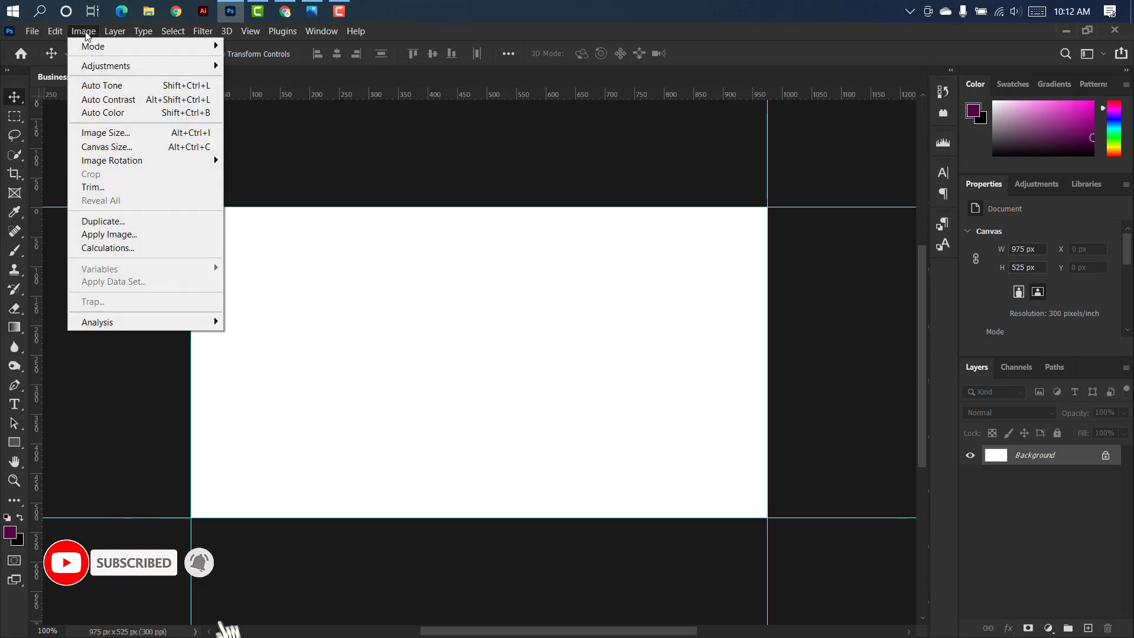
# Resize the canvas to 3.5 by 2 inches with white as the canvas extension color.
pyautogui.click(150, 151)
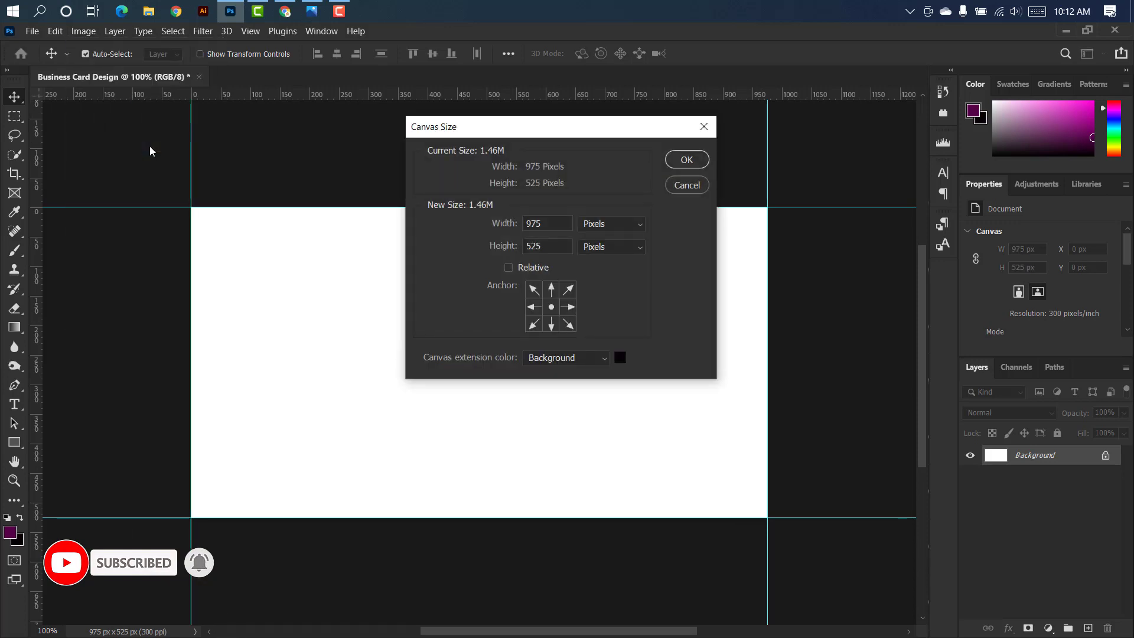
pyautogui.click(636, 226)
pyautogui.click(596, 264)
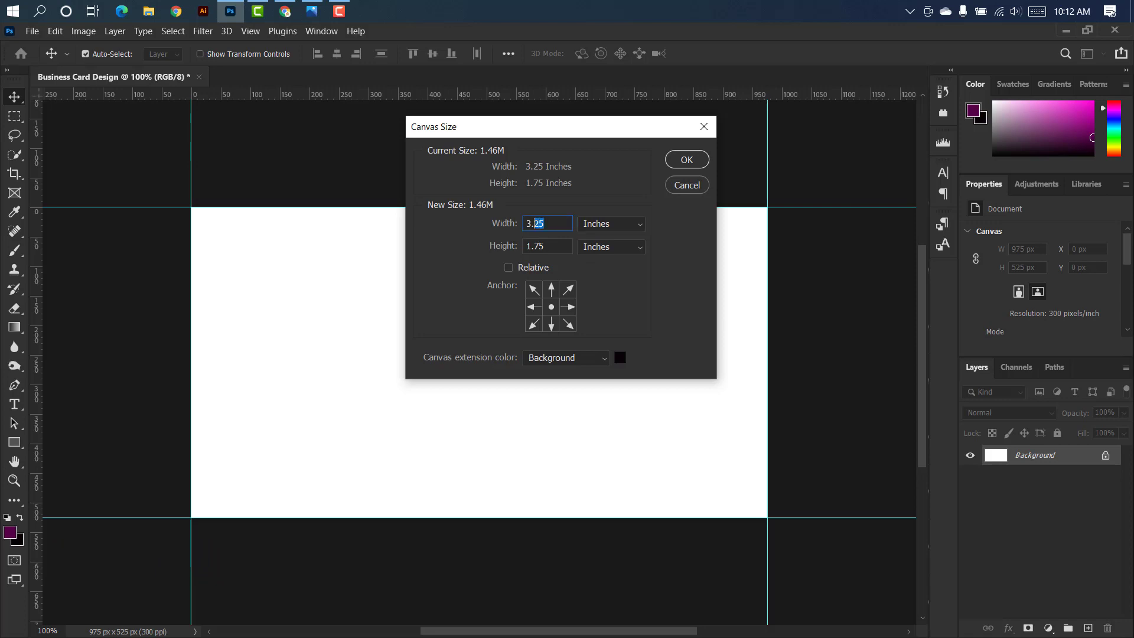
pyautogui.write('5')
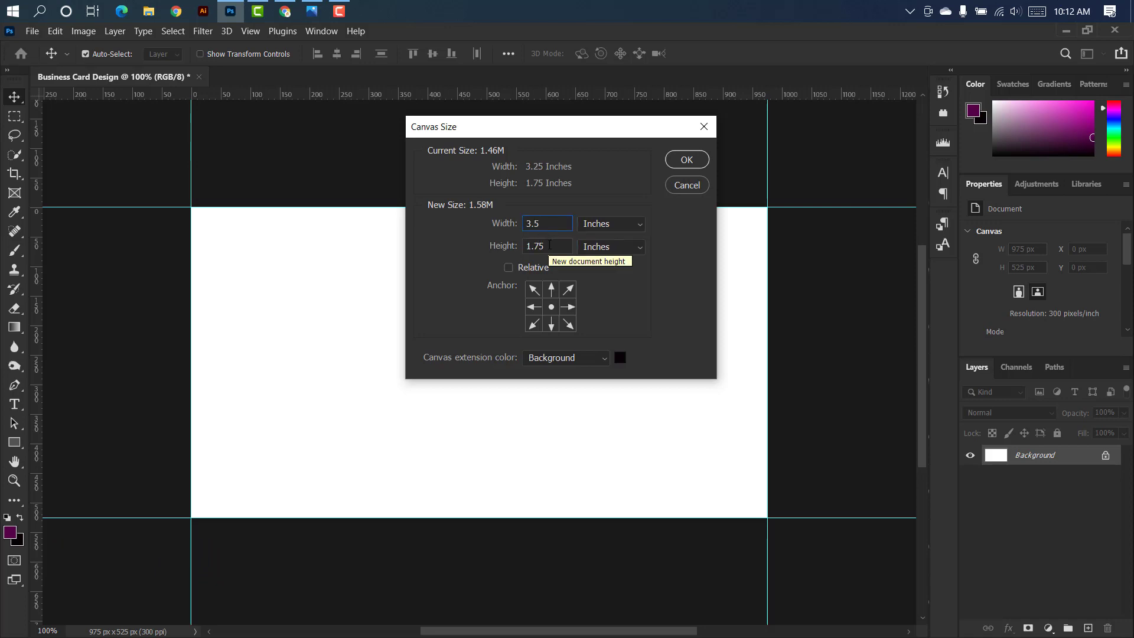
pyautogui.press('Tab')
pyautogui.write('2')
pyautogui.click(603, 358)
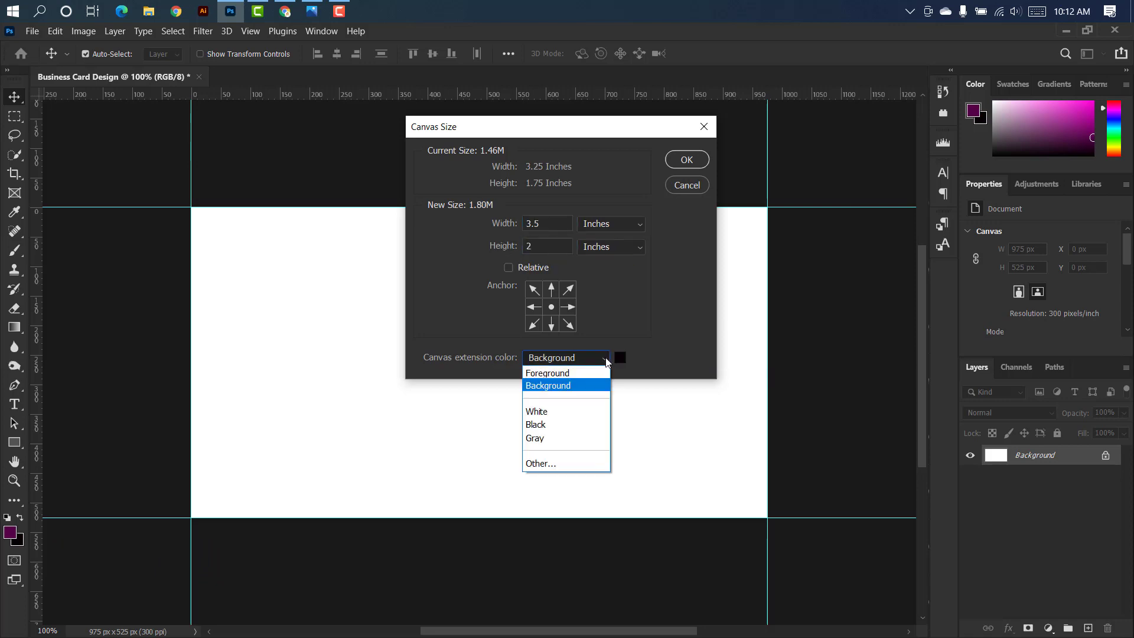
pyautogui.click(543, 411)
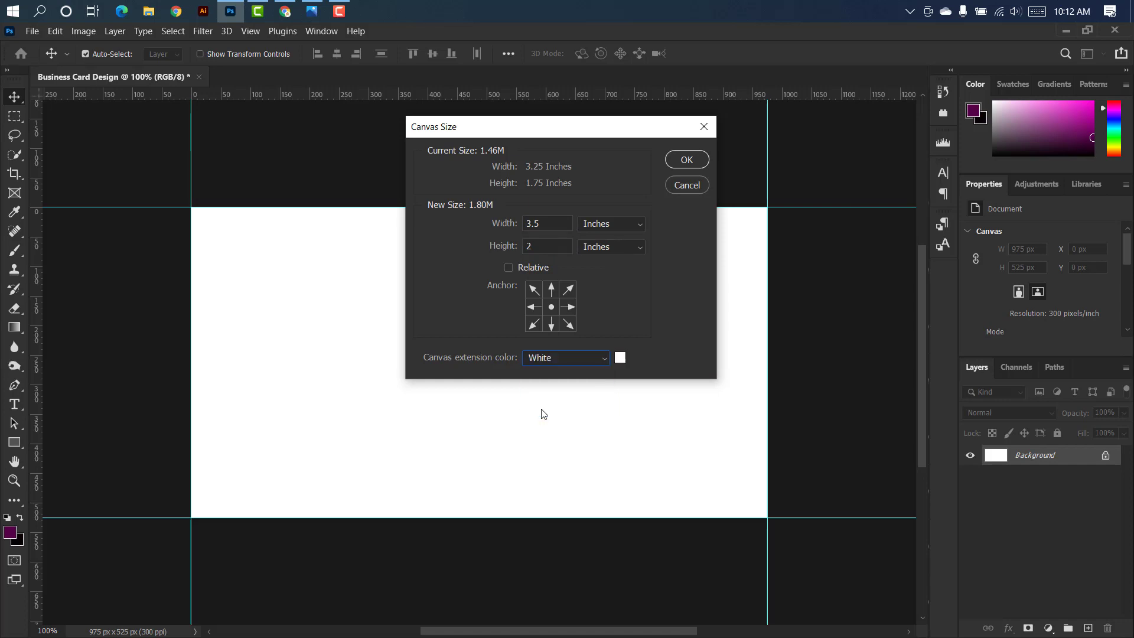
pyautogui.click(687, 160)
# Place guides along the outer edges of the enlarged canvas.
pyautogui.moveTo(544, 94); pyautogui.dragTo(649, 561)
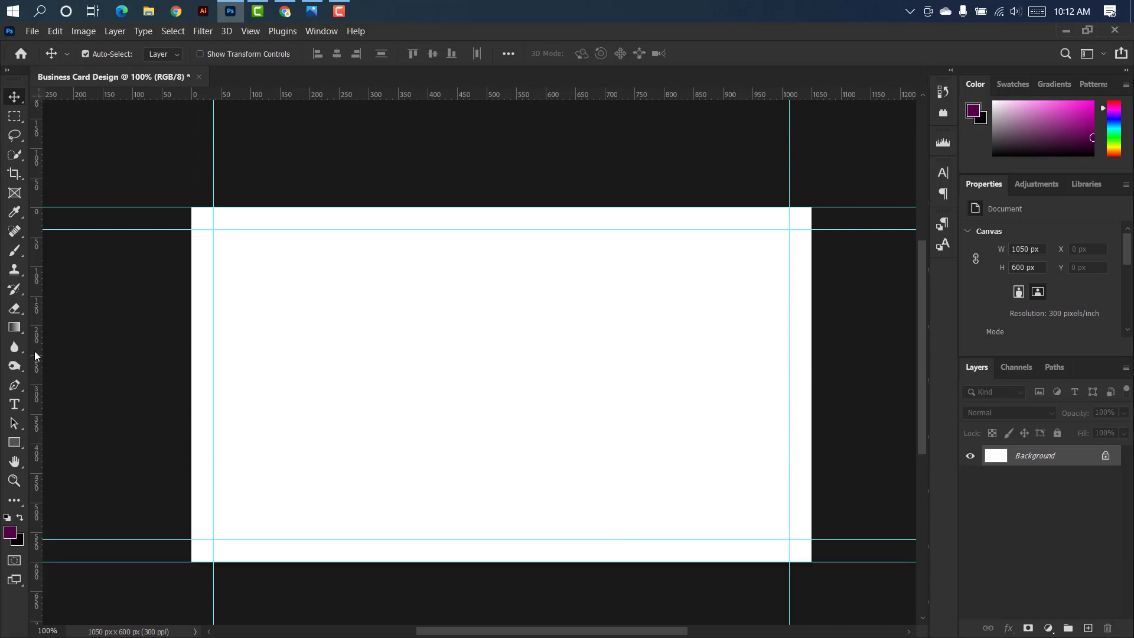
pyautogui.moveTo(37, 354); pyautogui.dragTo(190, 336)
pyautogui.moveTo(38, 334); pyautogui.dragTo(812, 361)
# Enlarge the canvas to 3.75 by 2.25 inches, keeping the white extension color.
pyautogui.click(84, 31)
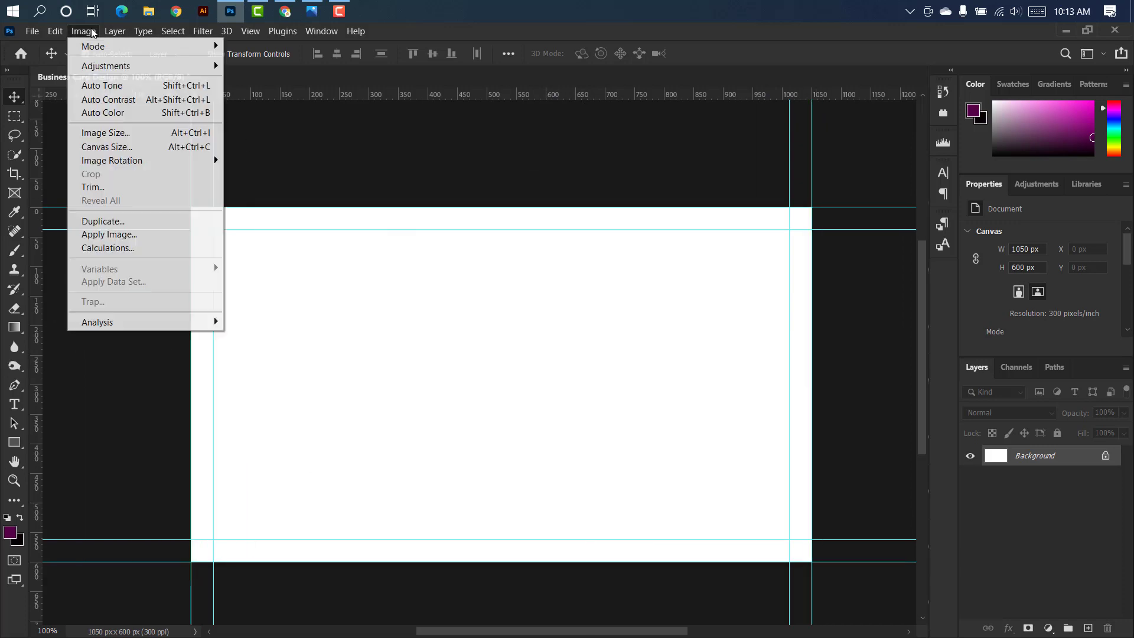
pyautogui.click(131, 149)
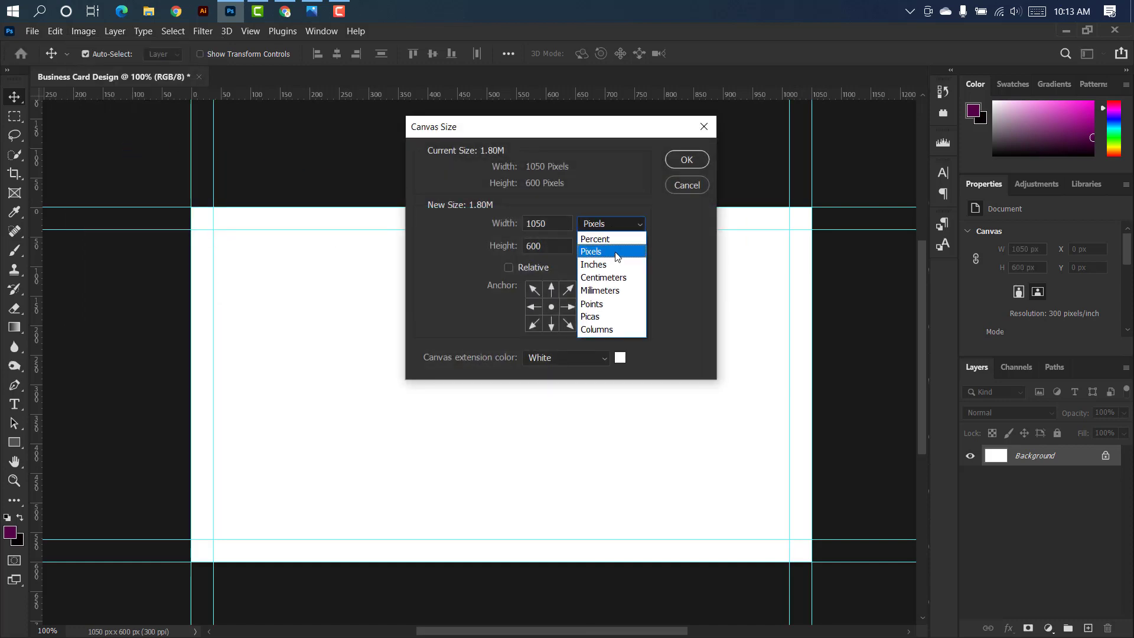
pyautogui.click(611, 264)
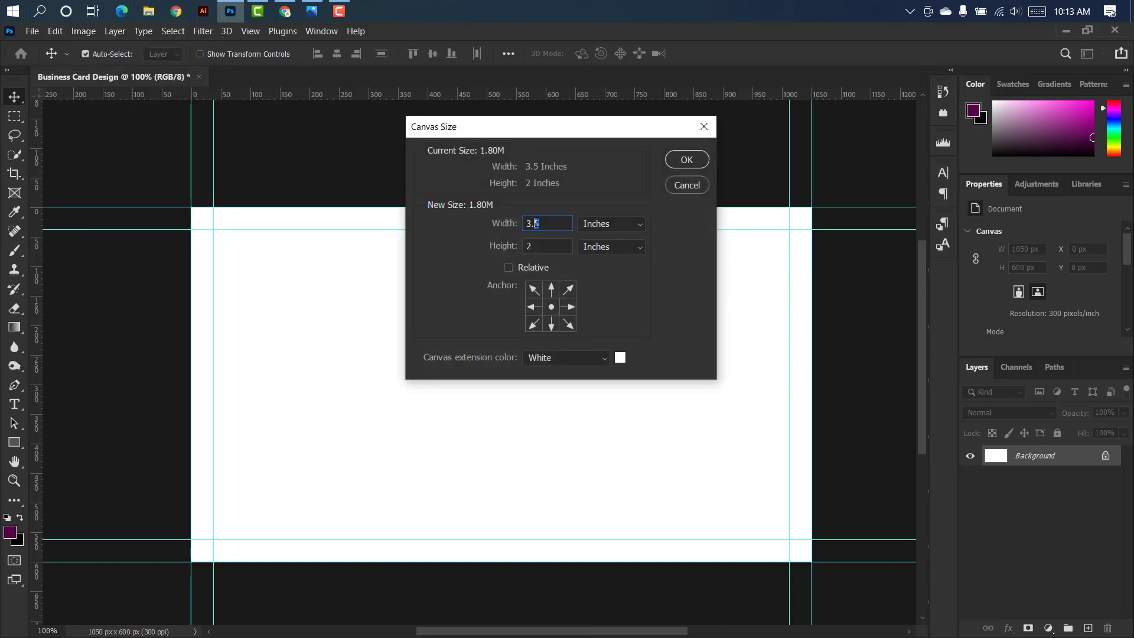
pyautogui.write('75')
pyautogui.write('.25')
pyautogui.click(687, 159)
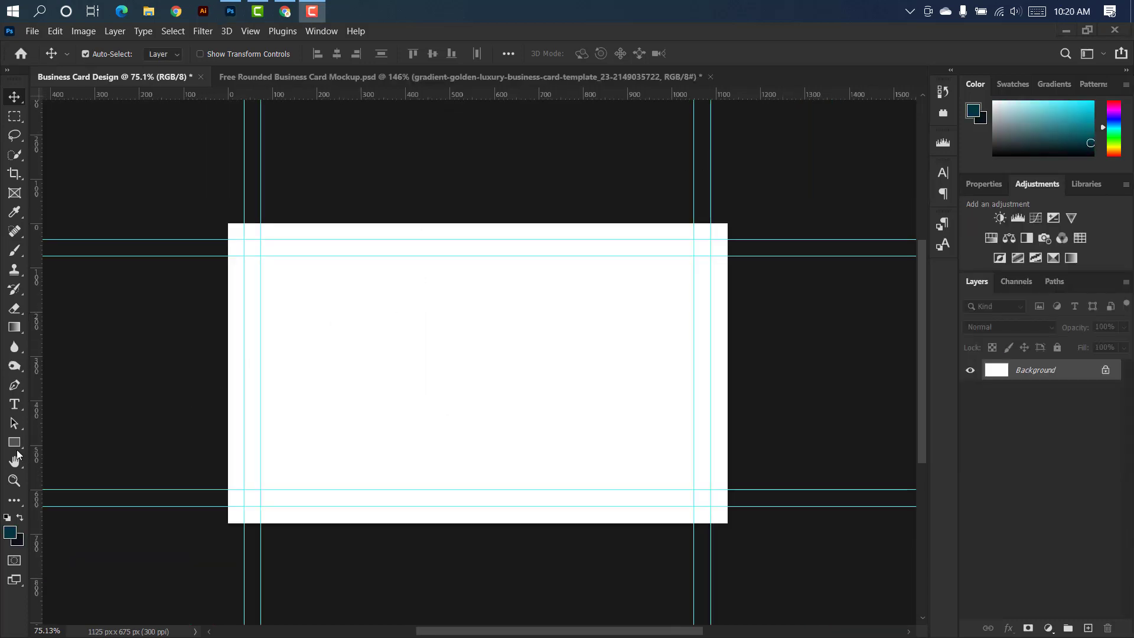
# Draw a dark teal rectangle of about 1162 by 708 px covering the whole card.
pyautogui.moveTo(15, 446); pyautogui.dragTo(52, 441)
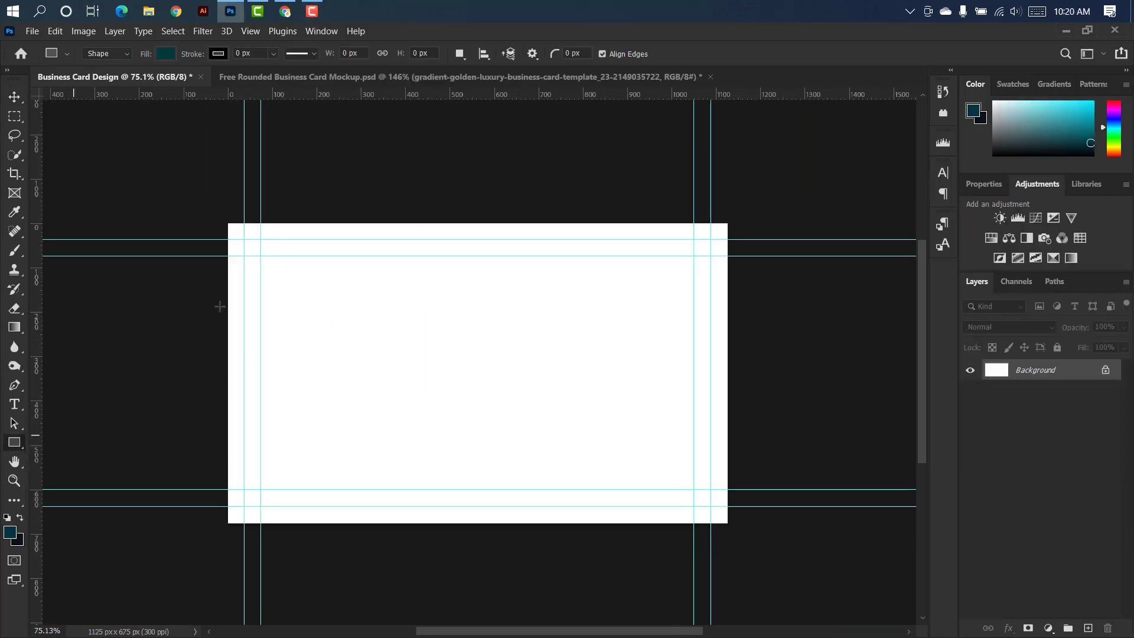
pyautogui.moveTo(222, 219); pyautogui.dragTo(738, 532)
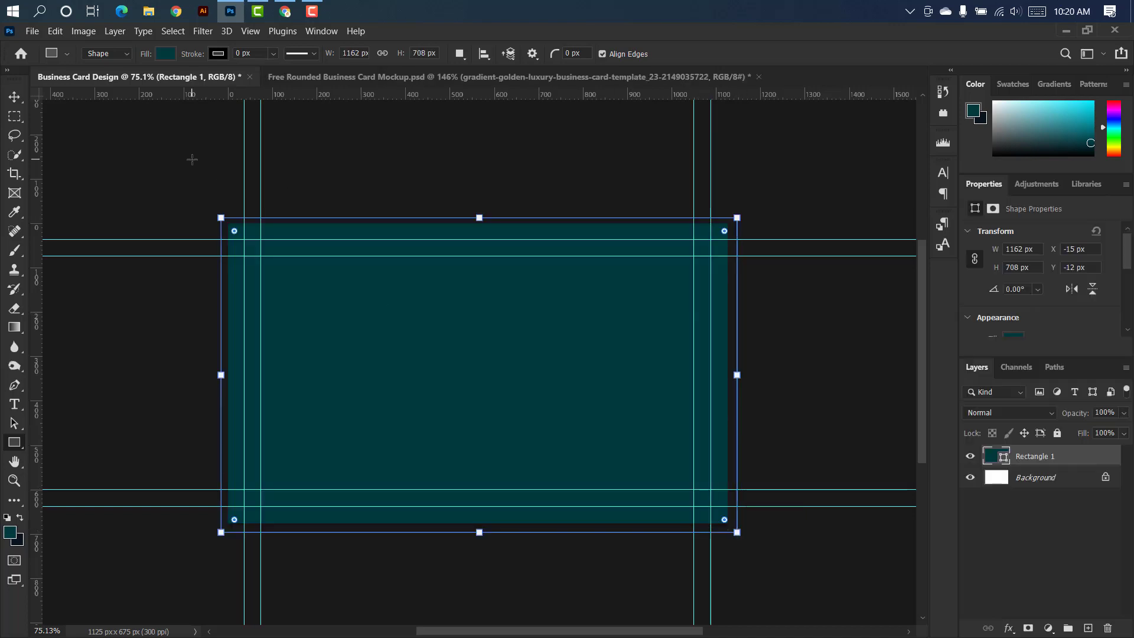
pyautogui.click(16, 96)
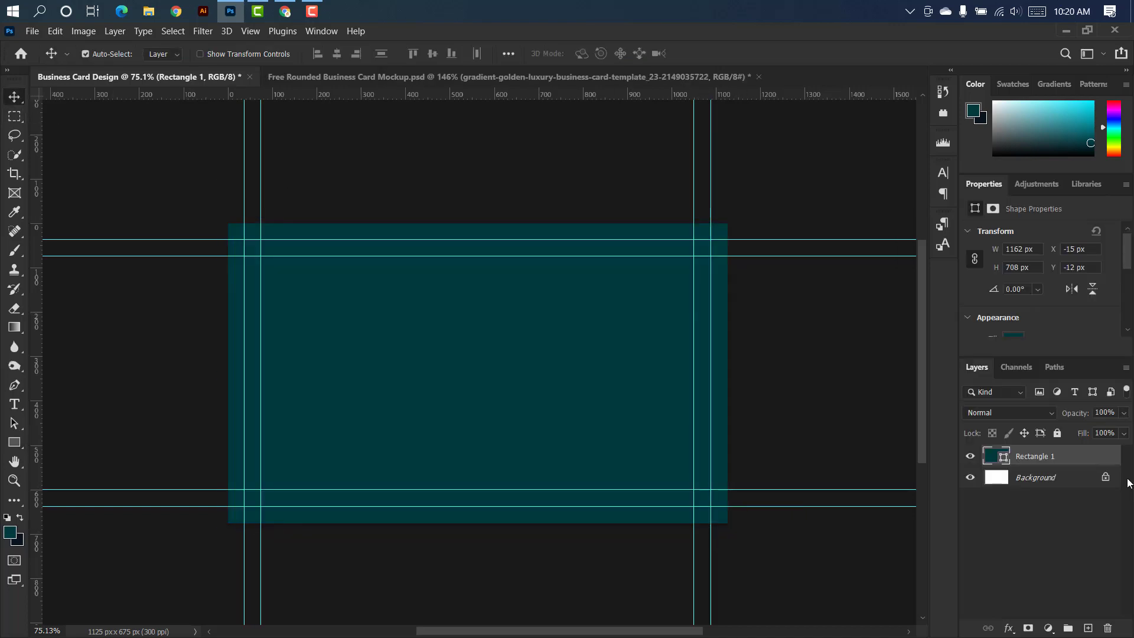
# Add a Gradient Overlay to the full-card rectangle using the teal-to-navy preset from Basics.
pyautogui.doubleClick(1102, 459)
pyautogui.click(644, 286)
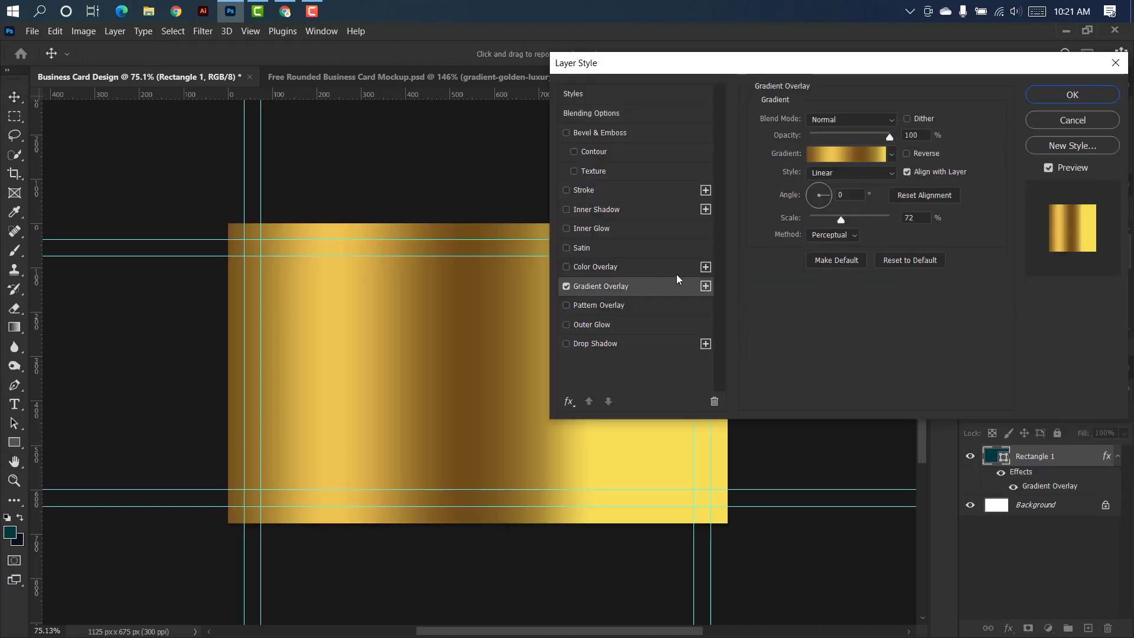
pyautogui.click(890, 154)
pyautogui.click(771, 183)
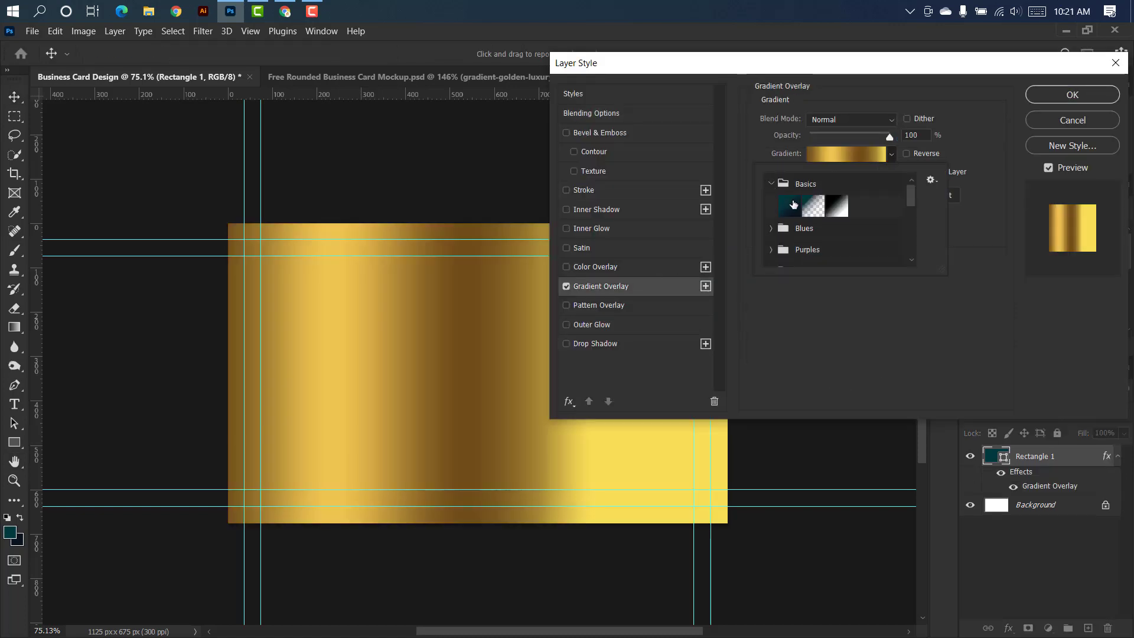
pyautogui.click(788, 202)
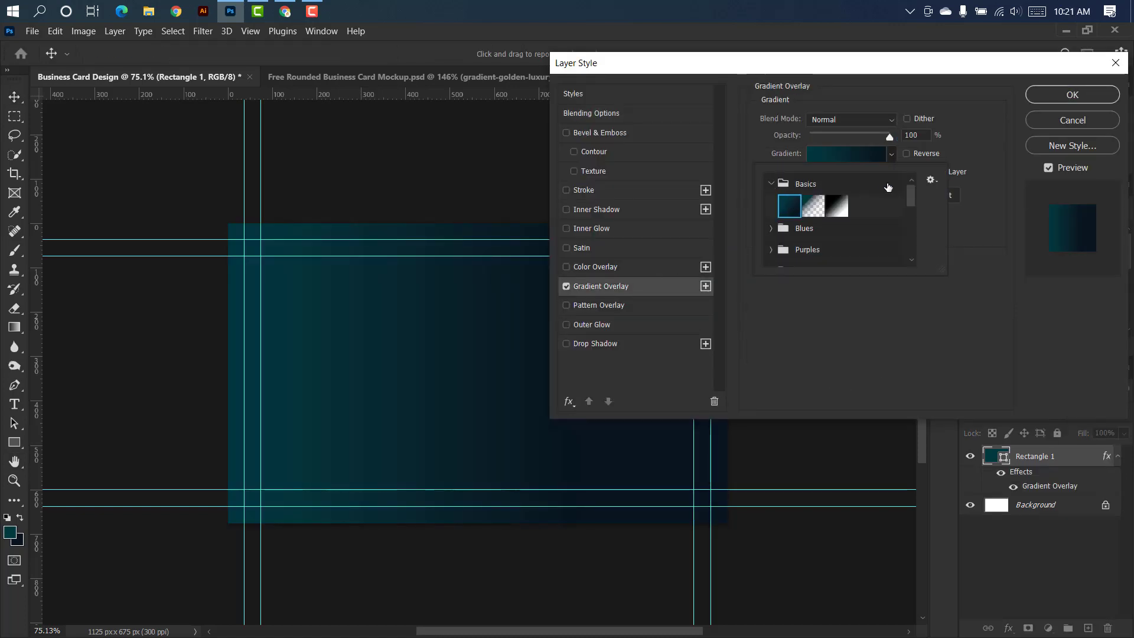
# Edit the overlay gradient to run from #08151e at the first stop to the foreground teal #02393e at the last.
pyautogui.click(848, 160)
pyautogui.click(848, 156)
pyautogui.doubleClick(808, 355)
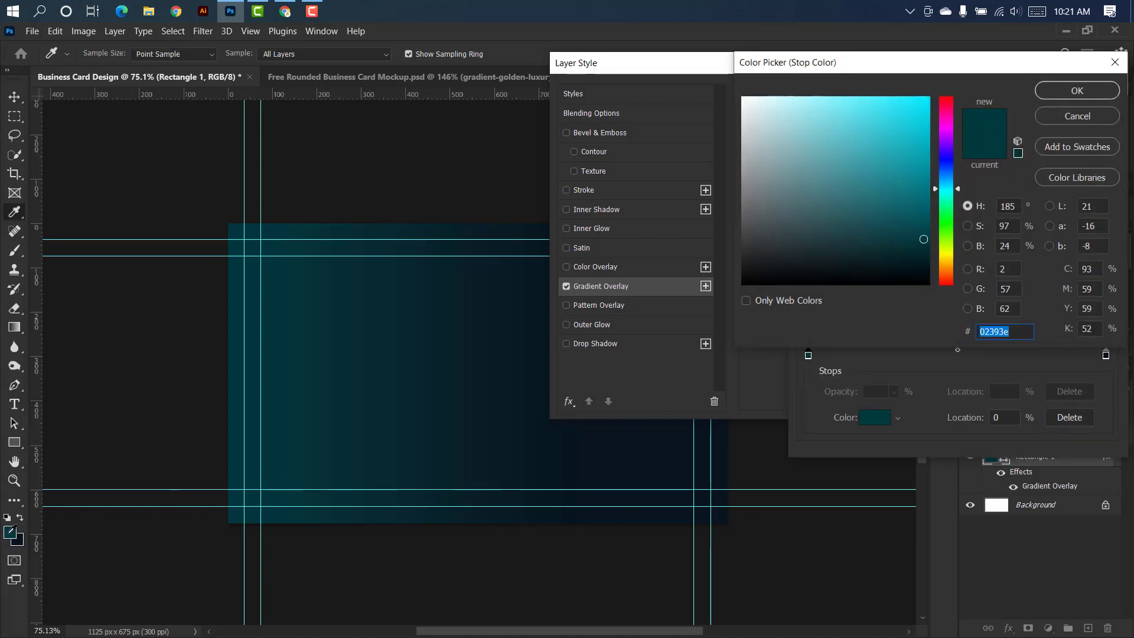
pyautogui.write('08151e')
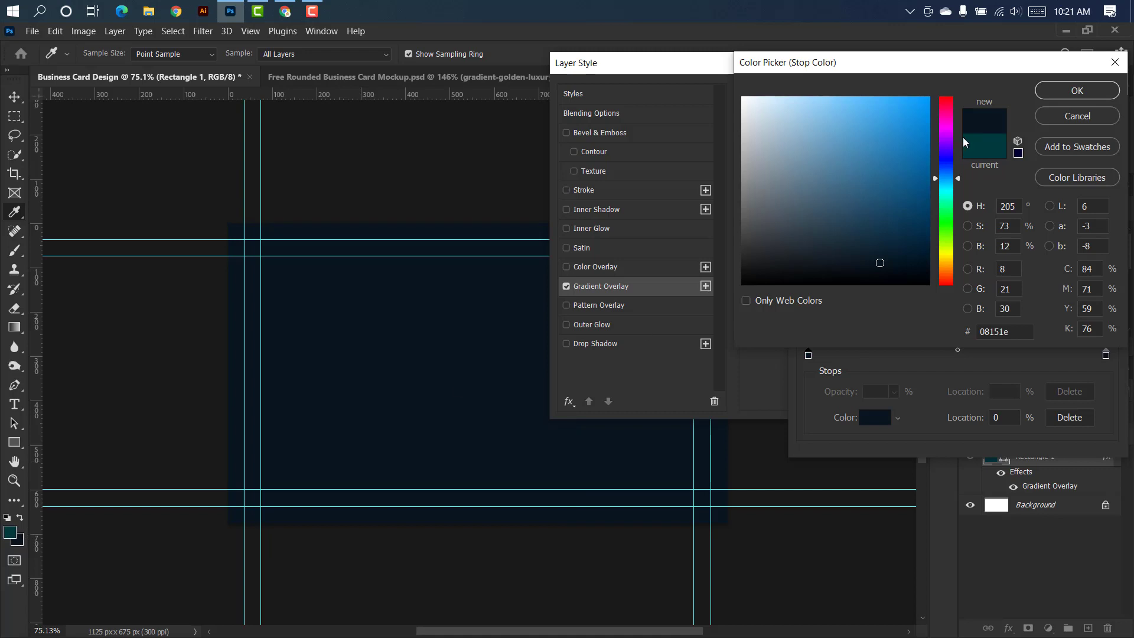
pyautogui.click(1078, 90)
pyautogui.doubleClick(1106, 355)
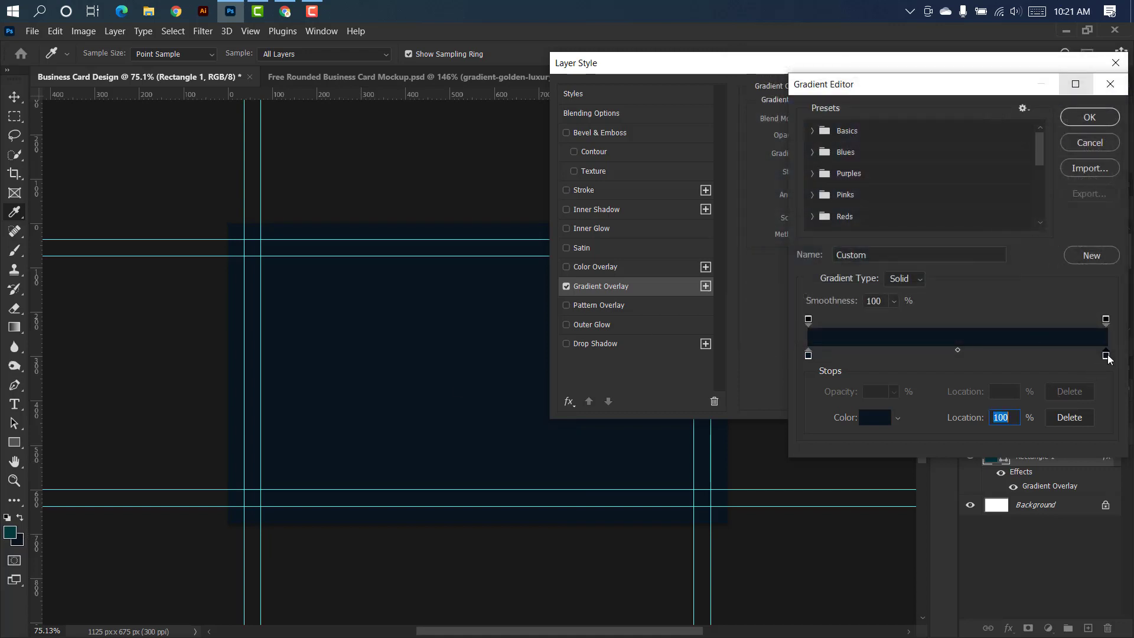
pyautogui.click(10, 531)
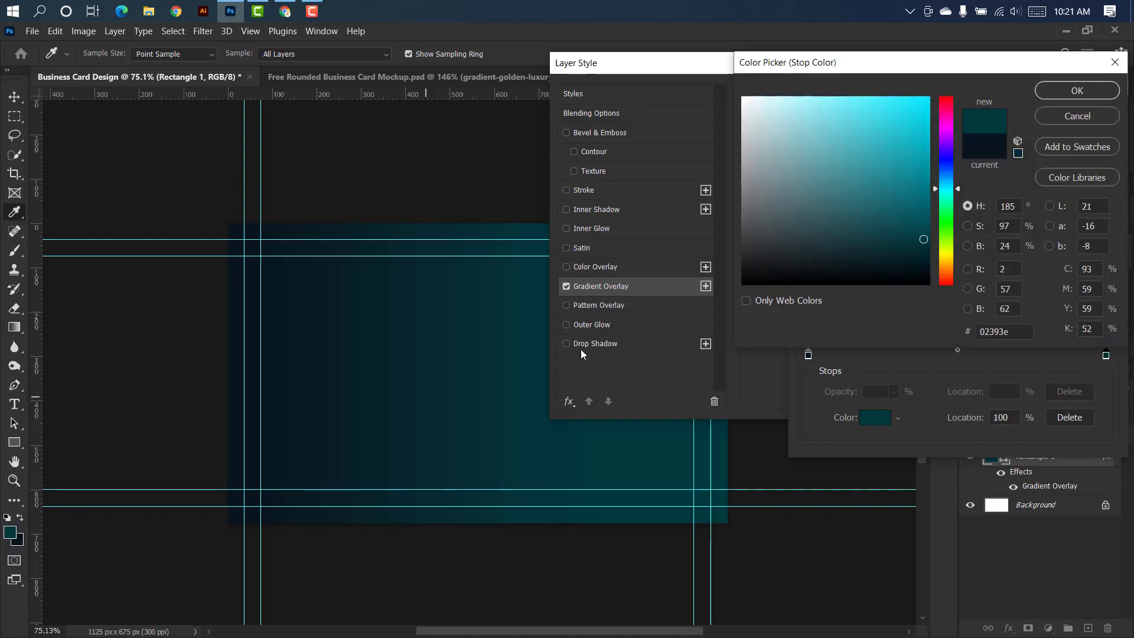
pyautogui.click(1070, 94)
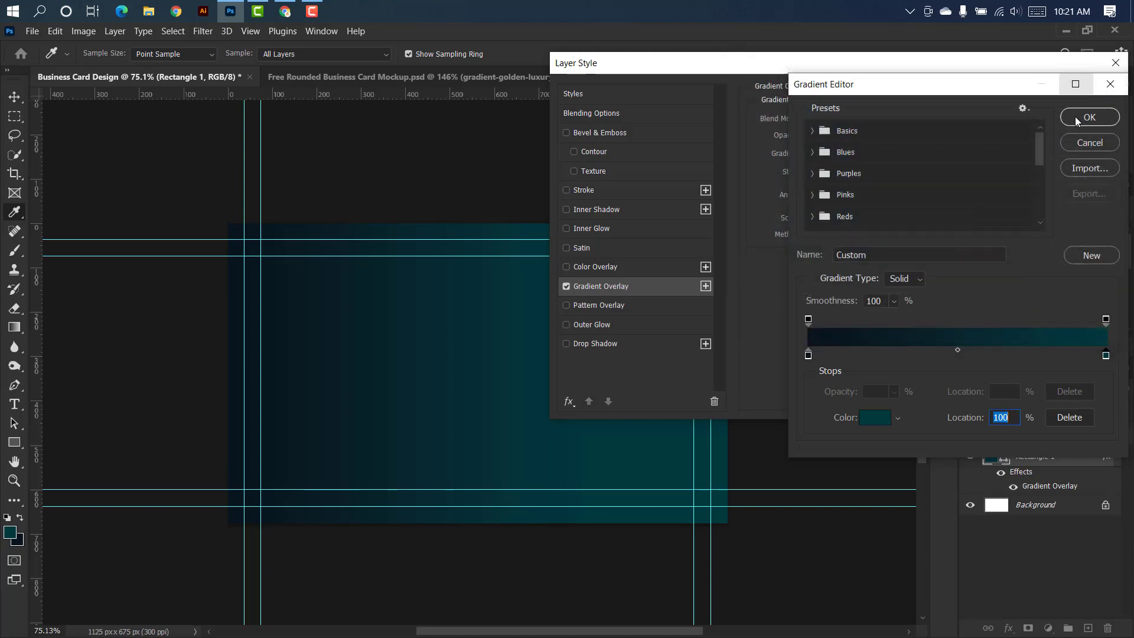
pyautogui.click(1076, 117)
# Shift the gradient slightly on the card, reduce its scale a little, and apply the layer style.
pyautogui.moveTo(371, 360); pyautogui.dragTo(381, 362)
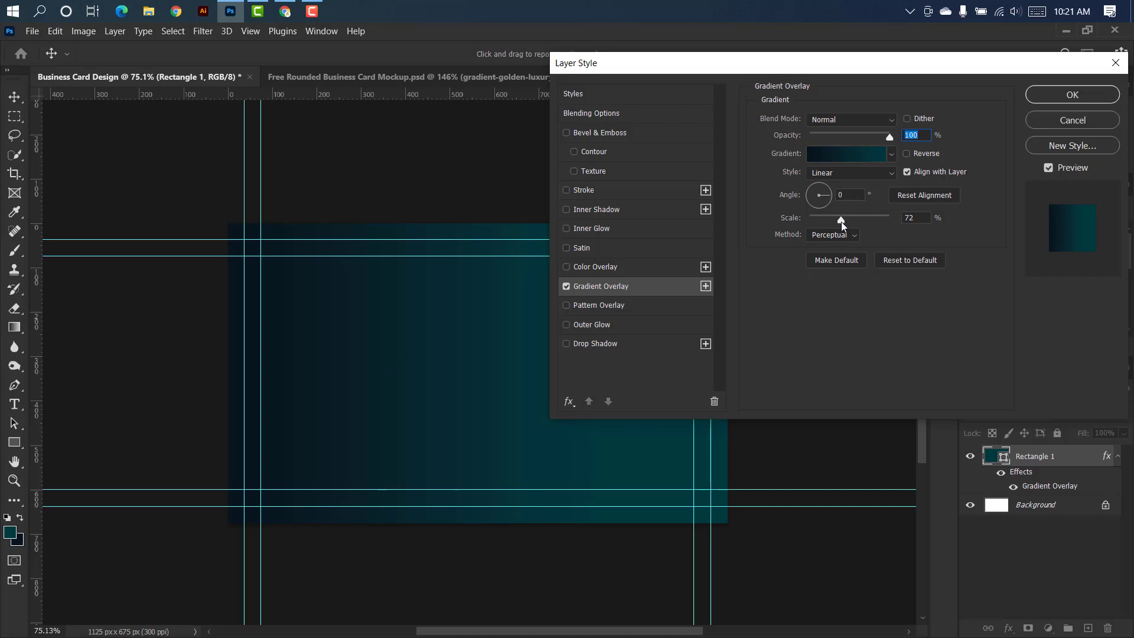
pyautogui.moveTo(842, 219); pyautogui.dragTo(833, 220)
pyautogui.click(1050, 99)
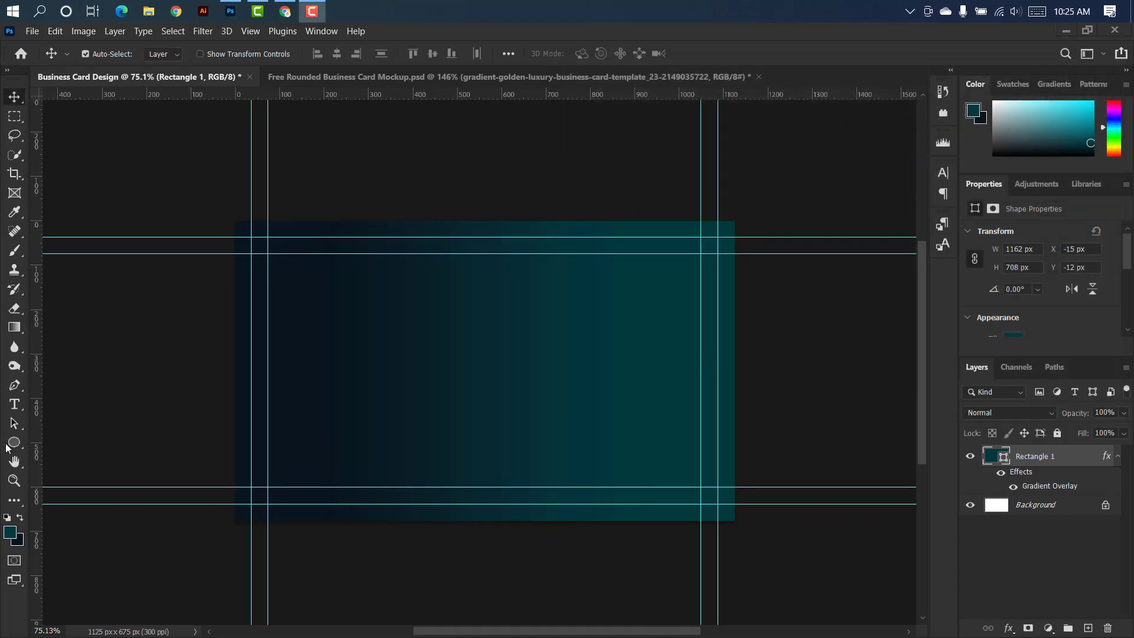
# Draw a teal rectangle of about 672 by 770 px on a new layer, covering the left part of the card.
pyautogui.click(7, 447)
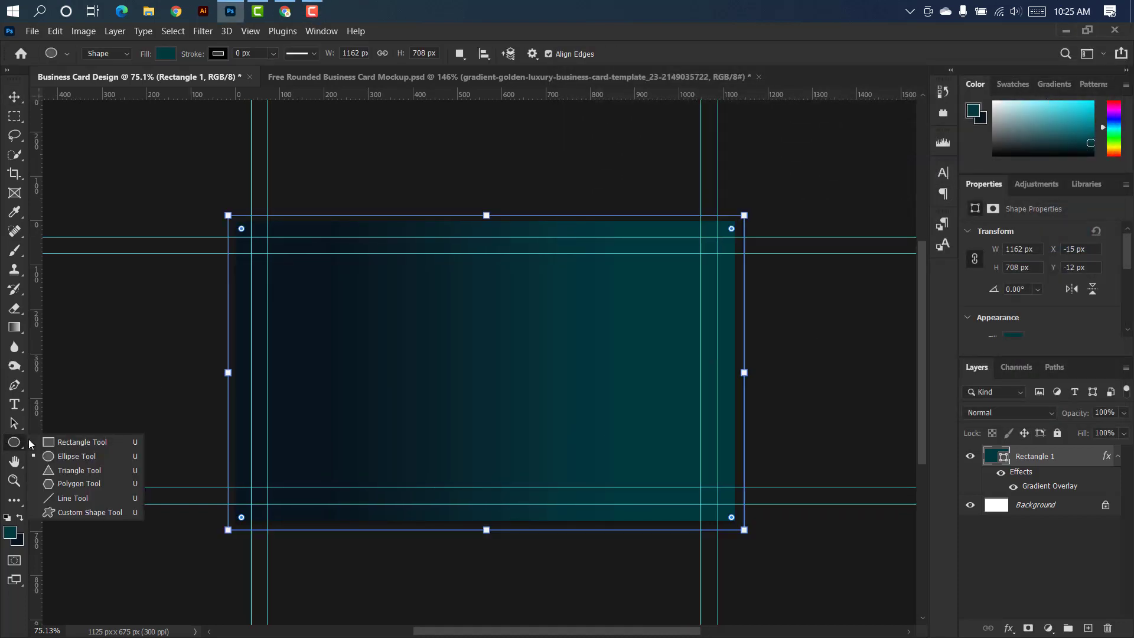
pyautogui.click(59, 443)
pyautogui.click(1087, 628)
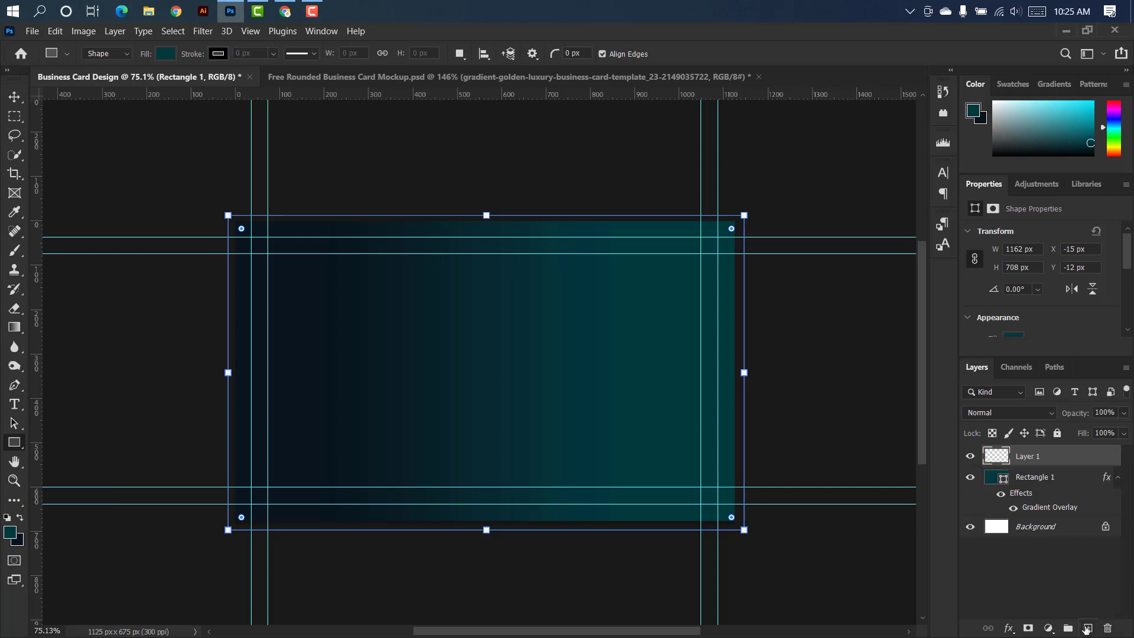
pyautogui.scroll(1, 534, 333)
pyautogui.moveTo(107, 175); pyautogui.dragTo(433, 549)
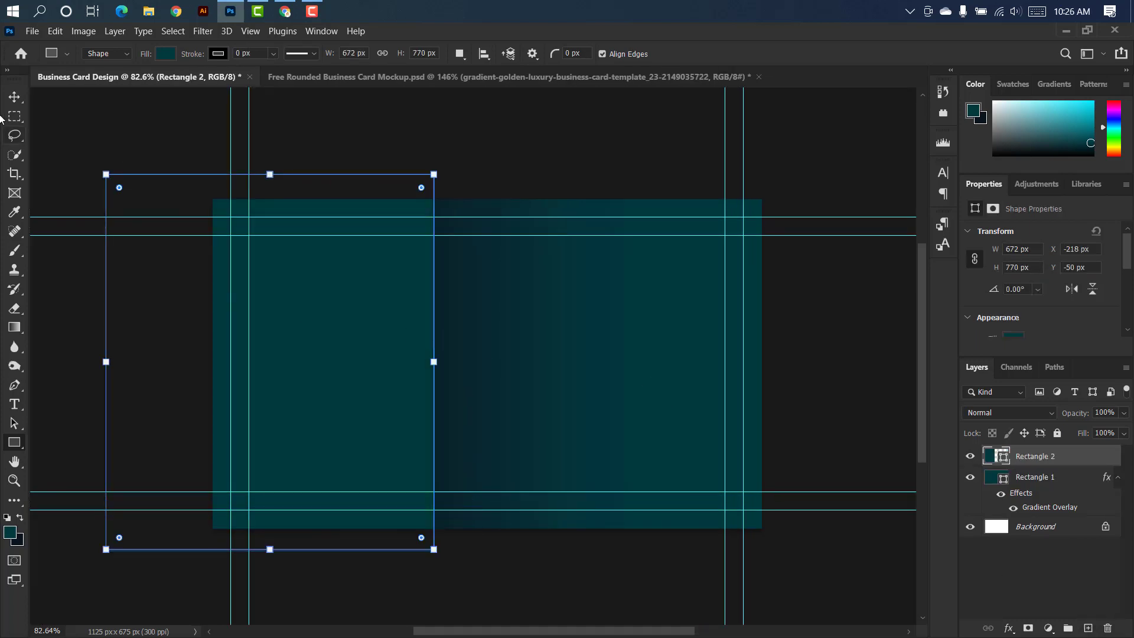
pyautogui.click(12, 96)
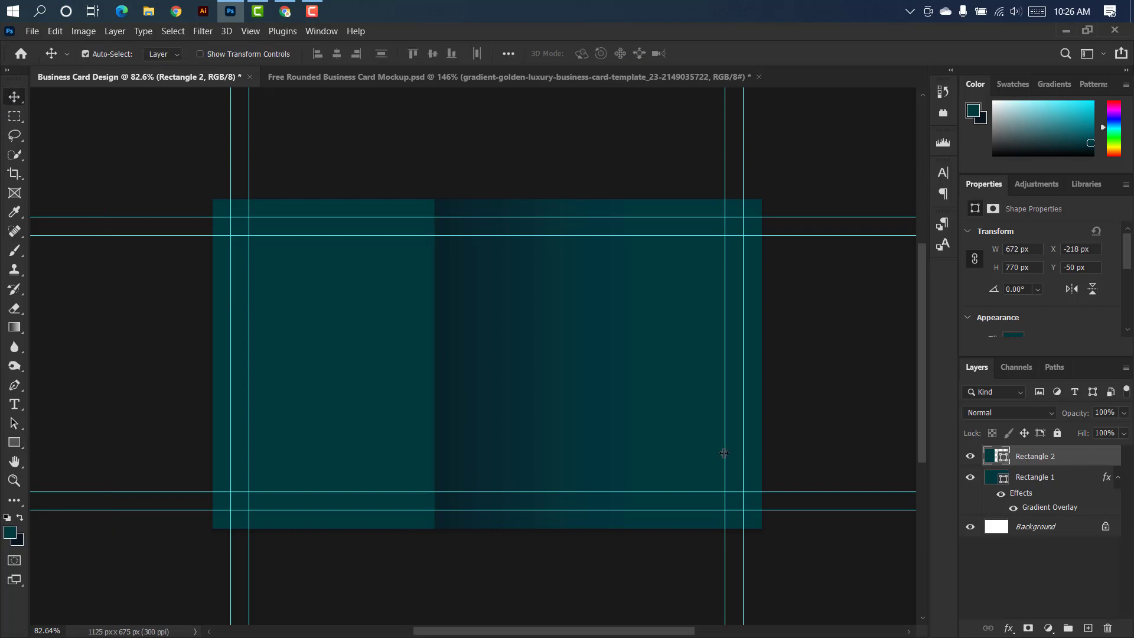
# Draw a circle about 592 px in diameter on a new layer over the lower middle of the card.
pyautogui.click(14, 446)
pyautogui.rightClick(12, 446)
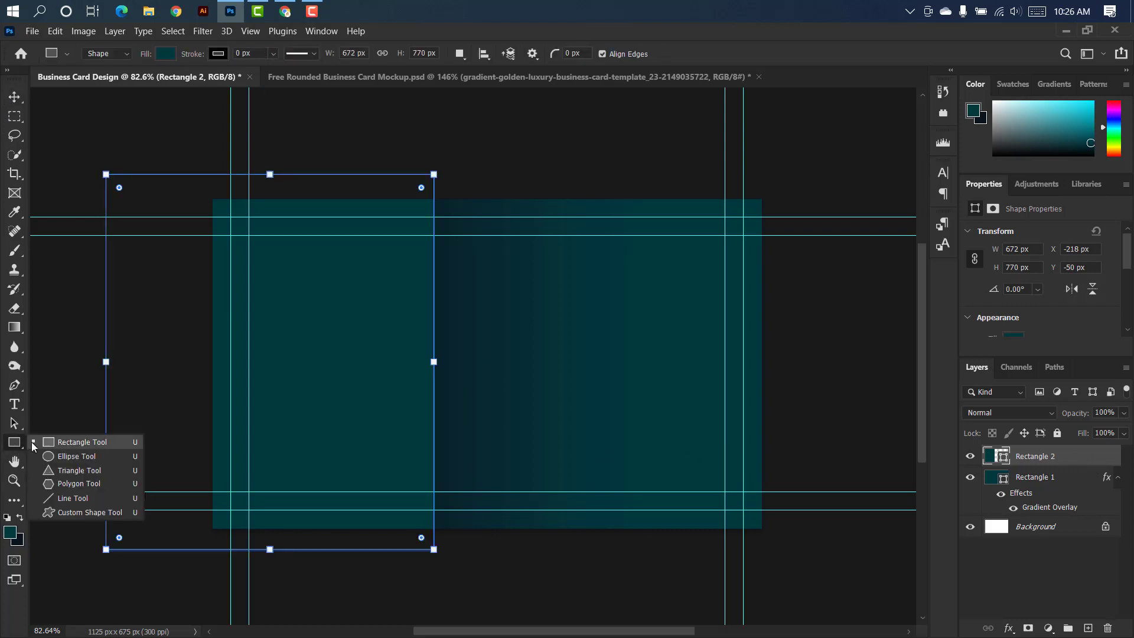
pyautogui.click(59, 456)
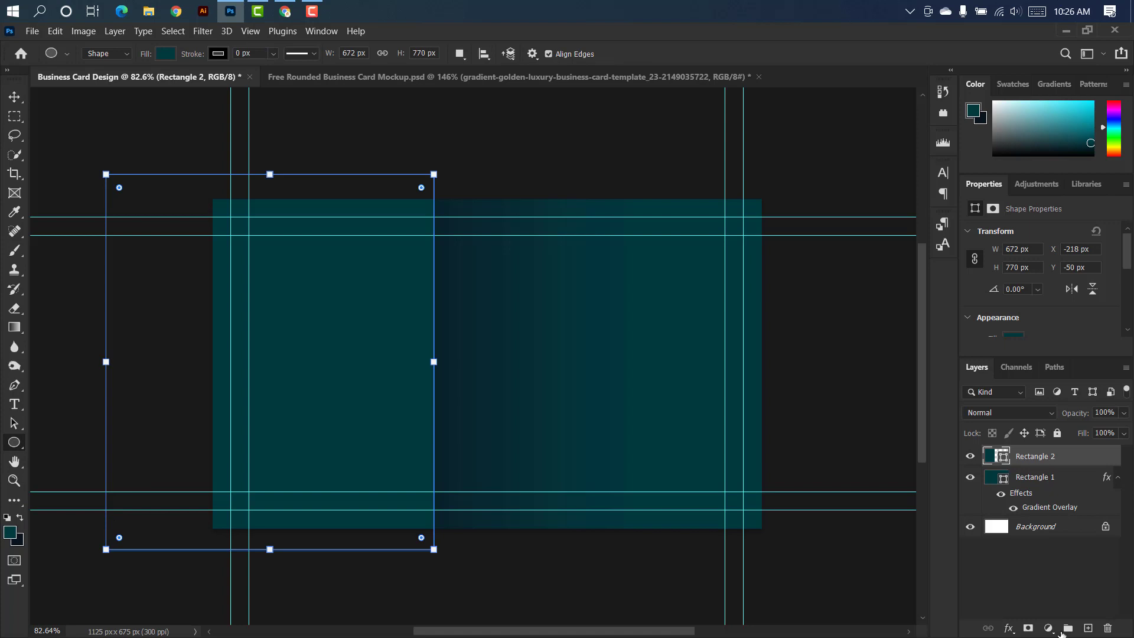
pyautogui.click(1089, 631)
pyautogui.press('shift')
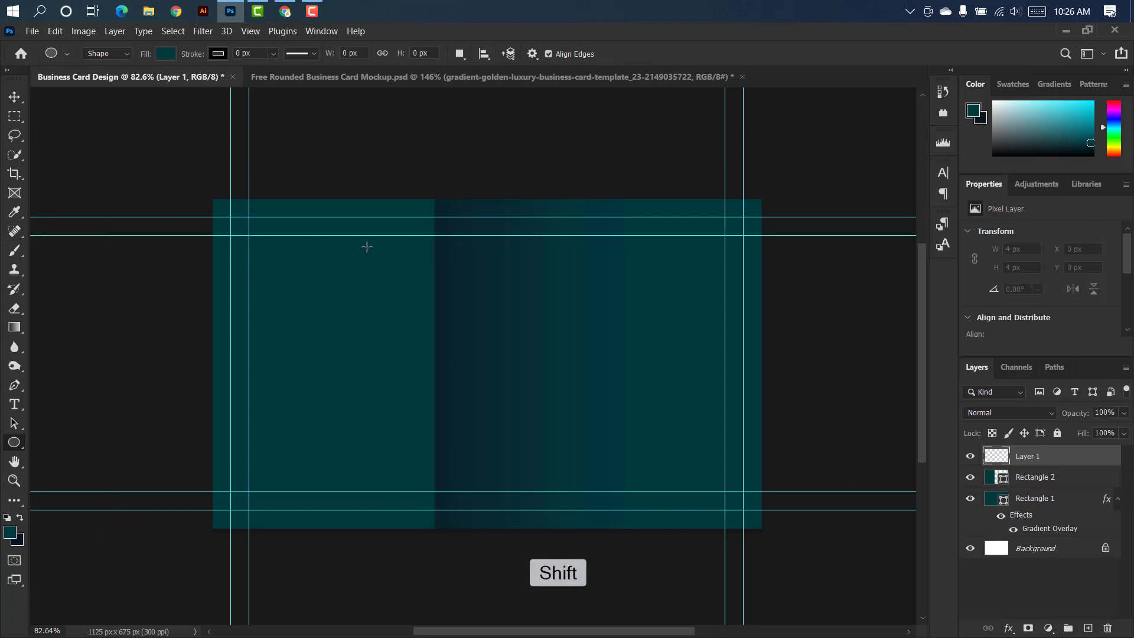
pyautogui.moveTo(366, 246); pyautogui.dragTo(666, 549)
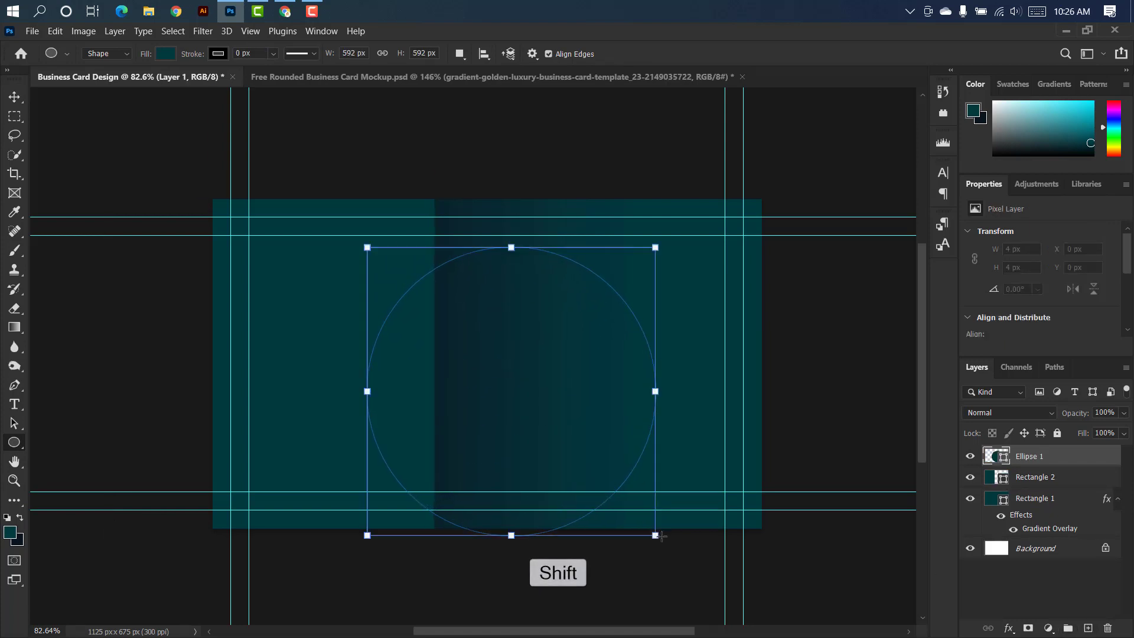
pyautogui.click(15, 98)
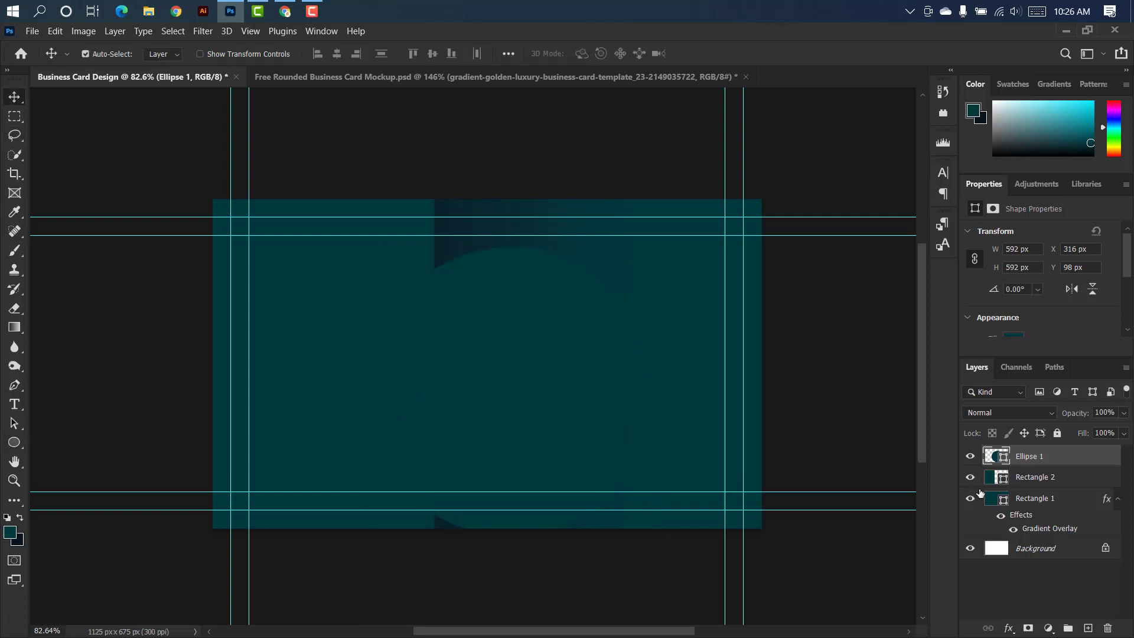
# Change the circle's fill to a light grey-blue.
pyautogui.doubleClick(1004, 460)
pyautogui.click(764, 128)
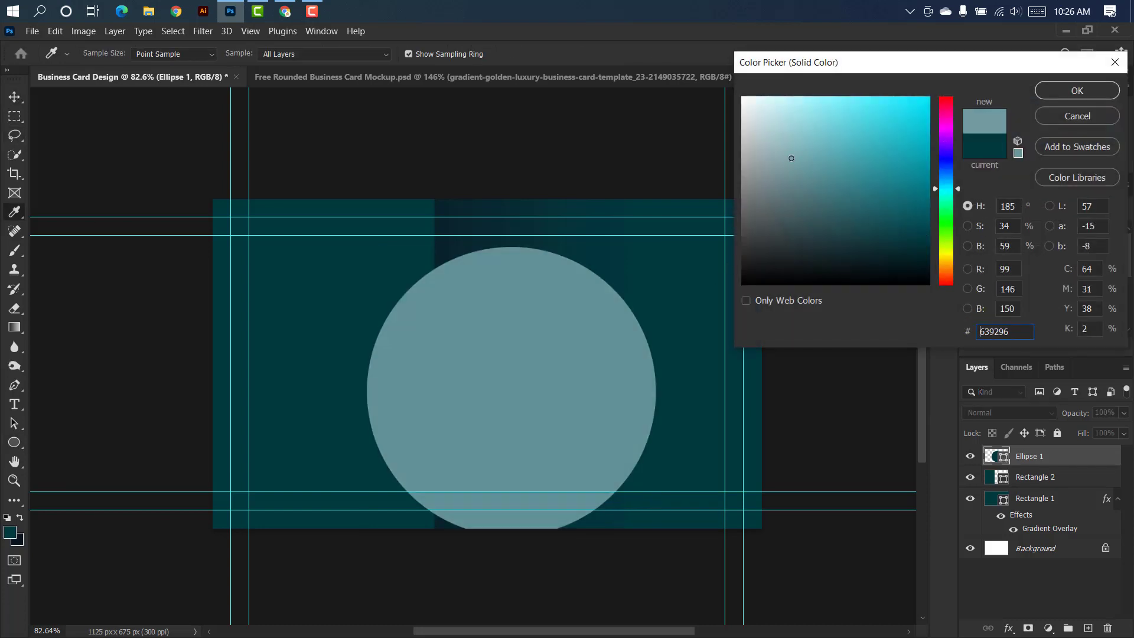
pyautogui.click(1051, 90)
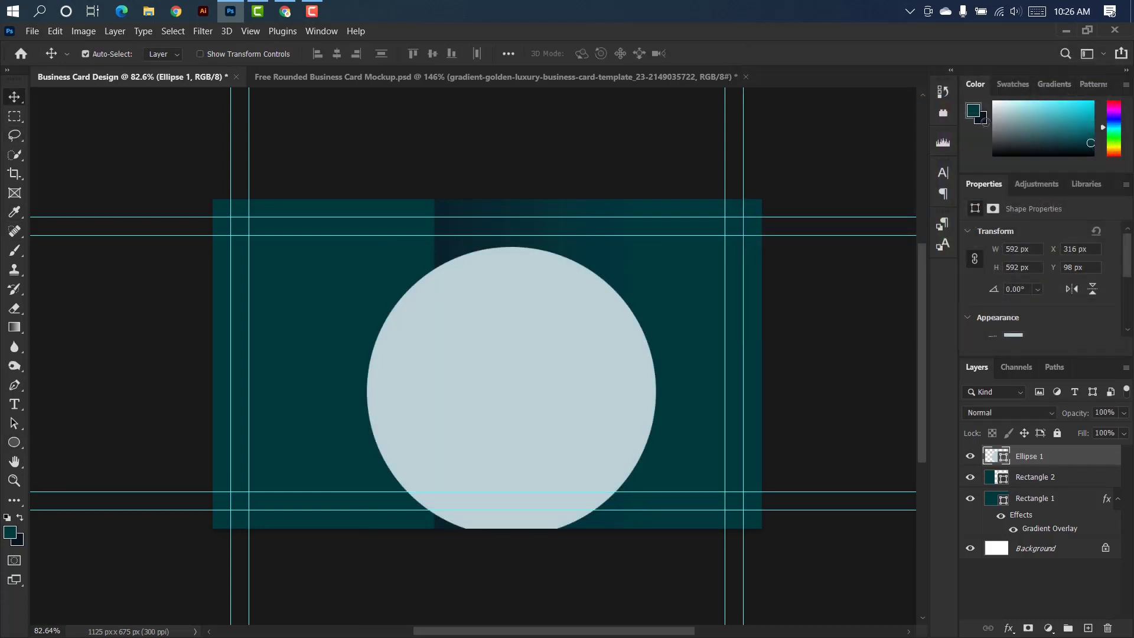
# Enlarge the circle to about 949 px in diameter and shift it over the card's right side, past its top and bottom edges.
pyautogui.hotkey('ctrl', 't')
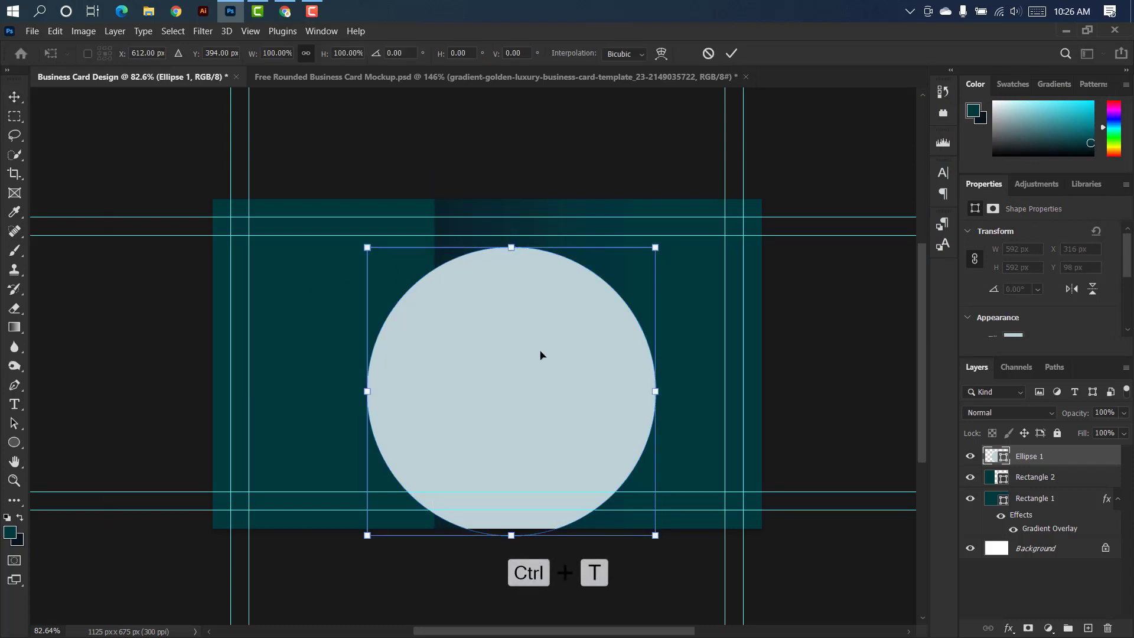
pyautogui.moveTo(540, 354); pyautogui.dragTo(541, 329)
pyautogui.moveTo(516, 221); pyautogui.dragTo(517, 175)
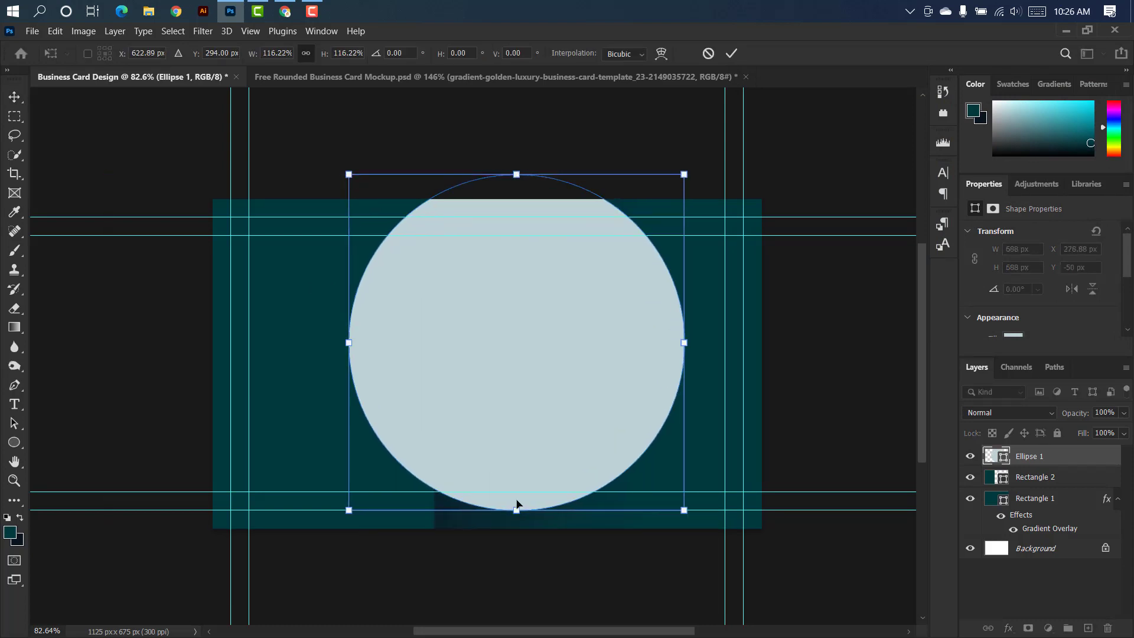
pyautogui.moveTo(516, 504); pyautogui.dragTo(516, 605)
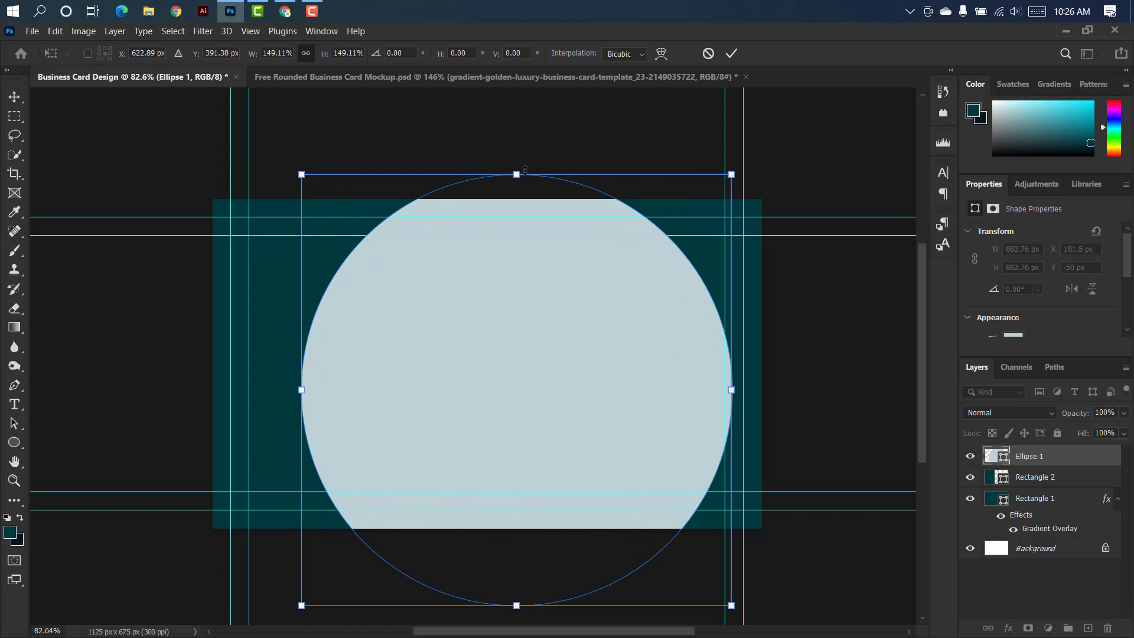
pyautogui.moveTo(525, 169); pyautogui.dragTo(525, 140)
pyautogui.moveTo(405, 296); pyautogui.dragTo(482, 292)
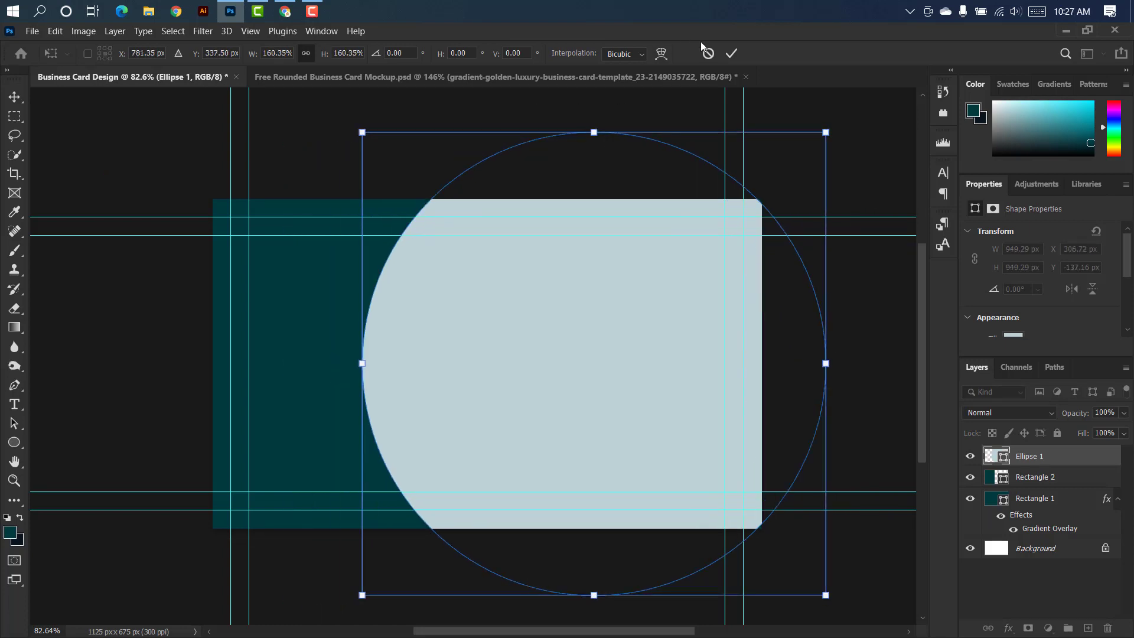
pyautogui.click(731, 53)
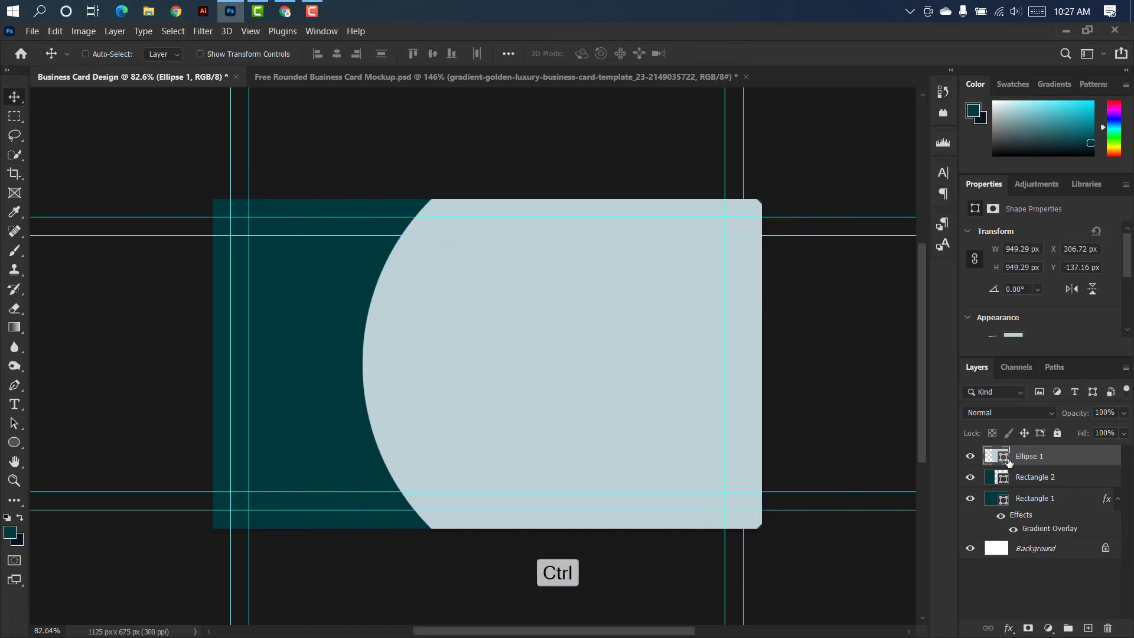
# Rasterize the Rectangle 2 layer, cut the circle's shape out of it, and delete the Ellipse 1 layer.
pyautogui.keyDown('ctrl'); pyautogui.click(1008, 462); pyautogui.keyUp('ctrl')
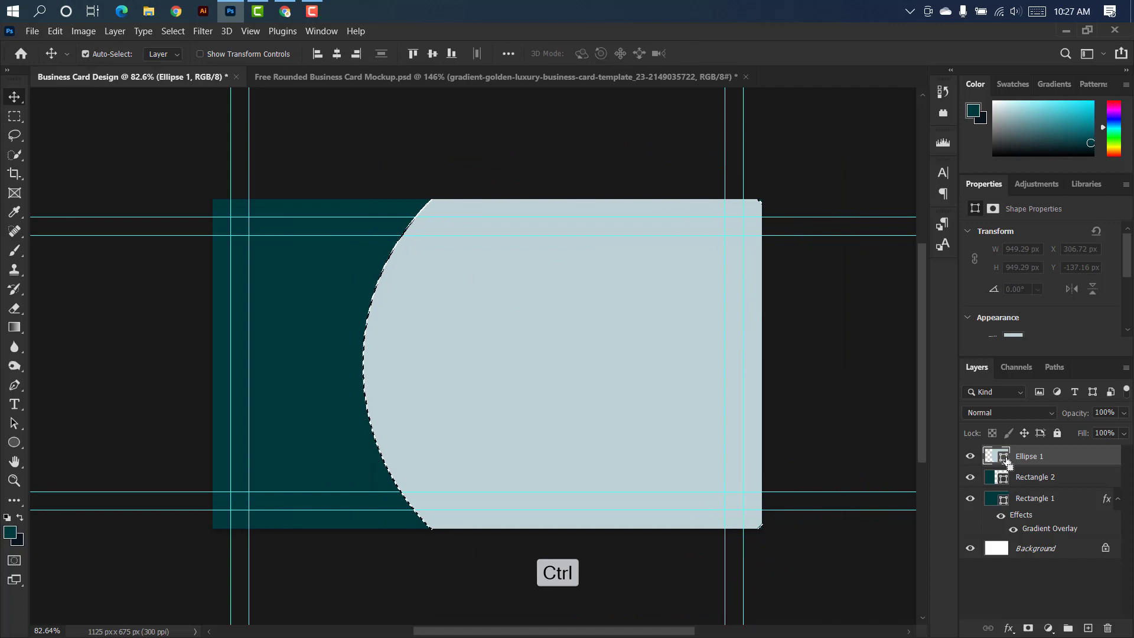
pyautogui.click(1075, 480)
pyautogui.rightClick(1075, 480)
pyautogui.click(981, 254)
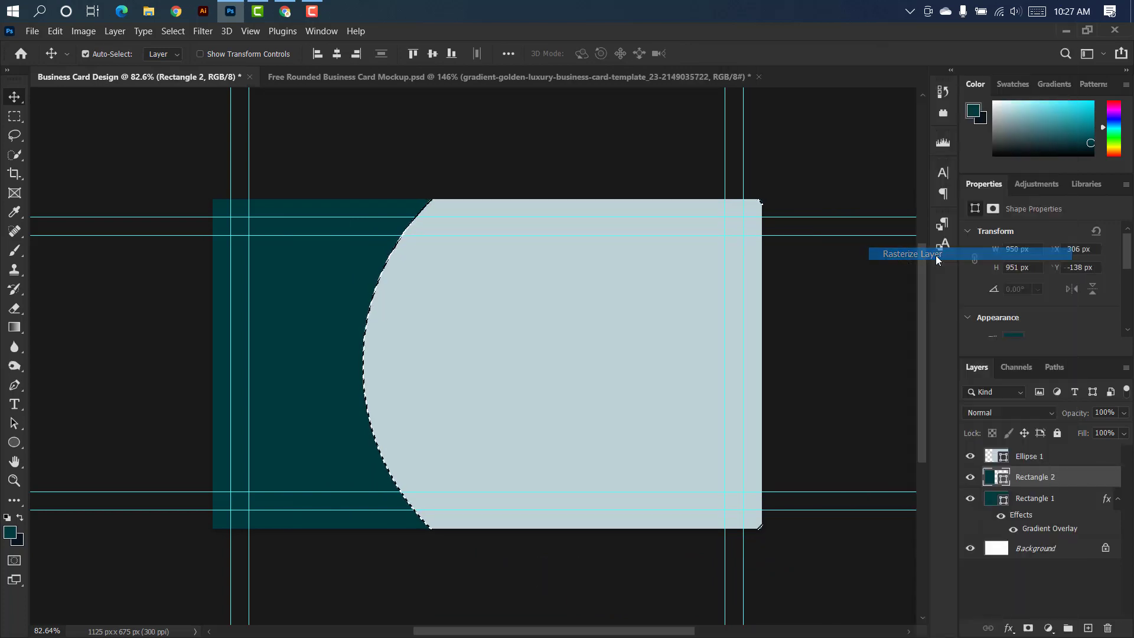
pyautogui.press('Delete')
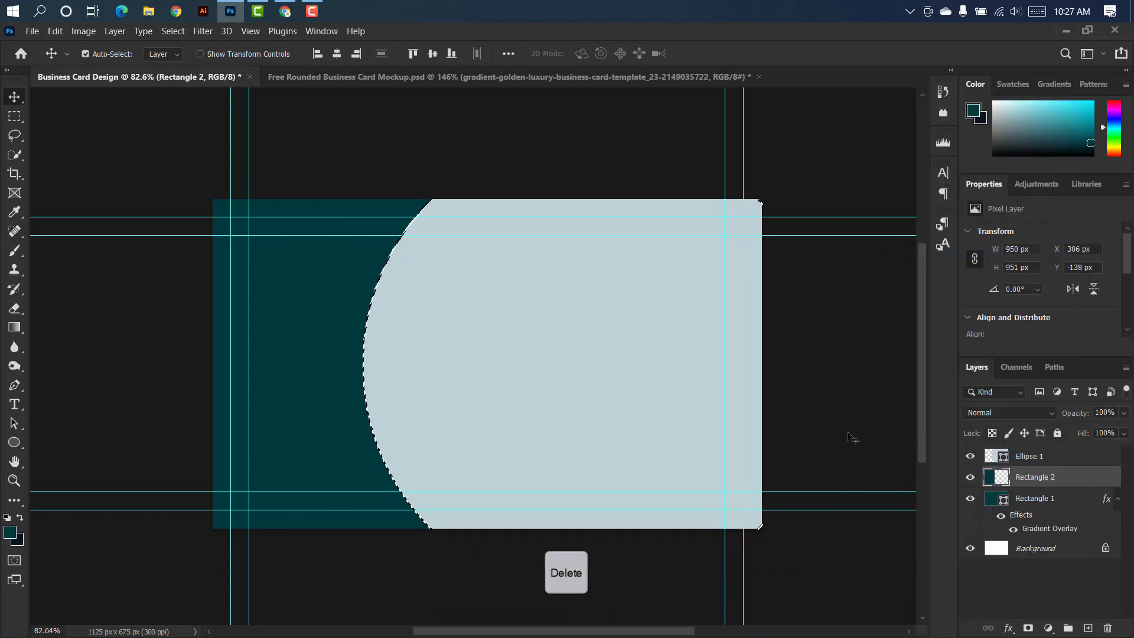
pyautogui.moveTo(1031, 456); pyautogui.dragTo(1109, 628)
pyautogui.hotkey('ctrl', 'd')
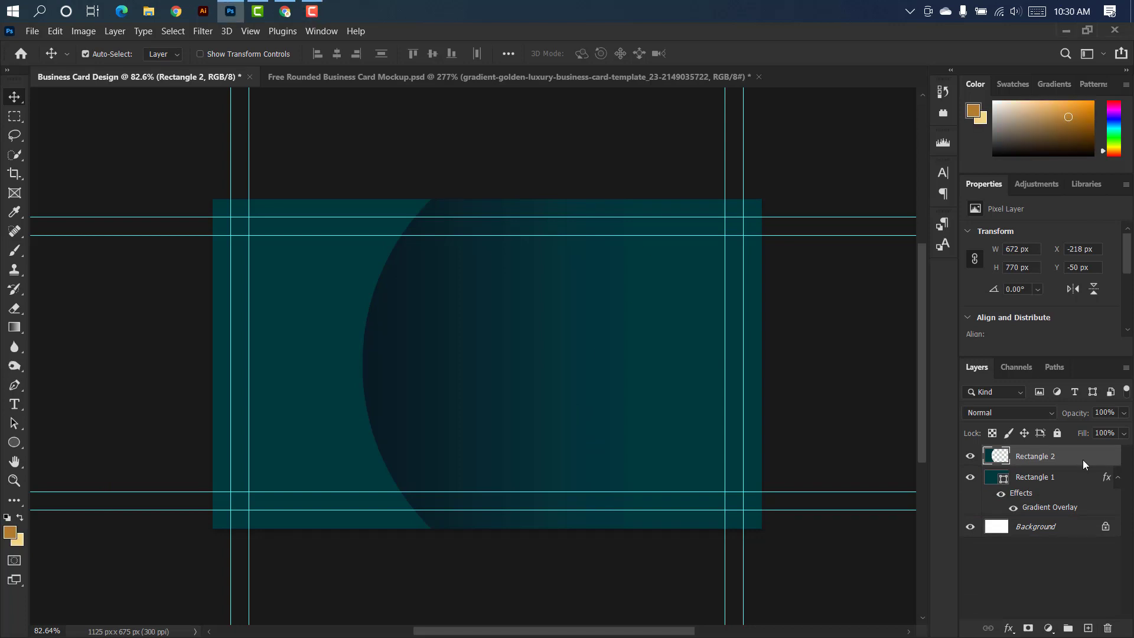
# Apply a golden-brown Color Overlay to the curved Rectangle 2 shape.
pyautogui.doubleClick(1082, 457)
pyautogui.click(643, 269)
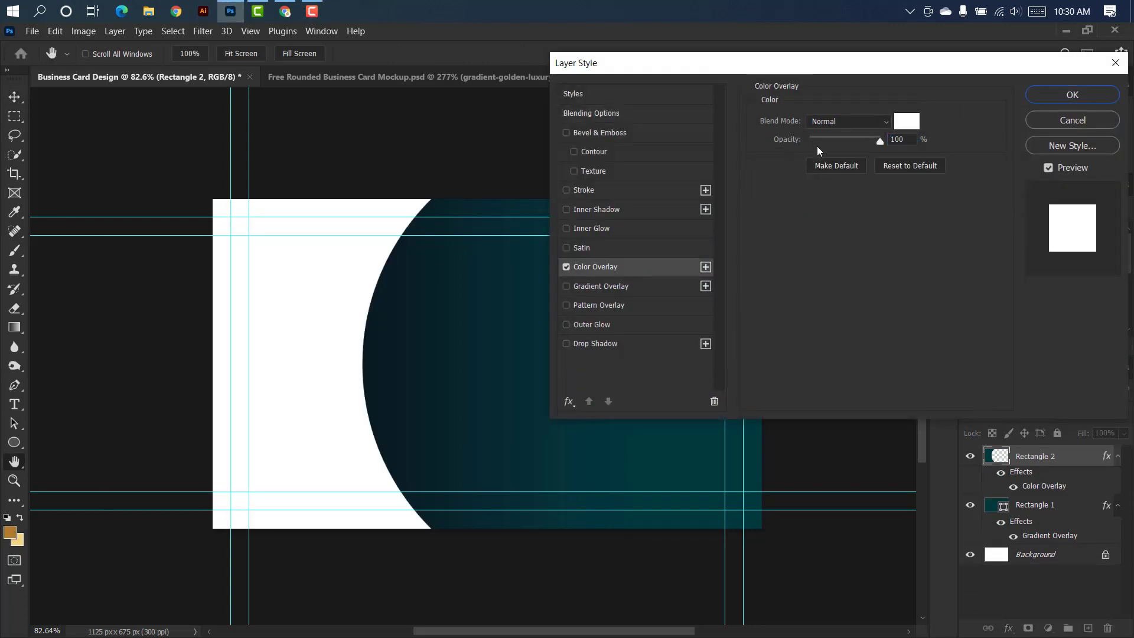
pyautogui.click(907, 123)
pyautogui.moveTo(1019, 332); pyautogui.dragTo(919, 335)
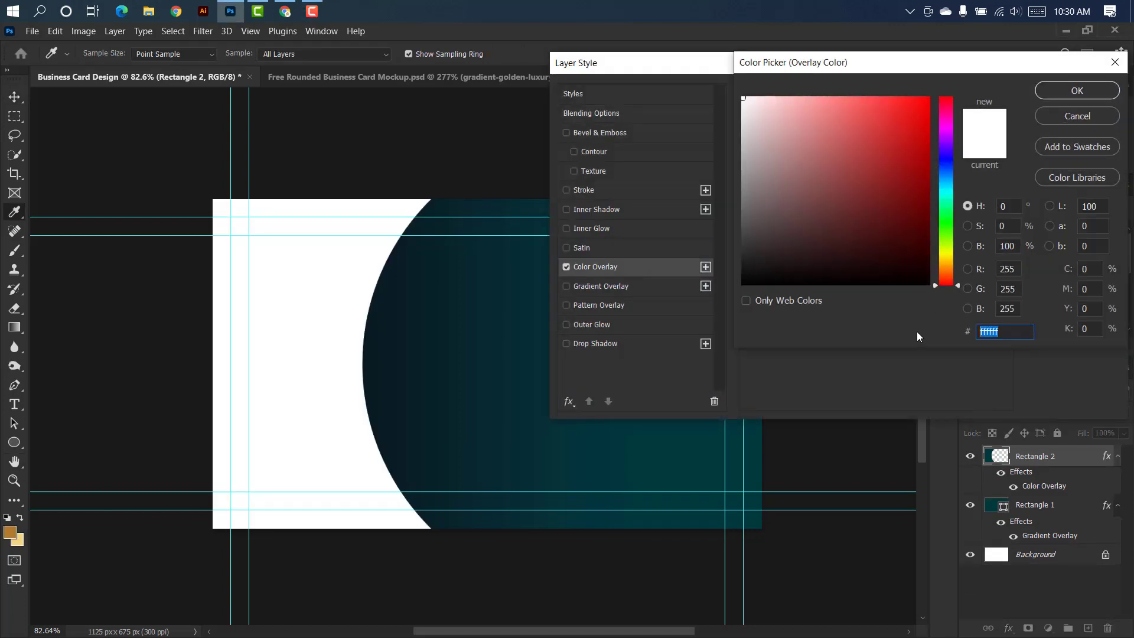
pyautogui.write('ba8841')
pyautogui.click(1067, 95)
pyautogui.click(1064, 100)
# Duplicate the golden curved shape and move the copy about 63 px to the left.
pyautogui.moveTo(1063, 458); pyautogui.dragTo(1091, 628)
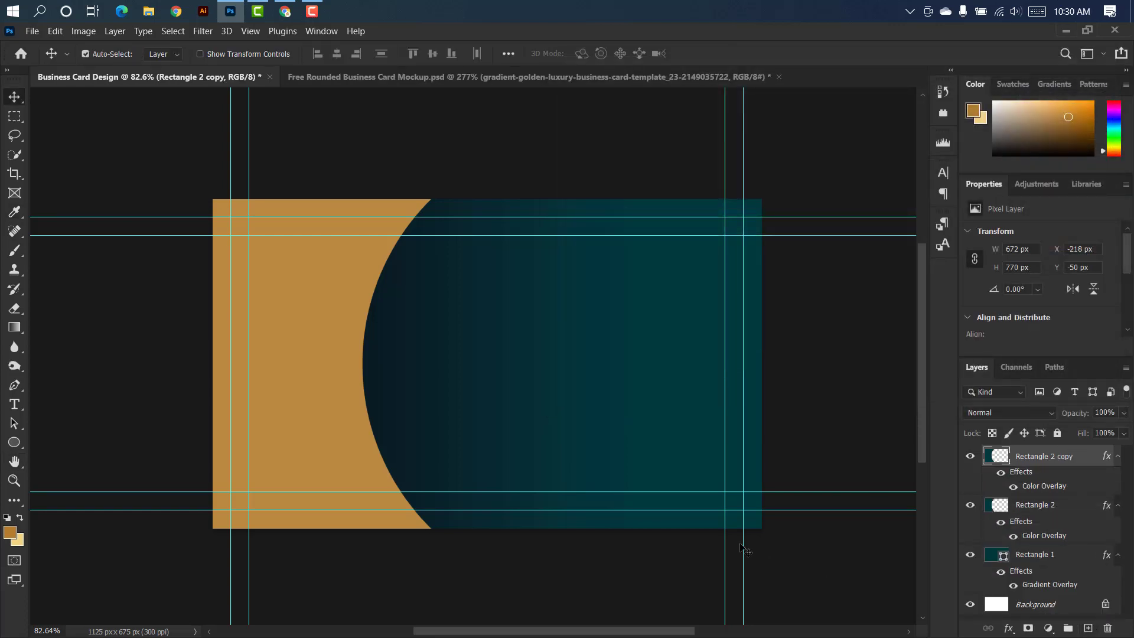
pyautogui.hotkey('ctrl', 't')
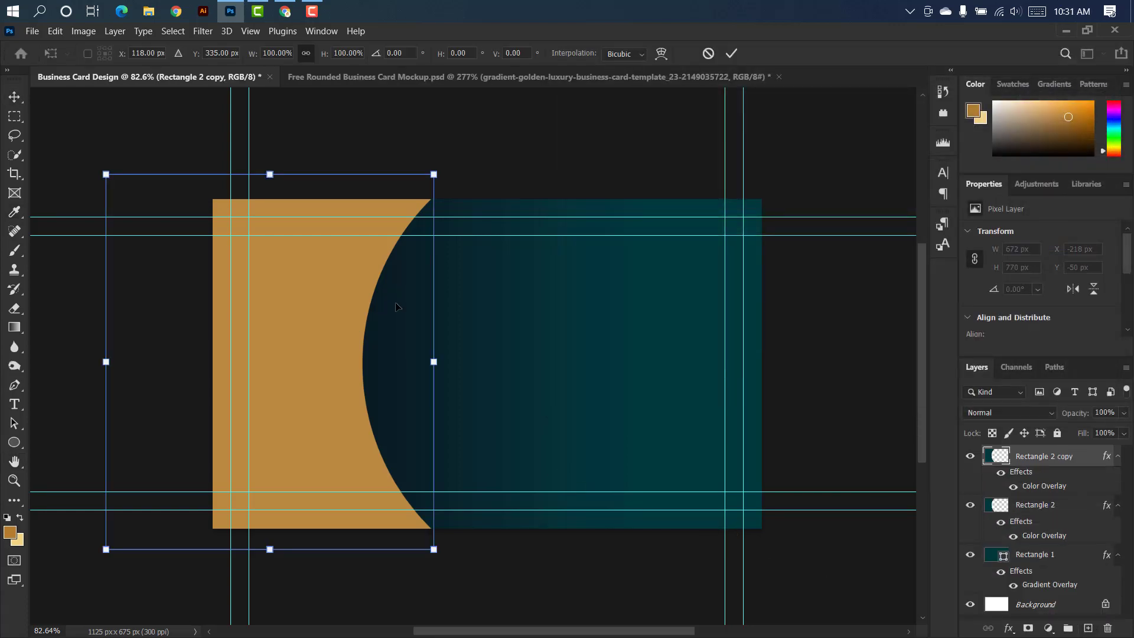
pyautogui.moveTo(396, 306); pyautogui.dragTo(366, 306)
pyautogui.click(731, 56)
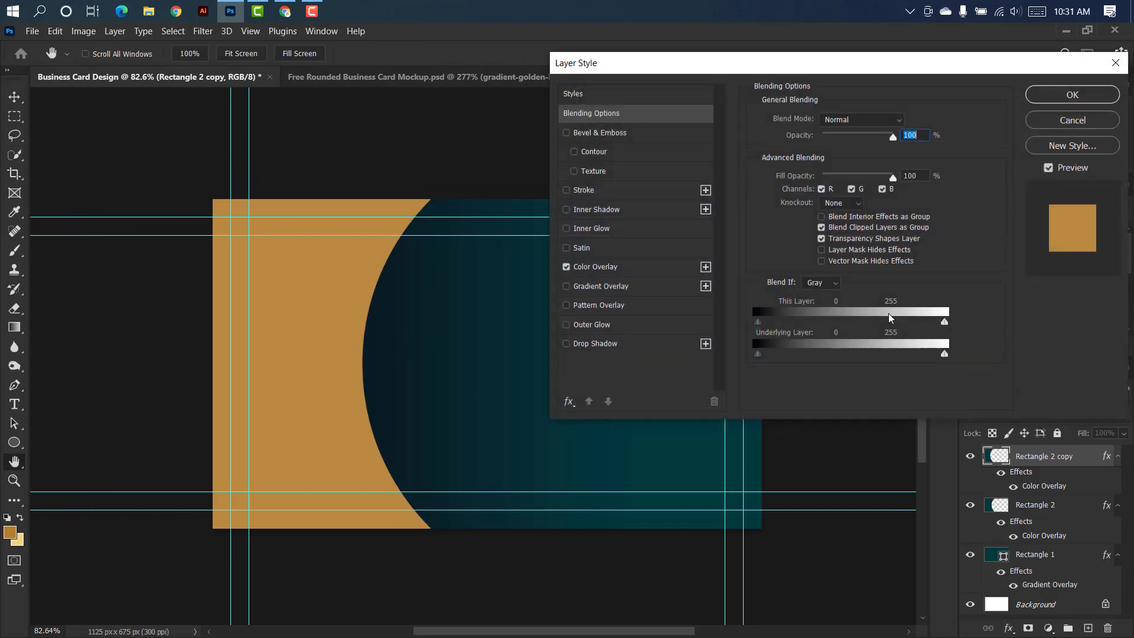
# Replace the copy's Color Overlay with a Gradient Overlay and set its start stop to the golden-brown foreground color b47d2d.
pyautogui.click(566, 267)
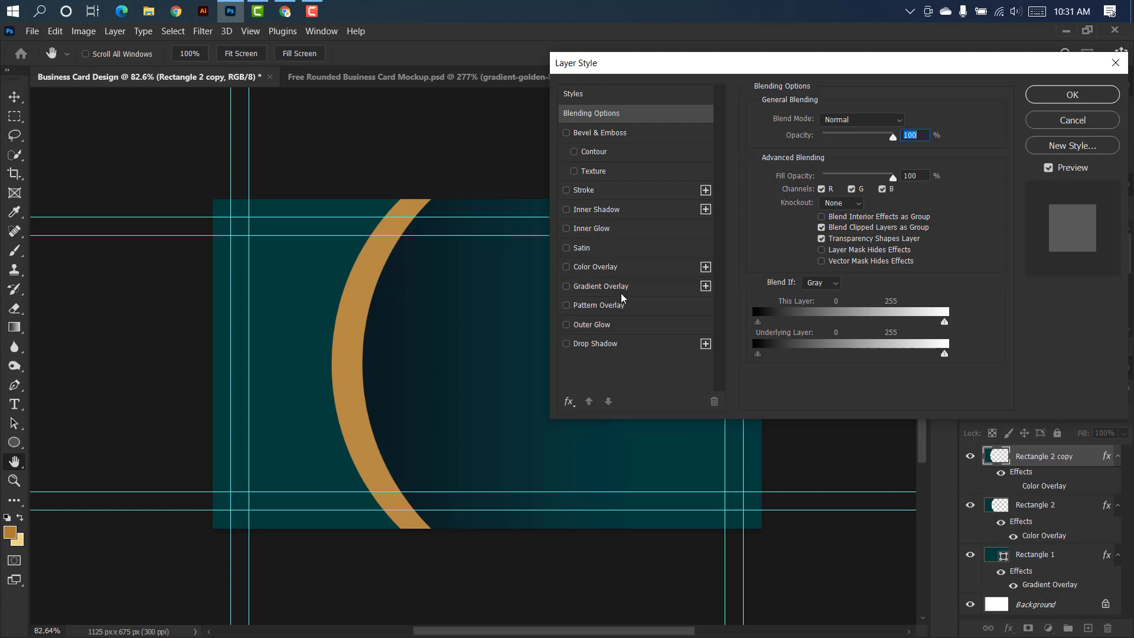
pyautogui.click(652, 291)
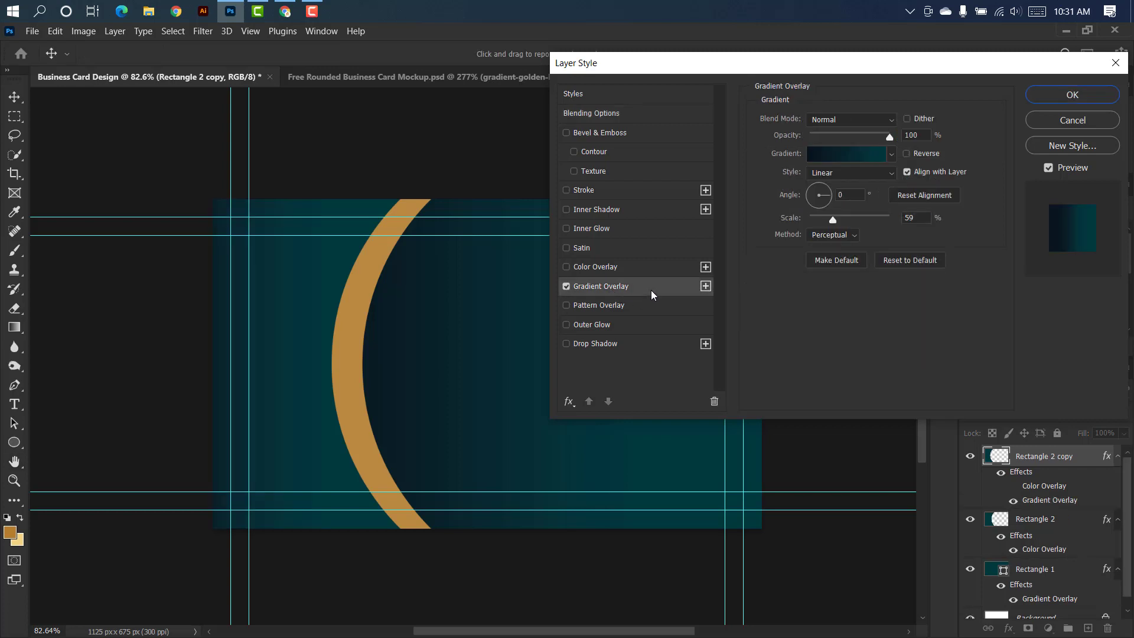
pyautogui.click(841, 158)
pyautogui.click(808, 355)
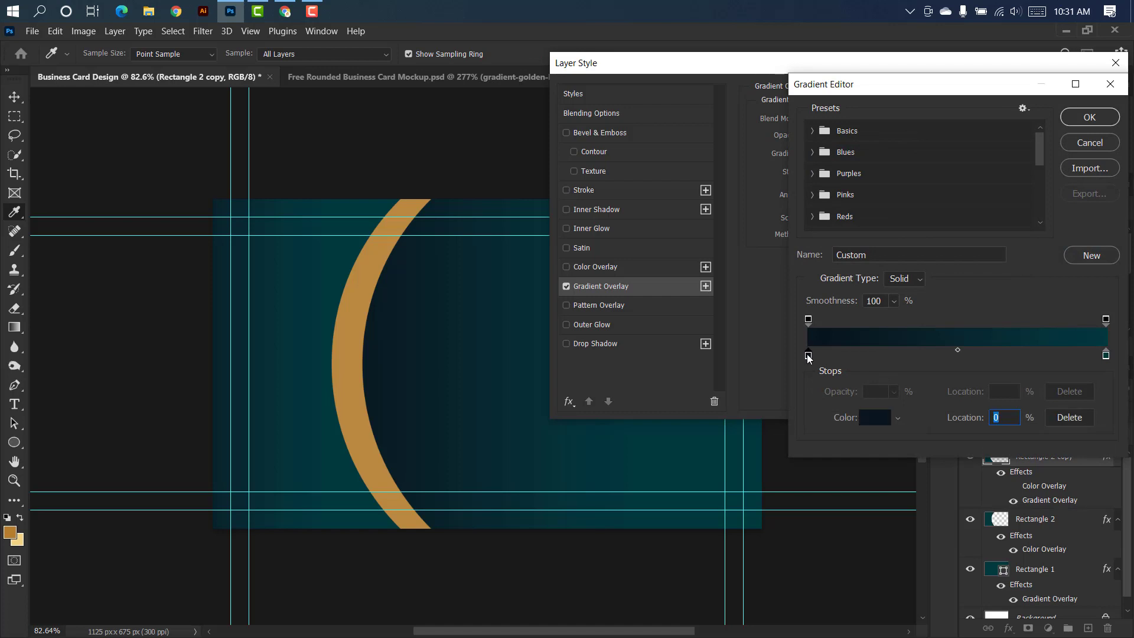
pyautogui.doubleClick(808, 356)
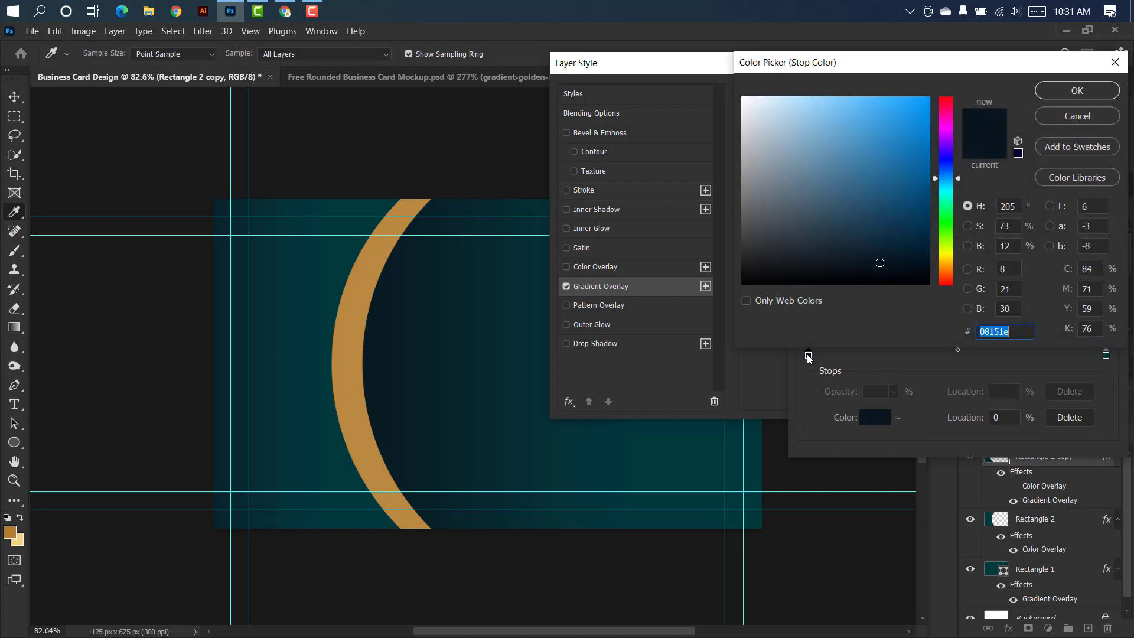
pyautogui.click(13, 529)
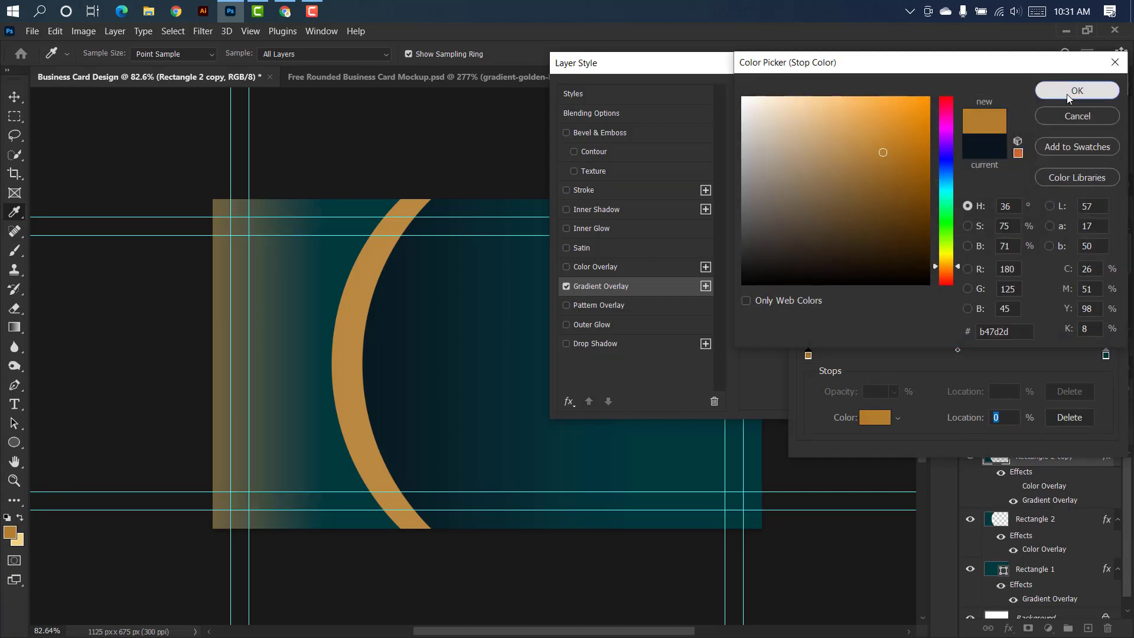
pyautogui.click(1076, 90)
# Set the gradient's end stop to the pale gold background color f3d484, with an angle of -90° and a scale of 33%.
pyautogui.doubleClick(1106, 355)
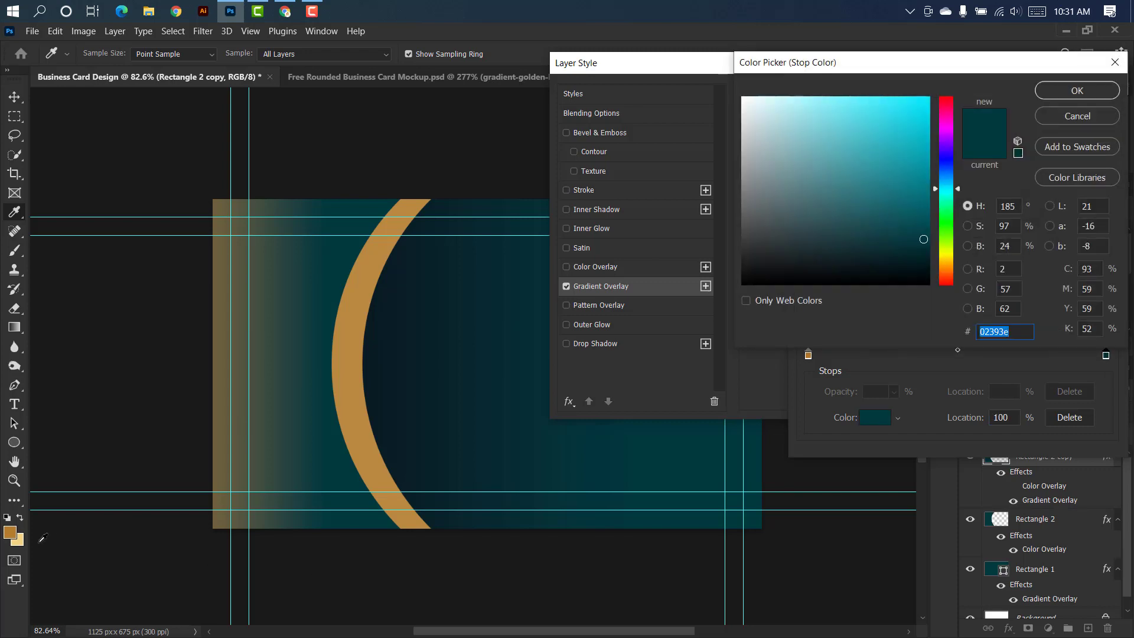
pyautogui.click(20, 540)
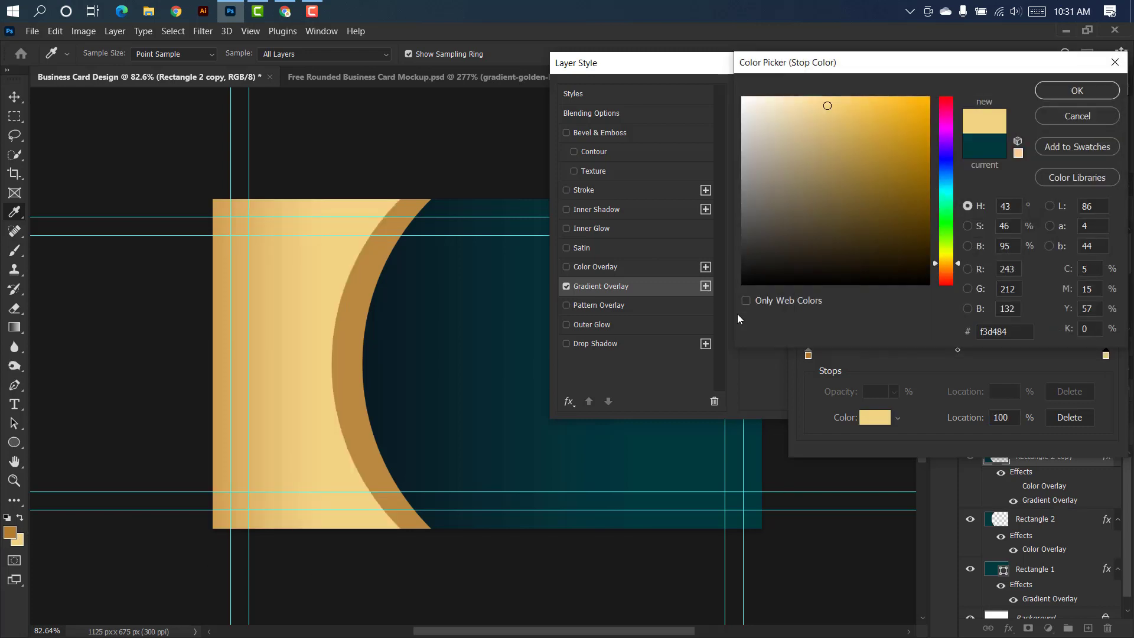
pyautogui.click(1078, 90)
pyautogui.click(1087, 114)
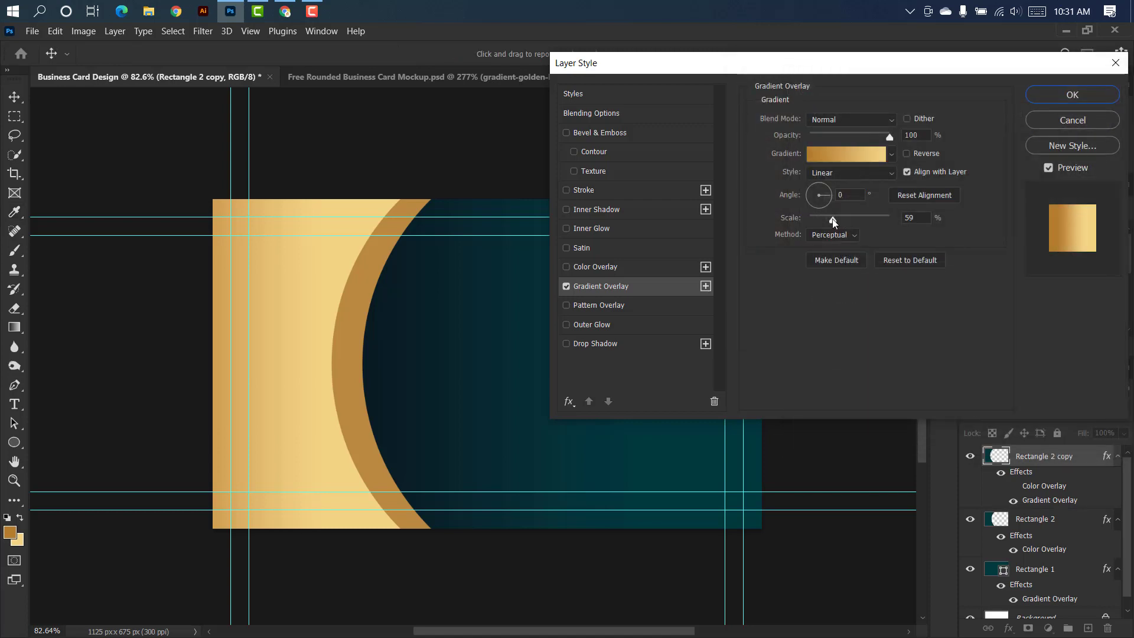
pyautogui.moveTo(833, 222)
pyautogui.mouseDown()
pyautogui.moveTo(820, 220)
pyautogui.moveTo(824, 204)
pyautogui.mouseUp()
pyautogui.click(1076, 97)
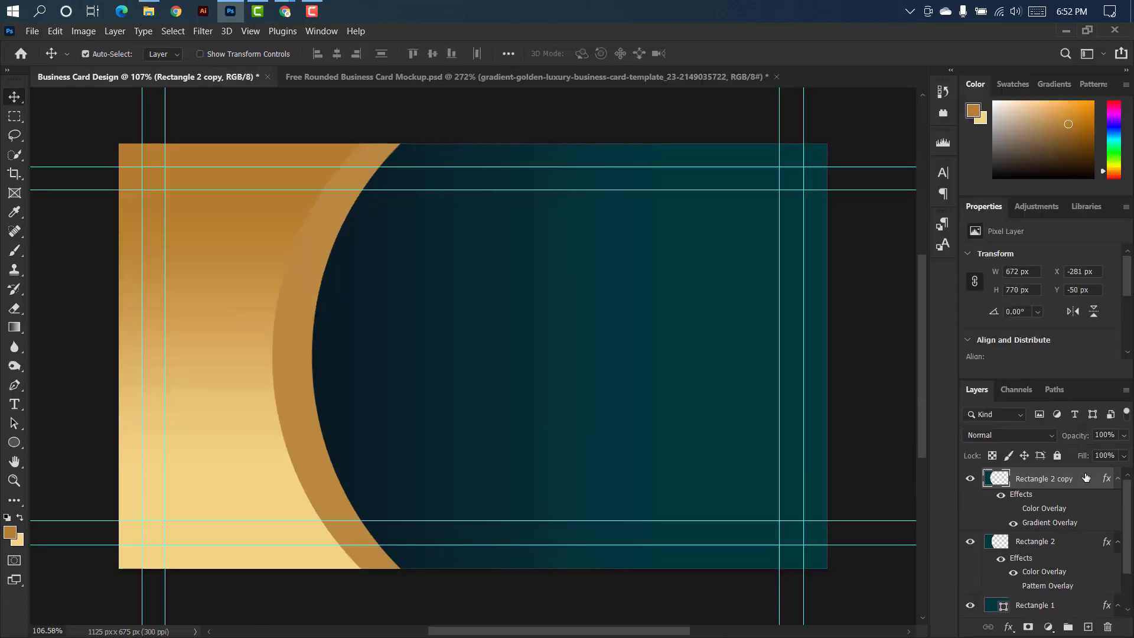
# Duplicate the gradient shape, place the duplicate directly beneath it, and replace its Gradient Overlay with a white Color Overlay.
pyautogui.hotkey('ctrl', 'j')
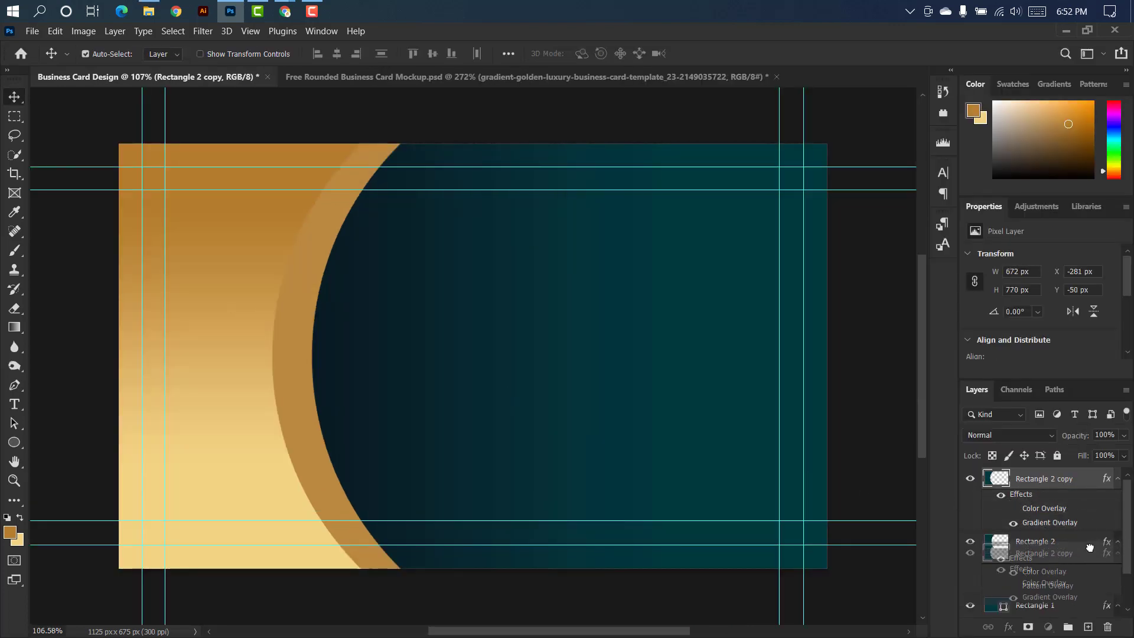
pyautogui.moveTo(1087, 485); pyautogui.dragTo(1082, 589)
pyautogui.doubleClick(1091, 542)
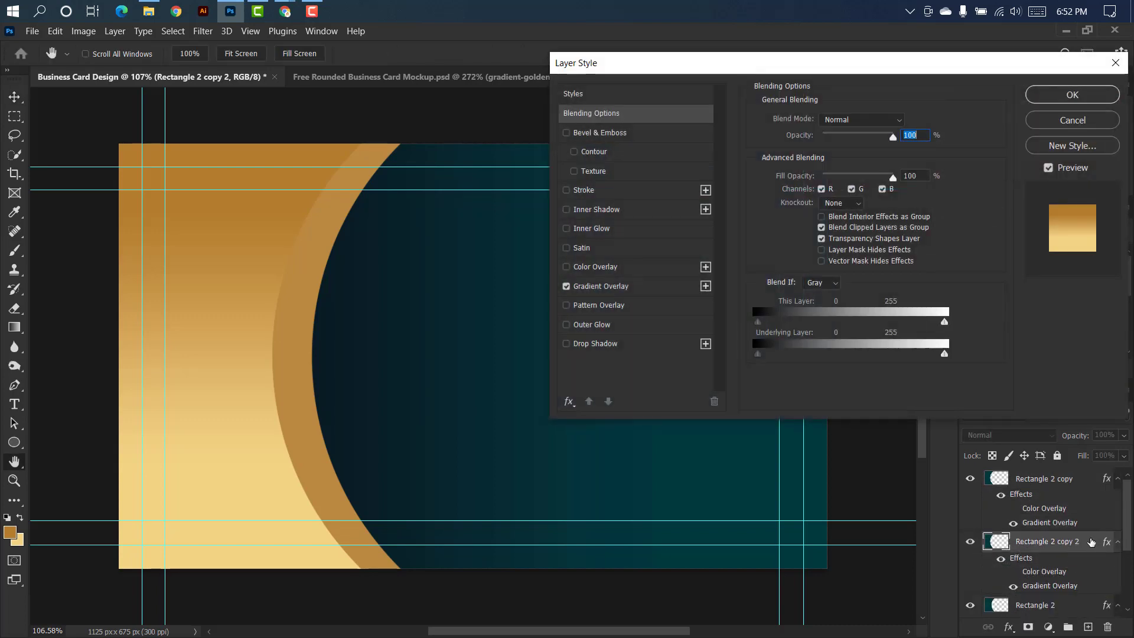
pyautogui.click(566, 287)
pyautogui.click(659, 265)
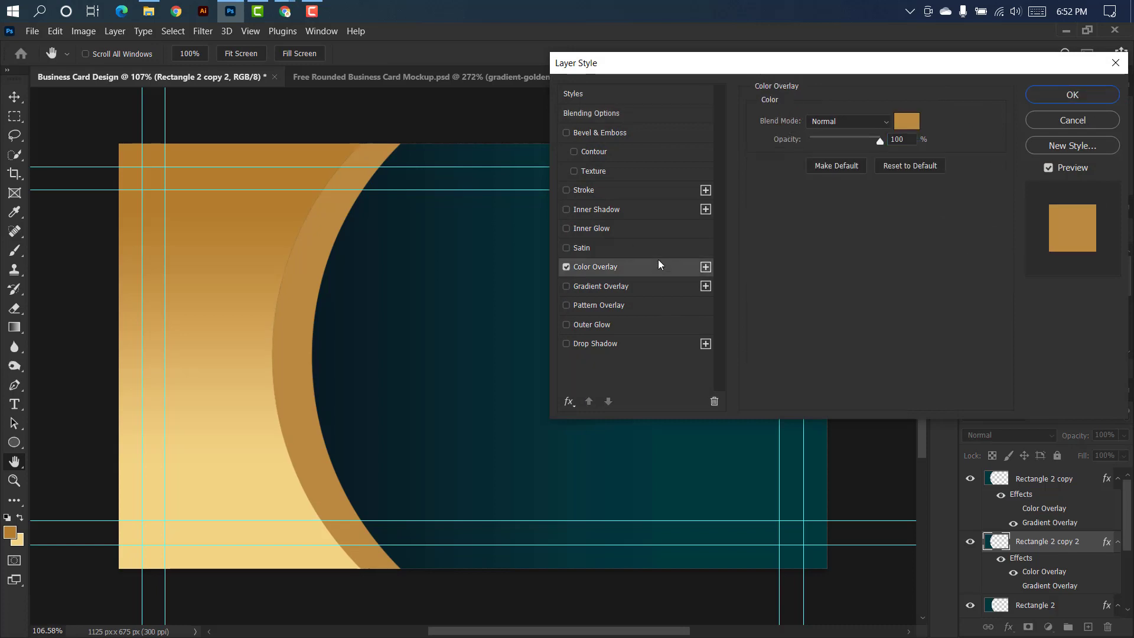
pyautogui.click(897, 121)
pyautogui.moveTo(786, 148); pyautogui.dragTo(737, 85)
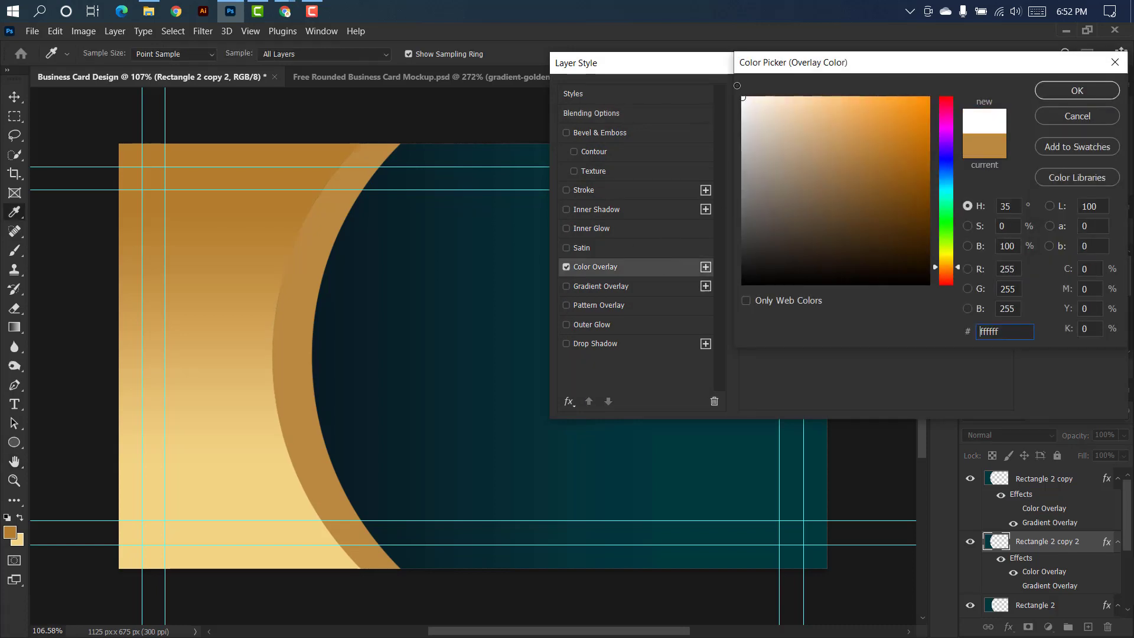
pyautogui.click(1056, 91)
pyautogui.click(1072, 95)
# Scale the white duplicate to about 101.5% so a thin edge extends beyond the gradient shape's curve.
pyautogui.hotkey('ctrl', 't')
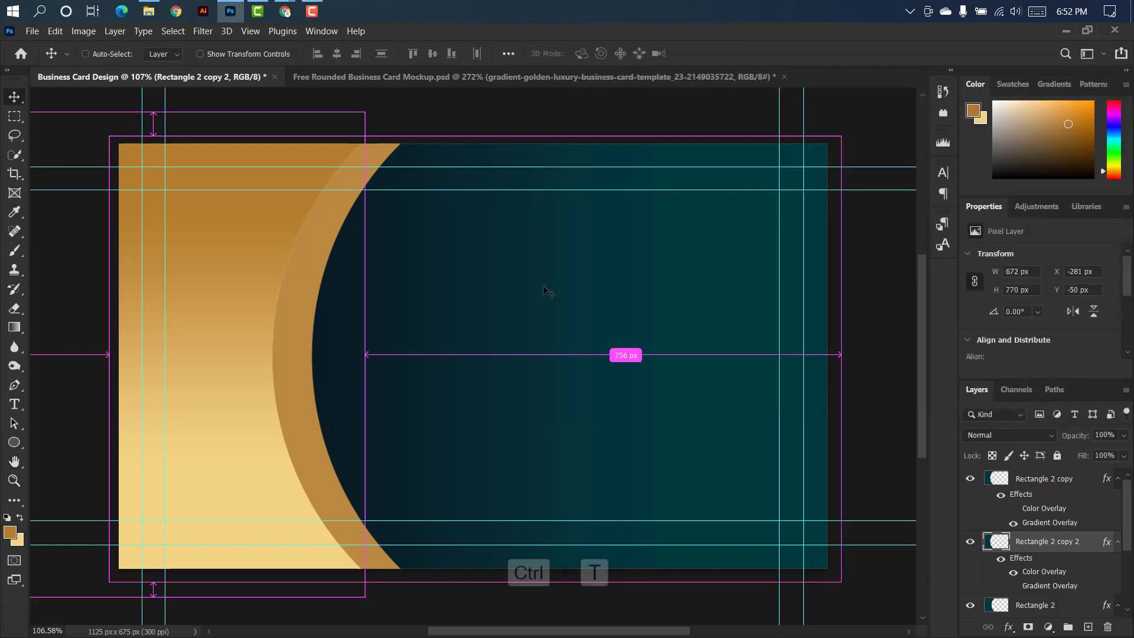
pyautogui.moveTo(364, 354); pyautogui.dragTo(368, 354)
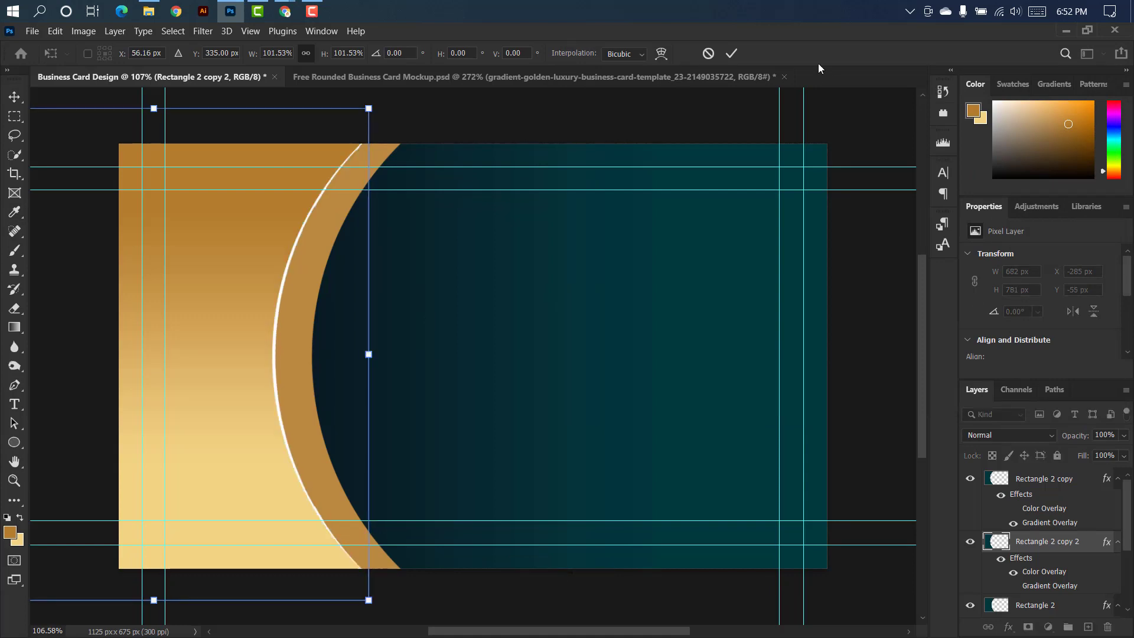
pyautogui.click(734, 54)
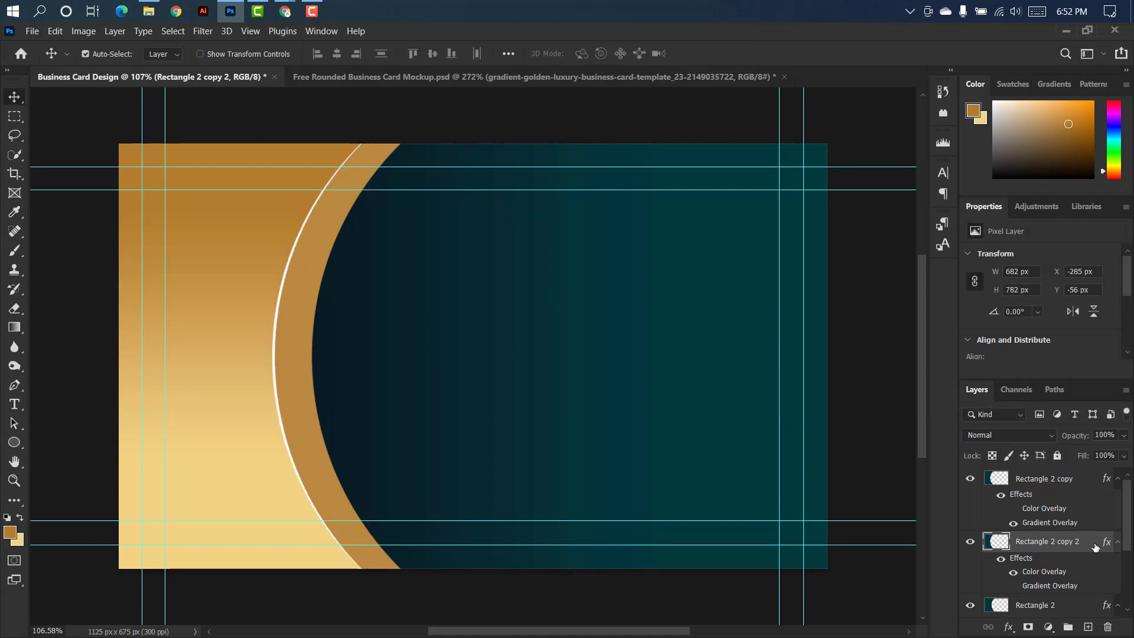
# Replace the duplicate's white overlay with a Gradient Overlay and add a middle stop at 50% colored ffe8c3.
pyautogui.doubleClick(1096, 547)
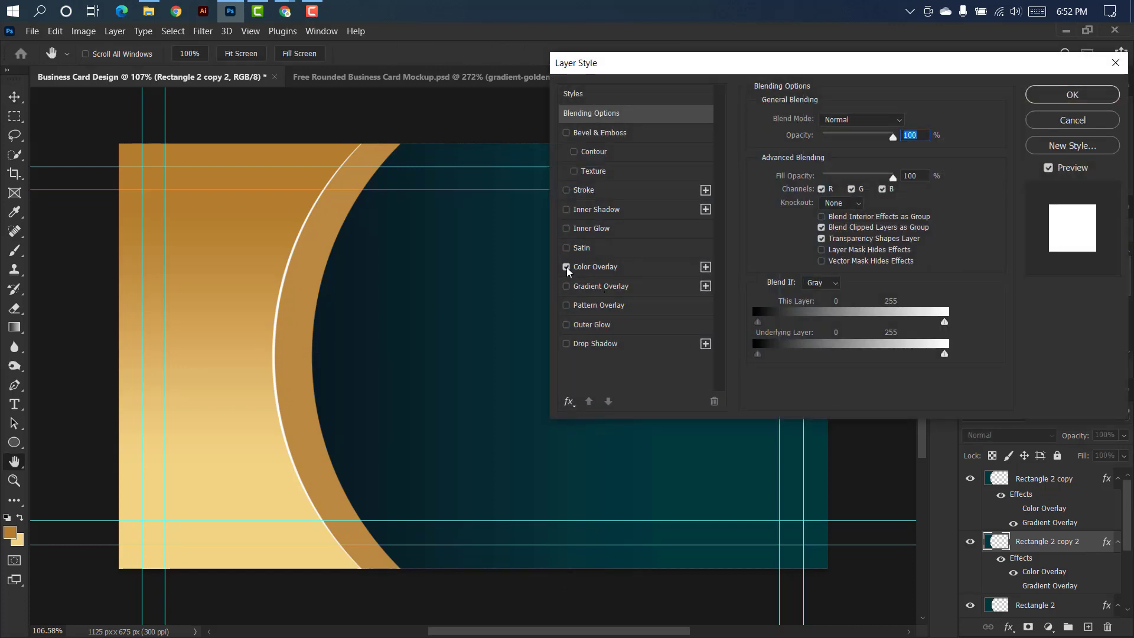
pyautogui.click(567, 267)
pyautogui.click(637, 288)
pyautogui.click(842, 152)
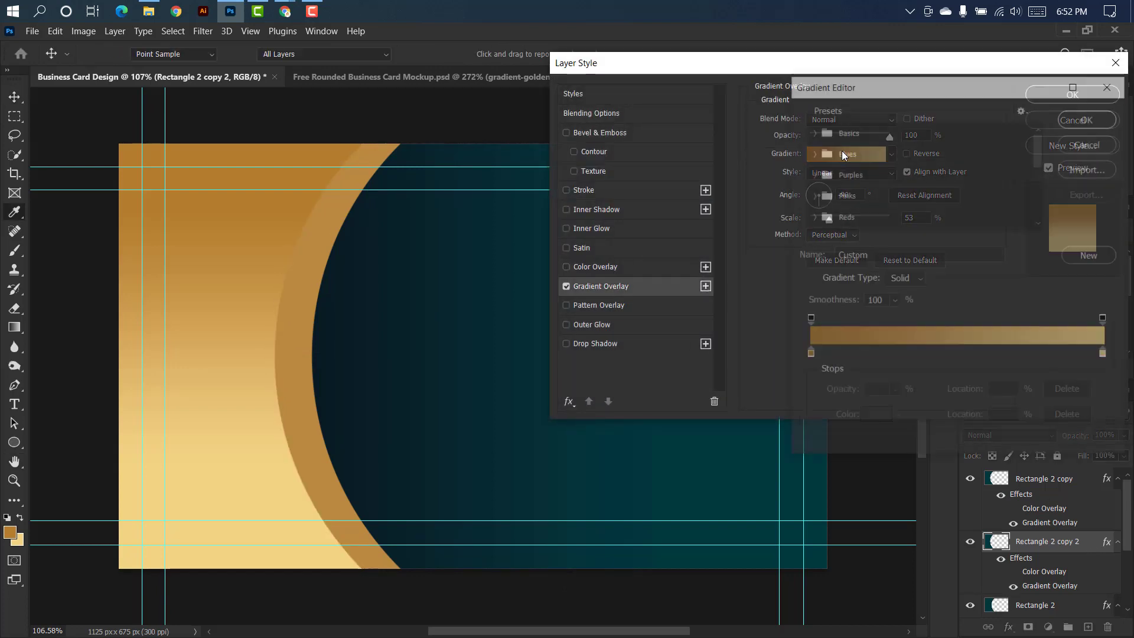
pyautogui.click(960, 355)
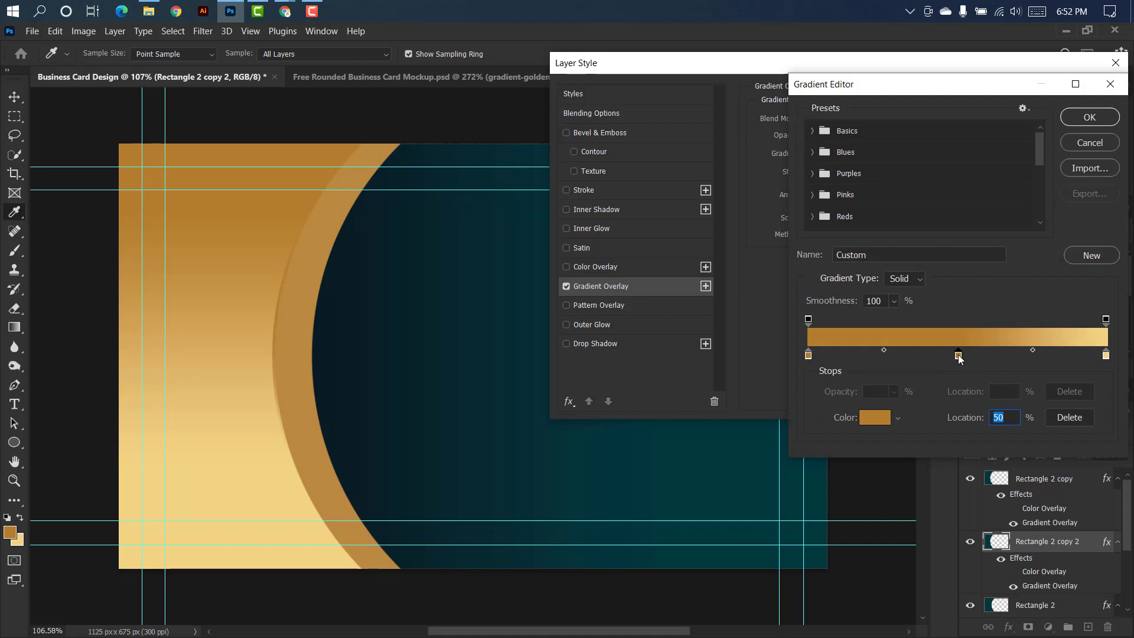
pyautogui.doubleClick(959, 355)
pyautogui.write('ffe8c3')
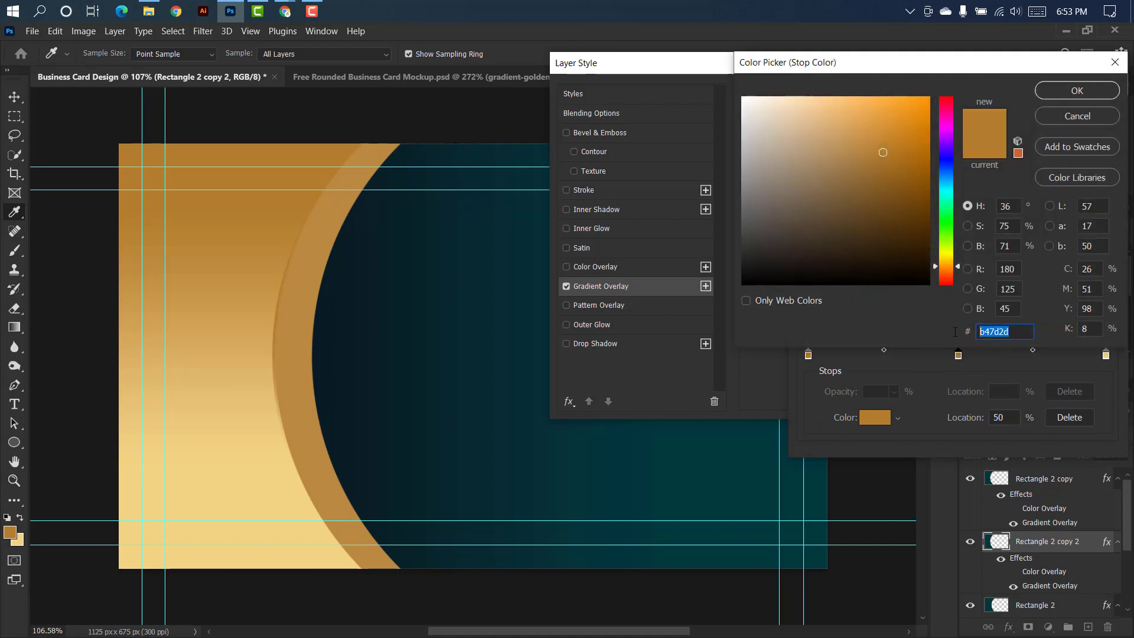
pyautogui.click(1047, 91)
# Confirm the duplicate's outer gradient stops as b47d2d and f3d484, and set the Gradient Overlay's scale to 68%.
pyautogui.doubleClick(808, 355)
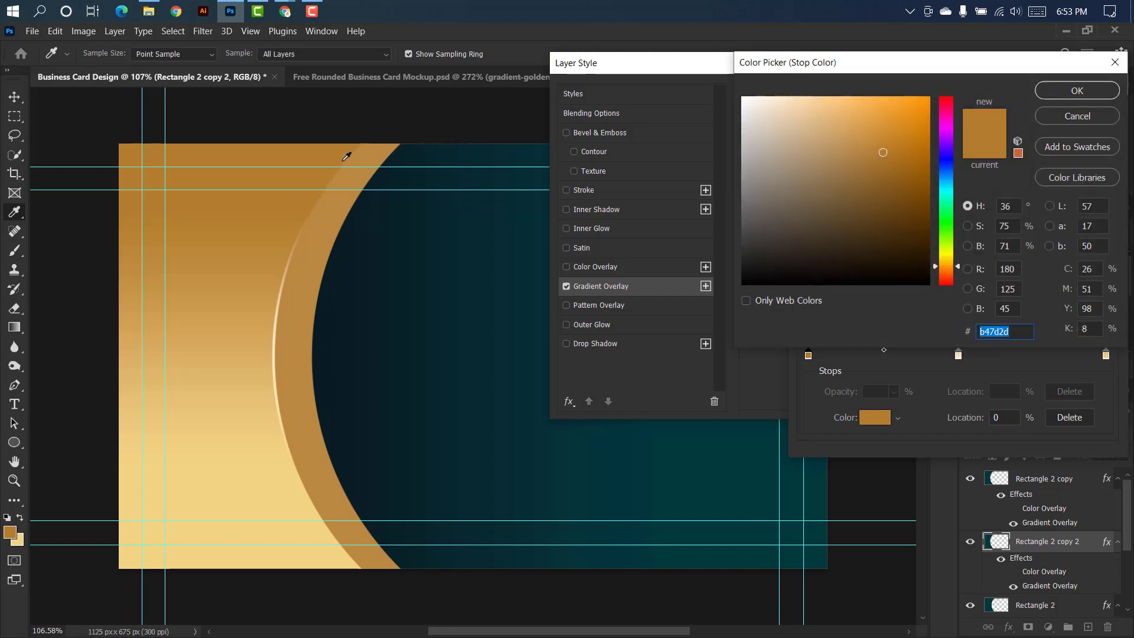
pyautogui.click(1047, 91)
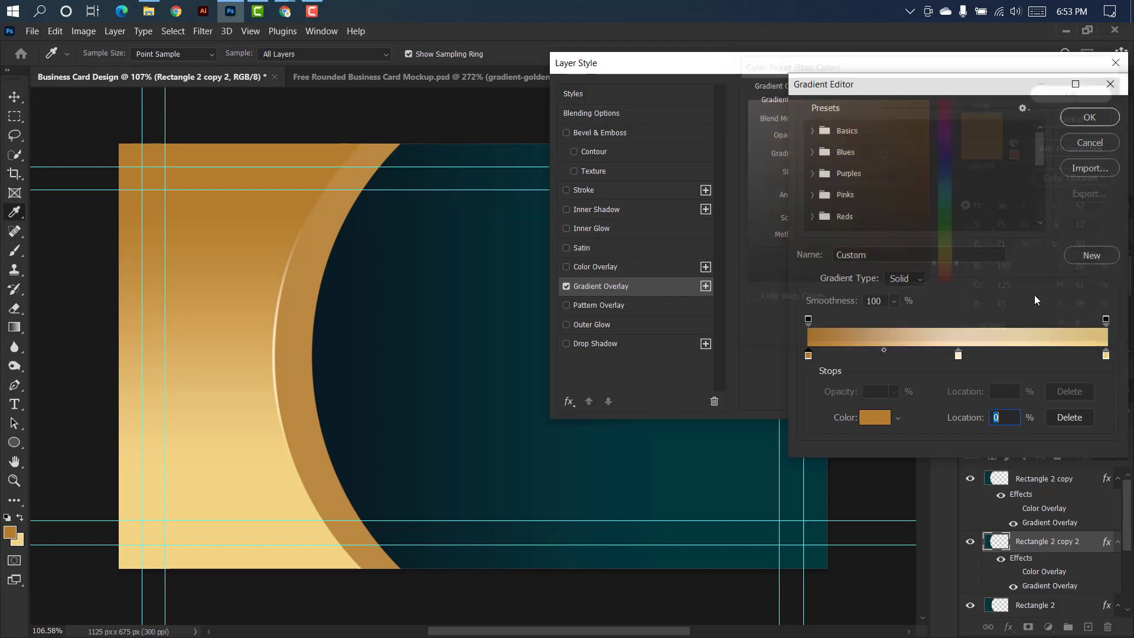
pyautogui.doubleClick(1105, 355)
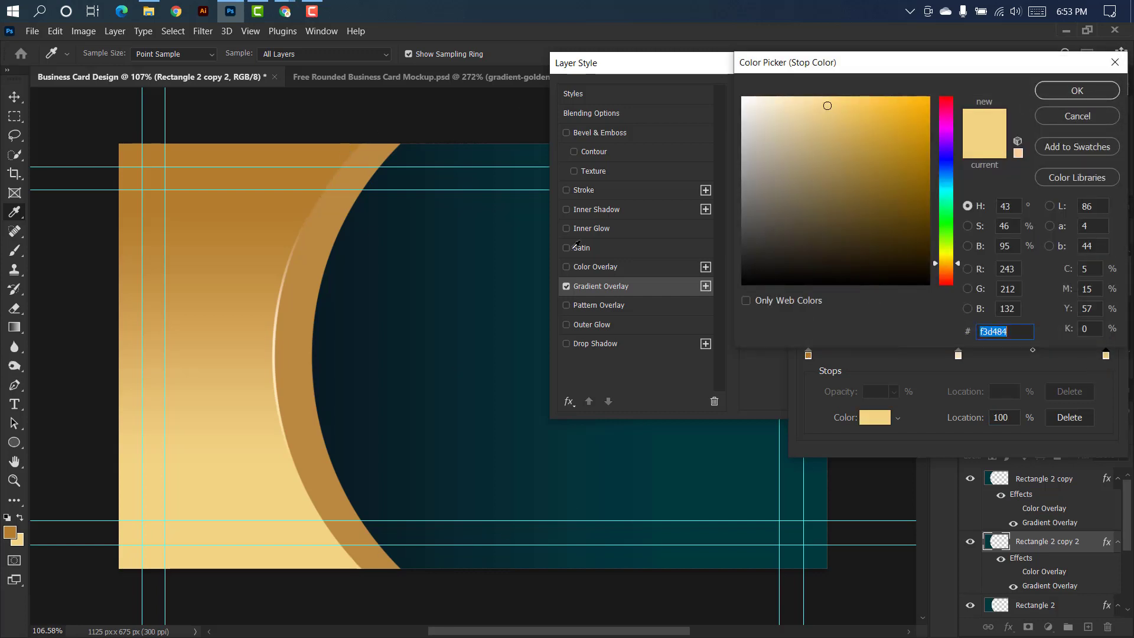
pyautogui.click(1077, 91)
pyautogui.click(1087, 118)
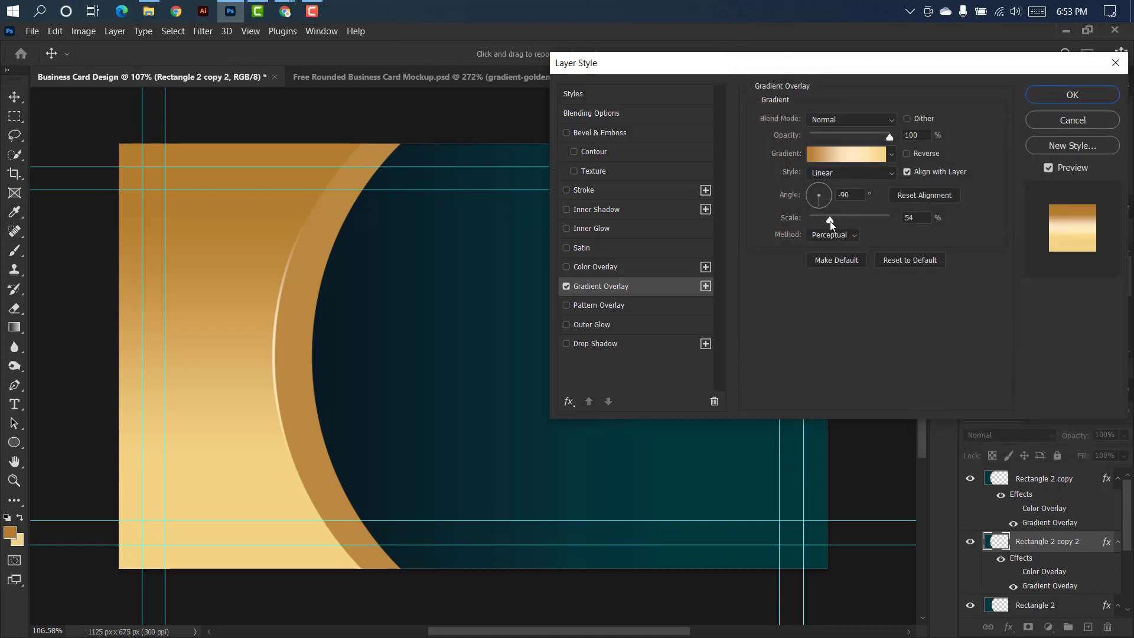
pyautogui.moveTo(831, 221); pyautogui.dragTo(846, 215)
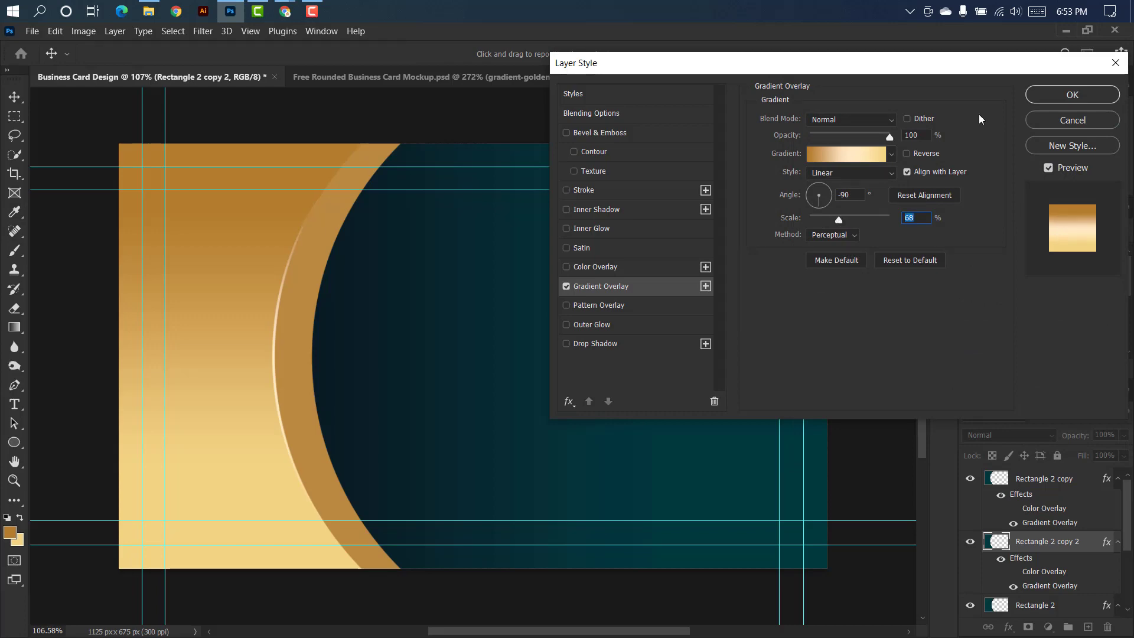
pyautogui.click(1058, 95)
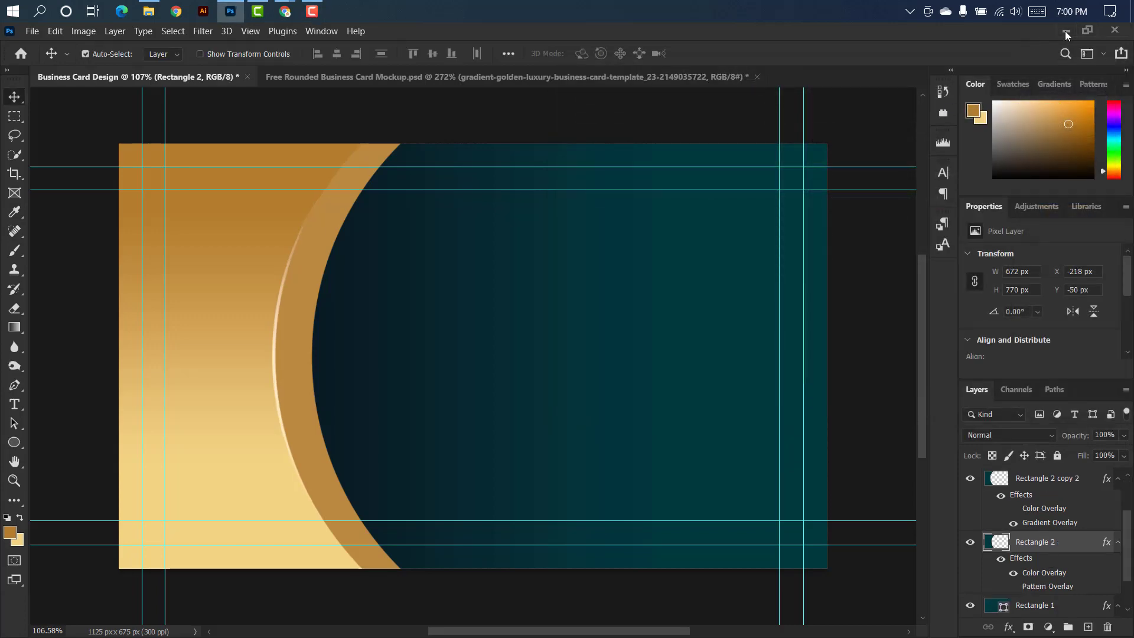
# Place geometrical-pattern-01-remix.png from the desktop above the Rectangle 2 layer, sized about 677 × 678 px over the card's gold curved band.
pyautogui.click(1065, 30)
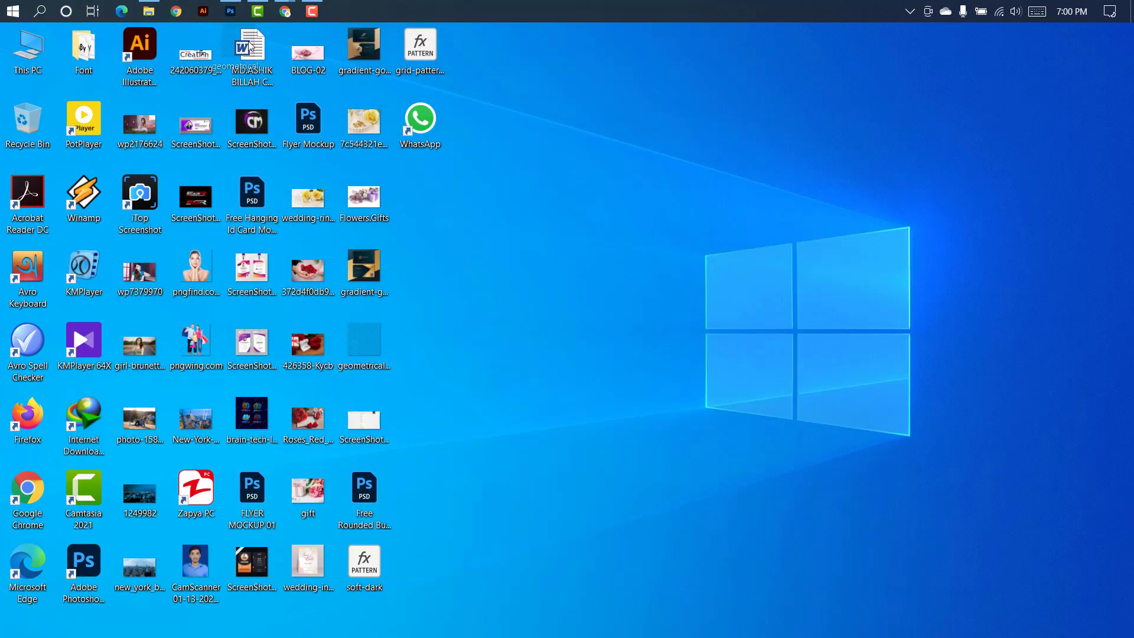
pyautogui.click(231, 11)
pyautogui.moveTo(295, 77); pyautogui.dragTo(349, 282)
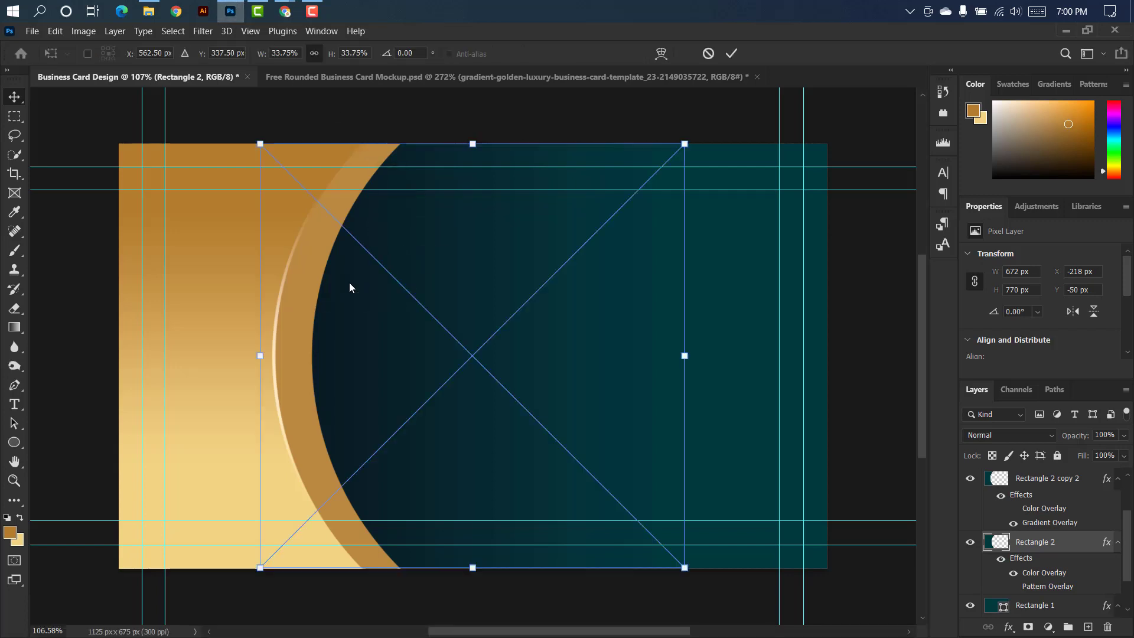
pyautogui.moveTo(454, 238); pyautogui.dragTo(444, 238)
pyautogui.moveTo(402, 245); pyautogui.dragTo(301, 241)
pyautogui.moveTo(506, 567); pyautogui.dragTo(508, 569)
pyautogui.scroll(-1, 717, 332)
pyautogui.click(733, 53)
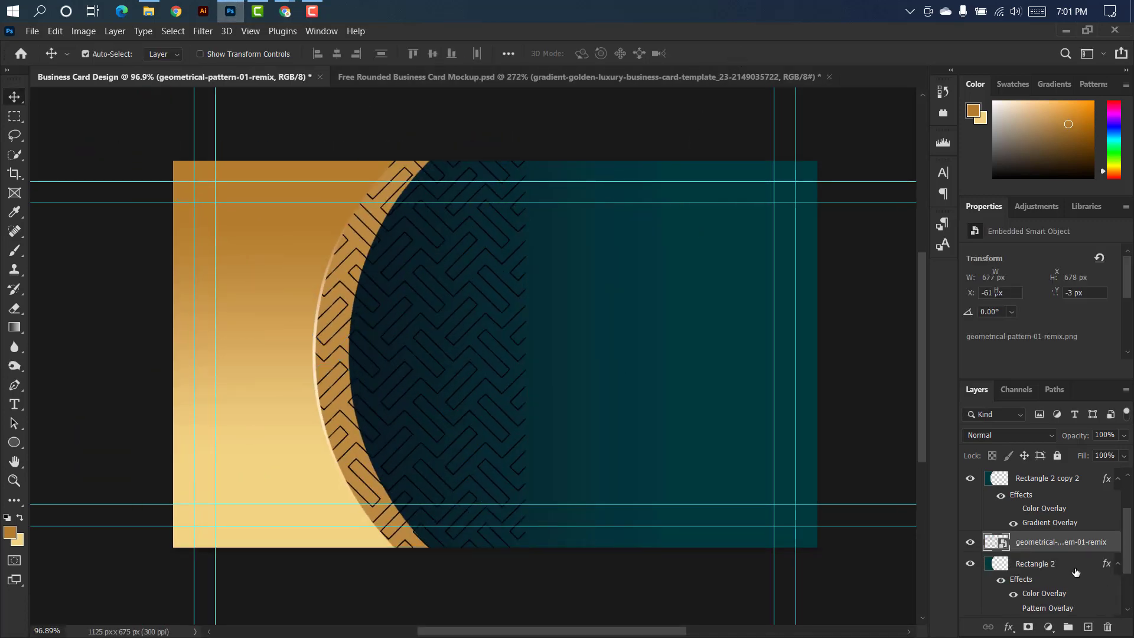
# Convert the Rectangle 2 layer to a smart object and clip the geometric pattern to it.
pyautogui.rightClick(1075, 564)
pyautogui.click(921, 233)
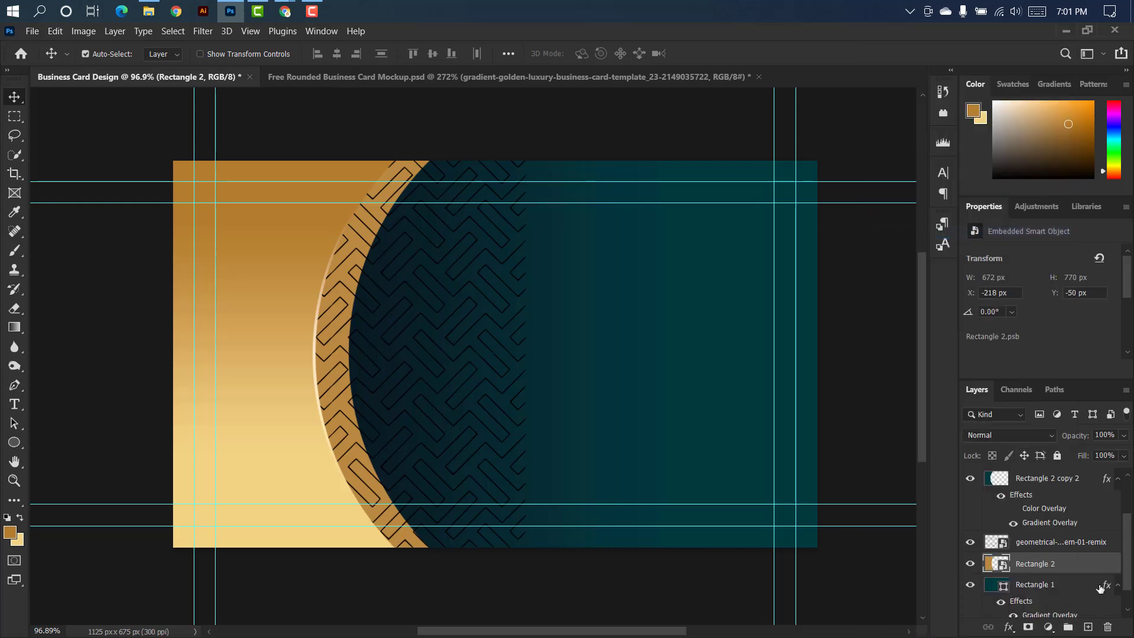
pyautogui.rightClick(1076, 547)
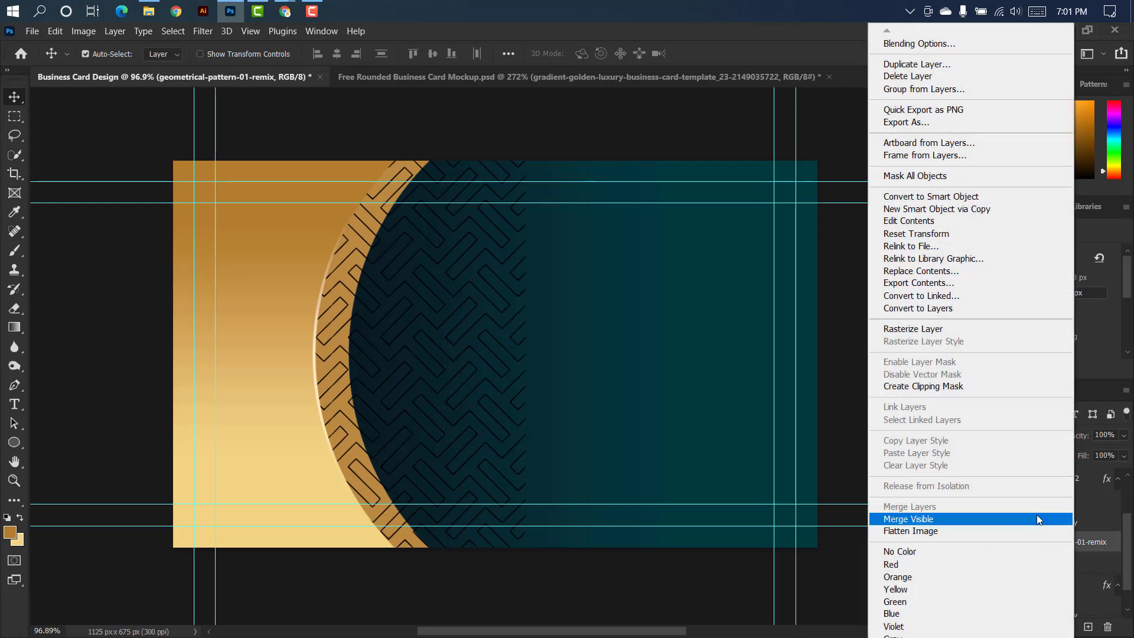
pyautogui.click(941, 387)
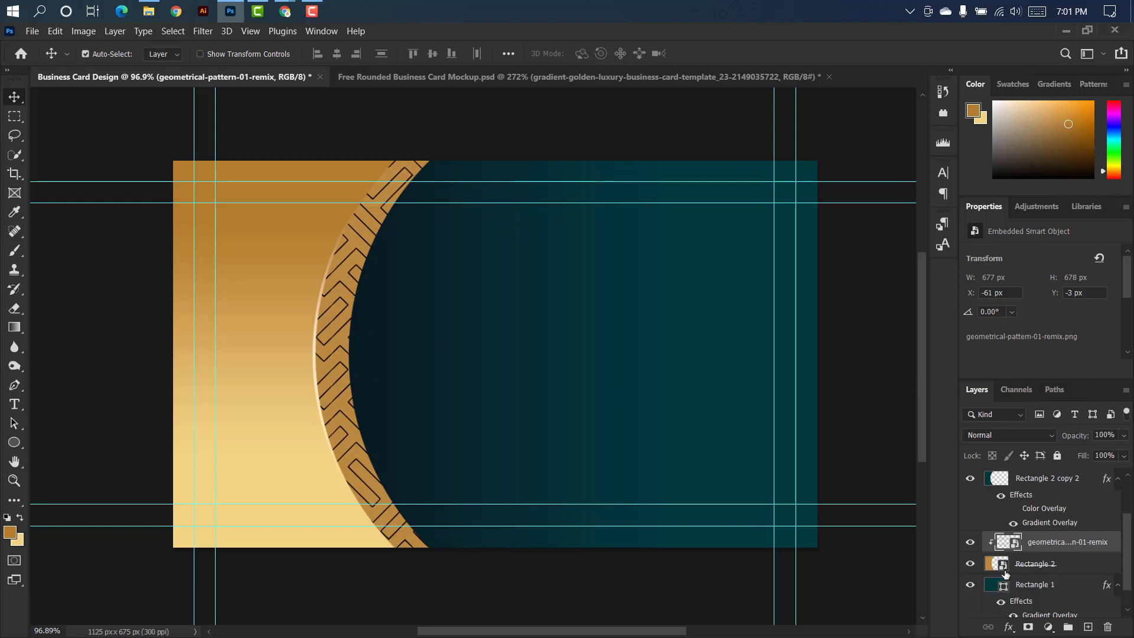
# Apply a Gradient Overlay to the geometric pattern with a PrettyWebz Gold preset, angle 0° and scale 59%.
pyautogui.doubleClick(1118, 540)
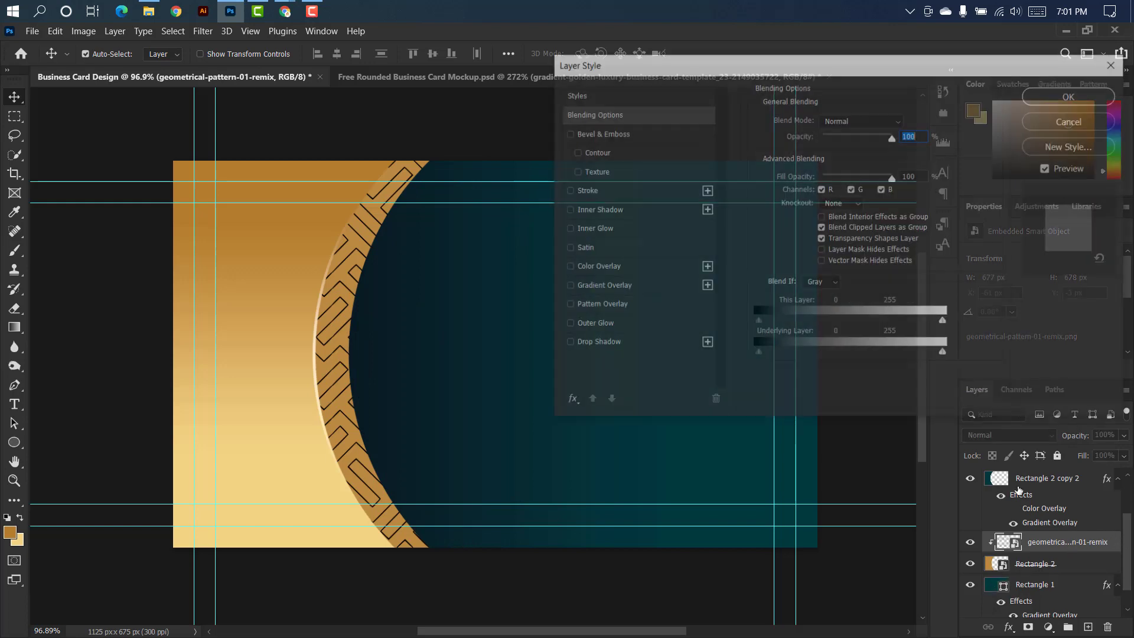
pyautogui.click(653, 287)
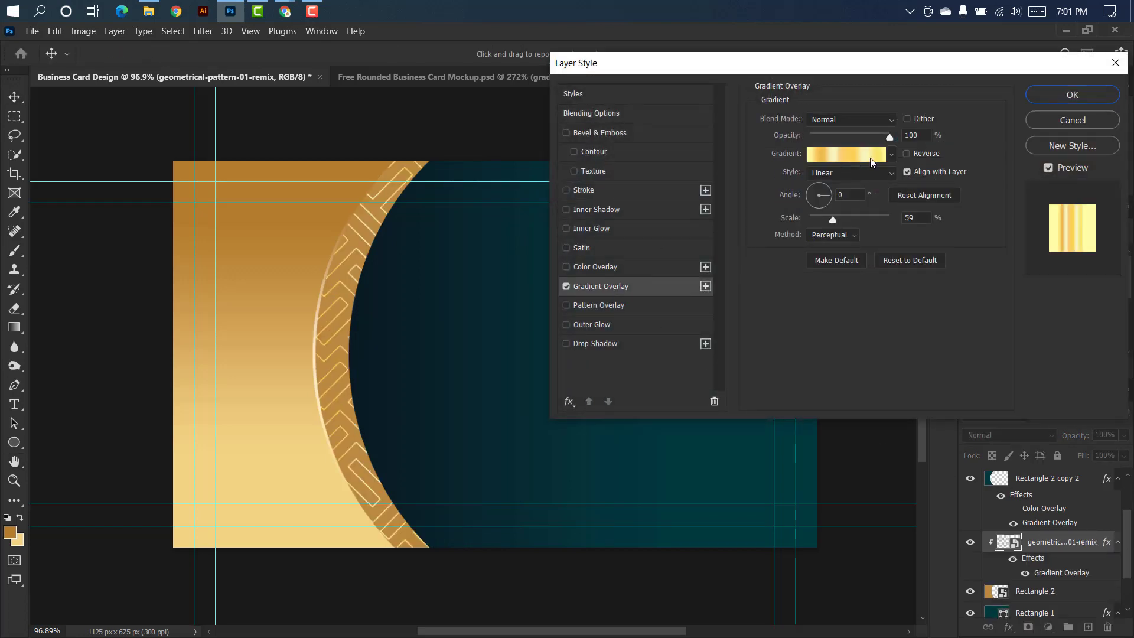
pyautogui.click(891, 153)
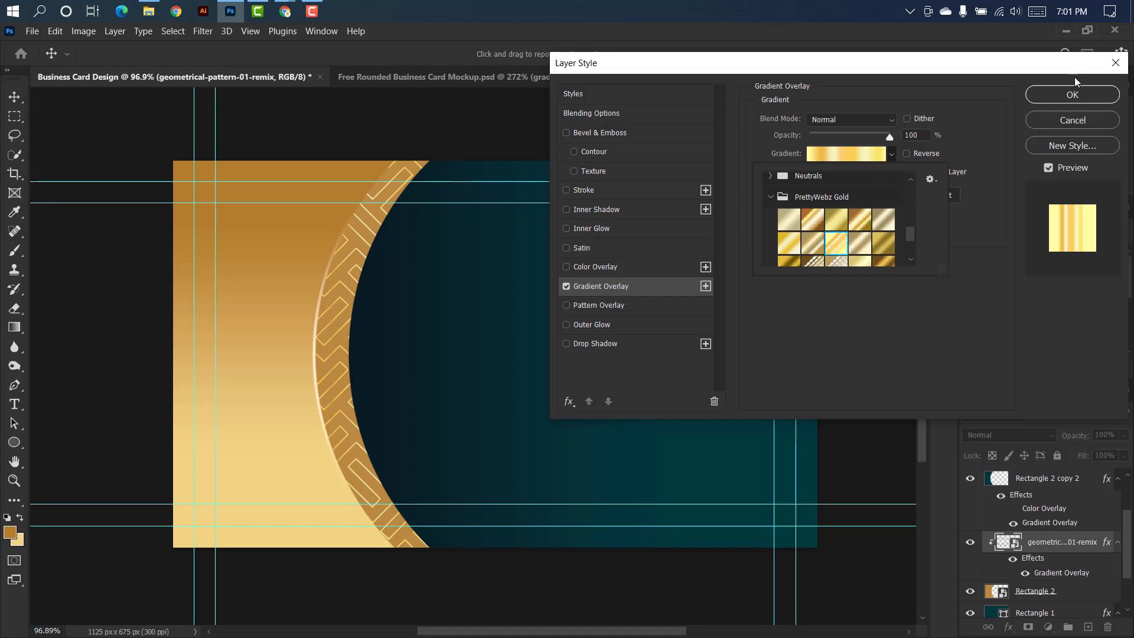
pyautogui.click(1070, 91)
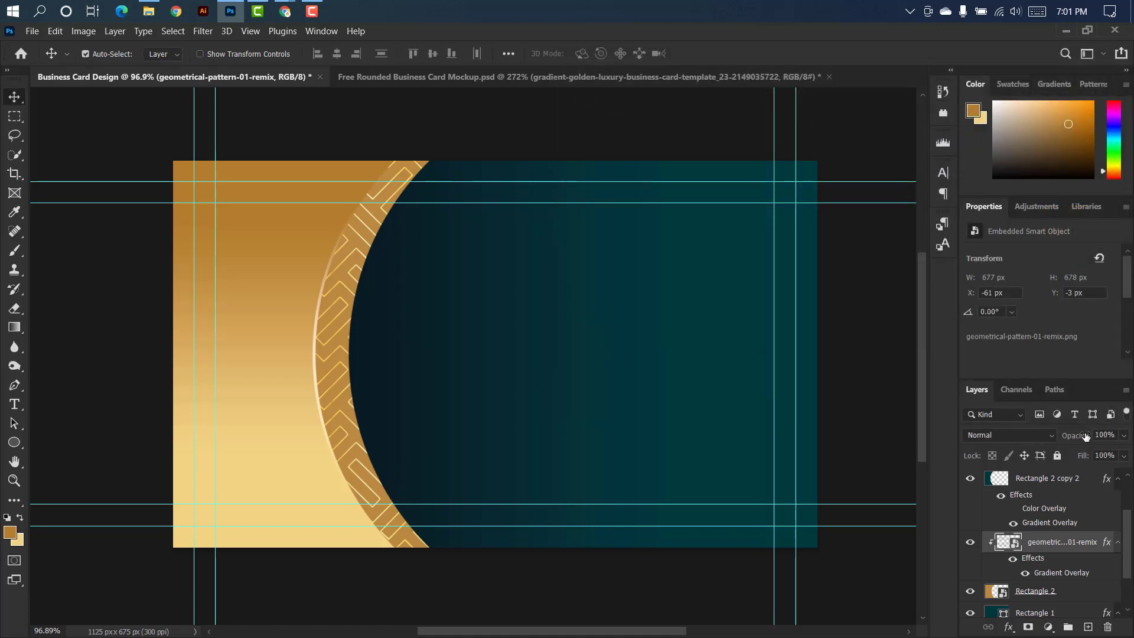
# Add a Multiply Drop Shadow to the Rectangle 2 copy 2 layer with 46% opacity, 17 px distance and 8 px size.
pyautogui.click(315, 343)
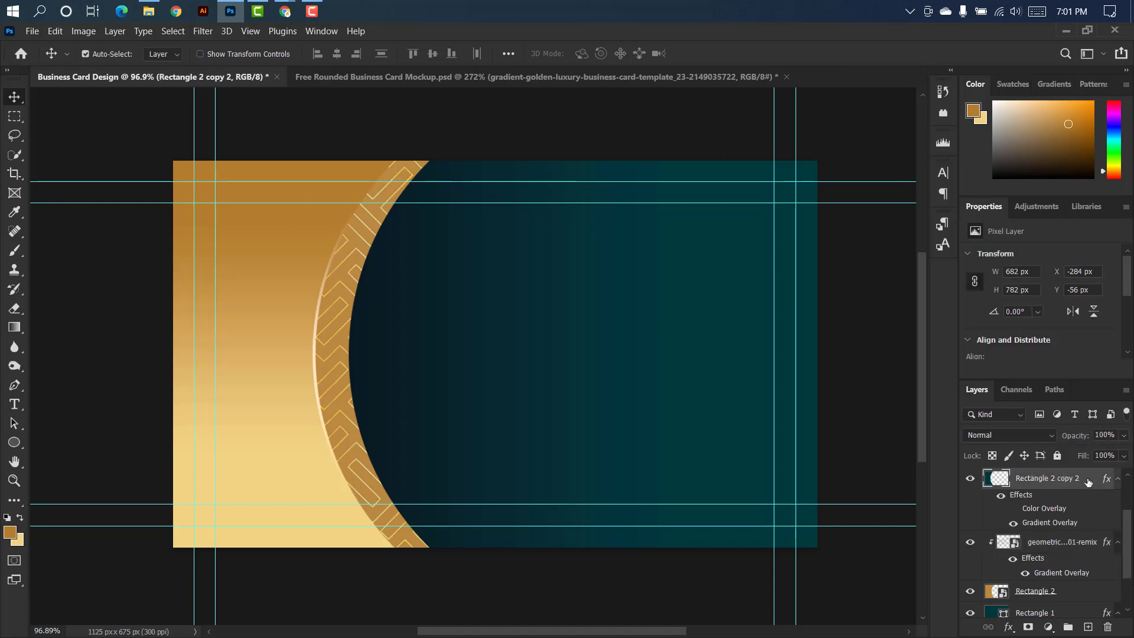
pyautogui.doubleClick(1091, 480)
pyautogui.click(629, 344)
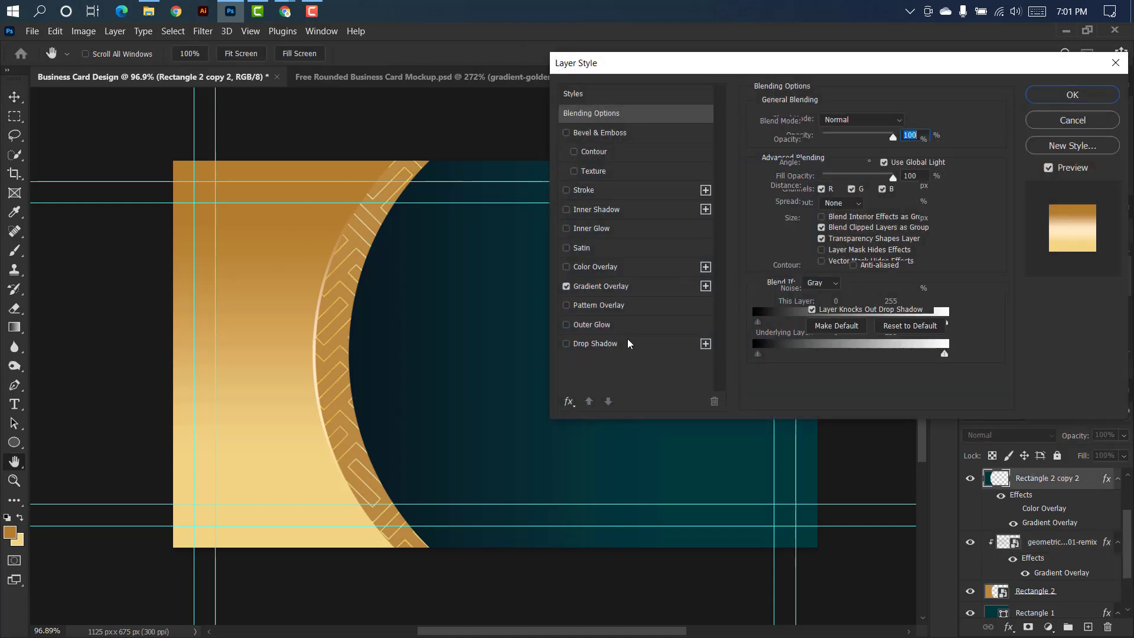
pyautogui.click(842, 141)
pyautogui.click(815, 219)
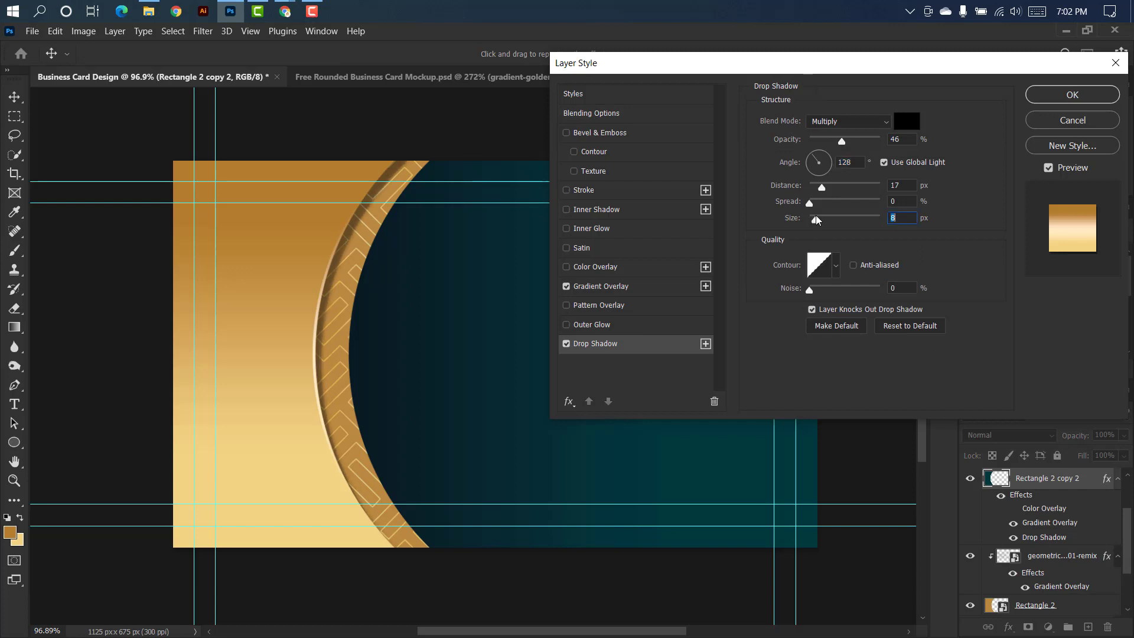
pyautogui.click(1051, 94)
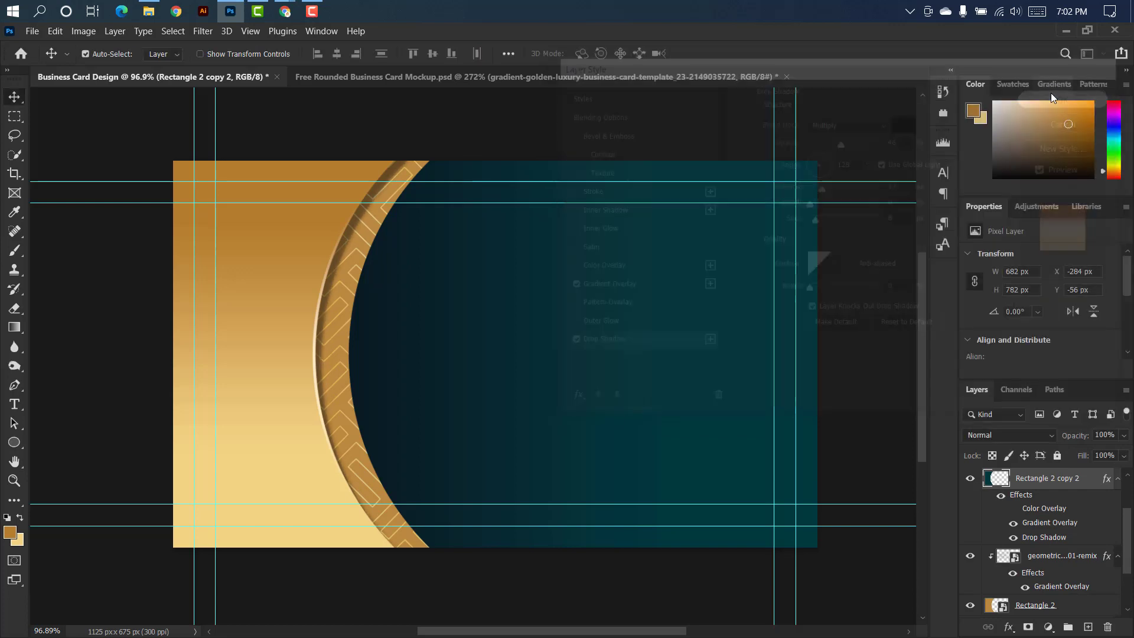
# Draw a six-sided polygon about 352 × 305 px above the Rectangle 2 copy layer and round its corners to 33 px.
pyautogui.scroll(1, 1083, 493)
pyautogui.click(1090, 482)
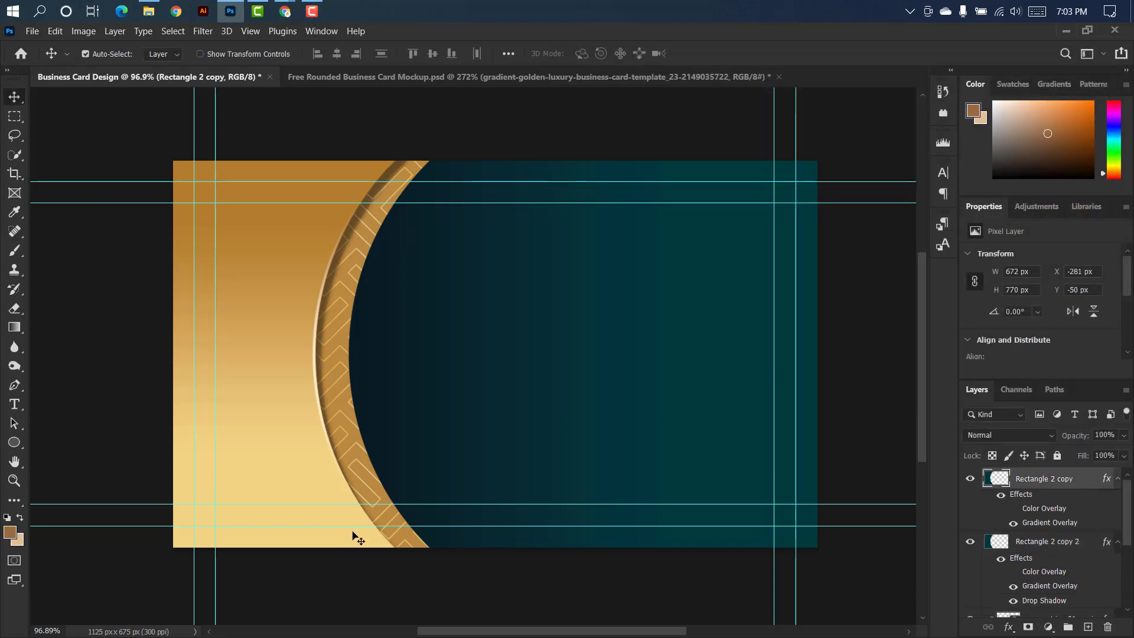
pyautogui.click(18, 445)
pyautogui.rightClick(20, 447)
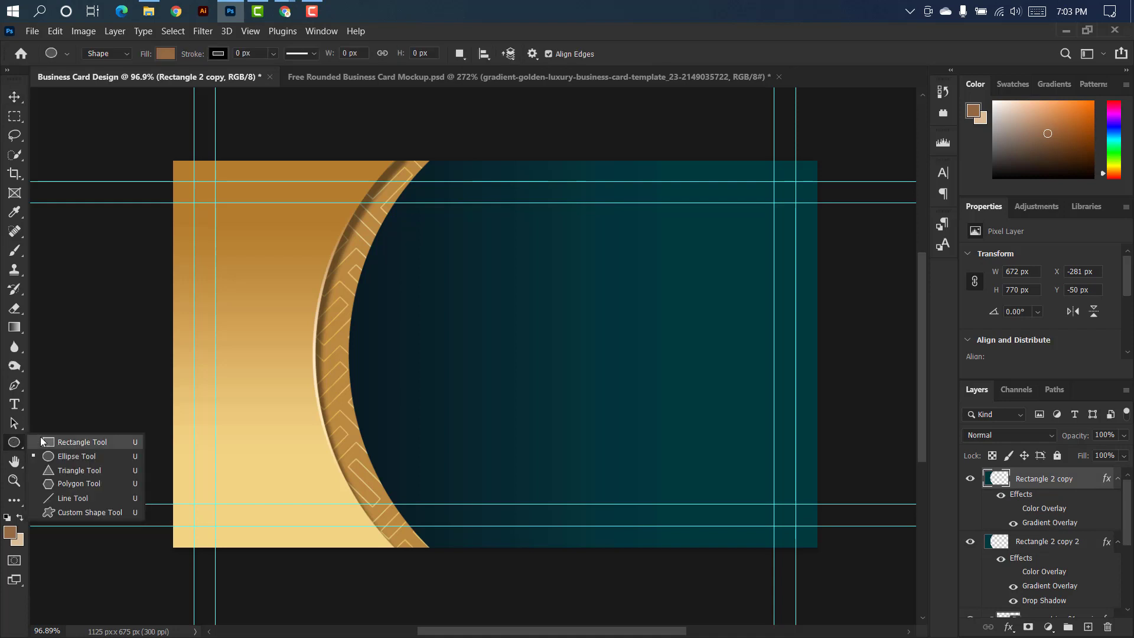
pyautogui.click(89, 482)
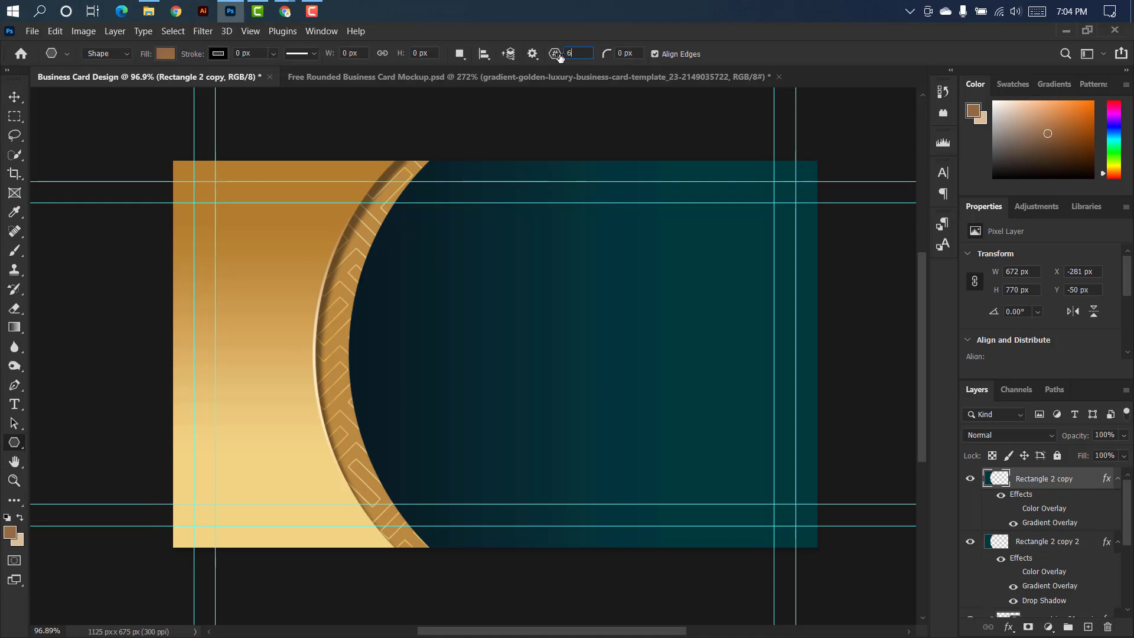
pyautogui.write('6')
pyautogui.moveTo(406, 276); pyautogui.dragTo(598, 430)
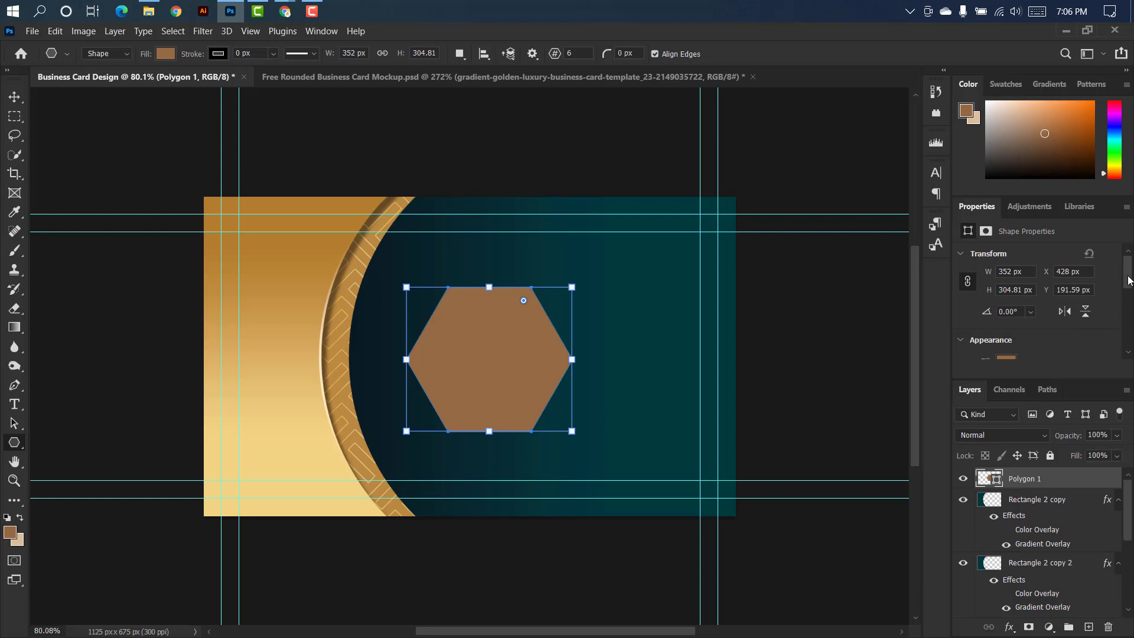
pyautogui.moveTo(1130, 281); pyautogui.dragTo(1130, 325)
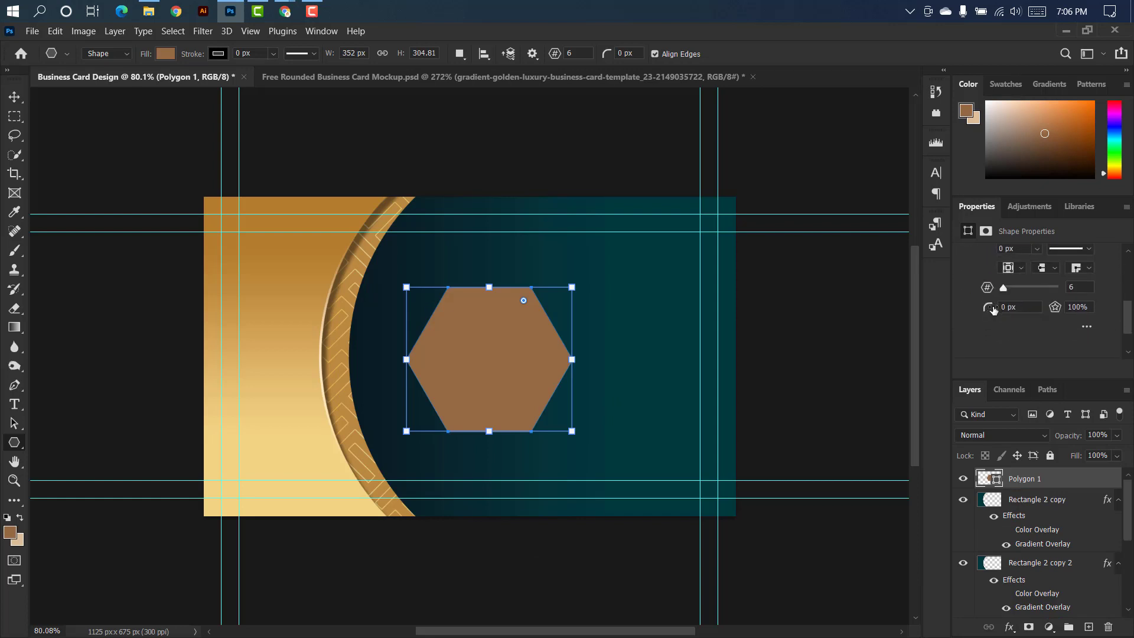
pyautogui.moveTo(995, 310); pyautogui.dragTo(1019, 312)
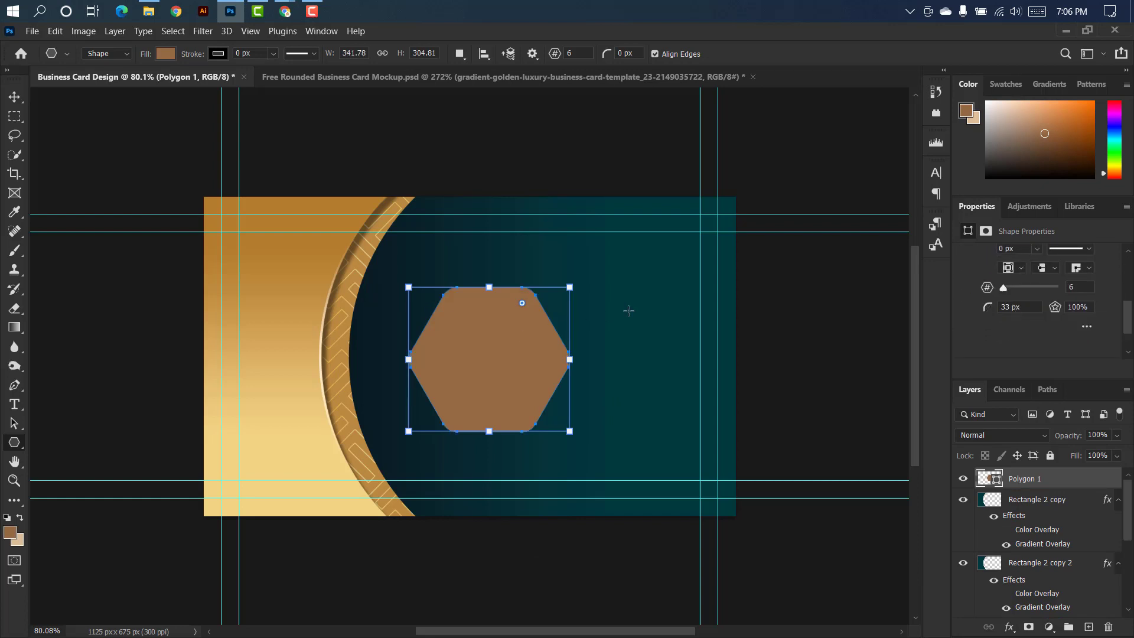
# Rotate the hexagon 90° and move it over the middle of the gold curved edge.
pyautogui.hotkey('ctrl', 't')
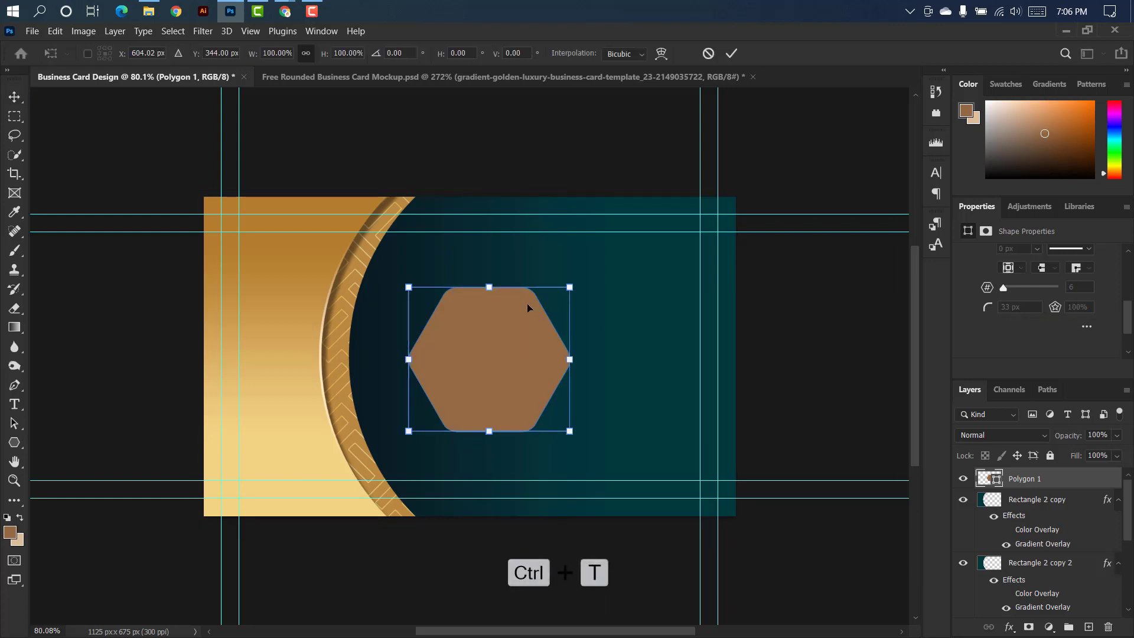
pyautogui.click(410, 52)
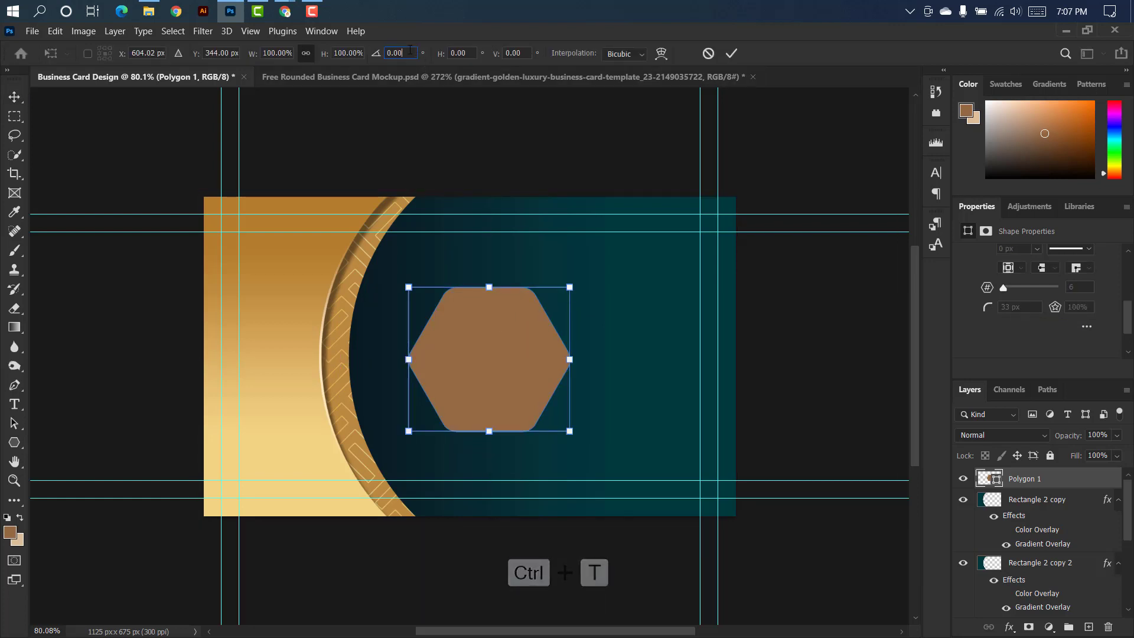
pyautogui.write('90')
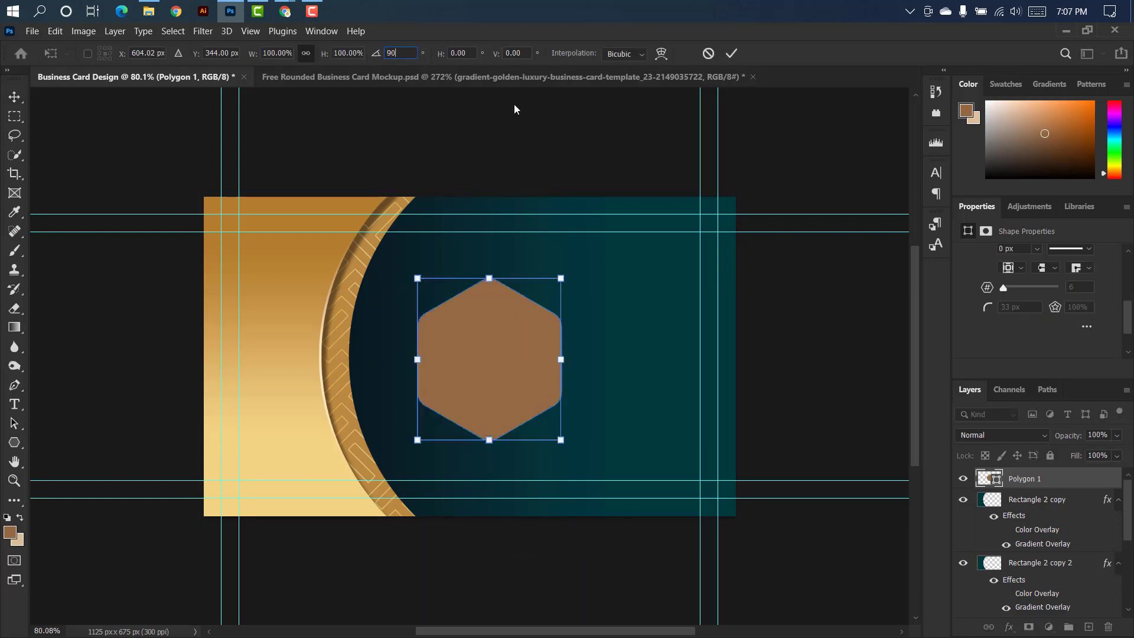
pyautogui.click(732, 53)
pyautogui.moveTo(512, 357); pyautogui.dragTo(366, 344)
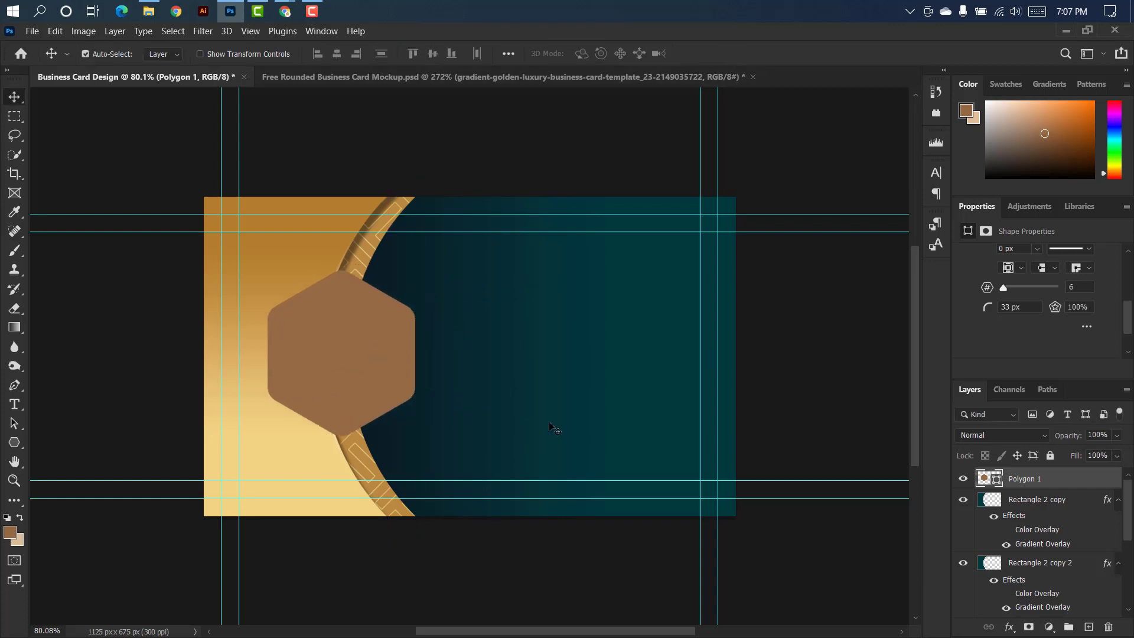
# Apply a Gradient Overlay to the hexagon and delete the gradient's middle stop at 50%.
pyautogui.doubleClick(1105, 480)
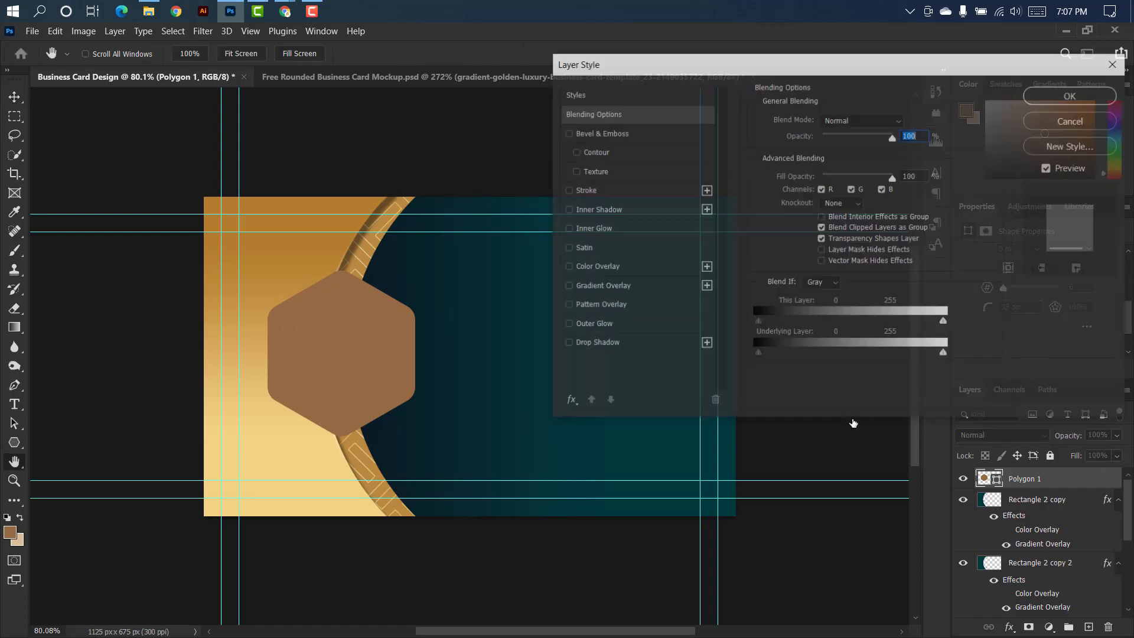
pyautogui.click(657, 288)
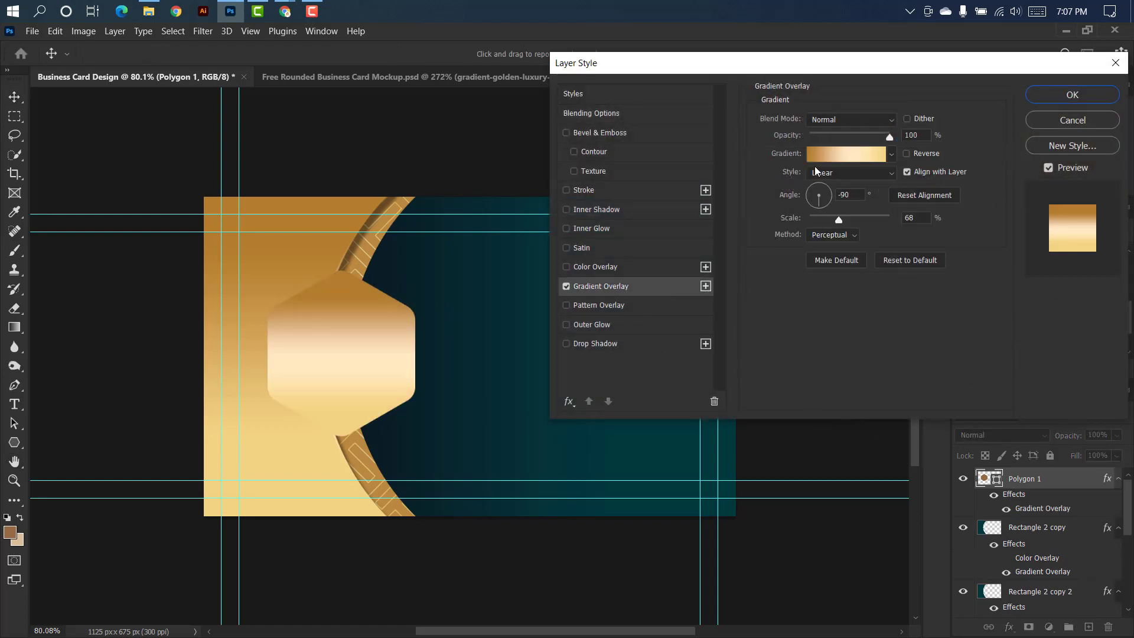
pyautogui.click(840, 156)
pyautogui.click(958, 355)
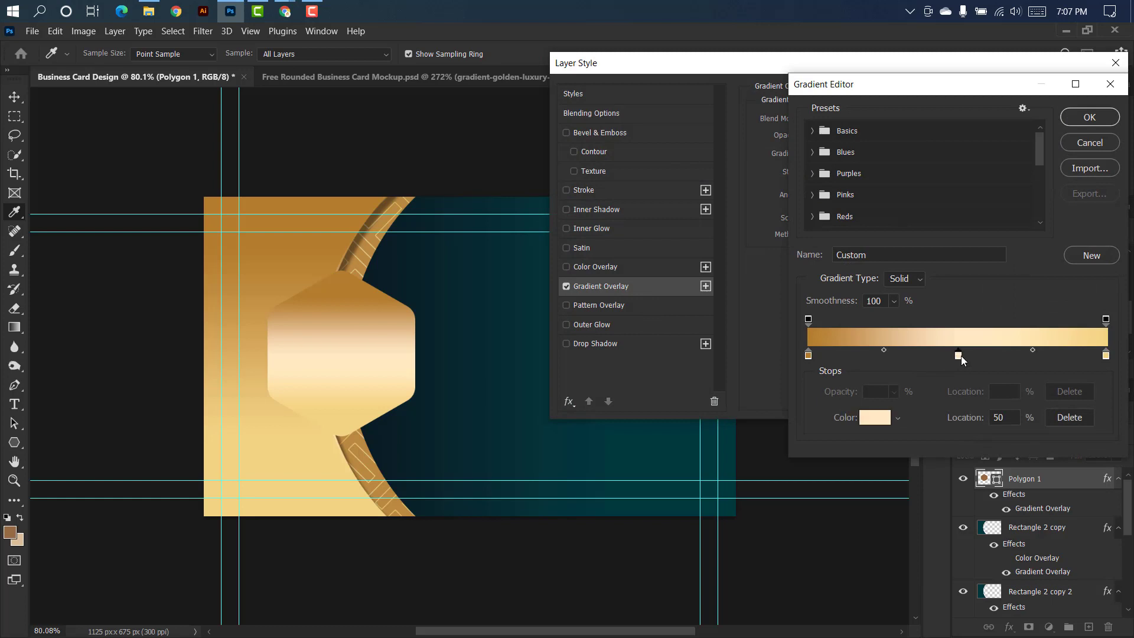
pyautogui.click(1053, 424)
# Set the end stop of the hexagon's gradient to brown 956944.
pyautogui.click(875, 417)
pyautogui.write('956944')
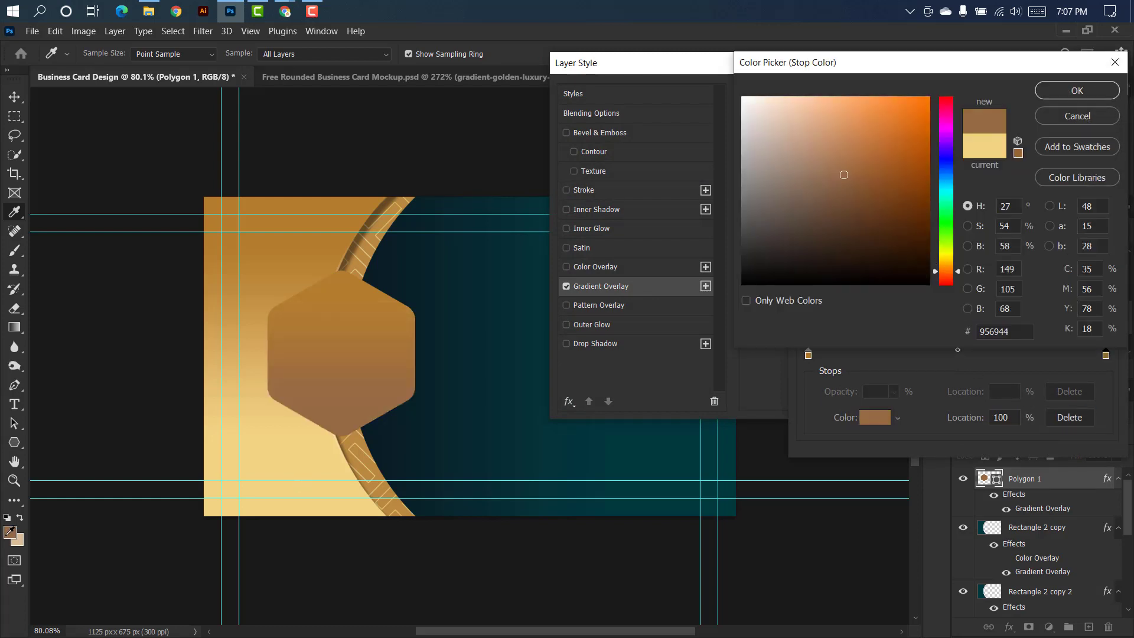
pyautogui.click(1078, 90)
# Set the hexagon gradient's start stop to light gold f3d484 and its end stop to dark gold b47d2d.
pyautogui.doubleClick(808, 355)
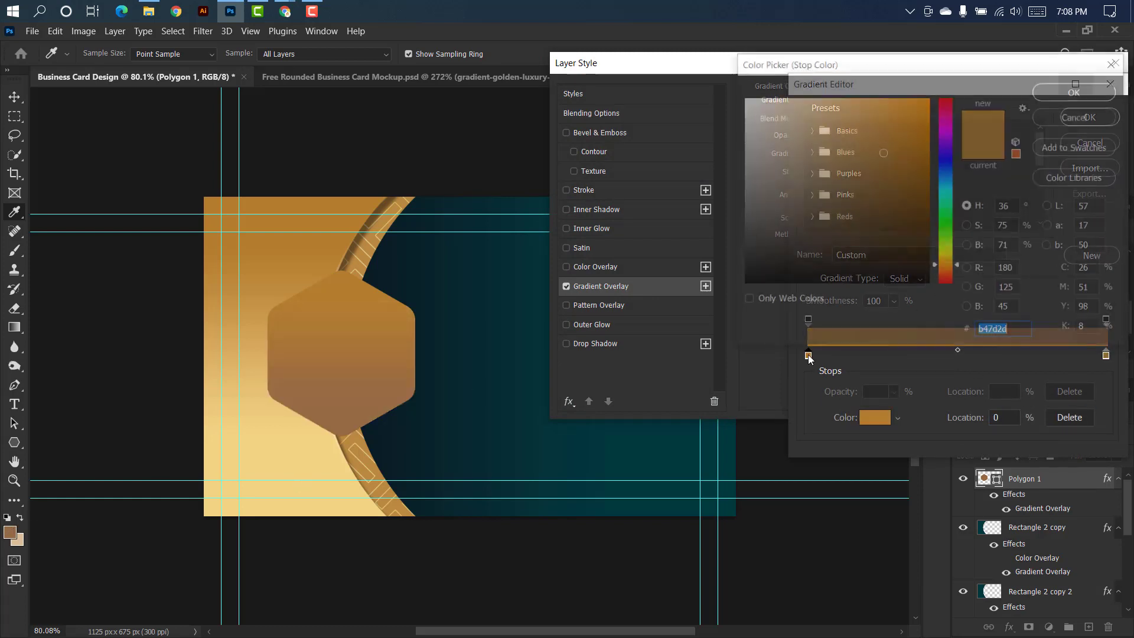
pyautogui.click(324, 450)
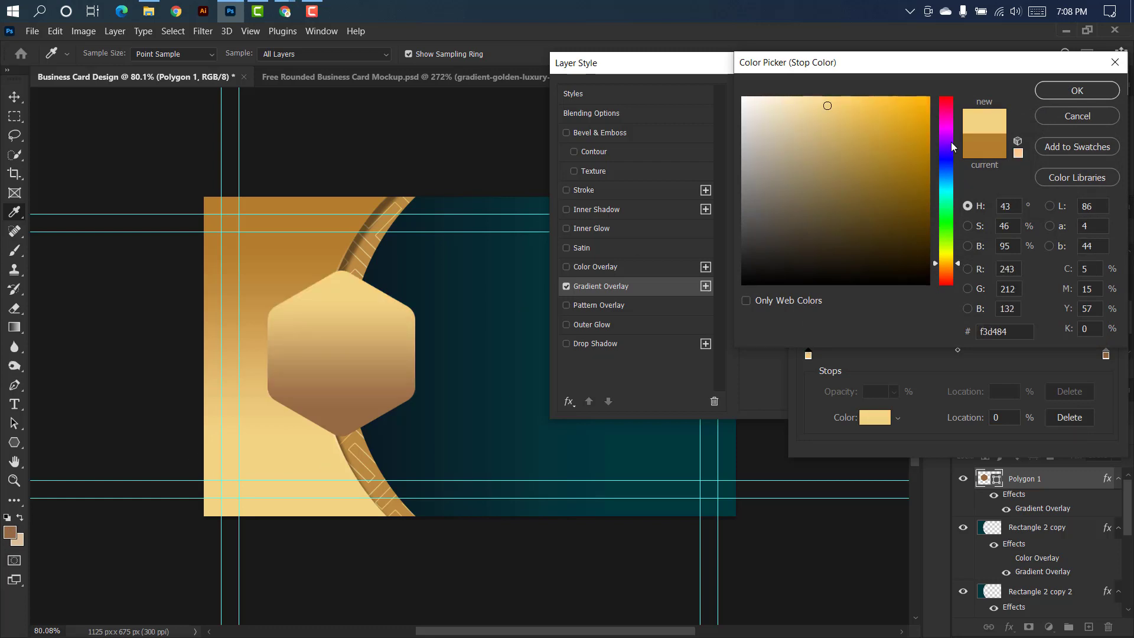
pyautogui.click(1077, 90)
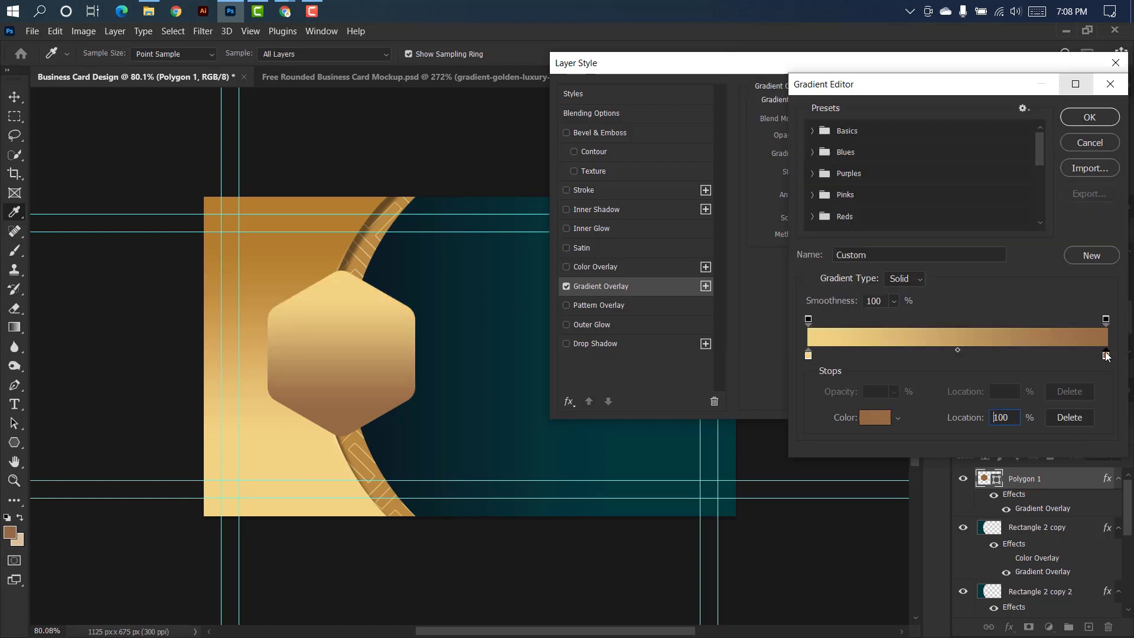
pyautogui.doubleClick(1106, 355)
pyautogui.click(303, 204)
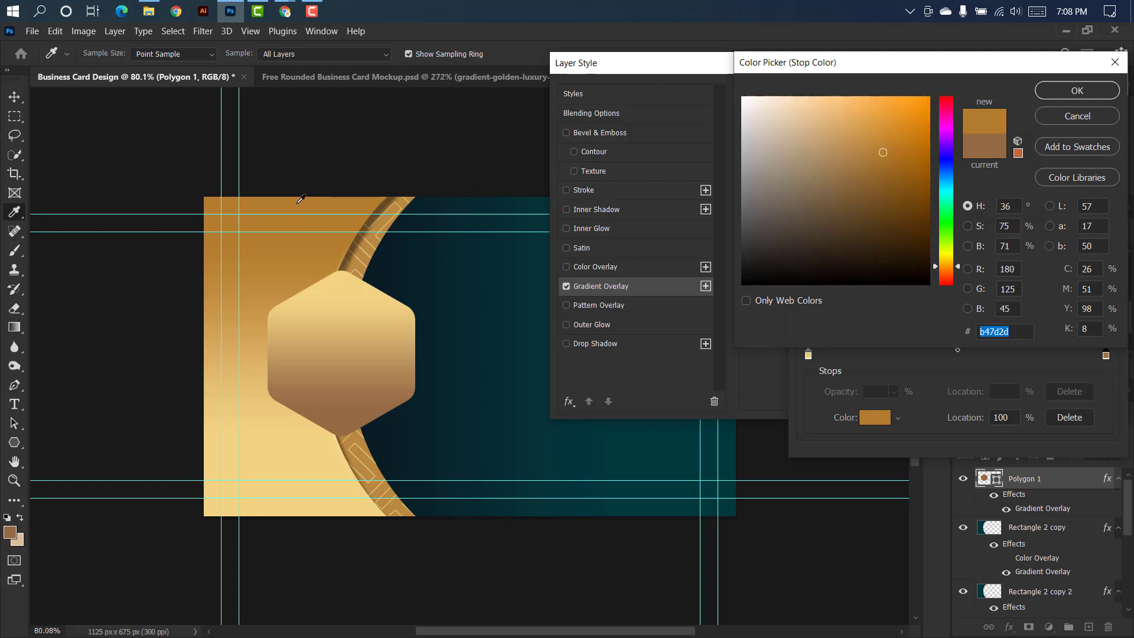
pyautogui.click(1077, 91)
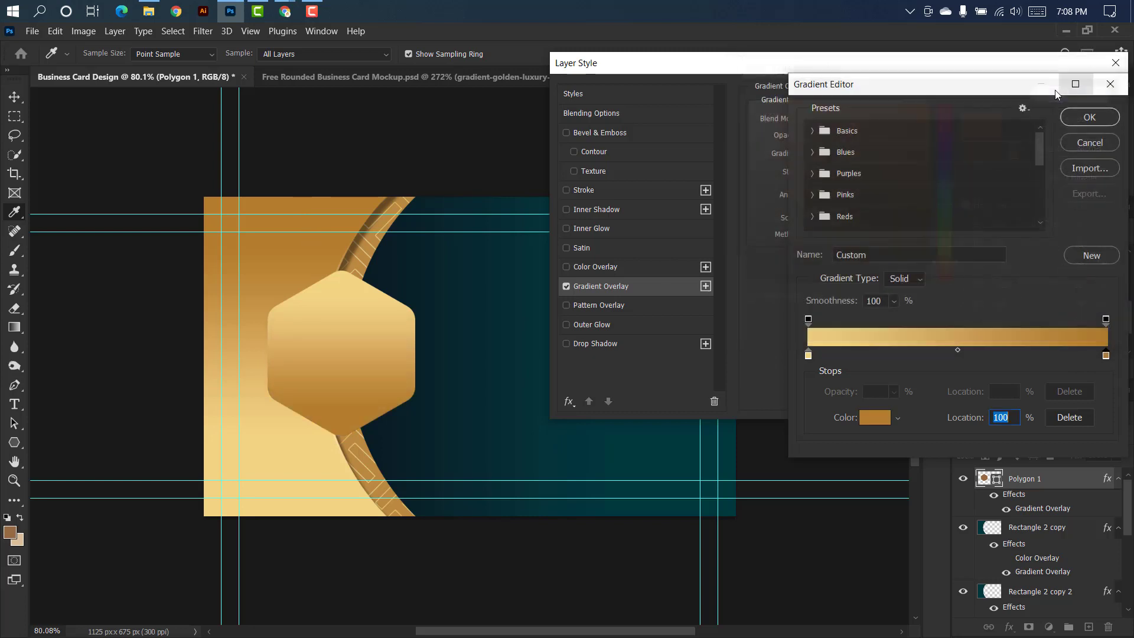
pyautogui.click(1090, 118)
# Add a Multiply Drop Shadow to the hexagon with 65% opacity, 0 px distance, 9% spread and 32 px size.
pyautogui.click(637, 348)
pyautogui.moveTo(822, 187)
pyautogui.mouseDown()
pyautogui.moveTo(810, 187)
pyautogui.moveTo(824, 222)
pyautogui.moveTo(816, 203)
pyautogui.mouseUp()
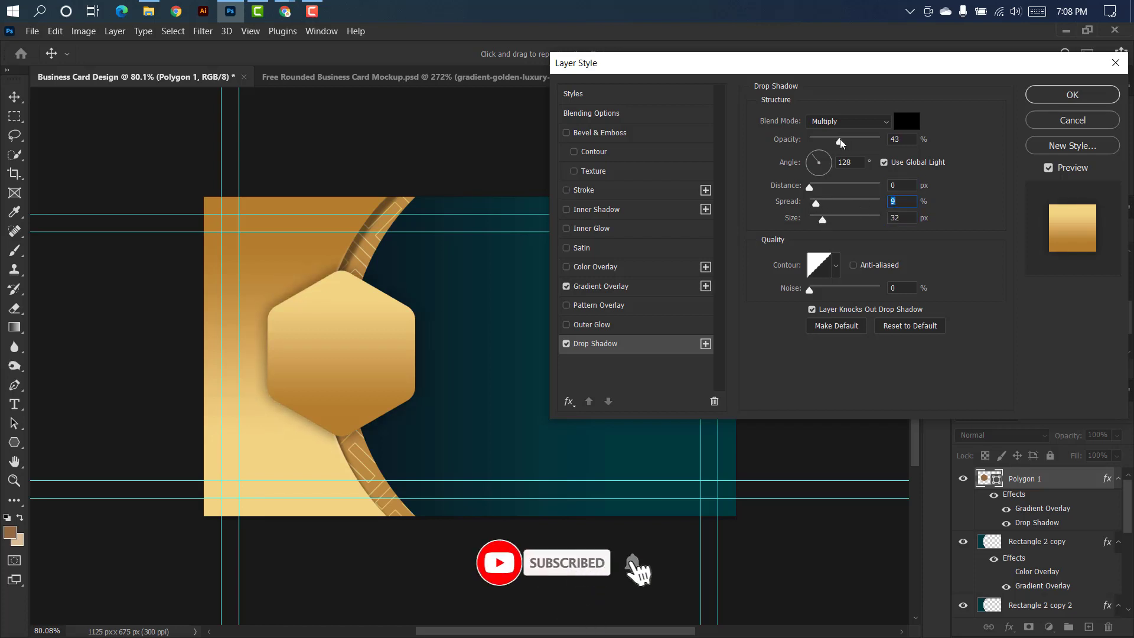
pyautogui.moveTo(842, 140); pyautogui.dragTo(855, 139)
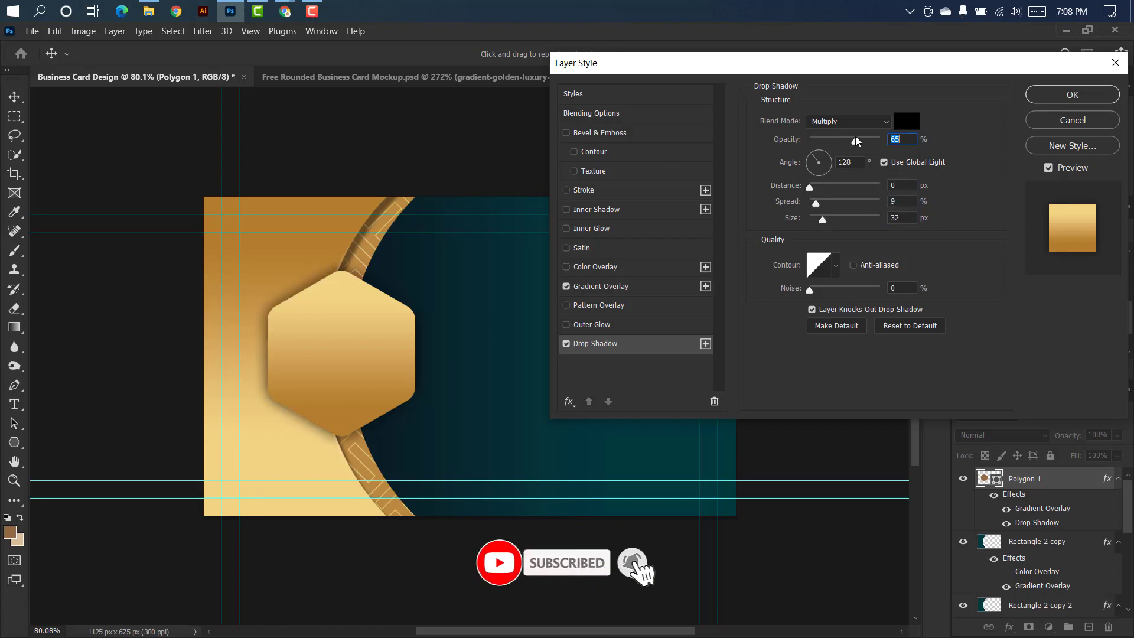
pyautogui.click(1081, 95)
# Duplicate the hexagon layer and scale the copy around its centre to about 88%.
pyautogui.moveTo(1088, 478); pyautogui.dragTo(1087, 623)
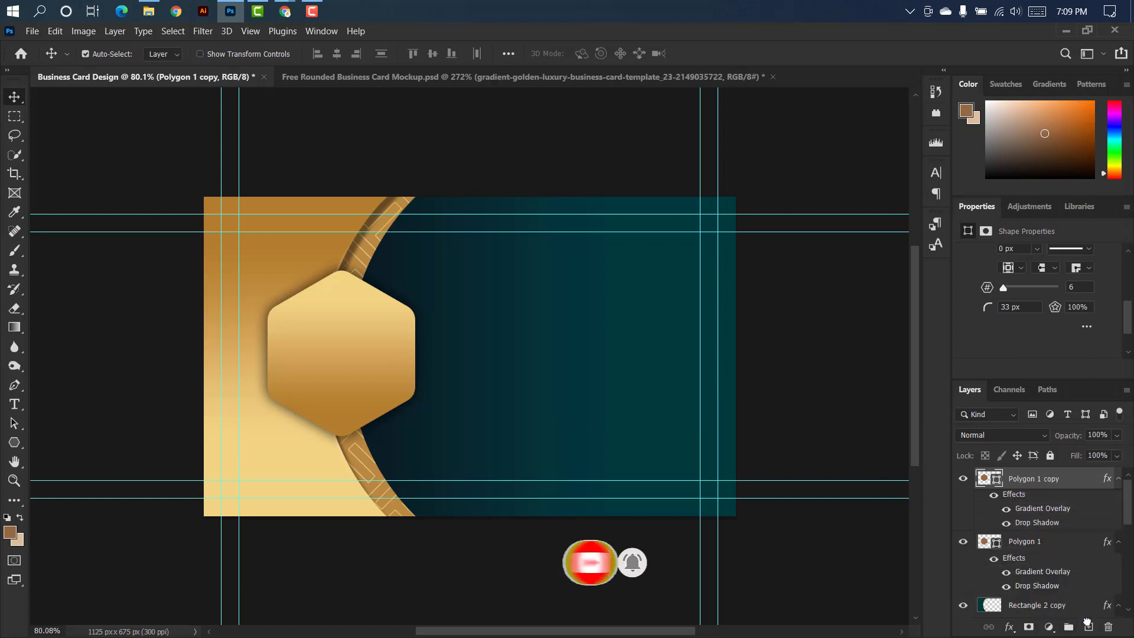
pyautogui.hotkey('ctrl', 't')
pyautogui.moveTo(350, 272); pyautogui.dragTo(349, 290)
pyautogui.scroll(3, 344, 372)
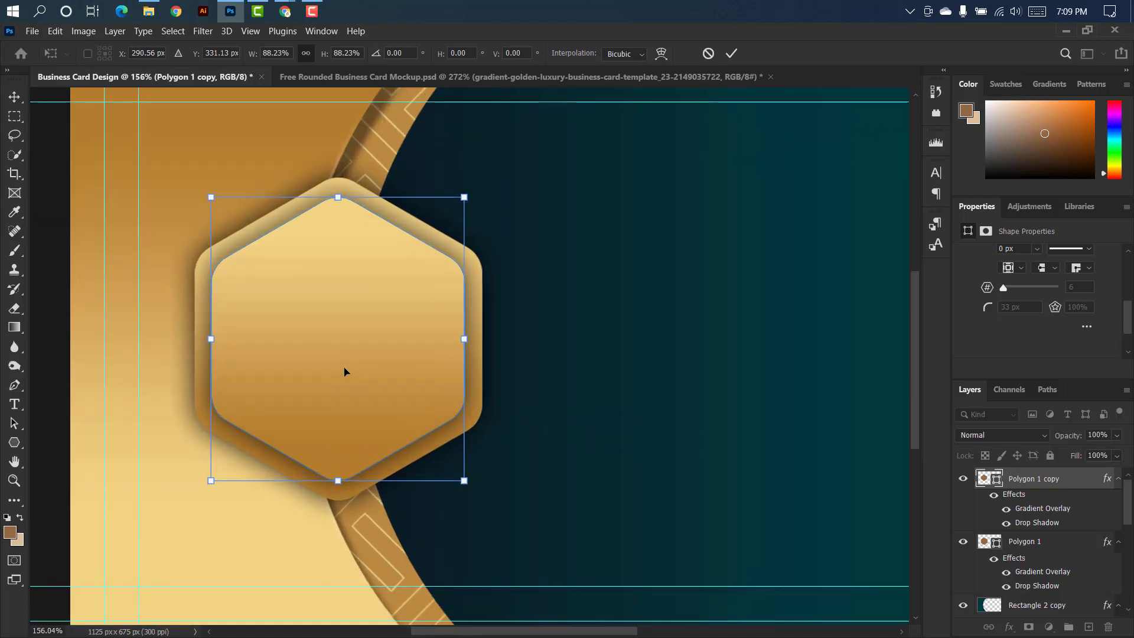
pyautogui.click(732, 54)
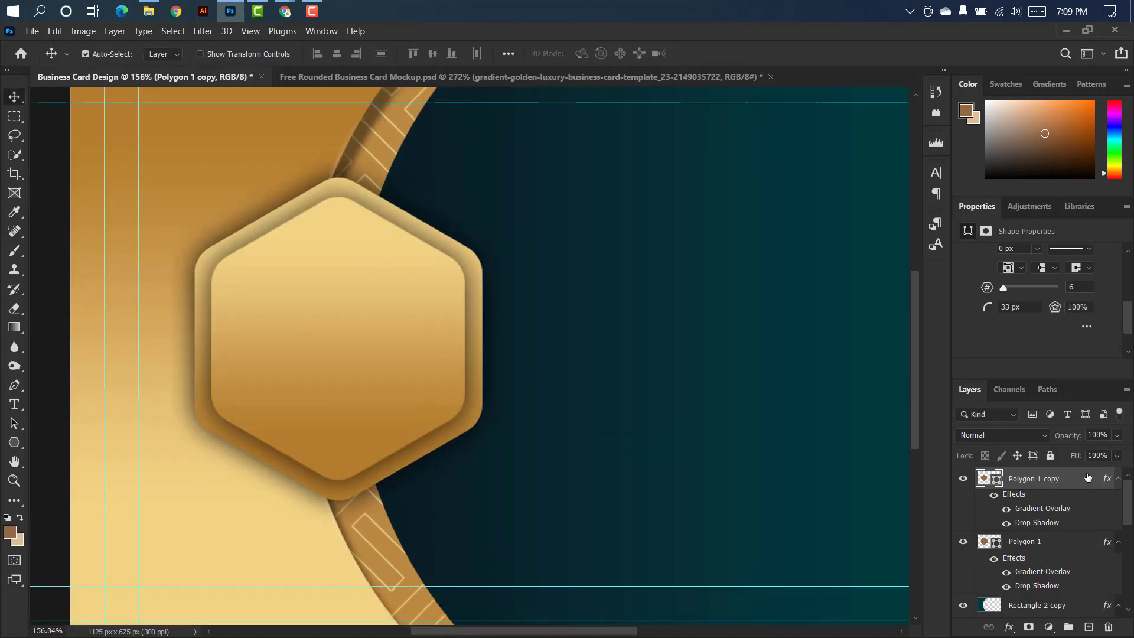
# Set the start stop of the inner hexagon's Gradient Overlay to brown ac7c39.
pyautogui.doubleClick(1087, 477)
pyautogui.click(657, 292)
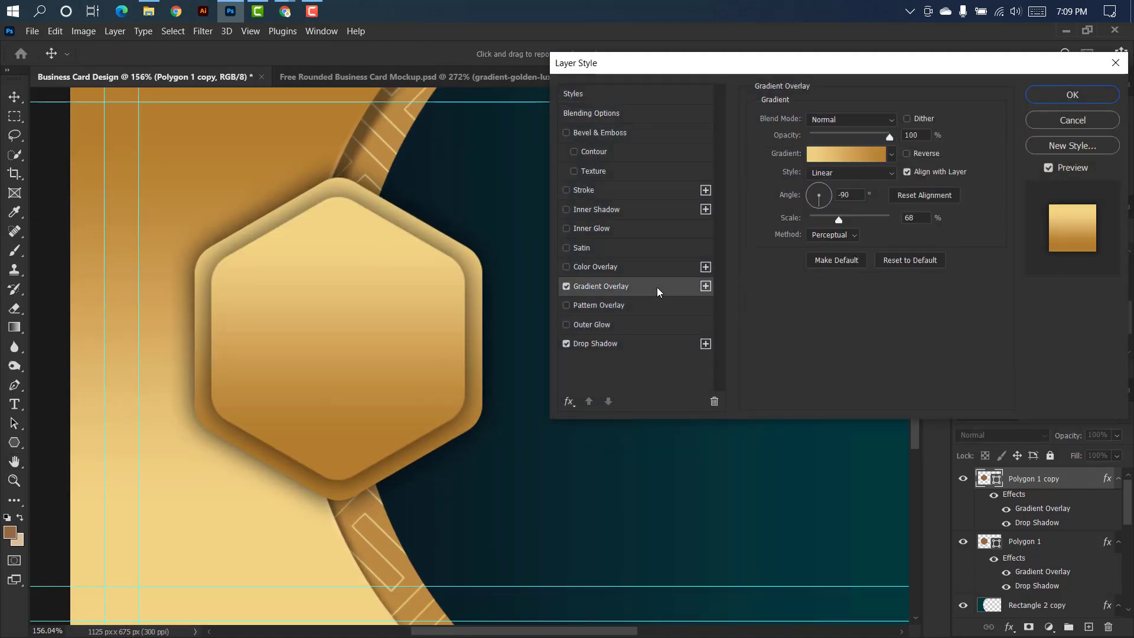
pyautogui.click(855, 154)
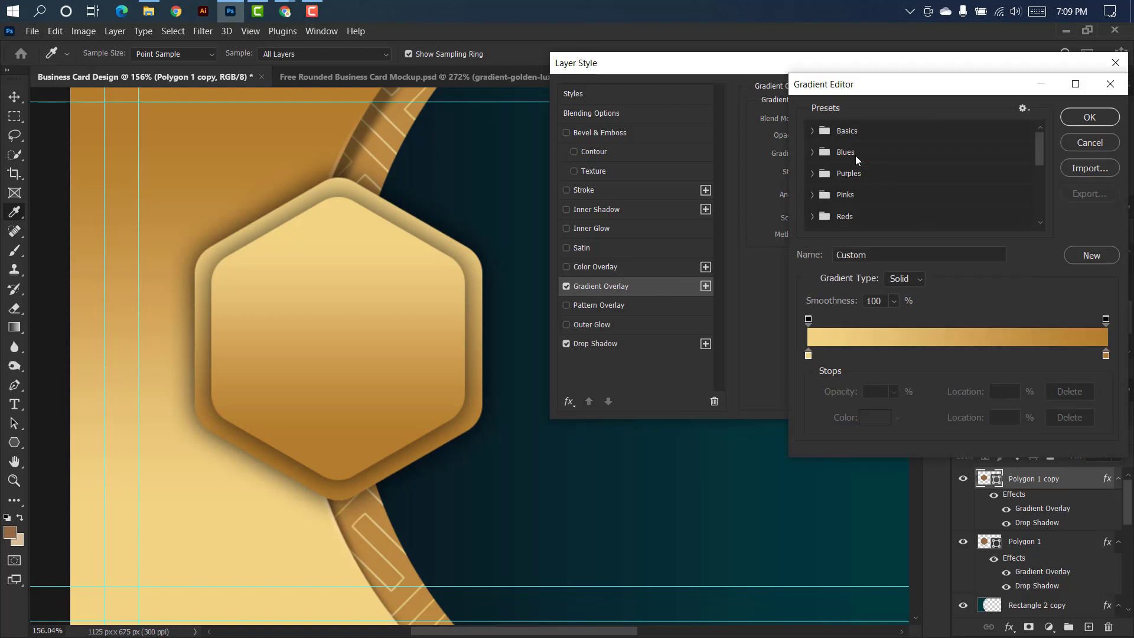
pyautogui.click(809, 355)
pyautogui.doubleClick(809, 356)
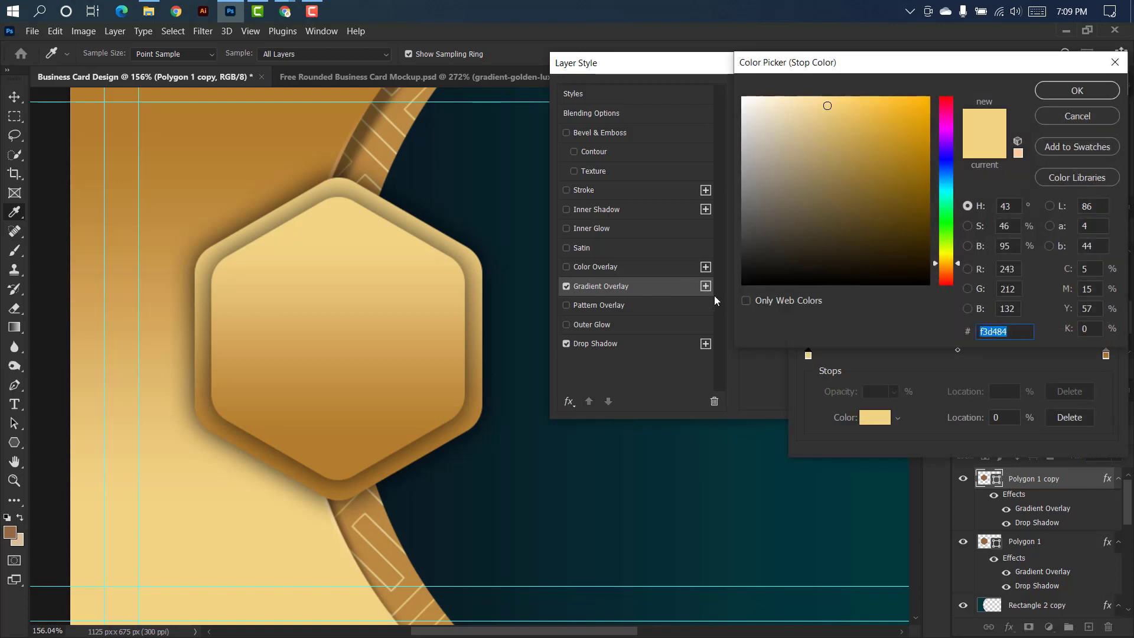
pyautogui.click(392, 465)
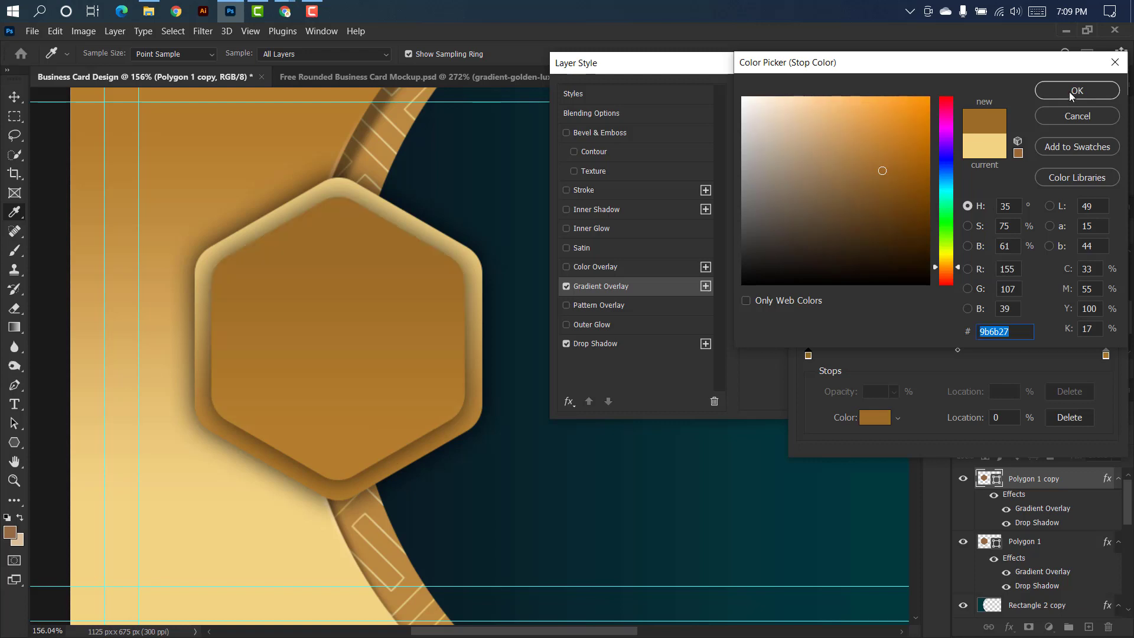
pyautogui.moveTo(887, 171); pyautogui.dragTo(869, 158)
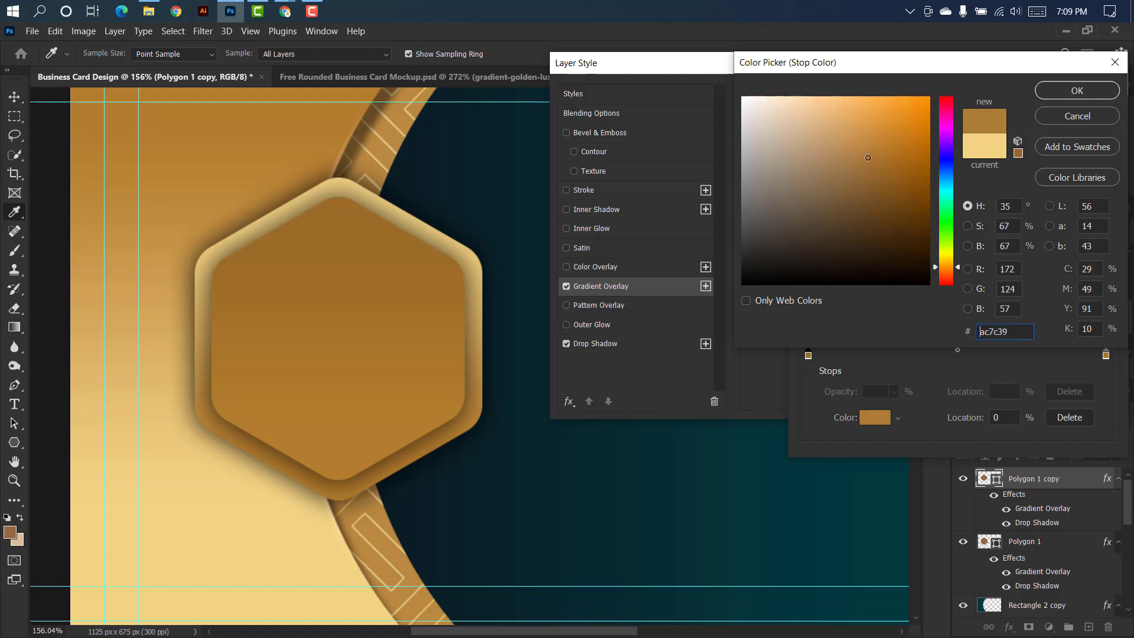
pyautogui.click(1045, 91)
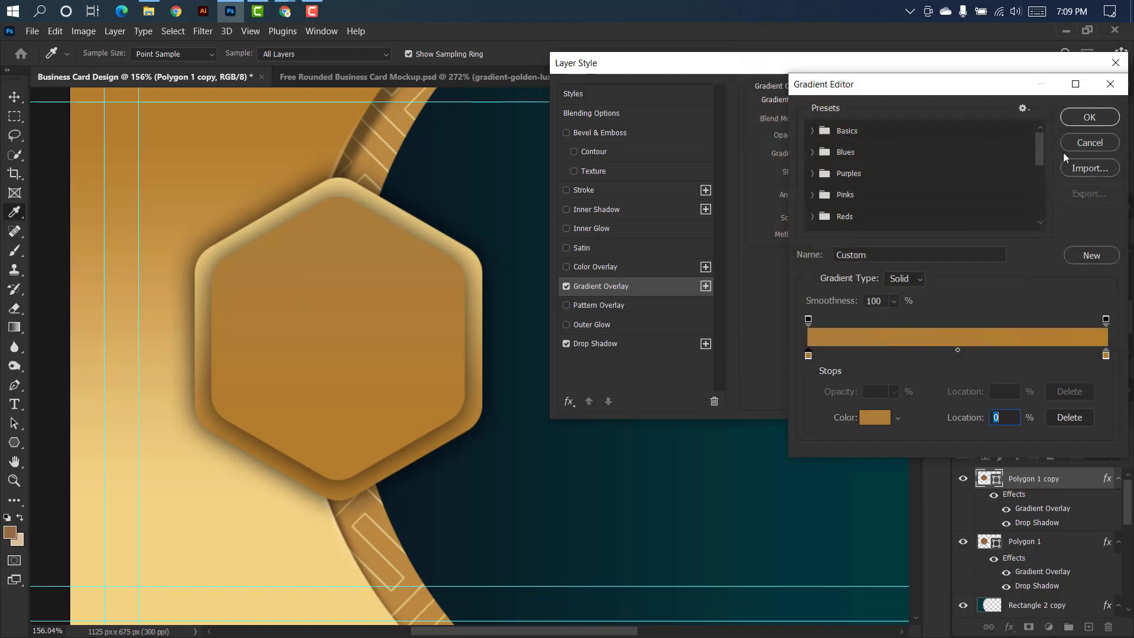
# Set the end stop of the inner hexagon's gradient to a pale cream and apply the gradient.
pyautogui.doubleClick(1106, 355)
pyautogui.click(339, 177)
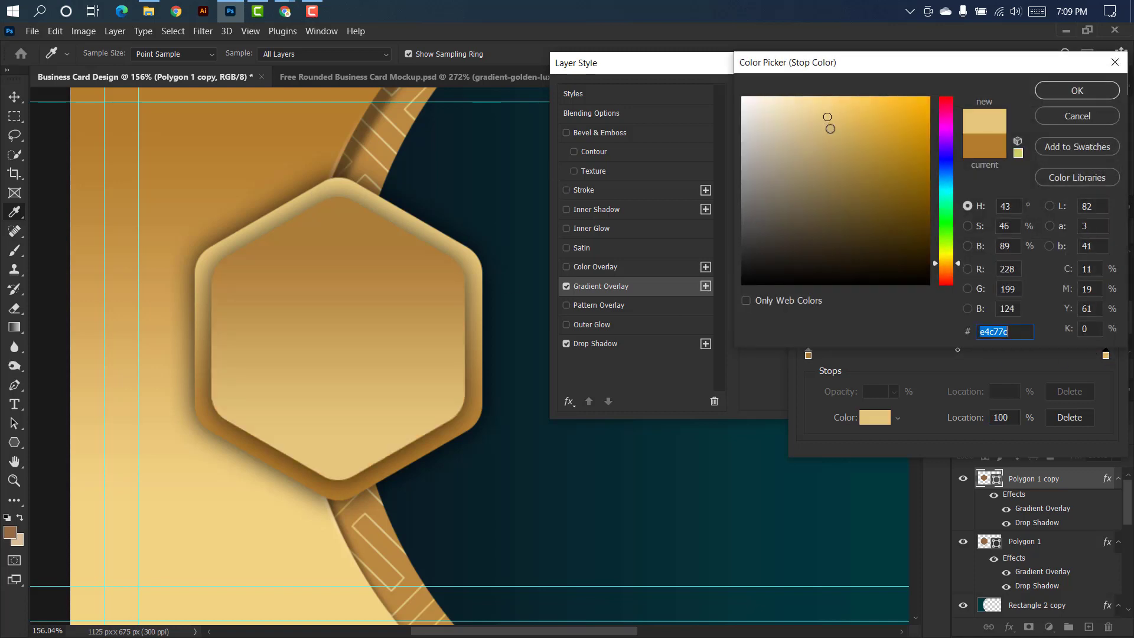
pyautogui.click(792, 108)
pyautogui.click(1071, 91)
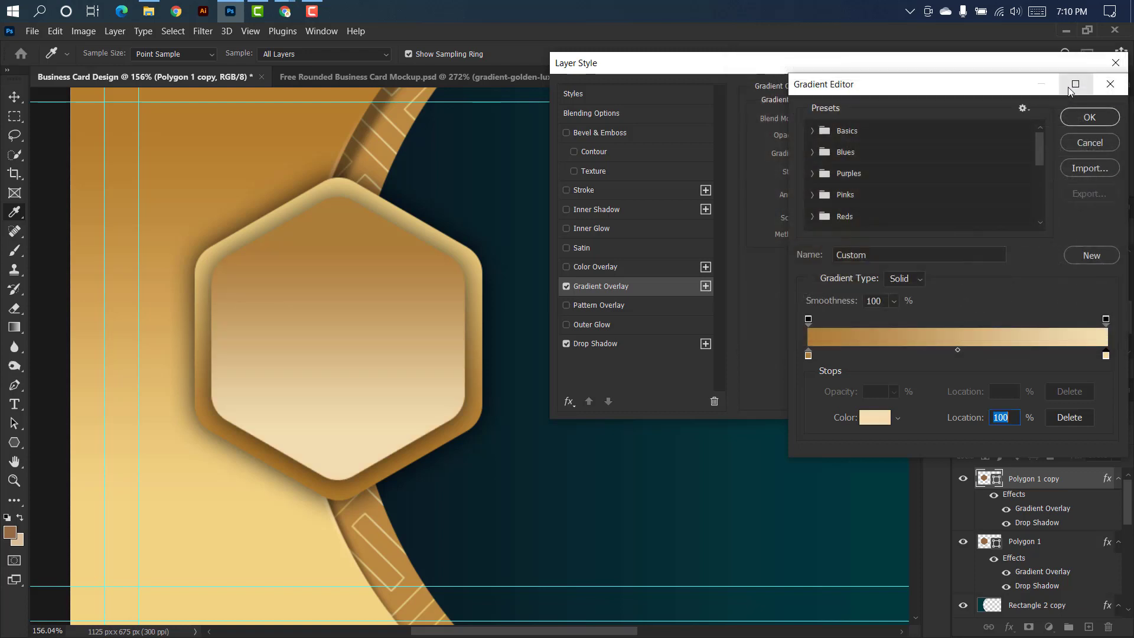
pyautogui.click(1090, 116)
# Tighten the inner hexagon's Drop Shadow to 16% spread and 8 px size, and lower its opacity.
pyautogui.click(657, 344)
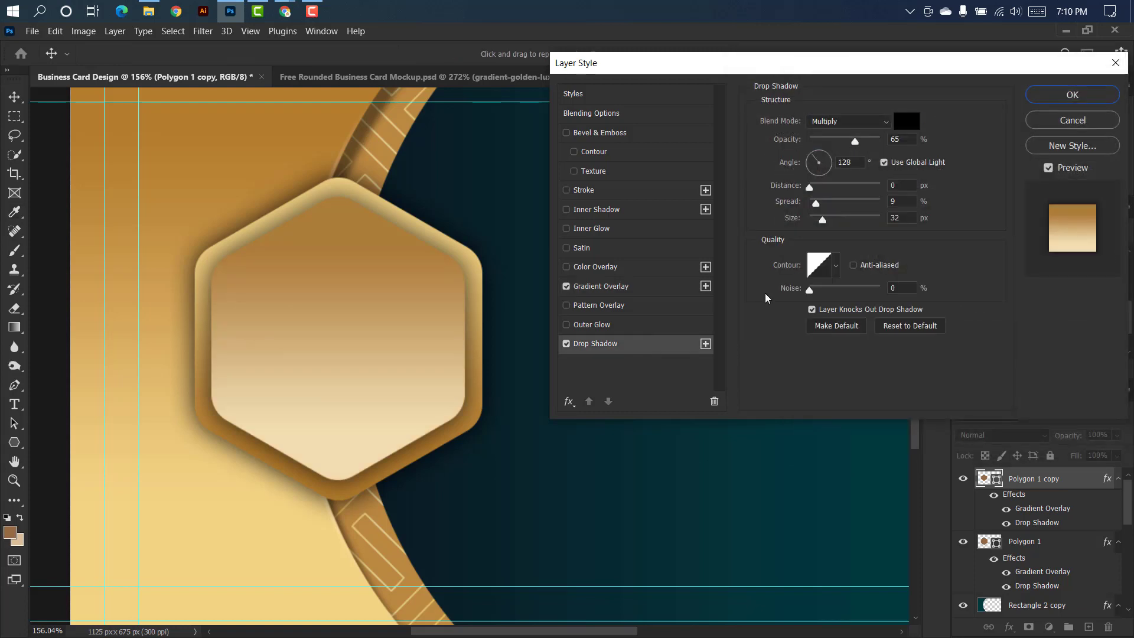
pyautogui.moveTo(825, 222)
pyautogui.mouseDown()
pyautogui.moveTo(814, 220)
pyautogui.moveTo(820, 204)
pyautogui.moveTo(816, 220)
pyautogui.mouseUp()
pyautogui.click(810, 188)
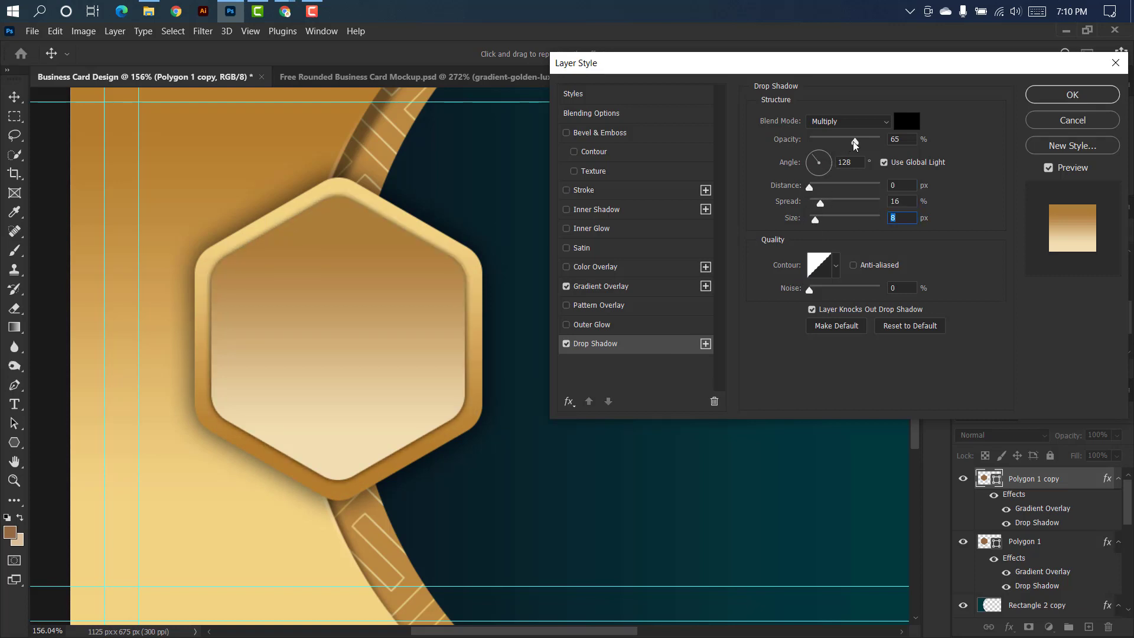
pyautogui.moveTo(853, 141); pyautogui.dragTo(839, 143)
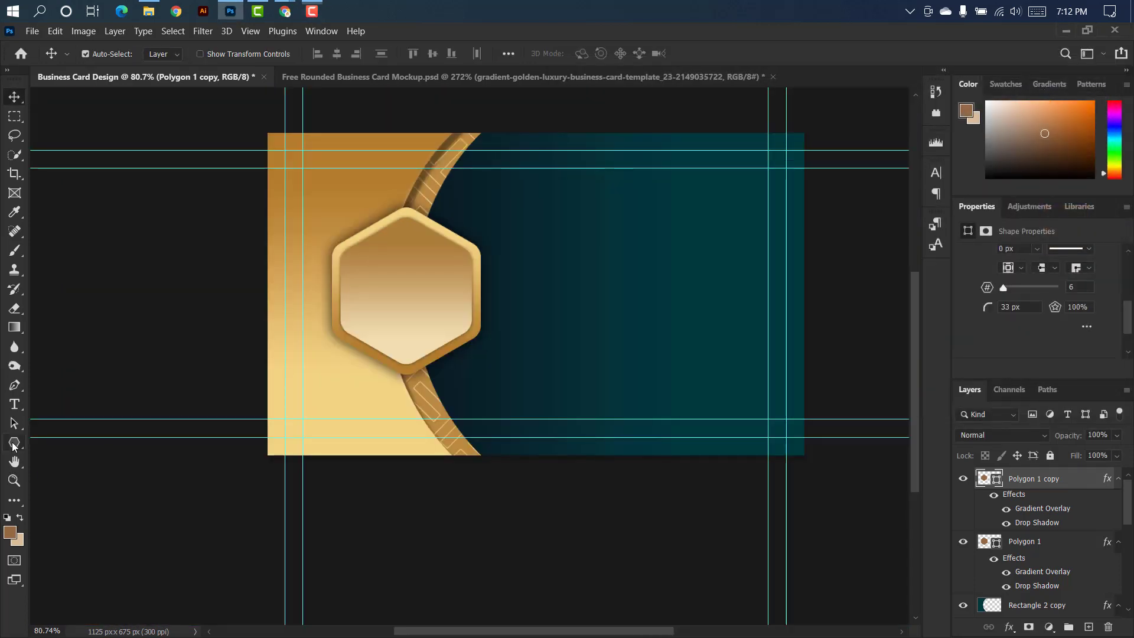
# Draw a thin vertical rectangle about 6 × 383 px on a new layer, on the teal area beside the hexagon.
pyautogui.rightClick(13, 446)
pyautogui.click(65, 445)
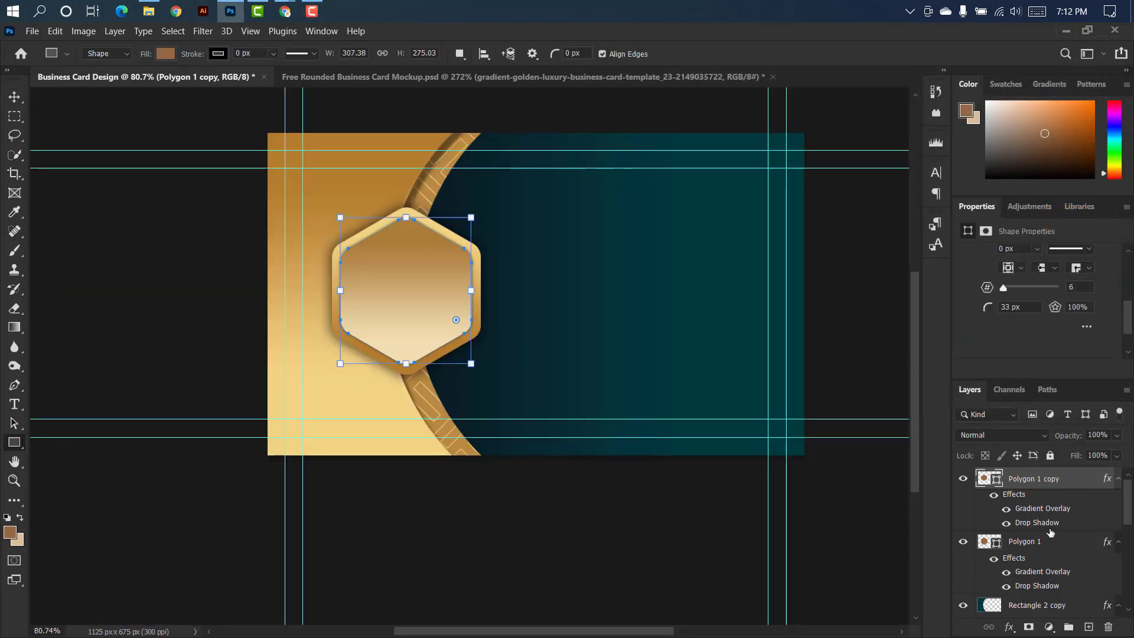
pyautogui.click(1088, 628)
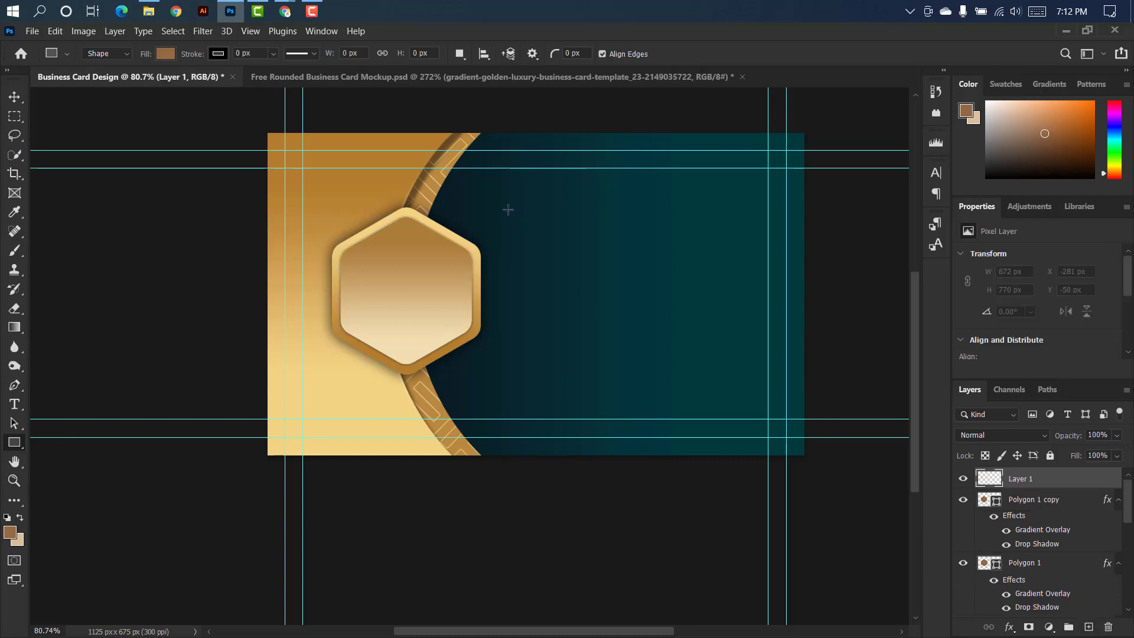
pyautogui.moveTo(518, 211); pyautogui.dragTo(520, 393)
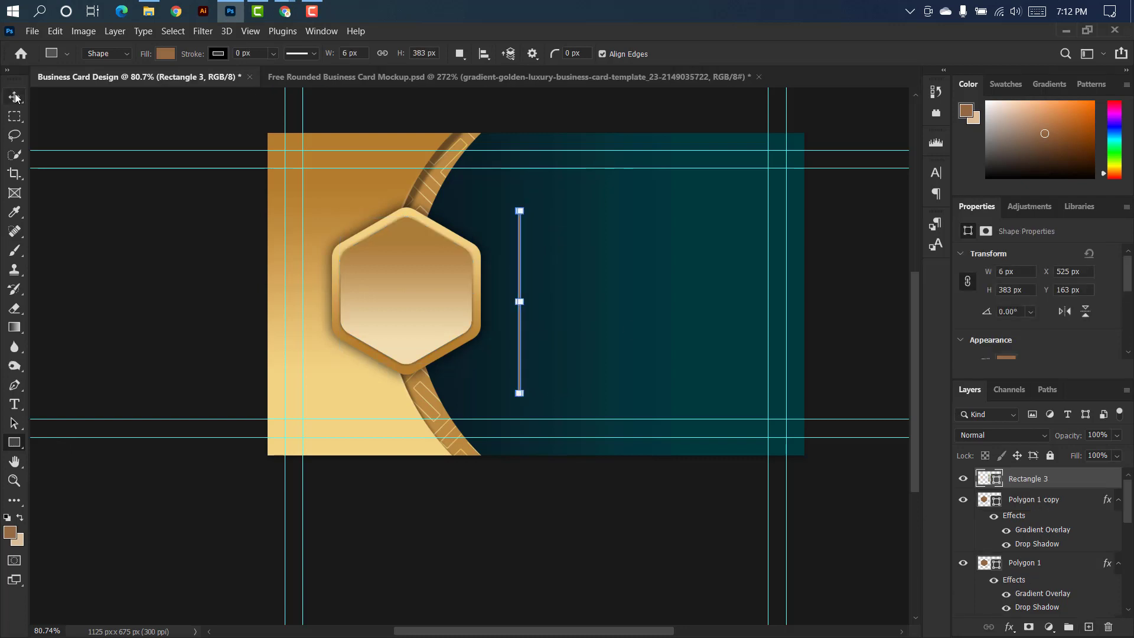
# Round the vertical bar's corners to 3 px and apply the brown-to-cream linear Gradient Overlay at -90° and 68% scale.
pyautogui.click(14, 97)
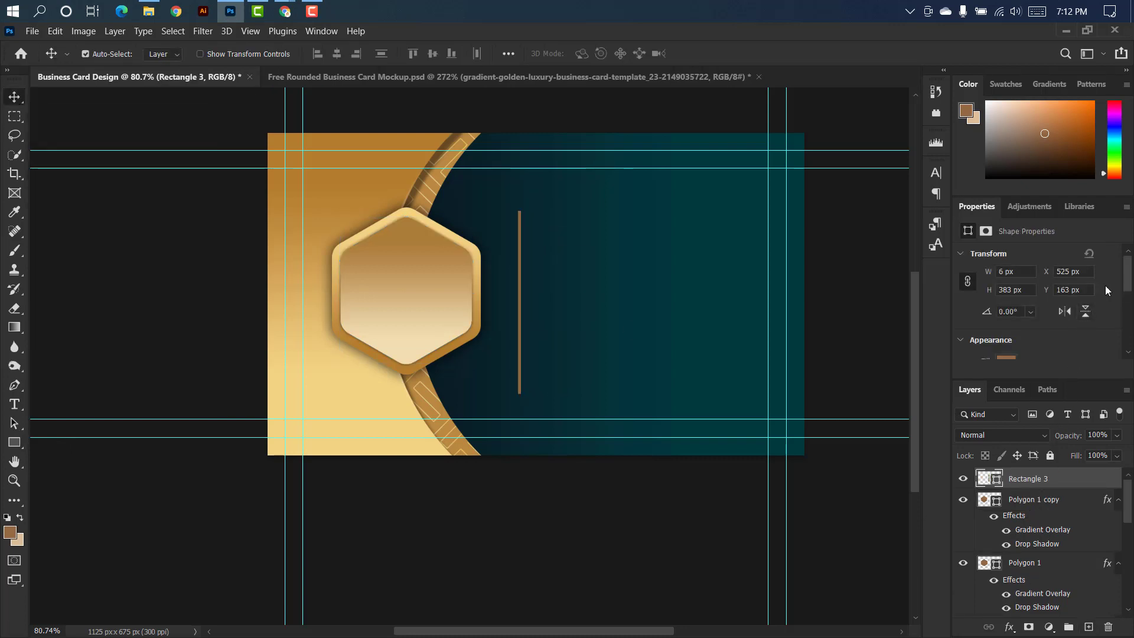
pyautogui.moveTo(1128, 284); pyautogui.dragTo(1132, 325)
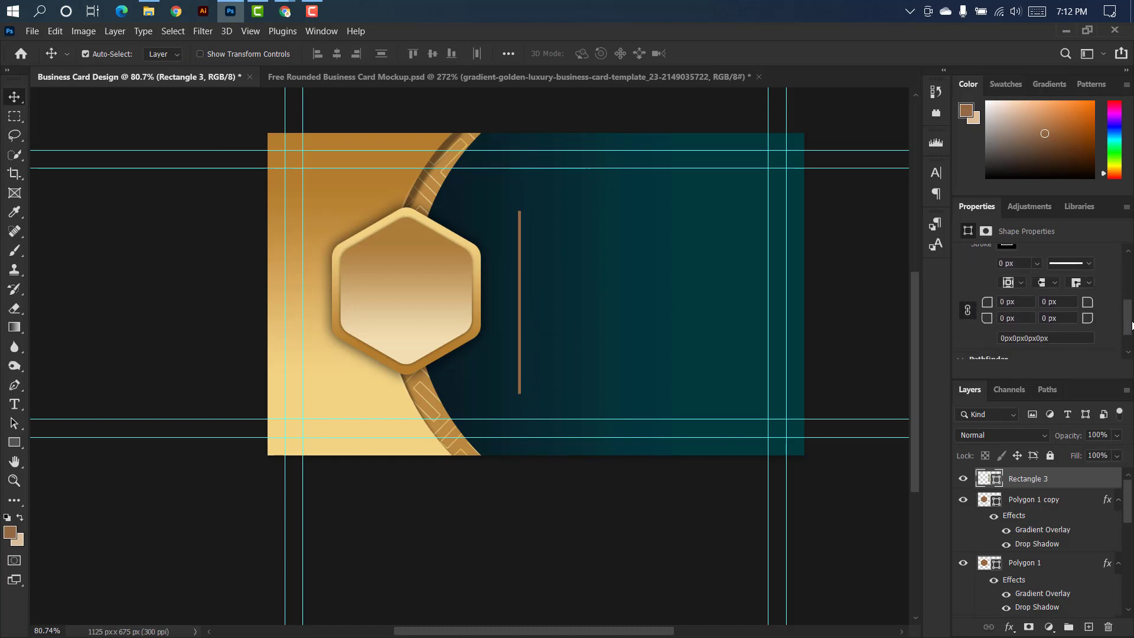
pyautogui.moveTo(992, 304); pyautogui.dragTo(999, 304)
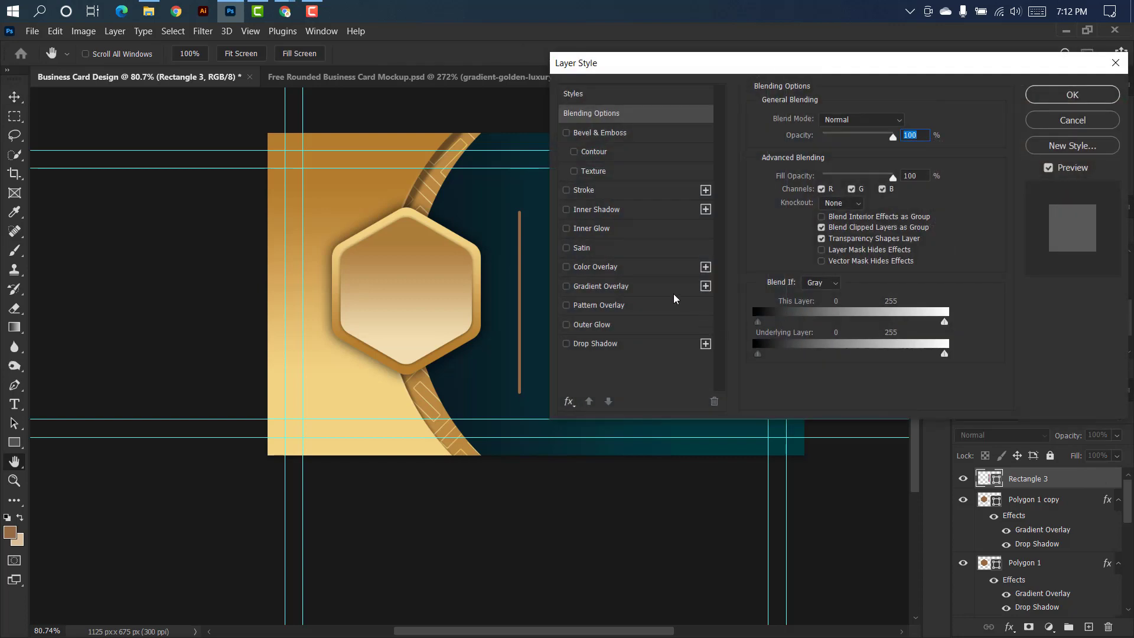
pyautogui.click(659, 287)
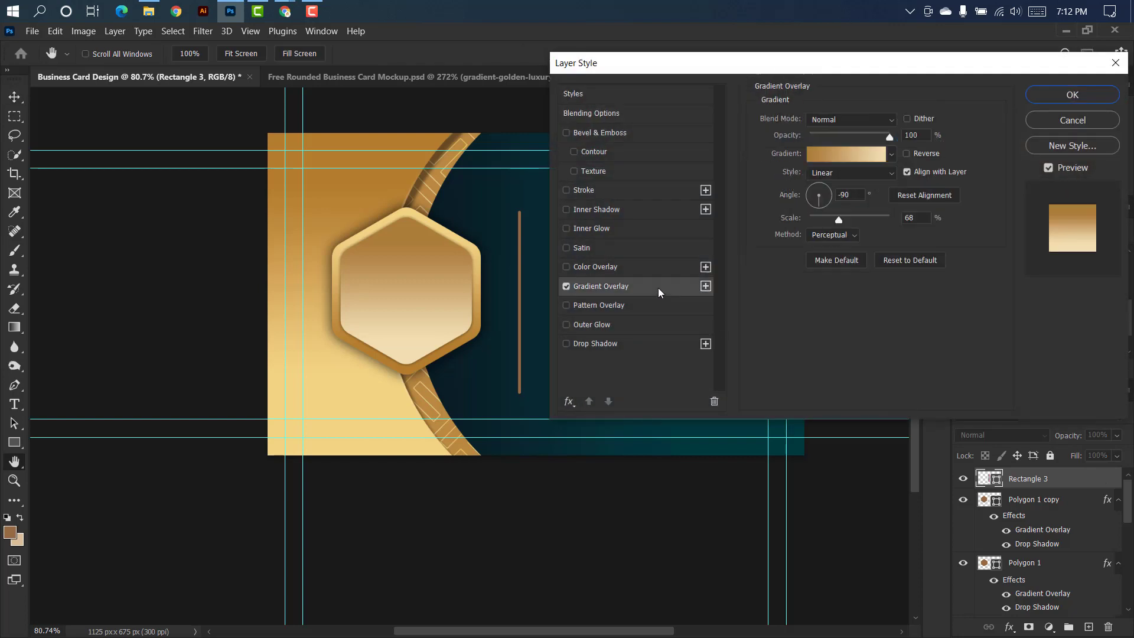
pyautogui.click(1071, 96)
# Move the vertical bar closer to the hexagon, to about X 501 px.
pyautogui.hotkey('ctrl', 't')
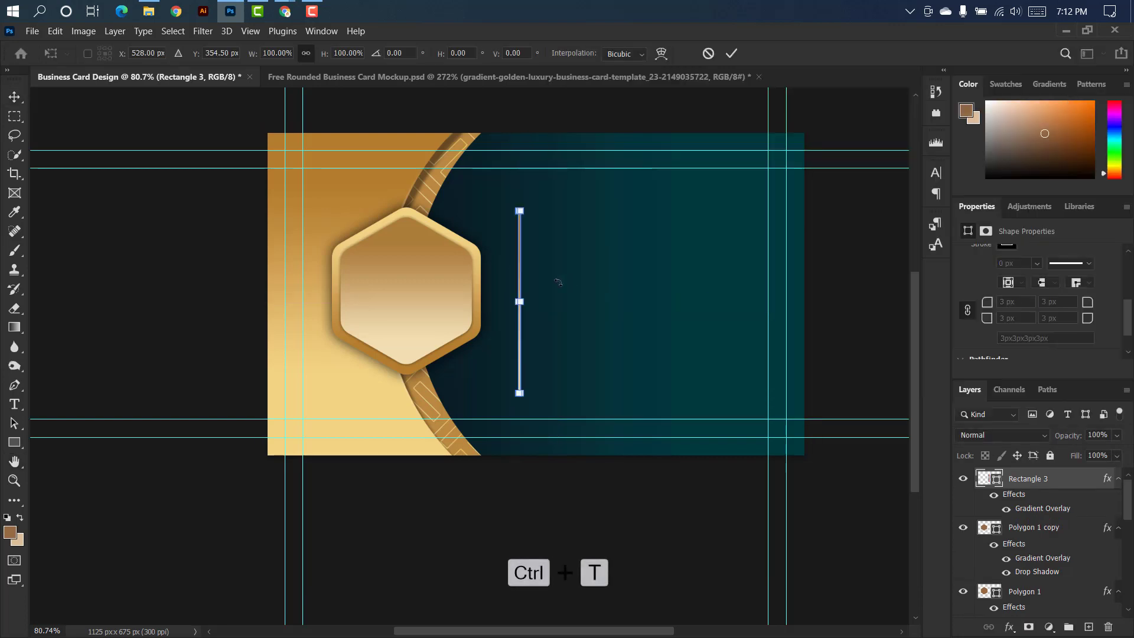
pyautogui.press('Left')
pyautogui.press('Left')
pyautogui.press('Left')
pyautogui.press('Left')
pyautogui.press('Left')
pyautogui.press('Left')
pyautogui.press('Left')
pyautogui.press('Left')
pyautogui.press('Left')
pyautogui.press('Left')
pyautogui.press('Left')
pyautogui.press('Left')
pyautogui.press('Left')
pyautogui.press('Left')
pyautogui.press('Left')
pyautogui.press('Left')
pyautogui.press('Left')
pyautogui.press('Left')
pyautogui.press('Left')
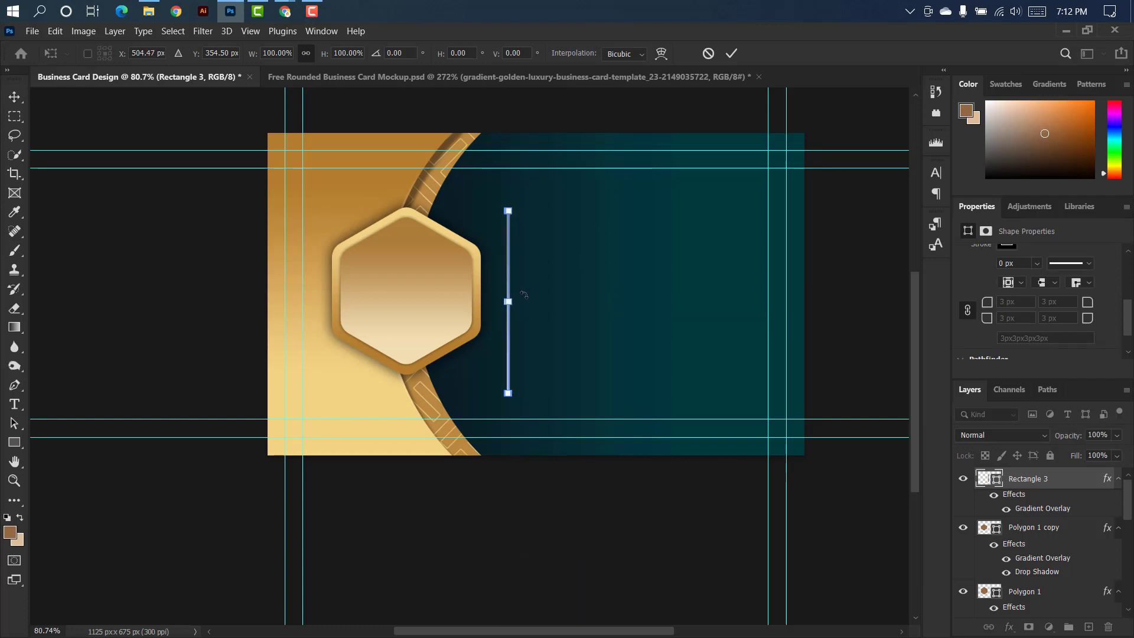
pyautogui.click(732, 54)
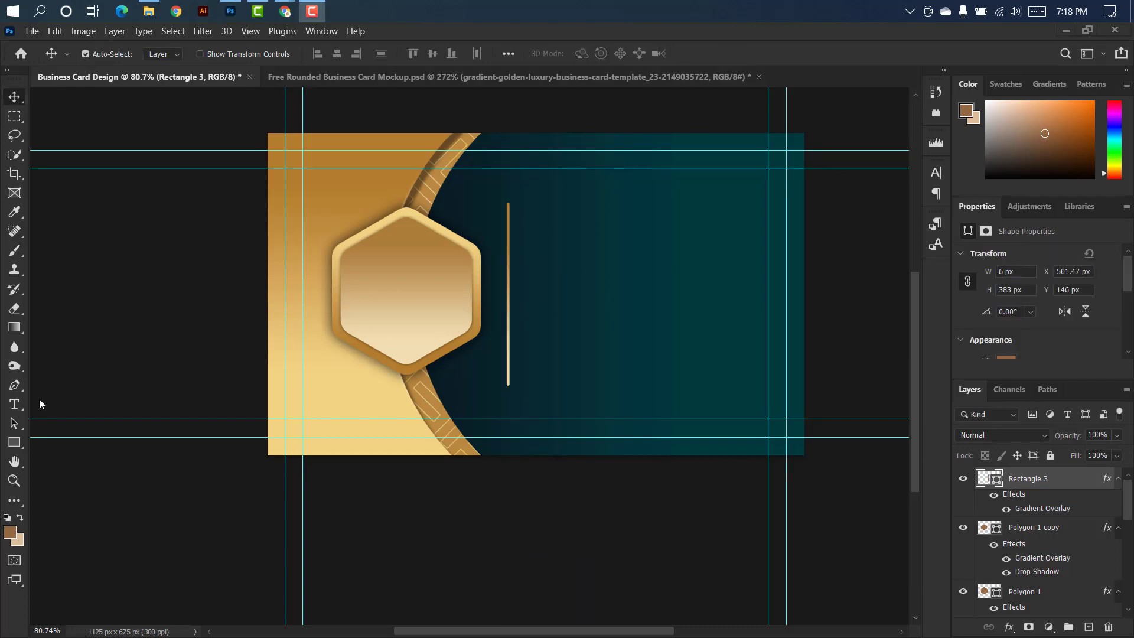
# Add a horizontal text line with the cardholder's full name on the teal area, in 26 pt Neuropolitical.
pyautogui.click(15, 404)
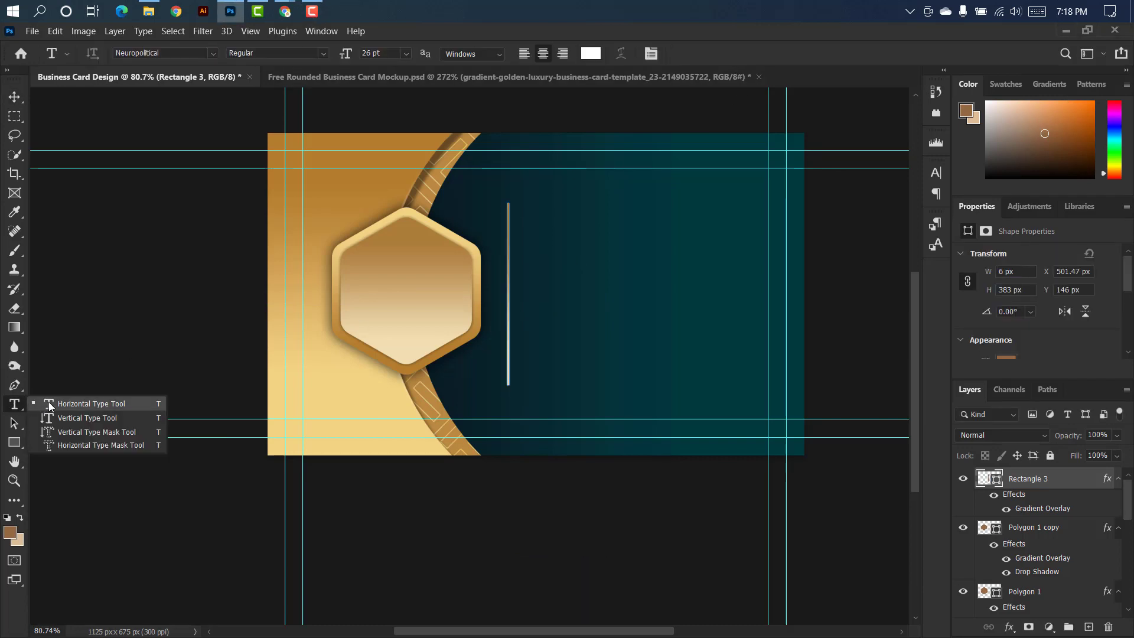
pyautogui.click(49, 405)
pyautogui.click(548, 226)
pyautogui.press('BackSpace')
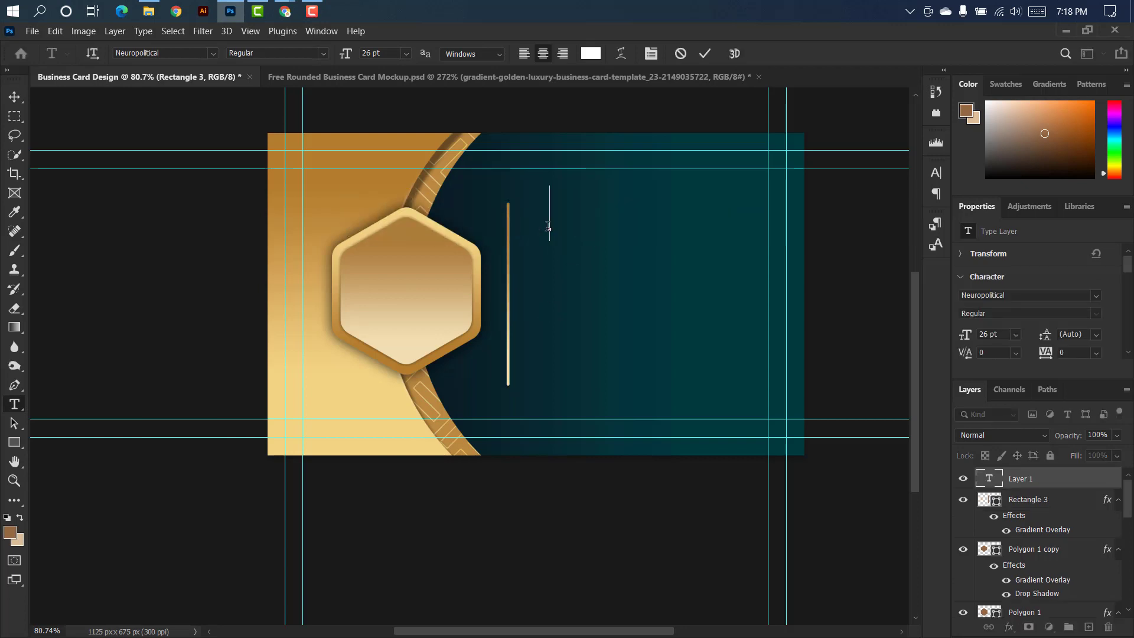
pyautogui.write('Mark S')
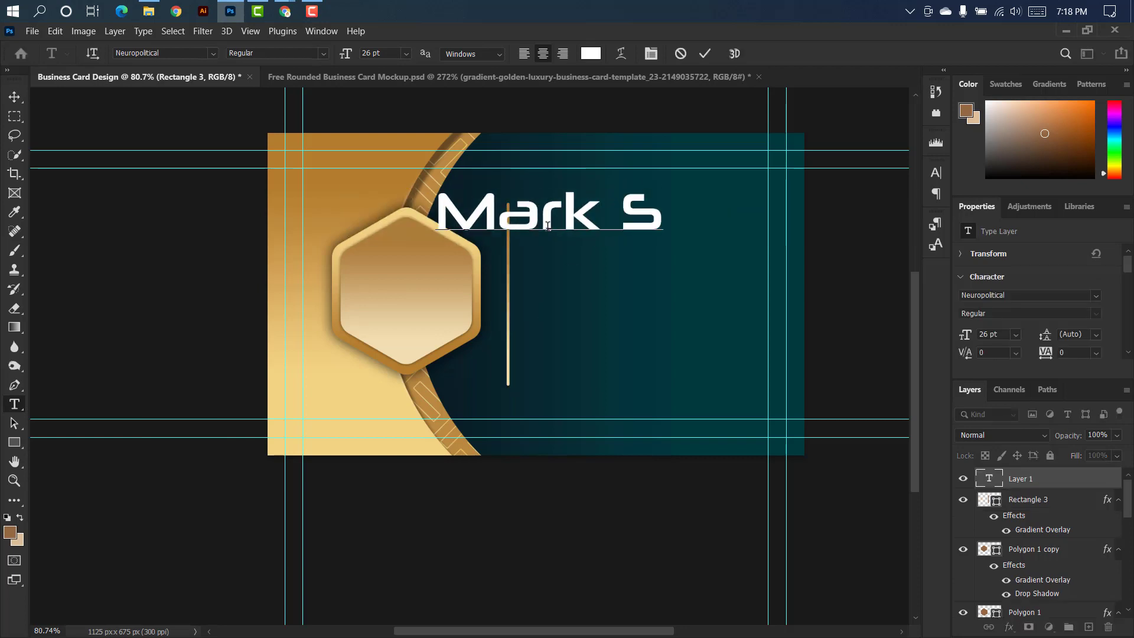
pyautogui.write('mith')
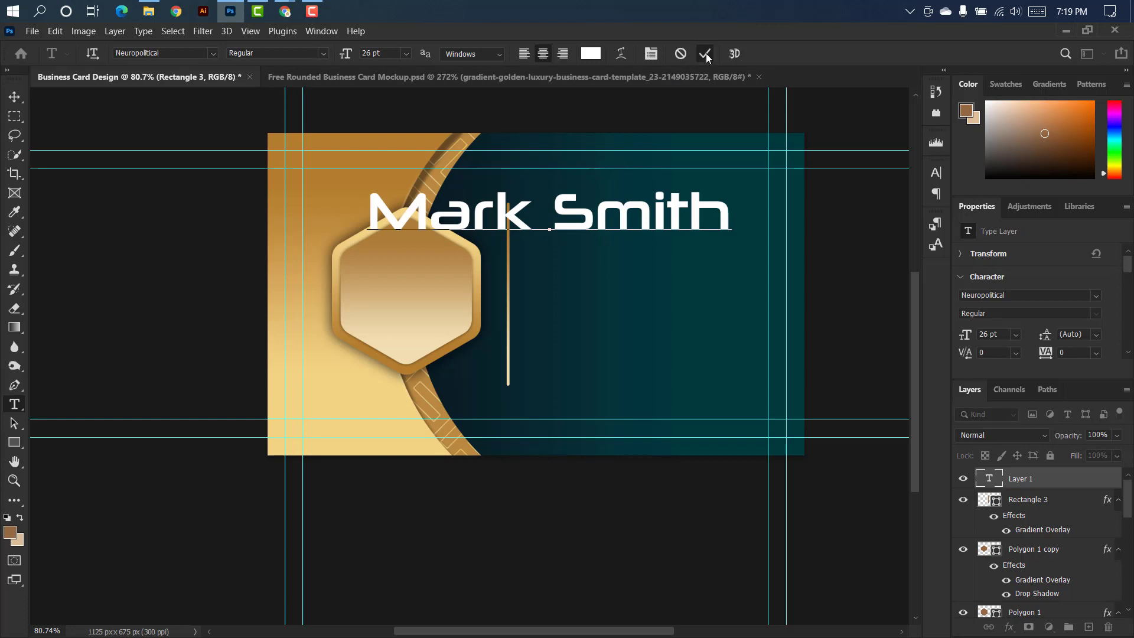
pyautogui.click(706, 53)
# Scale the name text down to about 12.72 pt and place it beside the upper end of the vertical bar.
pyautogui.hotkey('ctrl', 't')
pyautogui.moveTo(728, 215); pyautogui.dragTo(647, 210)
pyautogui.click(731, 53)
# Set the name text's font size to 14 pt and keep its font as Neuropolitical.
pyautogui.click(936, 173)
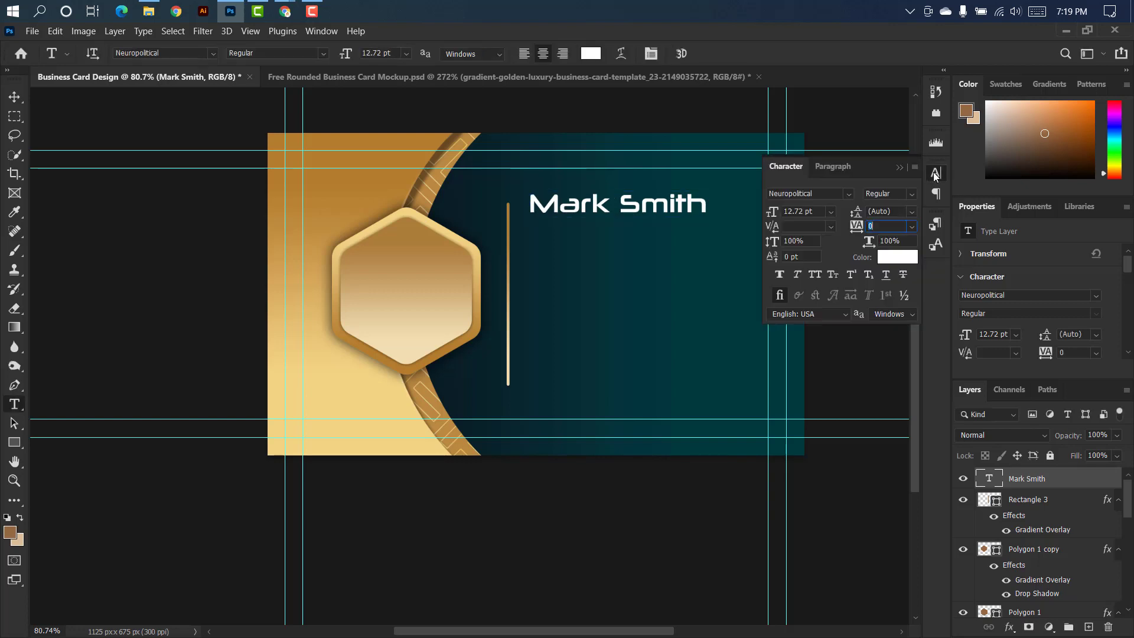
pyautogui.doubleClick(803, 211)
pyautogui.write('14')
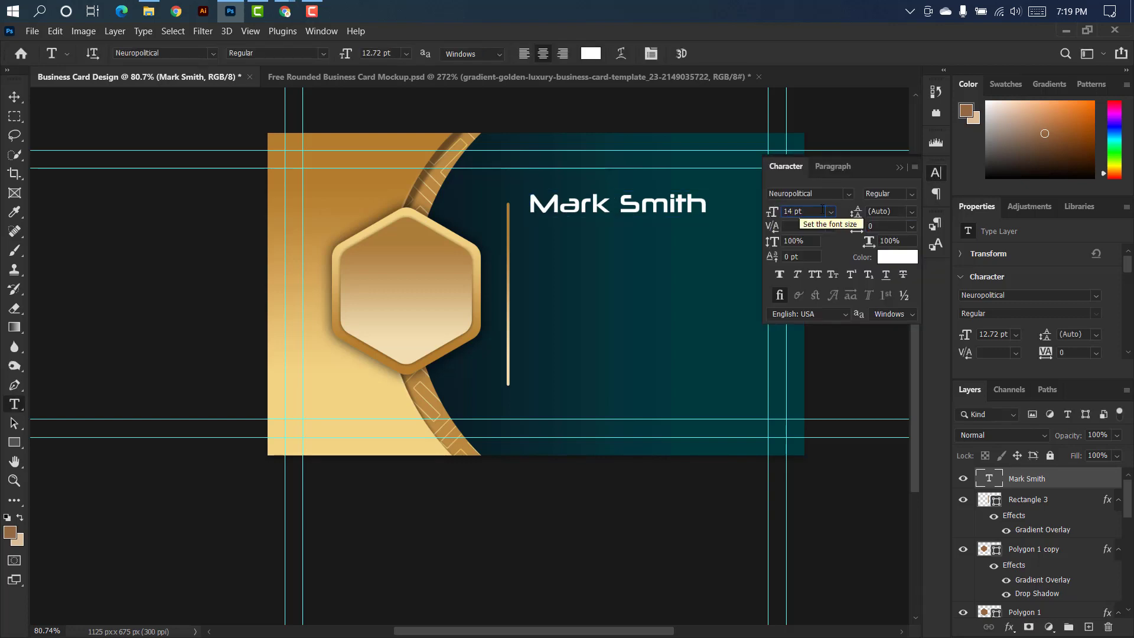
pyautogui.click(849, 194)
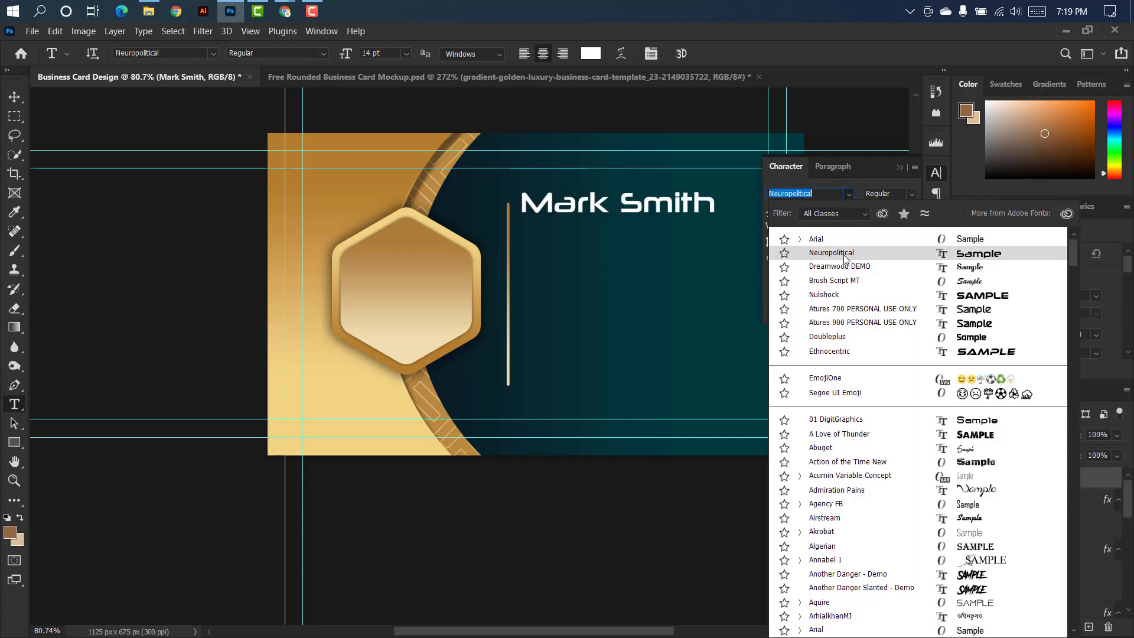
pyautogui.click(845, 258)
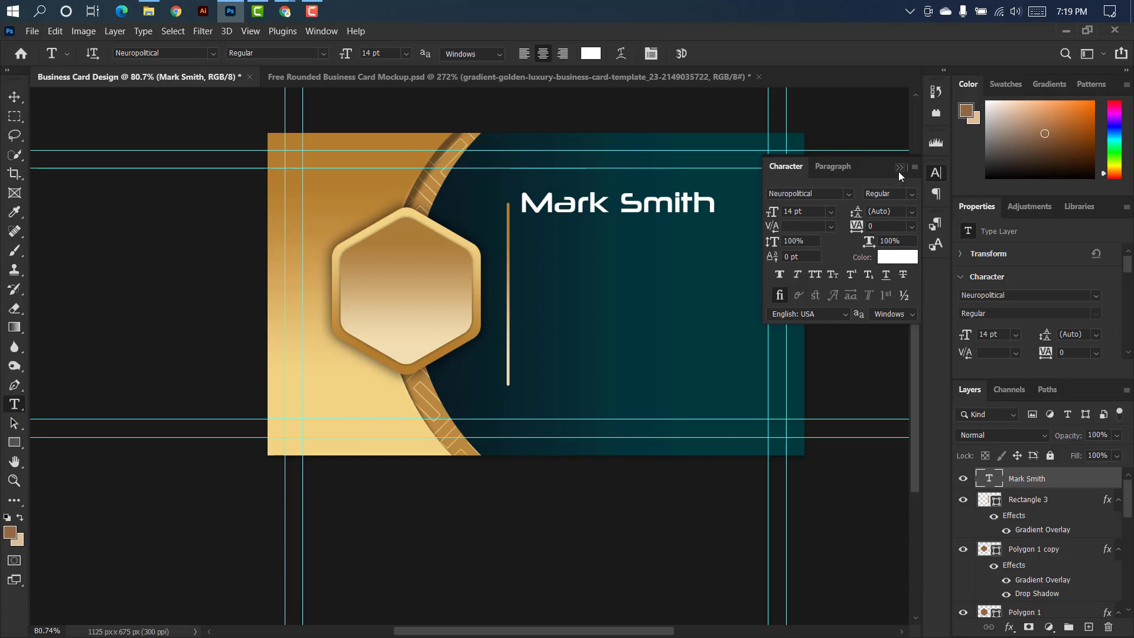
pyautogui.click(899, 169)
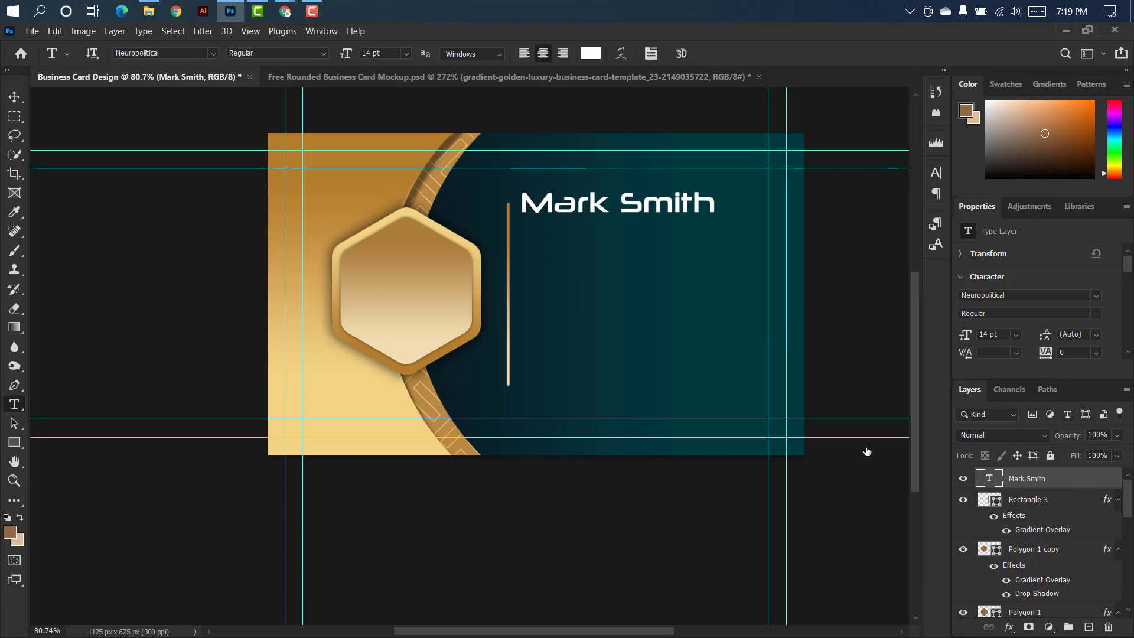
# Apply the brown-to-cream linear Gradient Overlay at -90° and 68% scale to the name, and shift it slightly away from the bar.
pyautogui.click(666, 295)
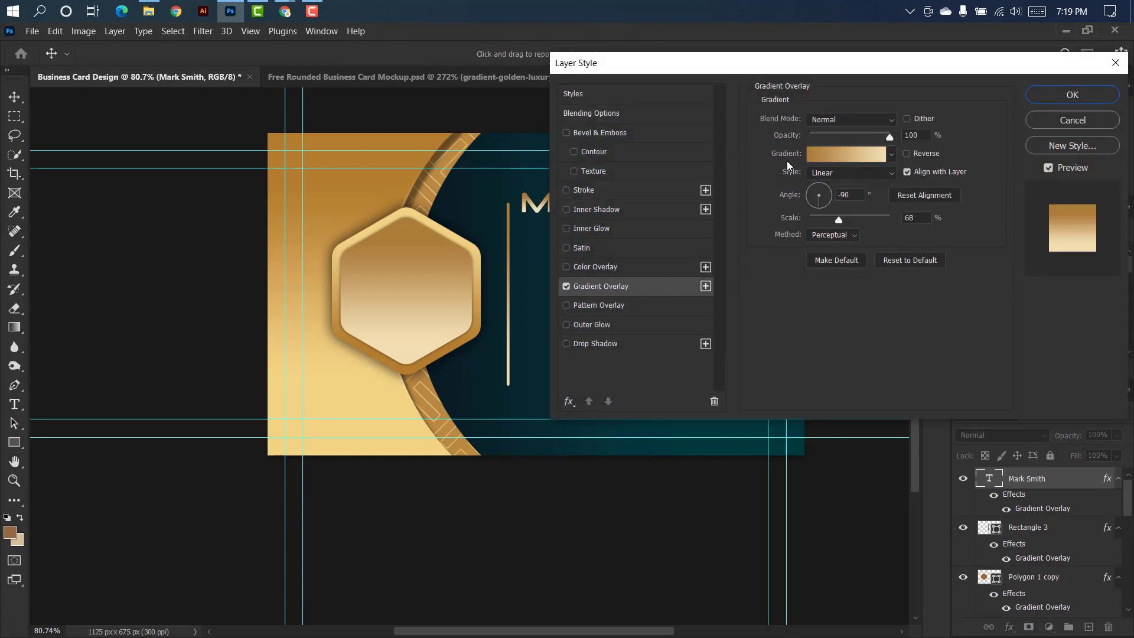
pyautogui.click(1072, 95)
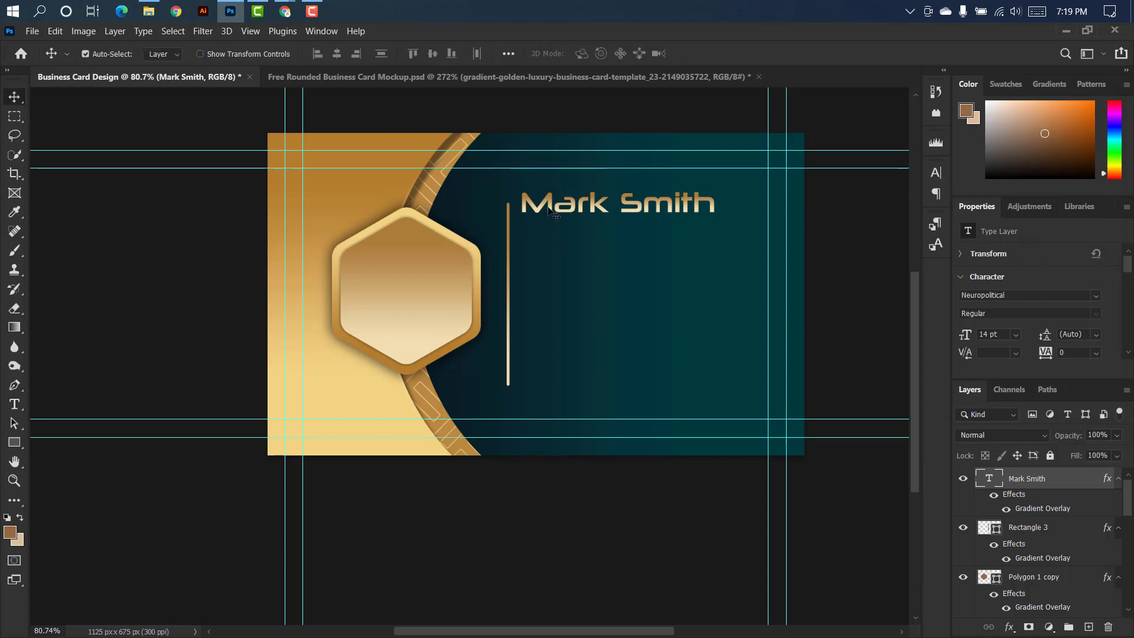
pyautogui.moveTo(551, 208); pyautogui.dragTo(562, 219)
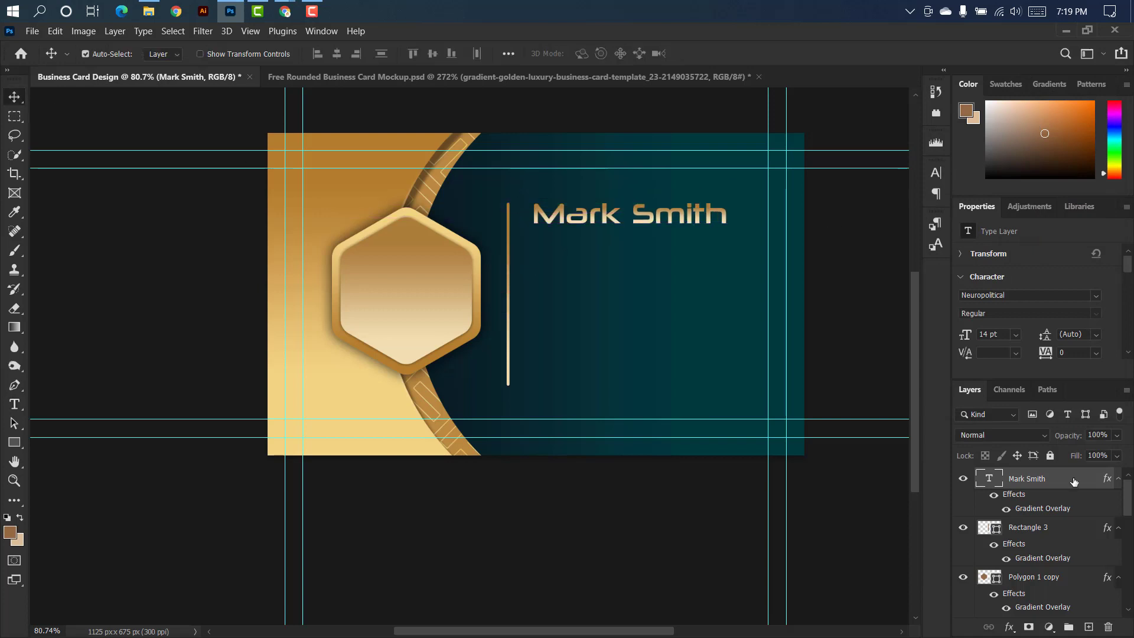
# Duplicate the name text layer and place the copy directly beneath the original.
pyautogui.moveTo(1074, 480); pyautogui.dragTo(1089, 626)
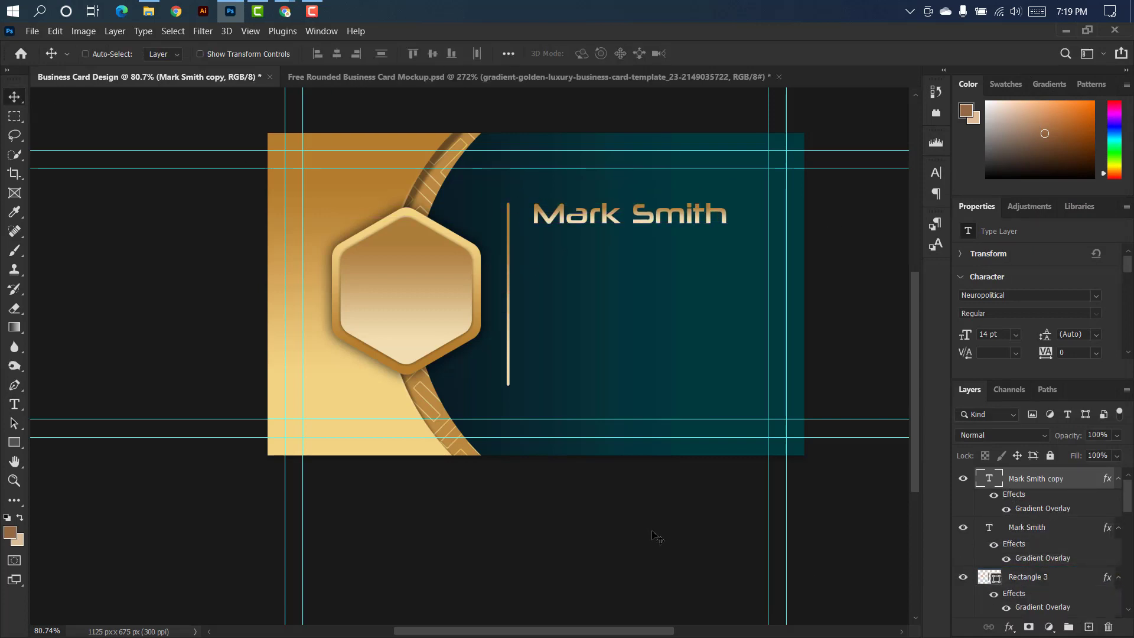
pyautogui.hotkey('ctrl', 't')
pyautogui.moveTo(664, 219); pyautogui.dragTo(667, 256)
pyautogui.click(731, 54)
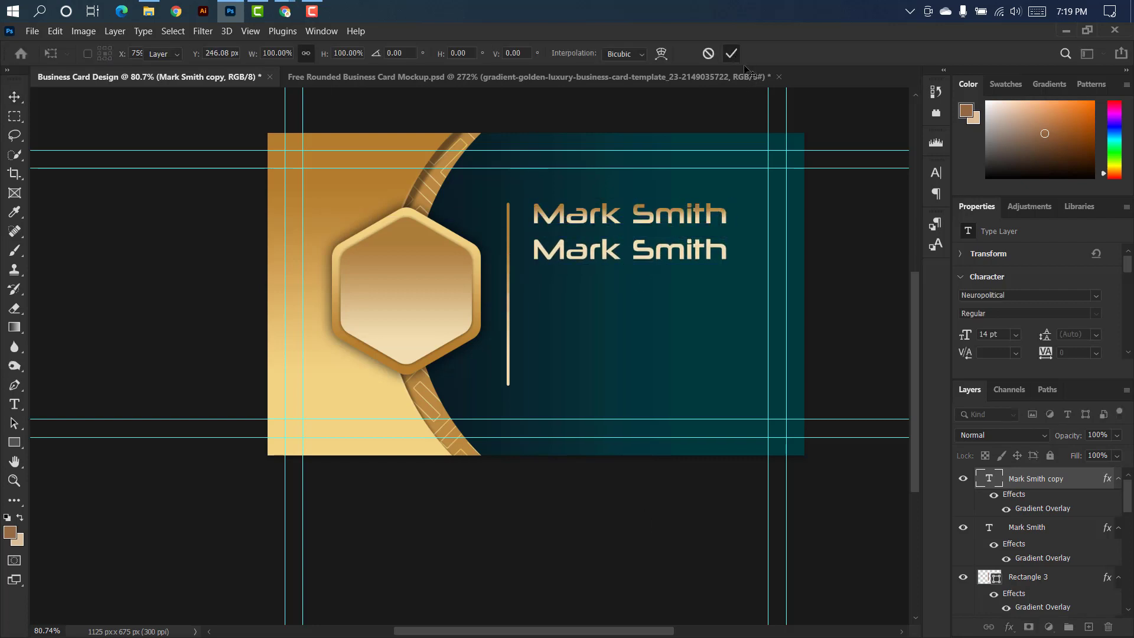
# Replace the duplicated name line's text with "Graphic Designer".
pyautogui.doubleClick(990, 482)
pyautogui.write('Gra')
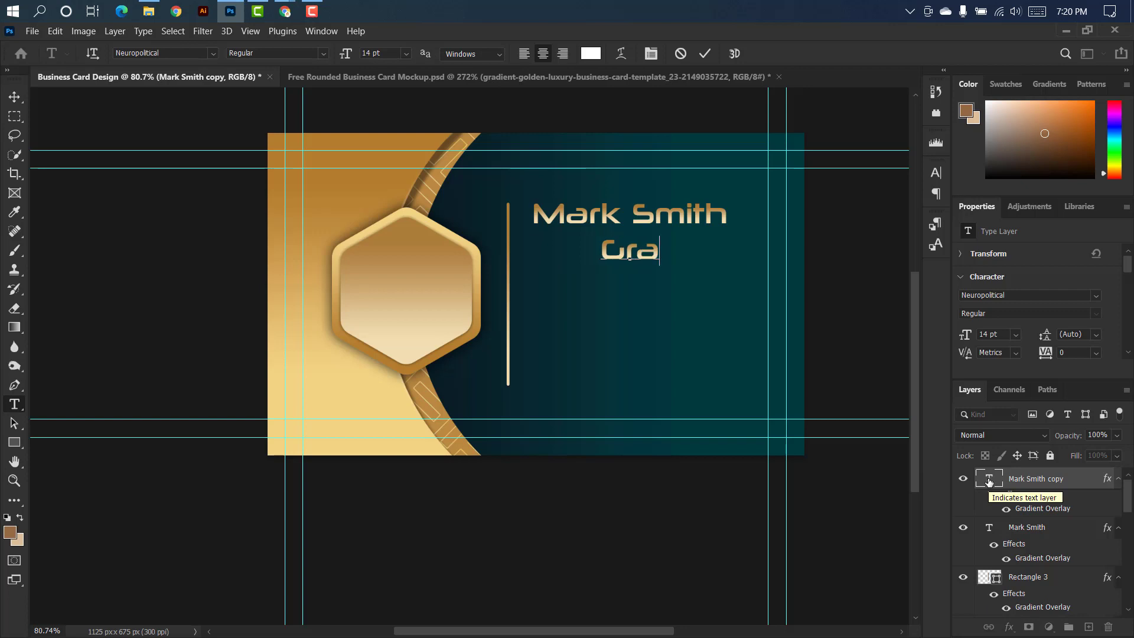
pyautogui.write('phic Desi')
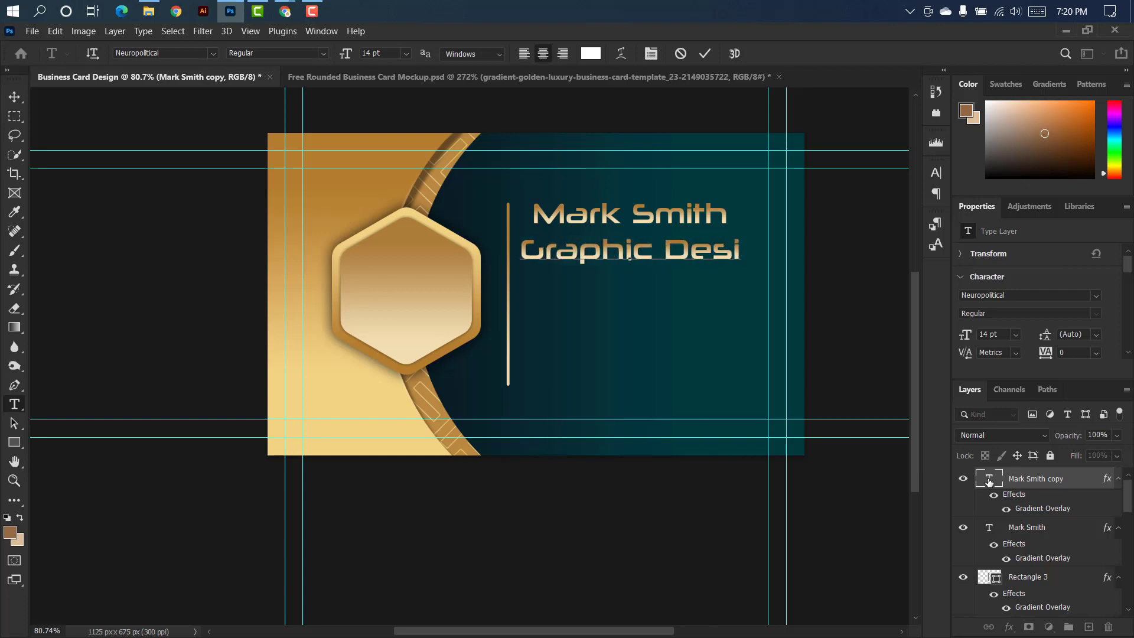
pyautogui.write('gner')
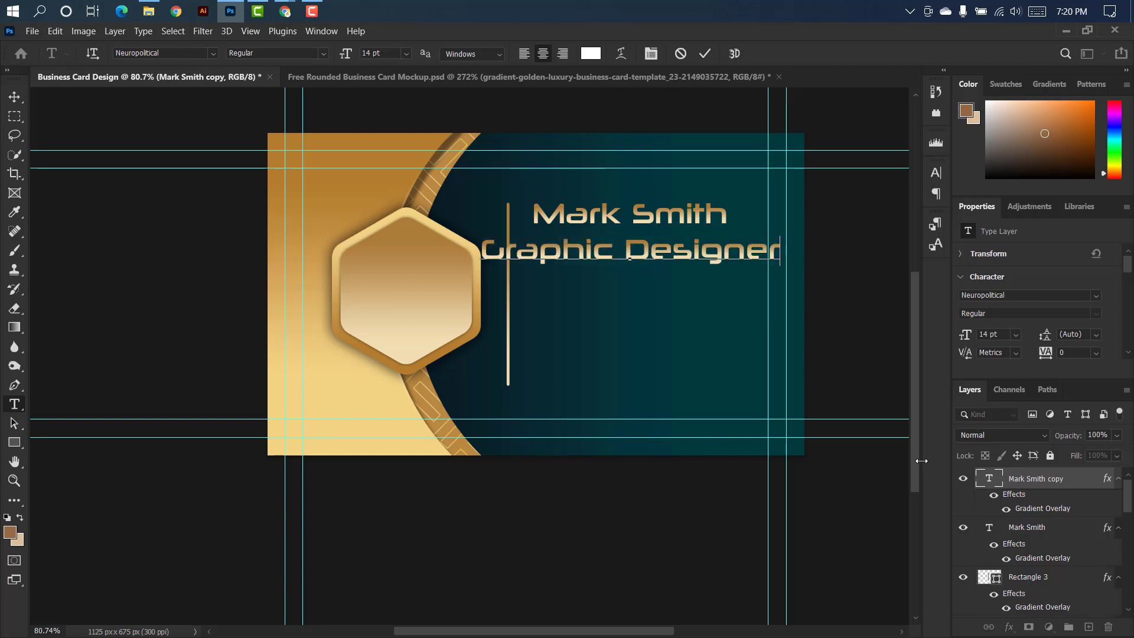
pyautogui.click(705, 53)
# Scale the job title down to about 6.09 pt beneath the name and set its tracking to 100.
pyautogui.hotkey('ctrl', 't')
pyautogui.moveTo(785, 251); pyautogui.dragTo(631, 242)
pyautogui.click(731, 53)
pyautogui.click(936, 172)
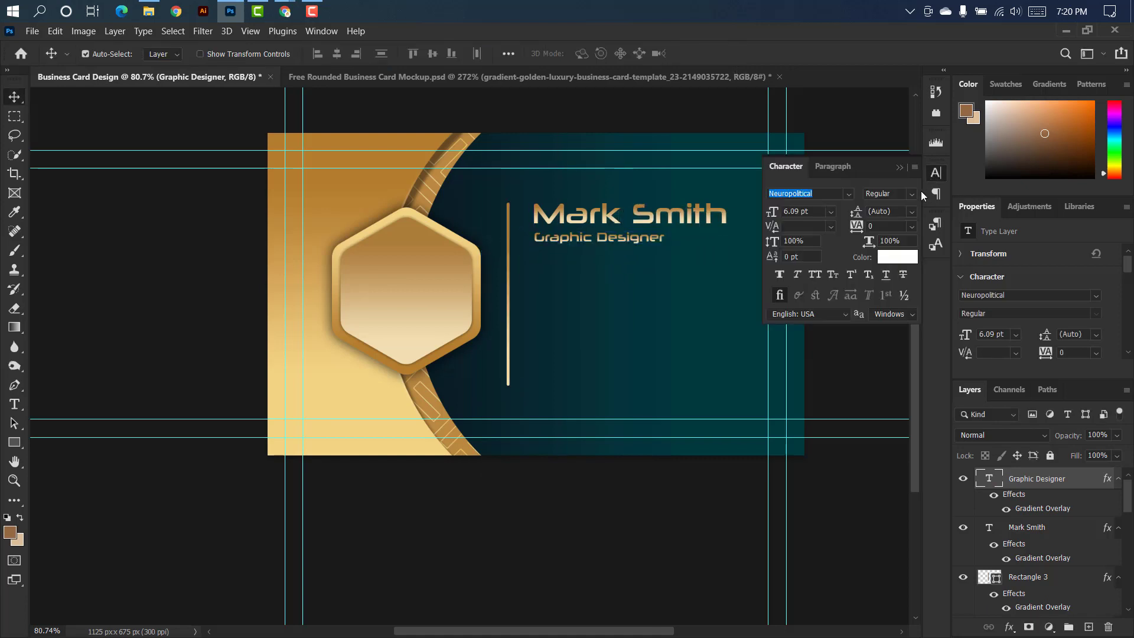
pyautogui.moveTo(859, 228); pyautogui.dragTo(866, 228)
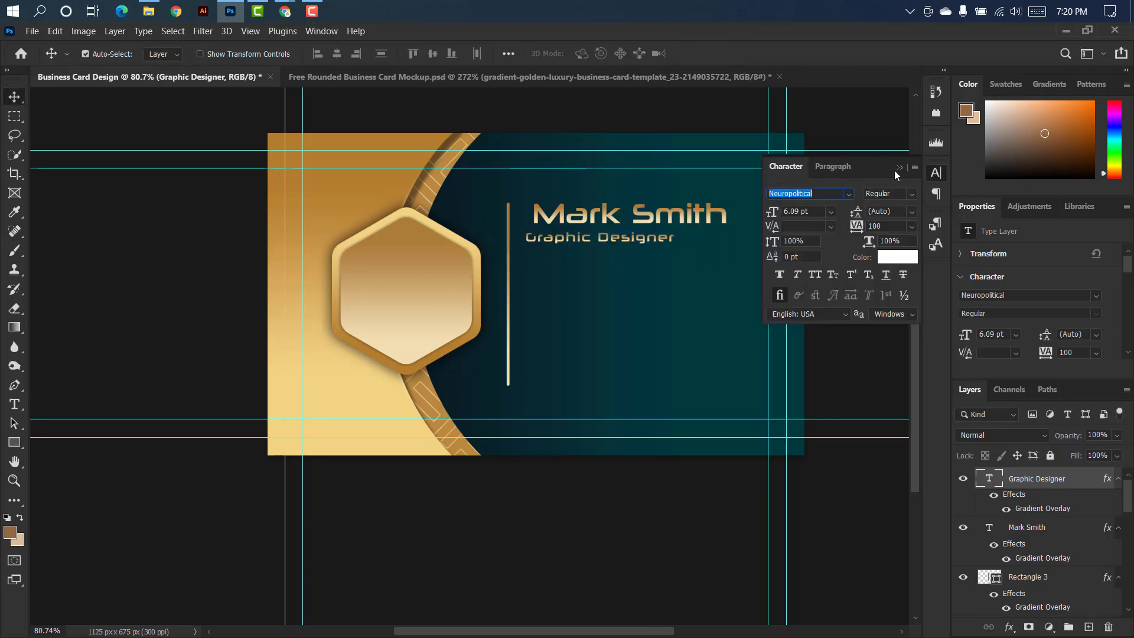
pyautogui.click(898, 168)
# Move the job title so its left edge lines up with the name above it.
pyautogui.hotkey('ctrl', 't')
pyautogui.scroll(5, 634, 241)
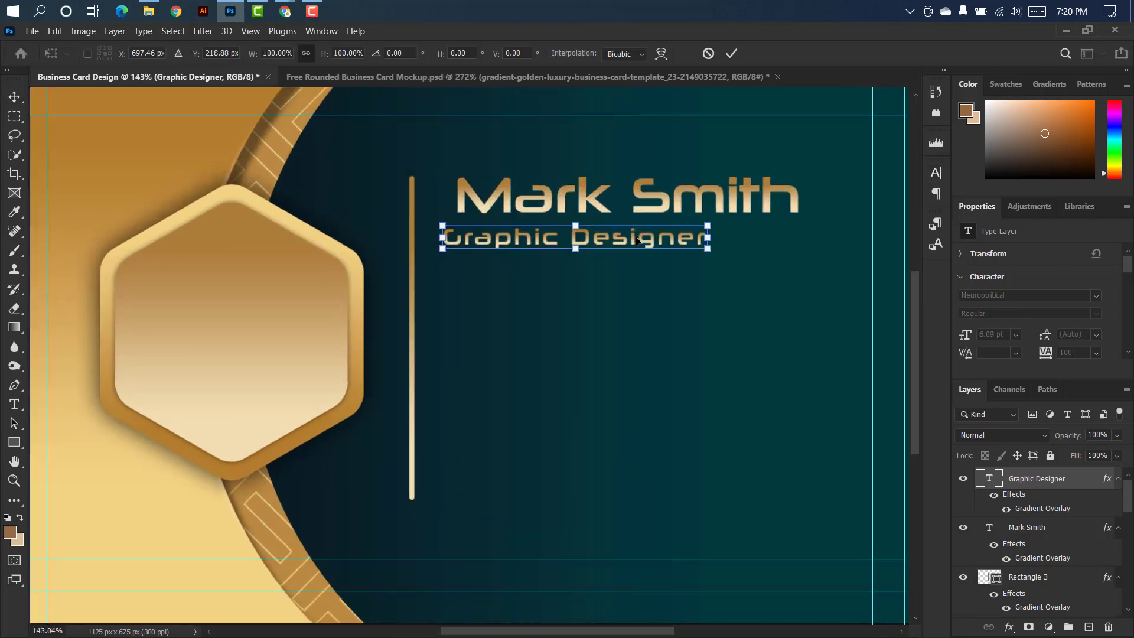
pyautogui.moveTo(627, 240); pyautogui.dragTo(642, 238)
pyautogui.click(732, 54)
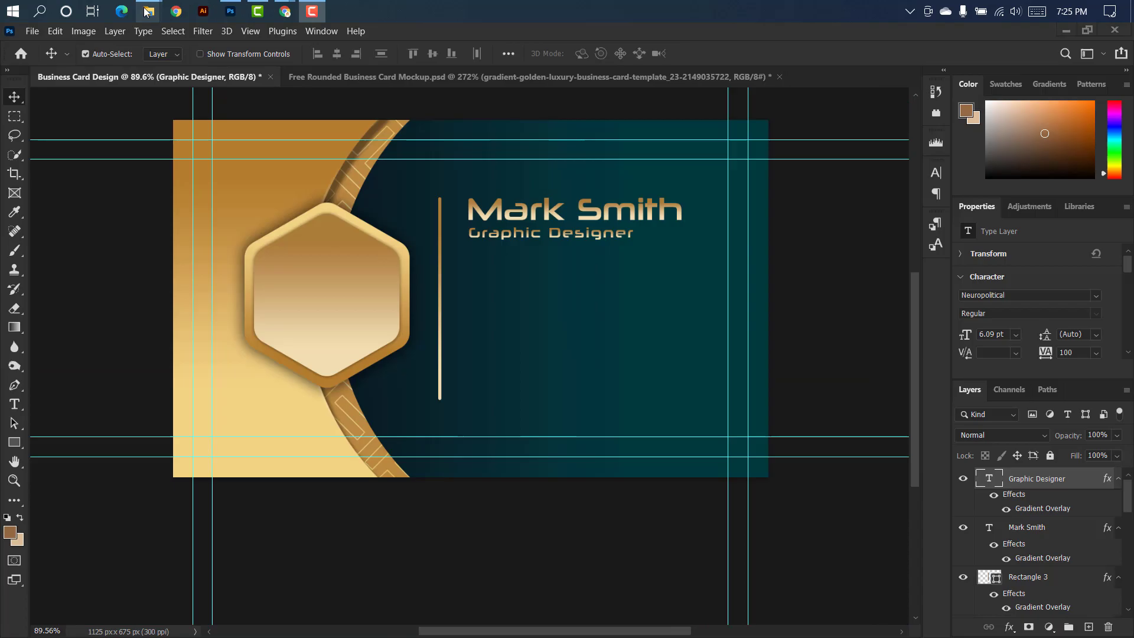
# Place the phone icon from the Icon folder on the card, scaled to about 40 × 40 px beneath the job title.
pyautogui.moveTo(147, 11)
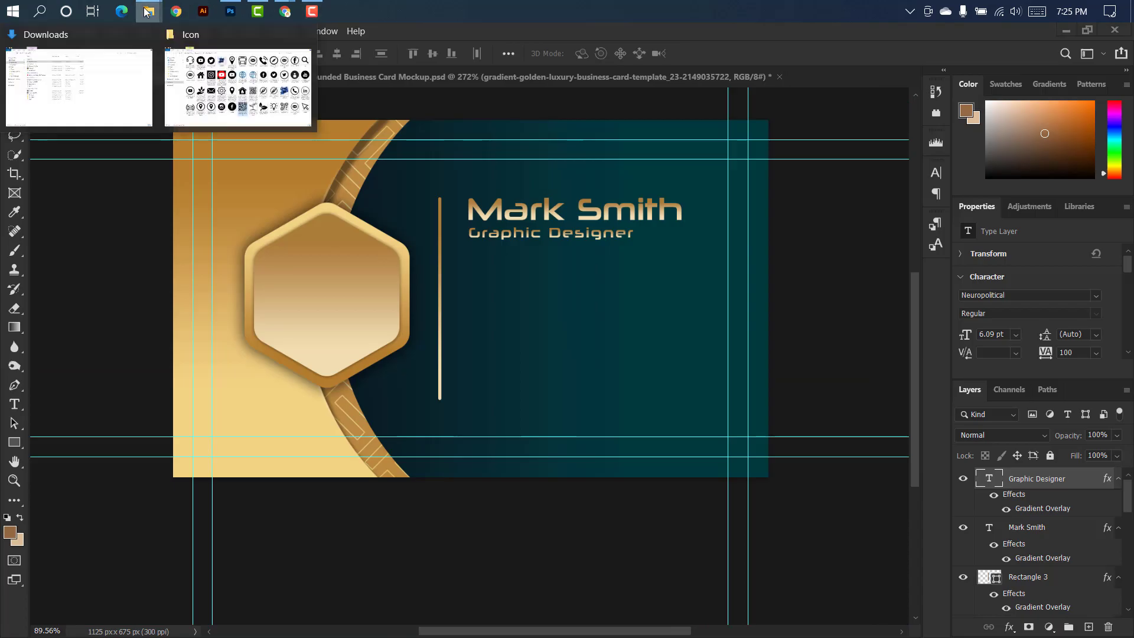
pyautogui.click(241, 88)
pyautogui.moveTo(765, 127); pyautogui.dragTo(552, 293)
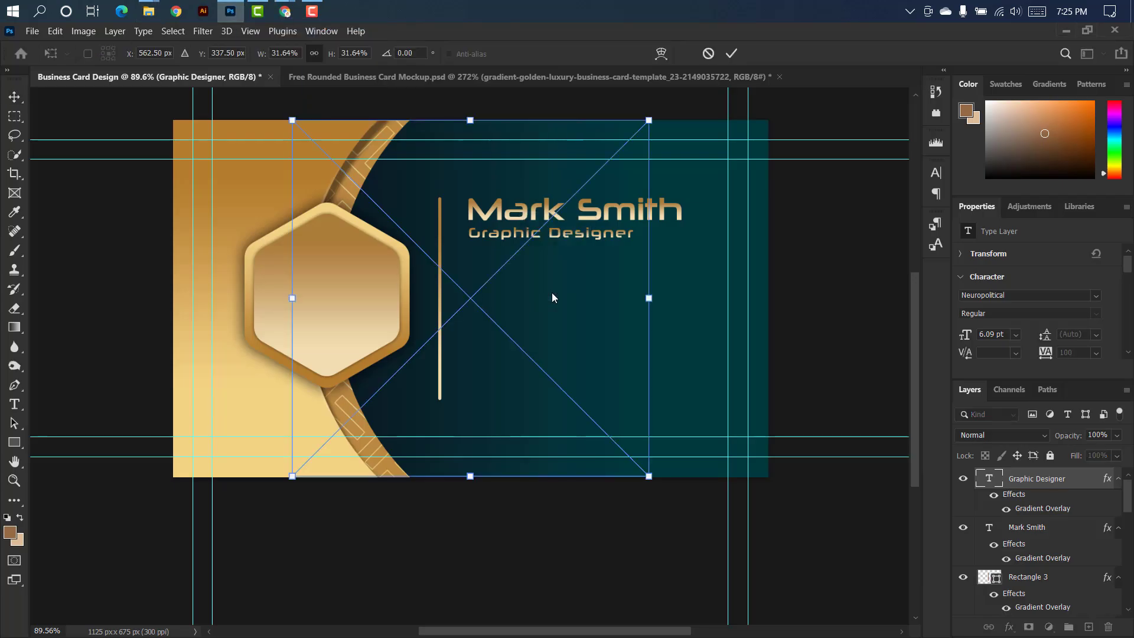
pyautogui.moveTo(649, 297); pyautogui.dragTo(499, 285)
pyautogui.scroll(3, 362, 294)
pyautogui.scroll(-3, 363, 293)
pyautogui.click(725, 56)
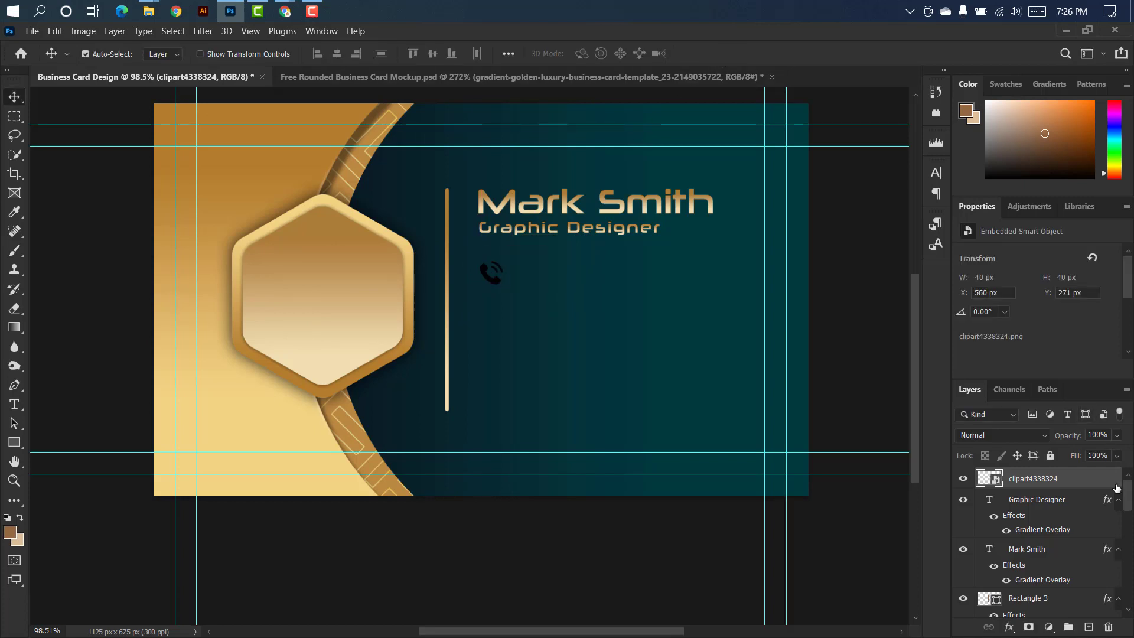
# Apply the brown-to-cream Gradient Overlay to the phone icon.
pyautogui.doubleClick(1071, 479)
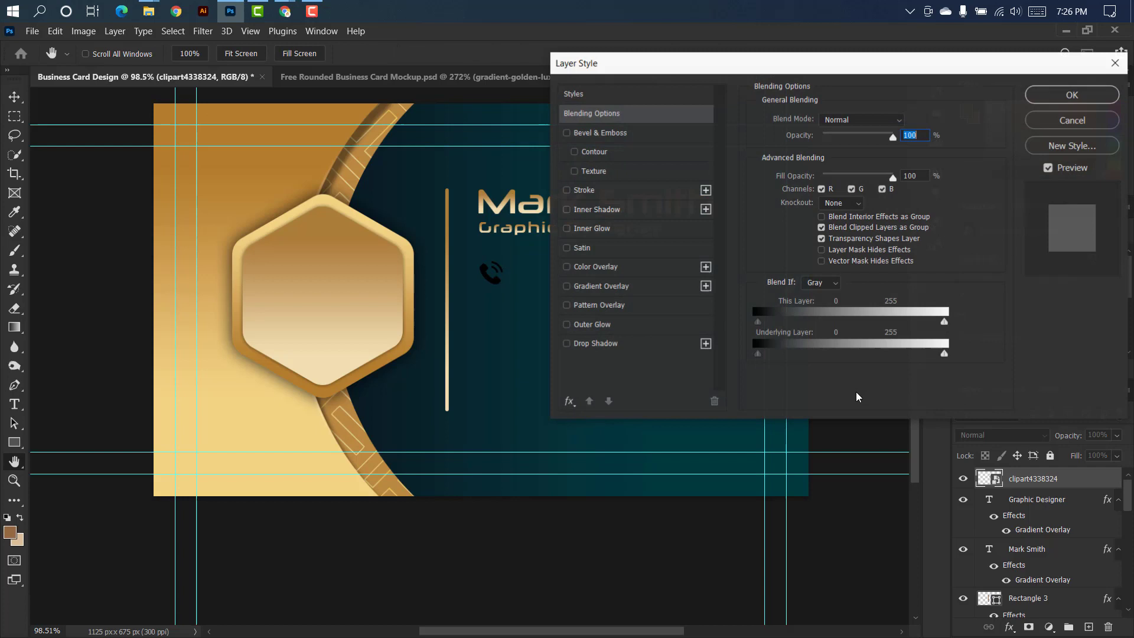
pyautogui.click(666, 285)
pyautogui.click(1041, 101)
# Add a 13 pt text line with the contact's phone number at the phone icon.
pyautogui.press('t')
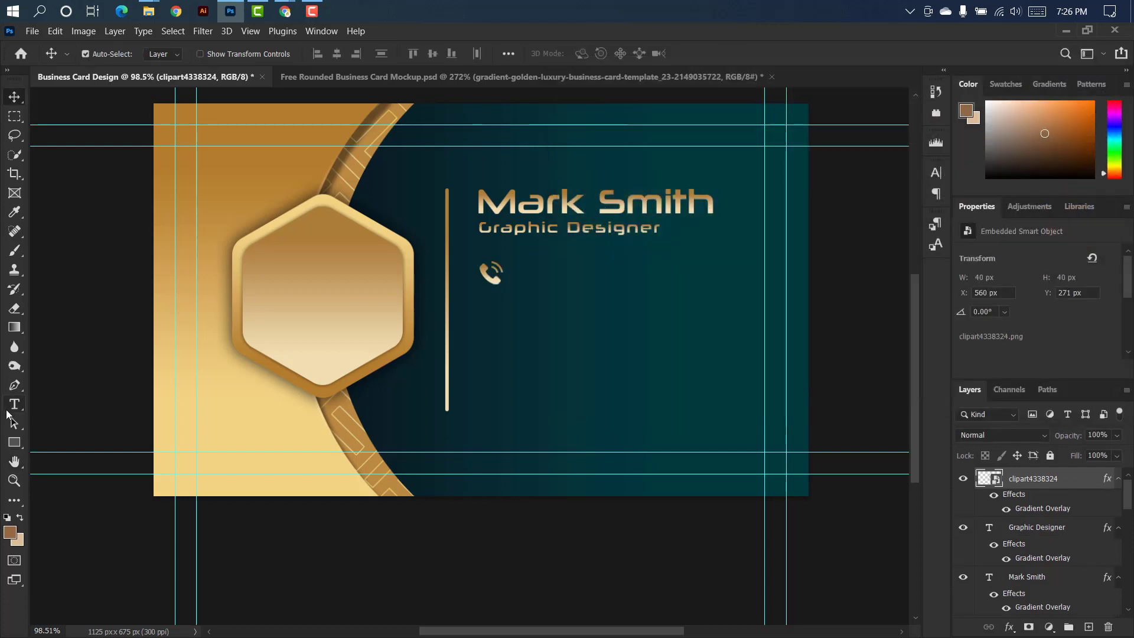
pyautogui.click(542, 277)
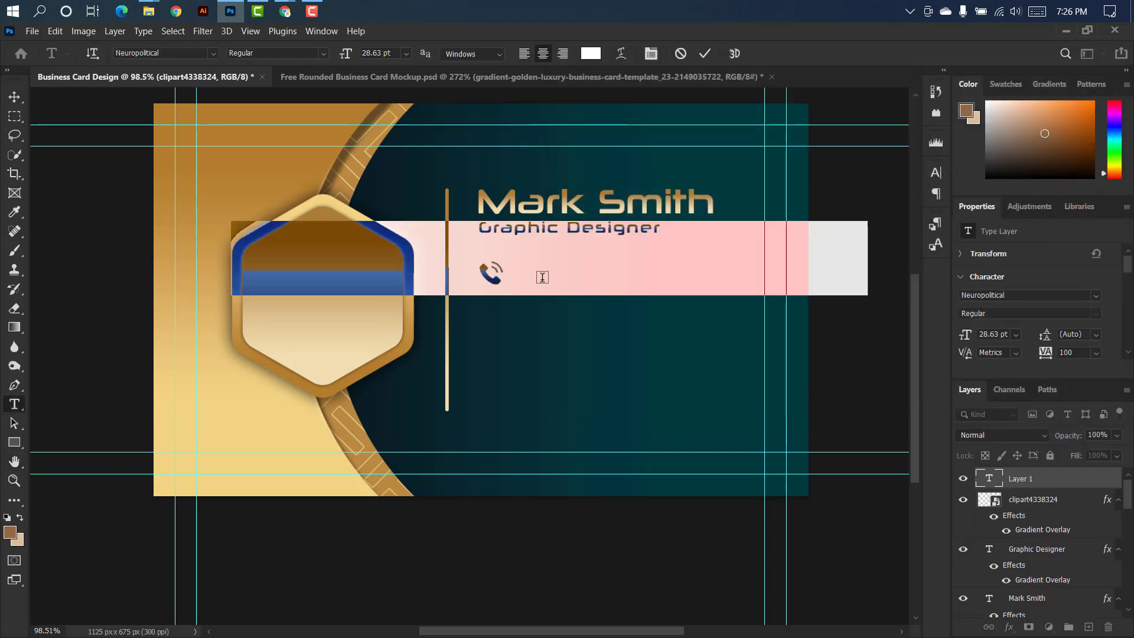
pyautogui.moveTo(345, 53); pyautogui.dragTo(337, 59)
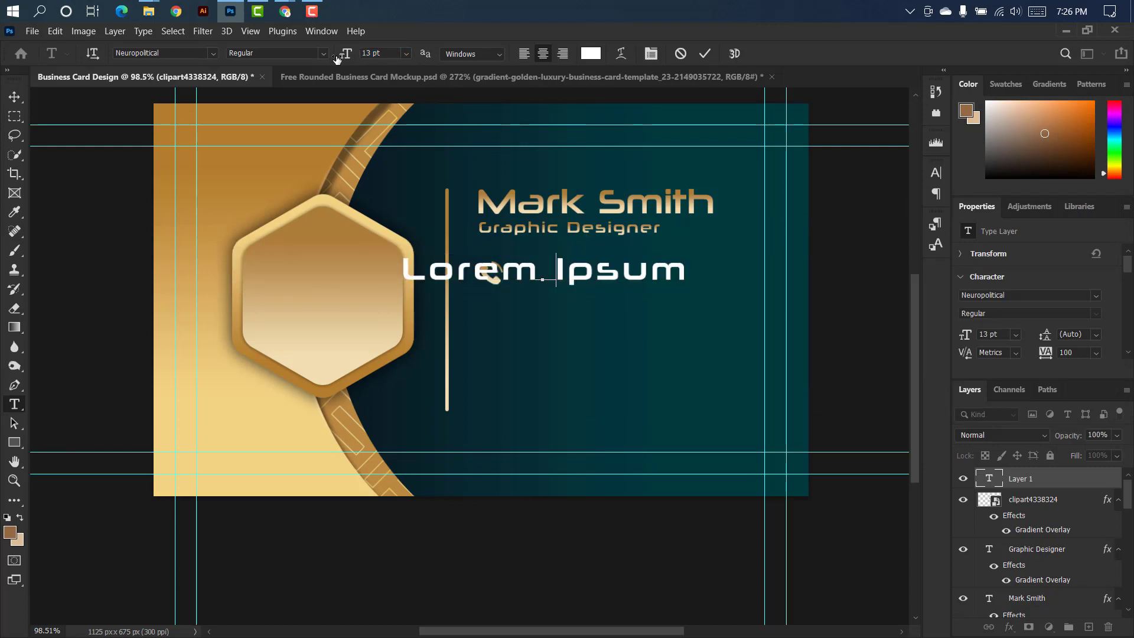
pyautogui.write('+000 12345 6789')
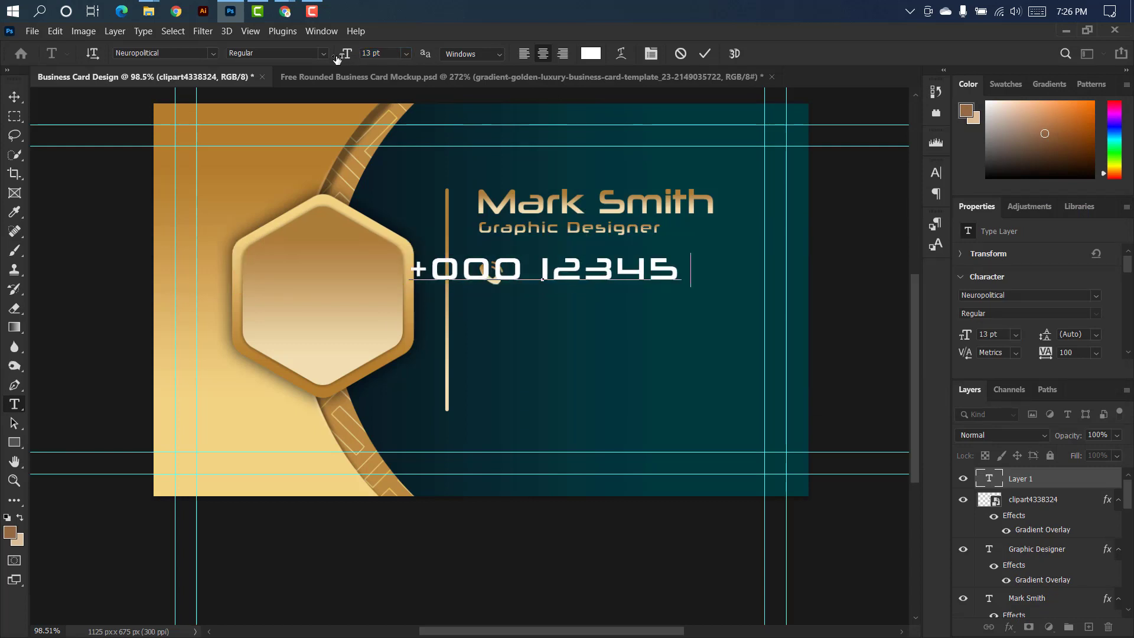
pyautogui.click(706, 54)
# Change the phone number text's font to Arial.
pyautogui.click(936, 175)
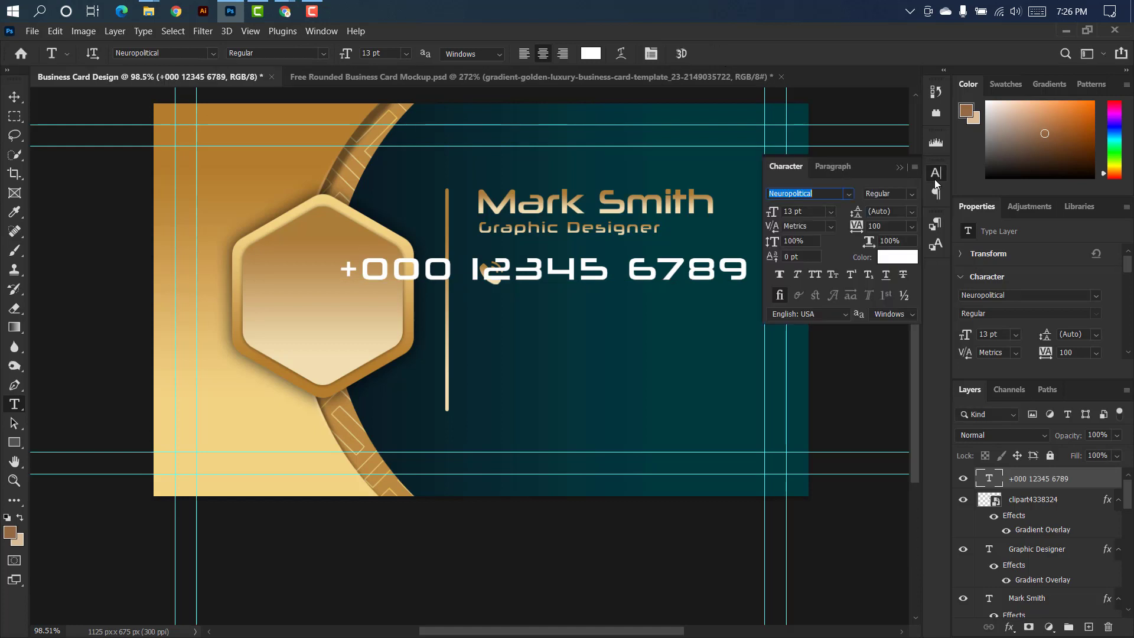
pyautogui.click(848, 195)
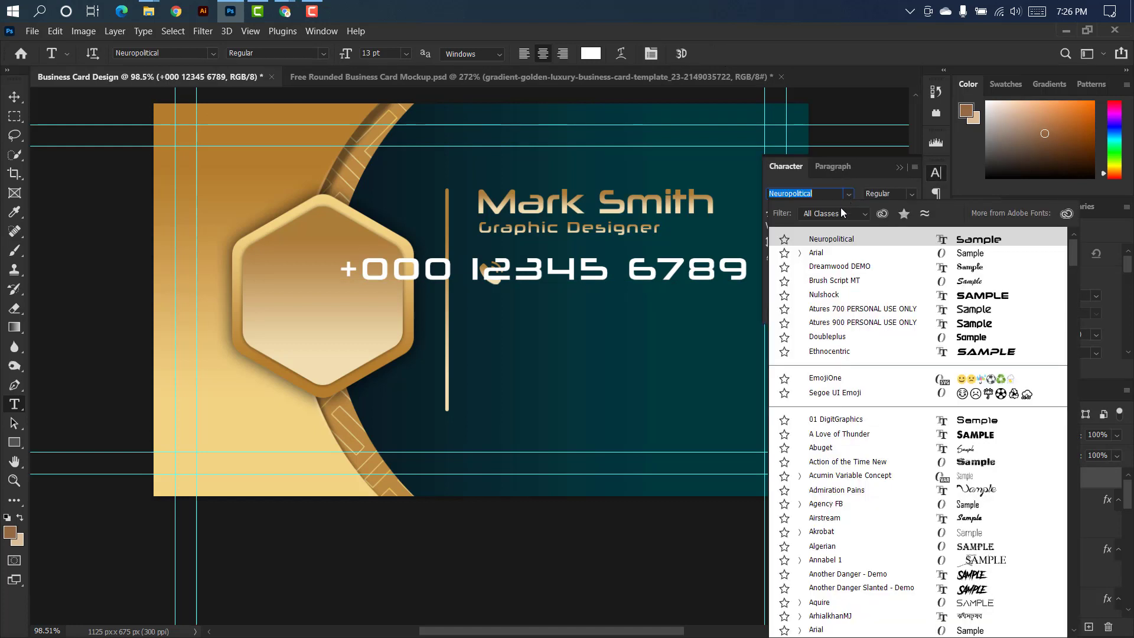
pyautogui.click(828, 252)
pyautogui.click(900, 168)
# Scale the phone number down to about 6.27 pt and place it just to the right of the phone icon.
pyautogui.hotkey('ctrl', 't')
pyautogui.moveTo(694, 271); pyautogui.dragTo(553, 271)
pyautogui.moveTo(511, 271); pyautogui.dragTo(660, 272)
pyautogui.click(731, 54)
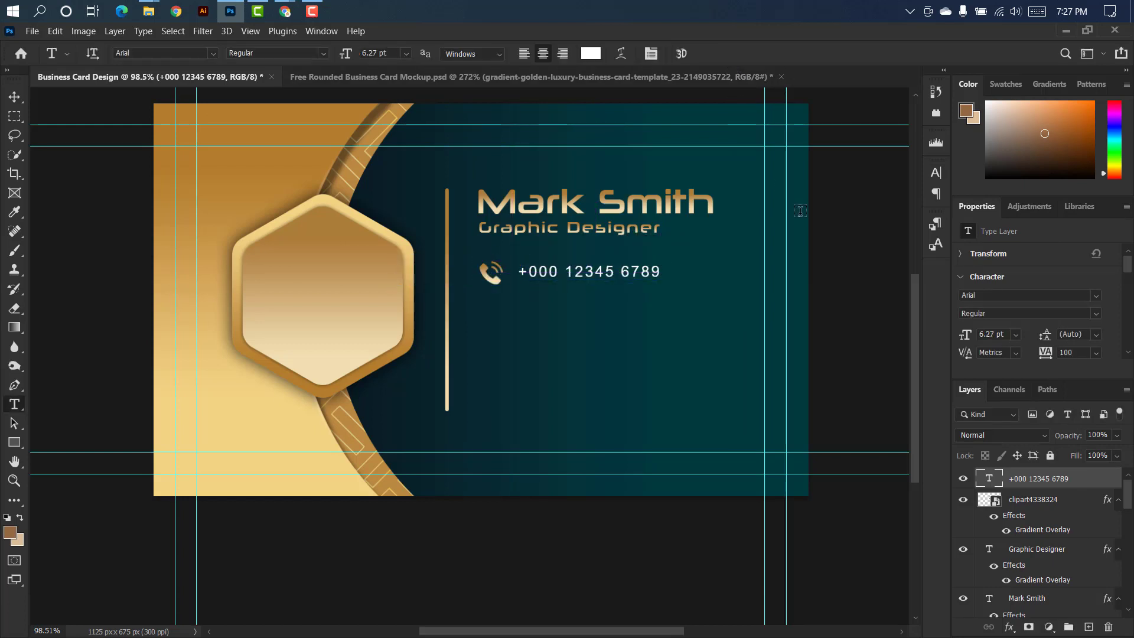
# Set the phone number text's font style to Bold.
pyautogui.click(937, 176)
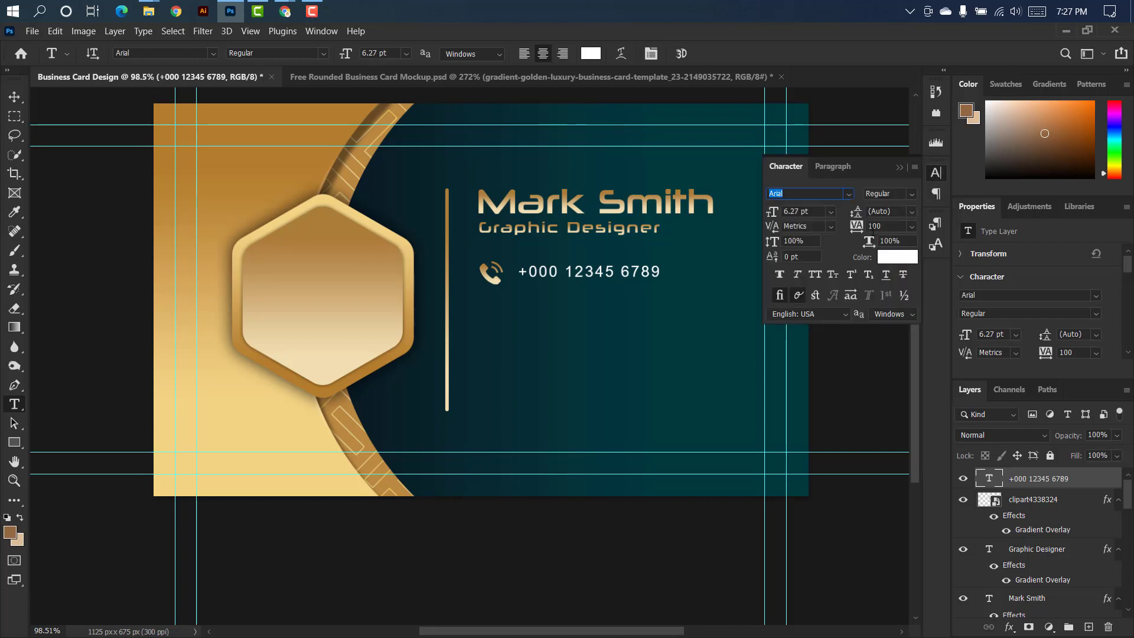
pyautogui.click(910, 198)
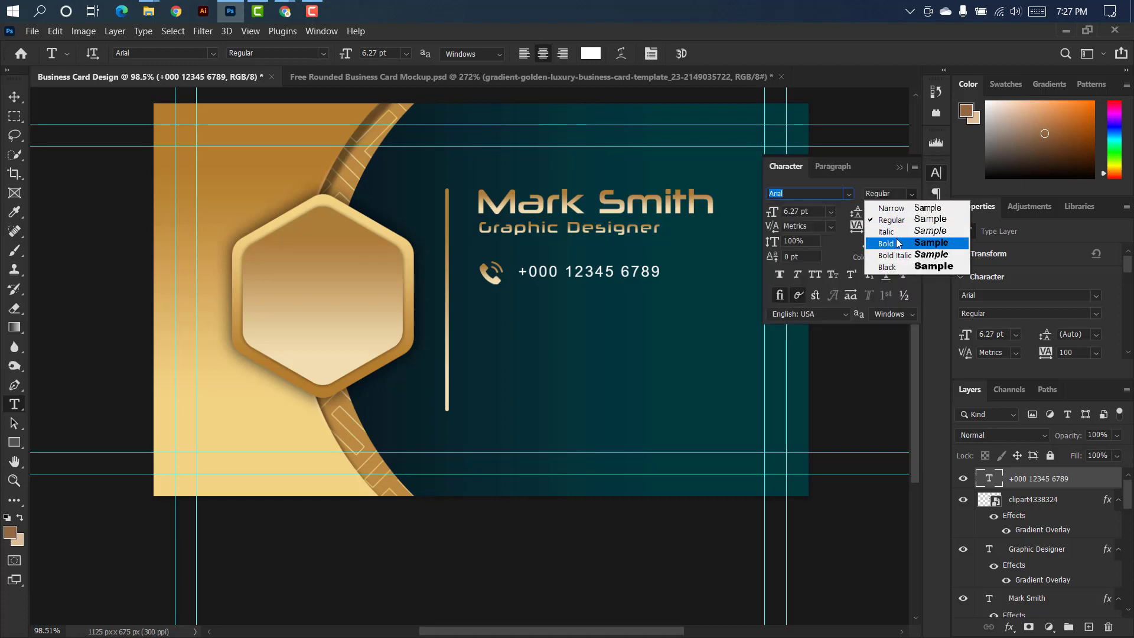
pyautogui.click(899, 244)
pyautogui.click(899, 168)
# Apply a gold linear Gradient Overlay at -90° and 68% scale to the phone number text and align it vertically with the phone icon.
pyautogui.doubleClick(1094, 484)
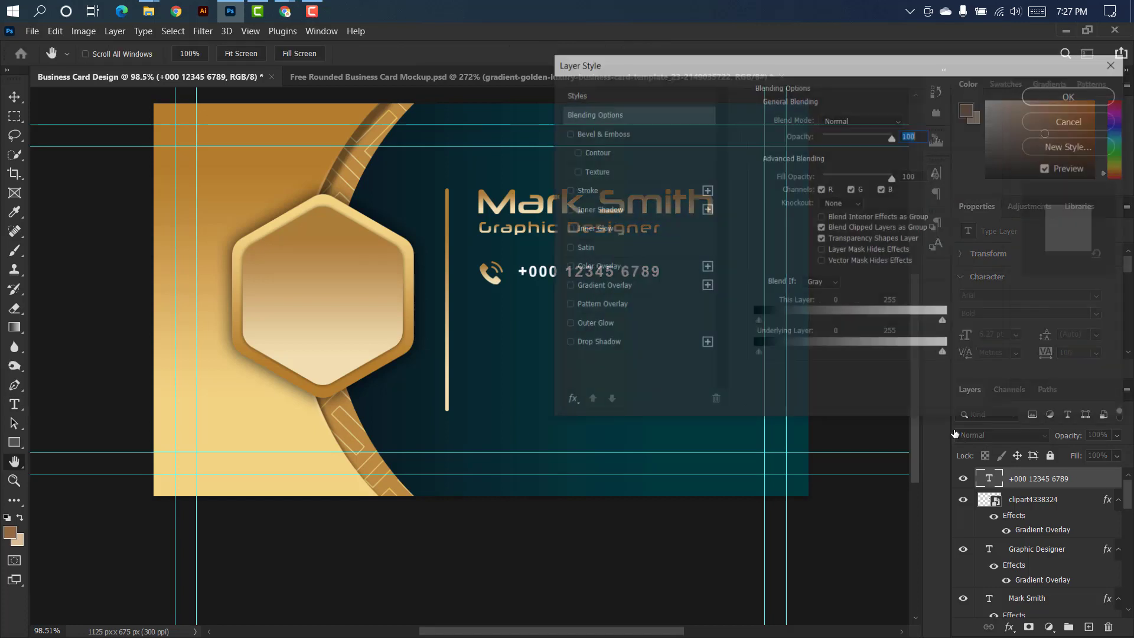
pyautogui.click(681, 288)
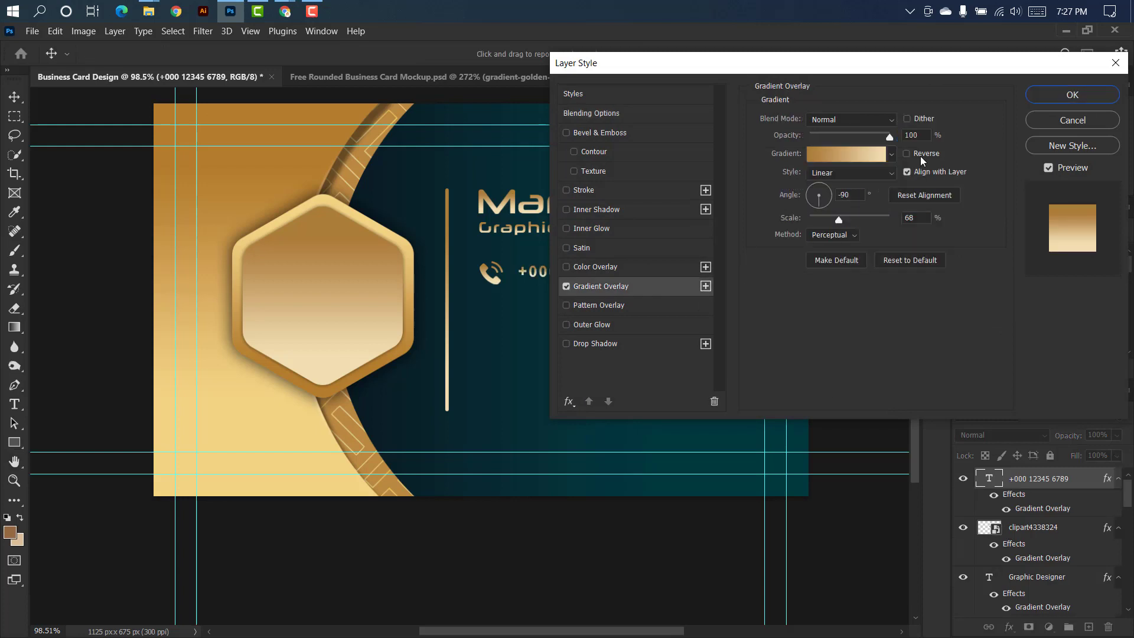
pyautogui.click(1070, 95)
pyautogui.scroll(3, 558, 268)
pyautogui.moveTo(545, 257); pyautogui.dragTo(557, 260)
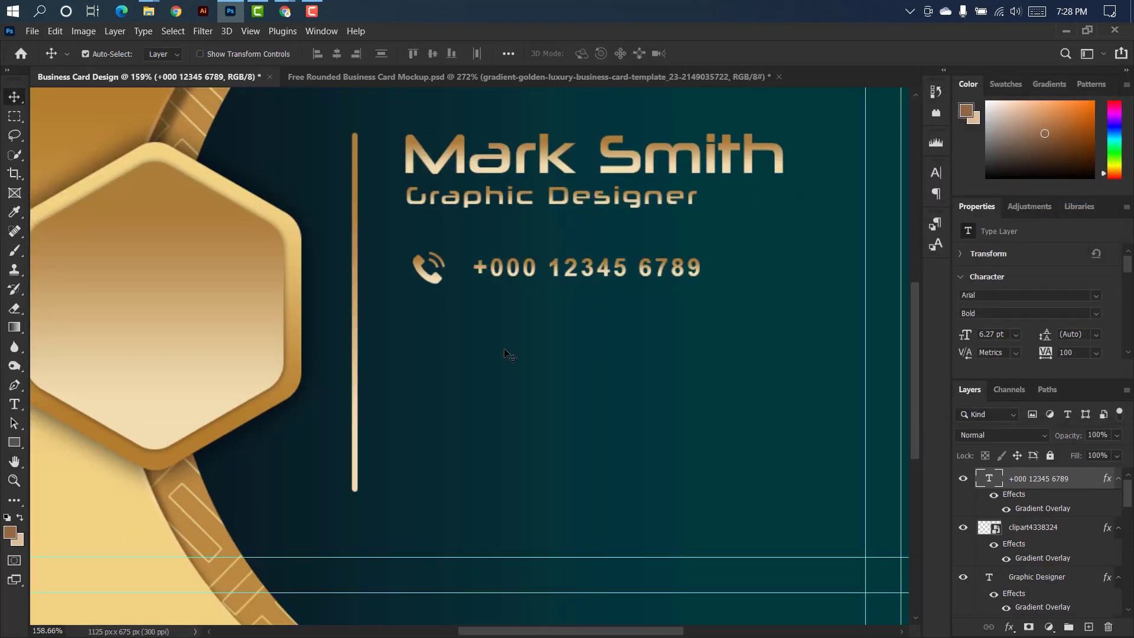
# Place the black envelope image from File Explorer's Icon folder below the phone icon, scaled to about 32 by 23 px.
pyautogui.click(430, 274)
pyautogui.click(151, 12)
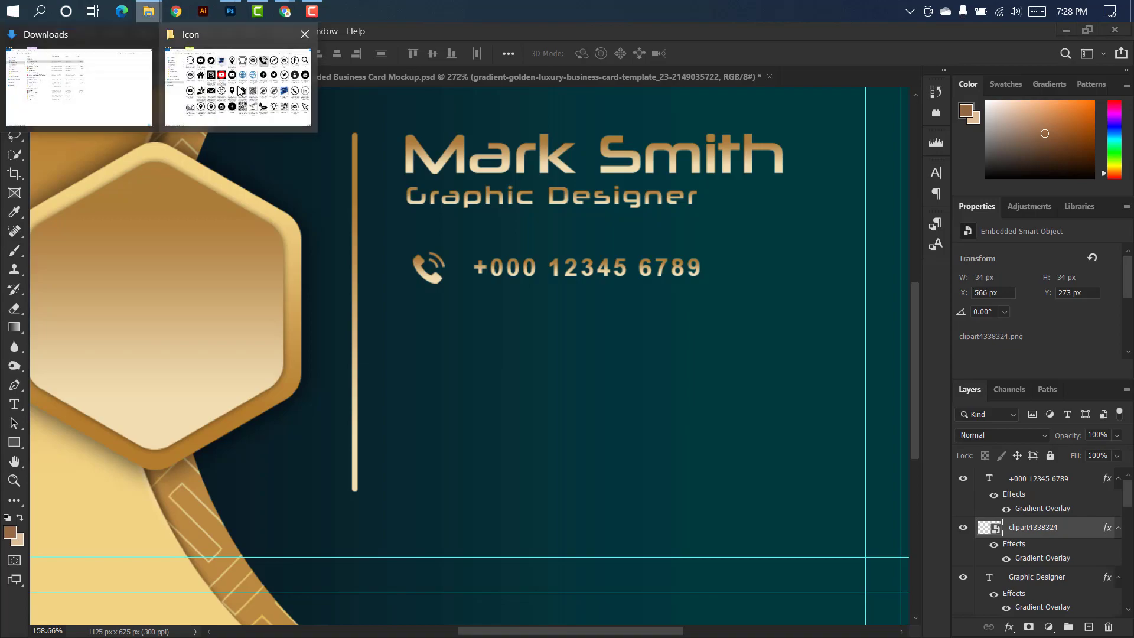
pyautogui.click(240, 90)
pyautogui.moveTo(360, 367); pyautogui.dragTo(443, 282)
pyautogui.moveTo(791, 356); pyautogui.dragTo(238, 349)
pyautogui.moveTo(221, 349); pyautogui.dragTo(453, 332)
pyautogui.scroll(6, 439, 332)
pyautogui.moveTo(528, 347); pyautogui.dragTo(456, 348)
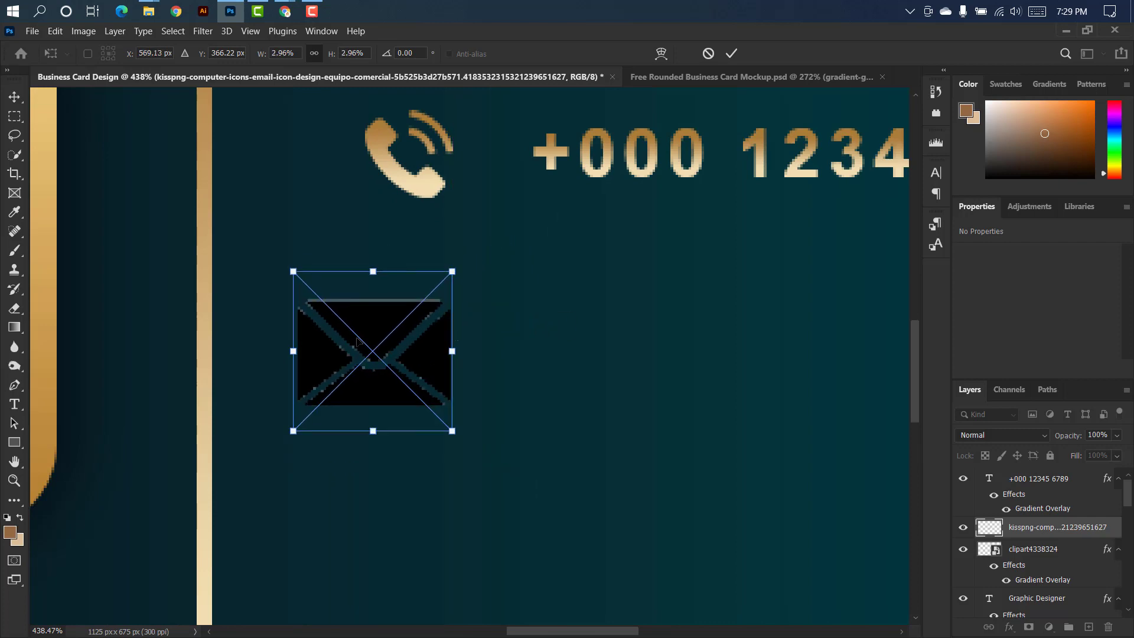
pyautogui.moveTo(295, 351); pyautogui.dragTo(364, 350)
pyautogui.moveTo(440, 345); pyautogui.dragTo(440, 326)
pyautogui.click(731, 54)
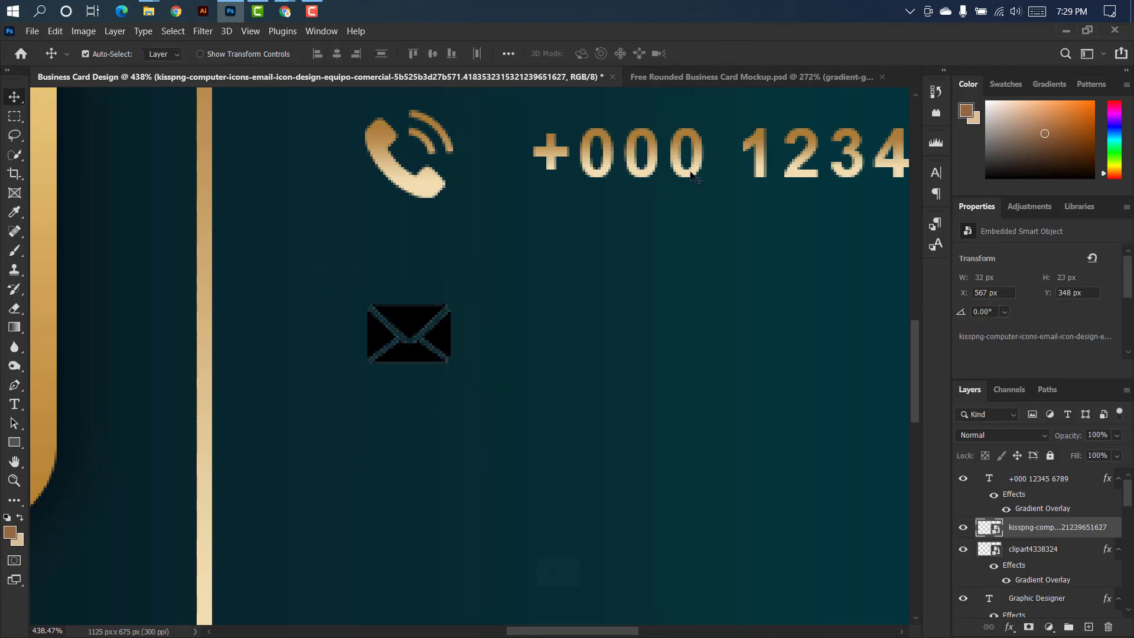
# Duplicate the phone number text beside the envelope, replace it with the contact's email address and align its start with the phone number.
pyautogui.moveTo(673, 174); pyautogui.dragTo(691, 353)
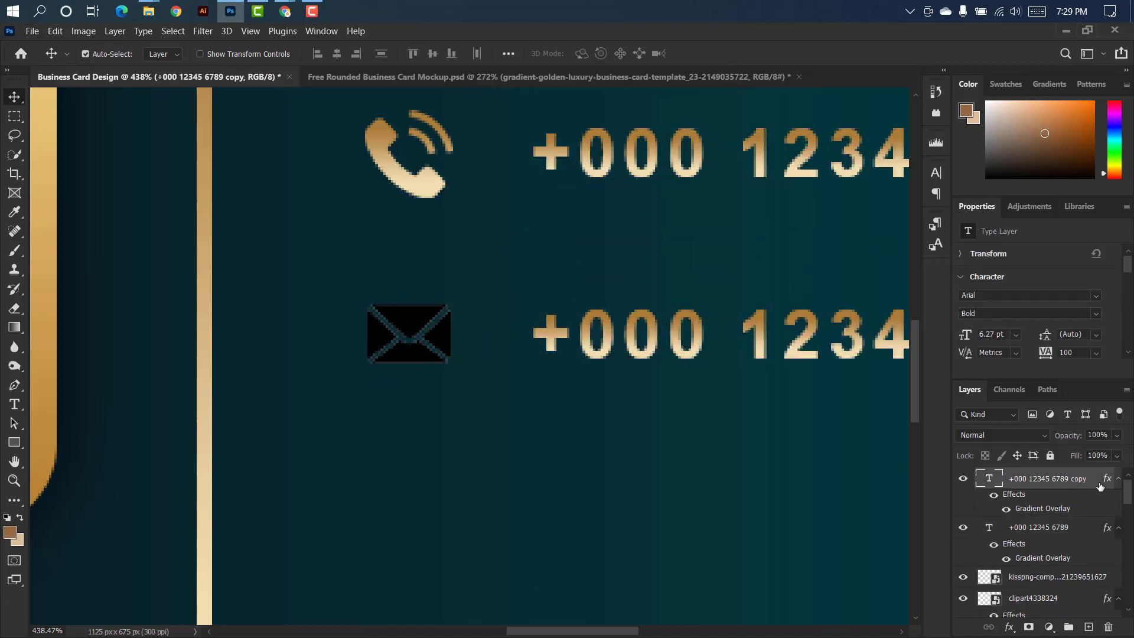
pyautogui.doubleClick(994, 477)
pyautogui.press('BackSpace')
pyautogui.write('you')
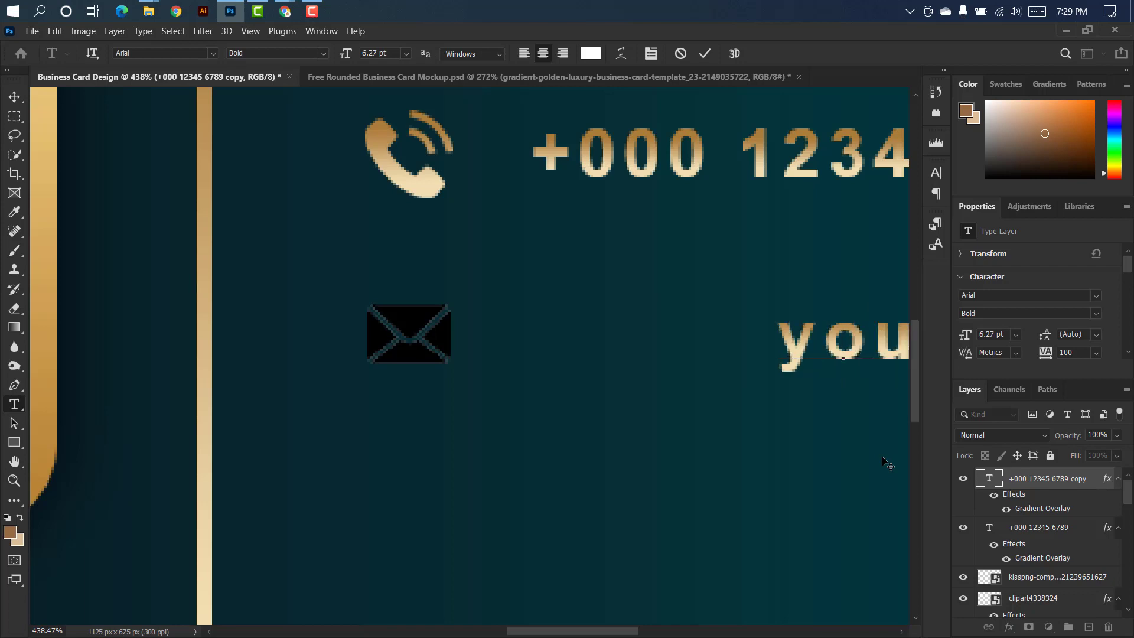
pyautogui.write('remail@gmail.com')
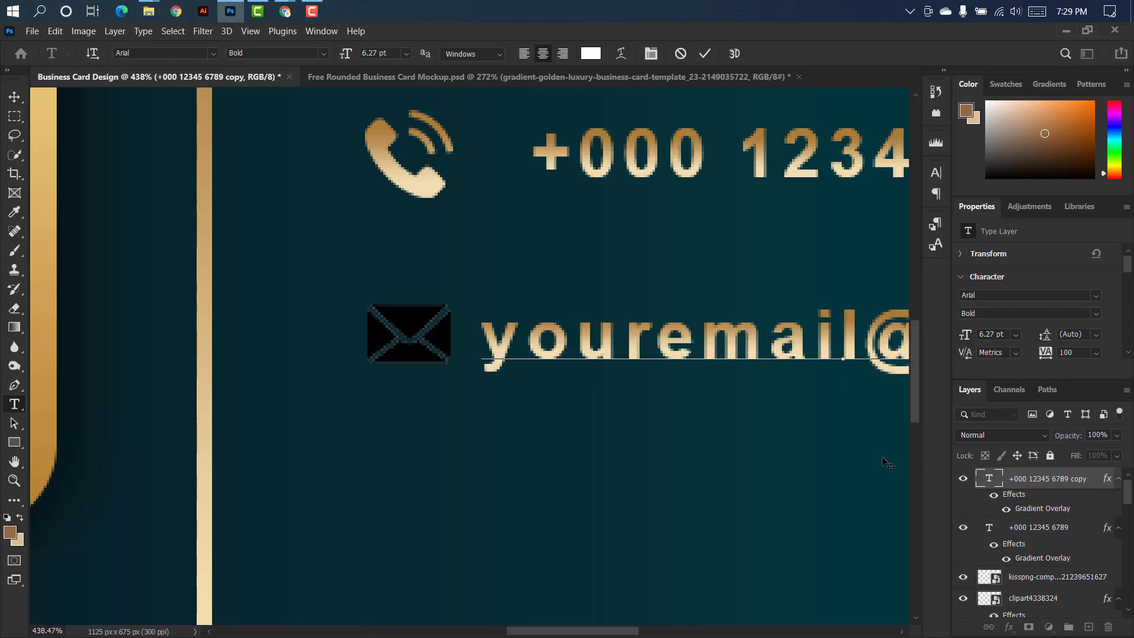
pyautogui.scroll(-4, 263, 317)
pyautogui.click(705, 53)
pyautogui.press('v')
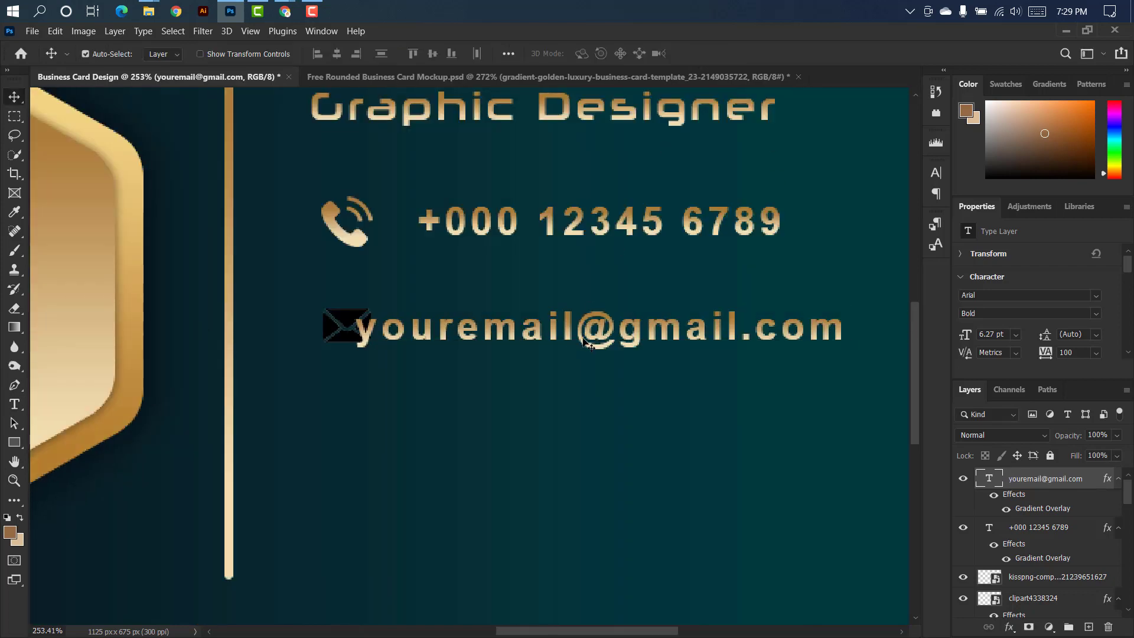
pyautogui.moveTo(589, 348); pyautogui.dragTo(651, 345)
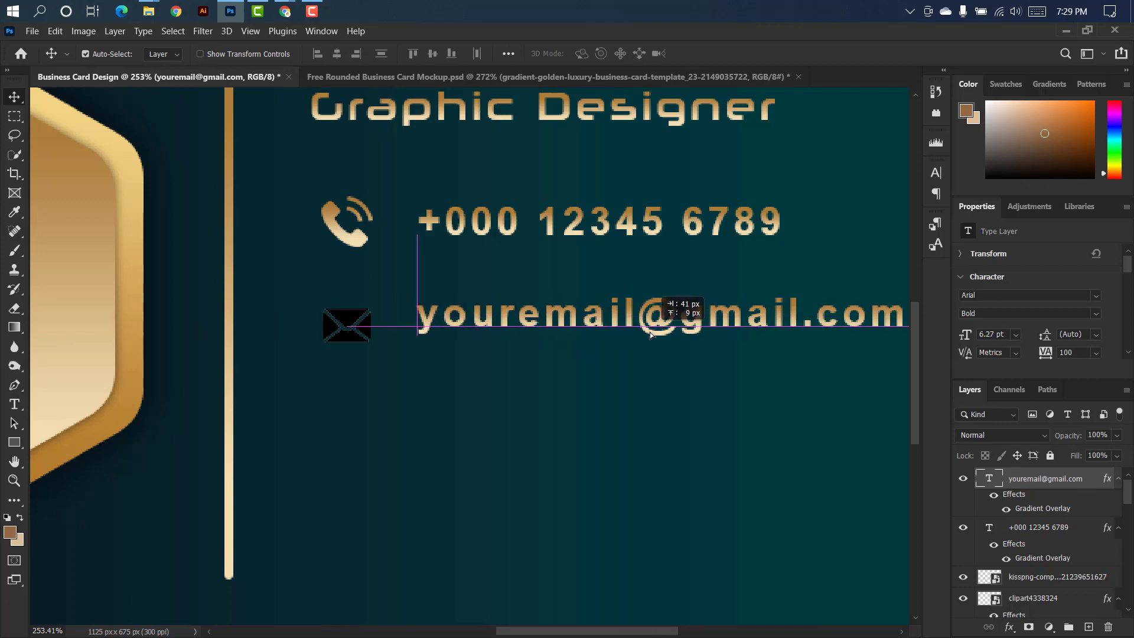
# Enlarge the envelope icon to about 35 by 24 px and nudge it 2 px to the right.
pyautogui.click(369, 334)
pyautogui.hotkey('ctrl', 't')
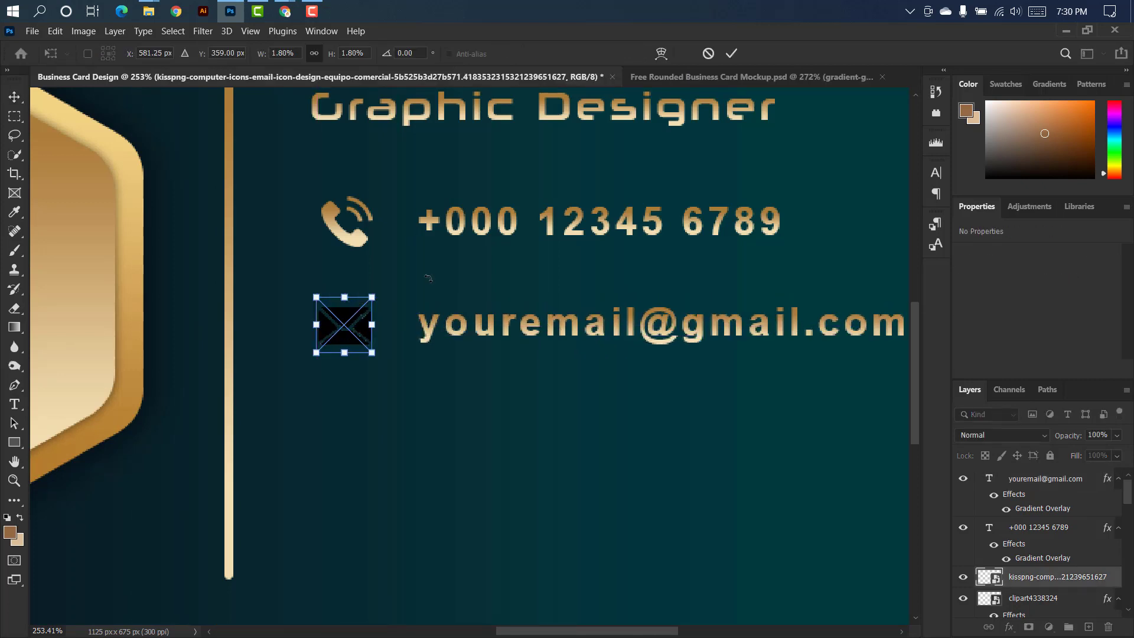
pyautogui.moveTo(371, 297); pyautogui.dragTo(369, 296)
pyautogui.click(731, 53)
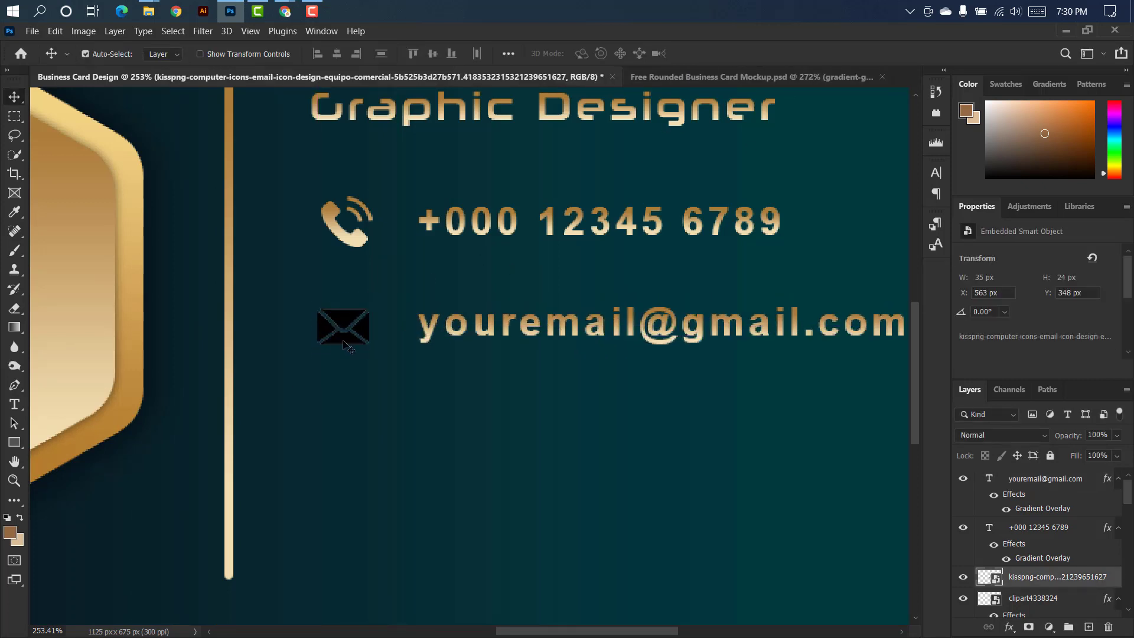
pyautogui.press('Right')
pyautogui.press('Right')
# Apply the gold Gradient Overlay to the envelope icon.
pyautogui.doubleClick(1114, 578)
pyautogui.click(623, 286)
pyautogui.click(1045, 96)
# Place the location pin image from File Explorer's Icon folder below the envelope, scaled to about 28 by 44 px.
pyautogui.scroll(-2, 412, 145)
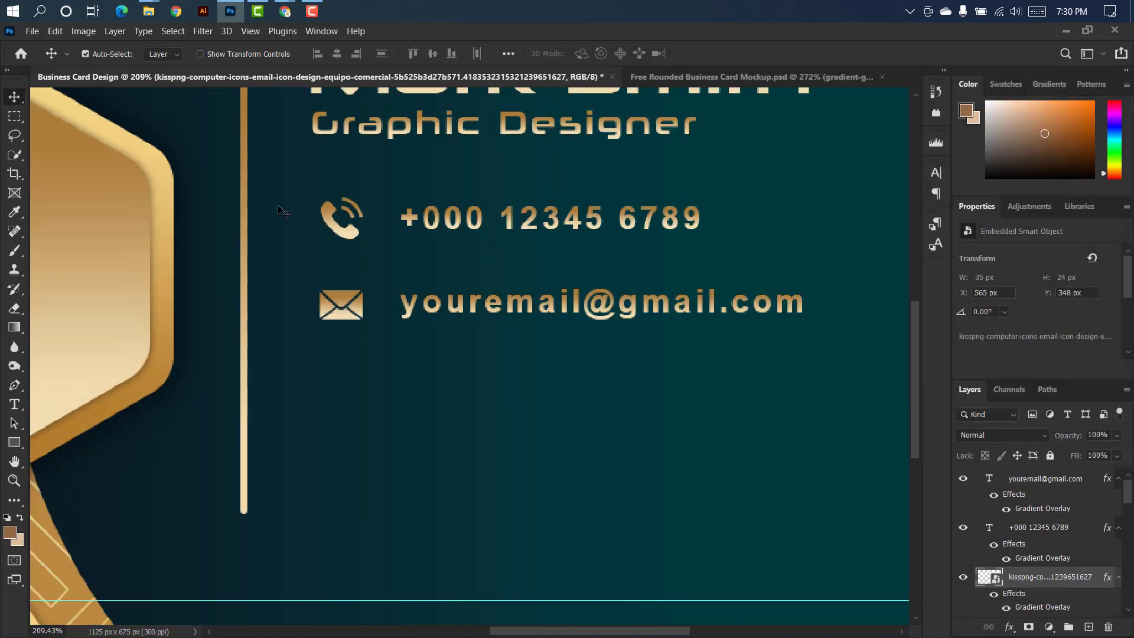
pyautogui.moveTo(148, 11)
pyautogui.click(242, 92)
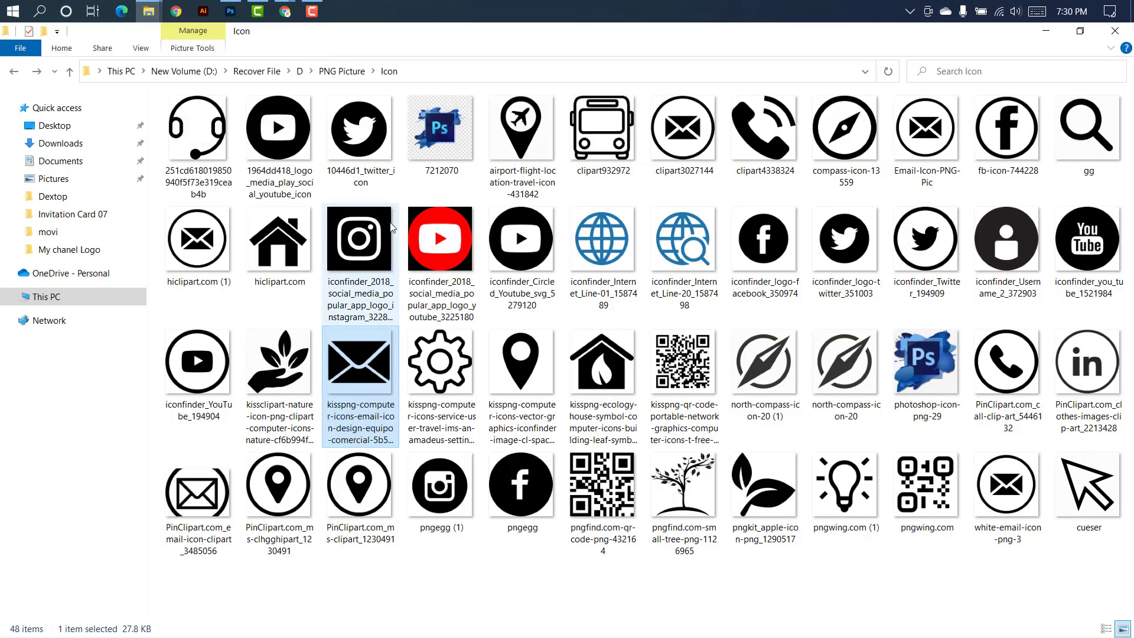
pyautogui.moveTo(521, 360); pyautogui.dragTo(379, 376)
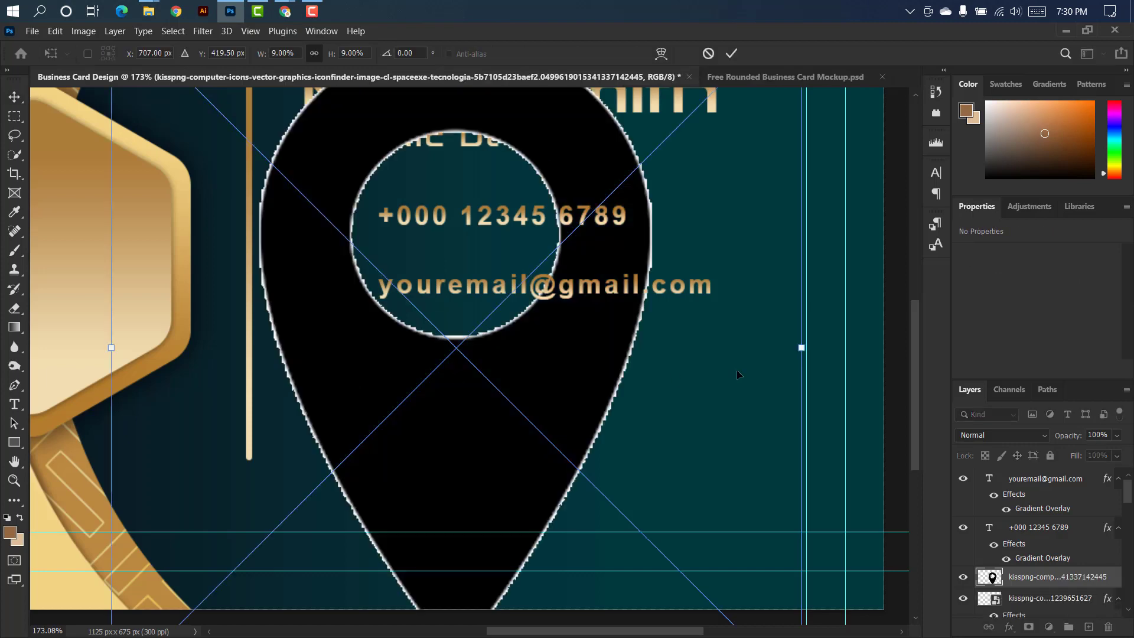
pyautogui.moveTo(802, 347); pyautogui.dragTo(337, 354)
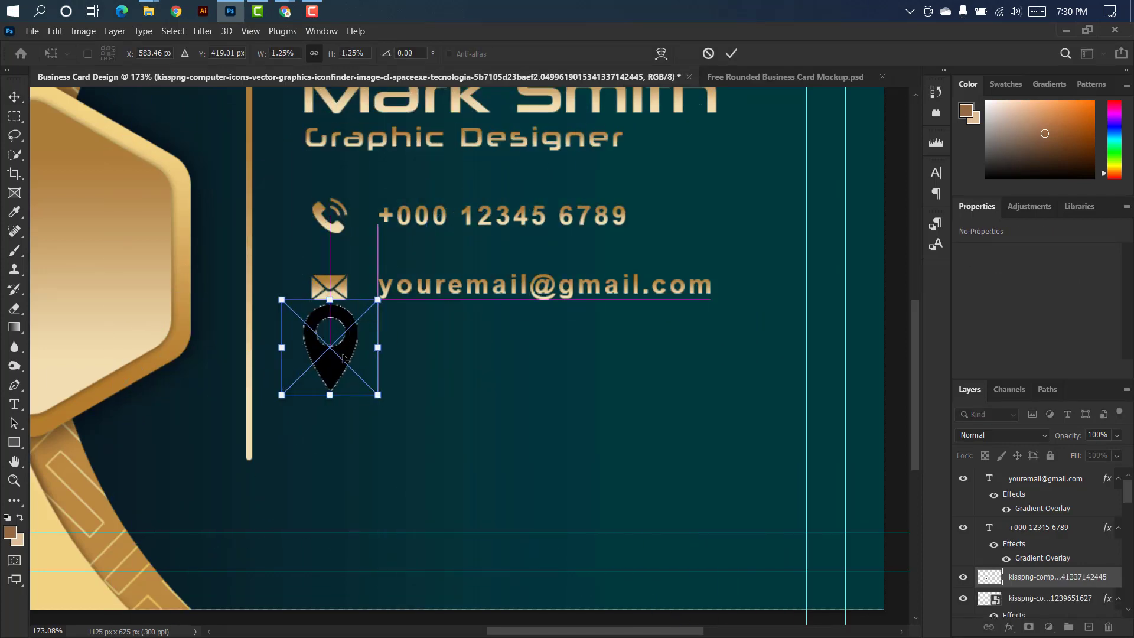
pyautogui.press('Return')
# Apply the gold Gradient Overlay to the location pin icon.
pyautogui.scroll(5, 337, 354)
pyautogui.doubleClick(1117, 577)
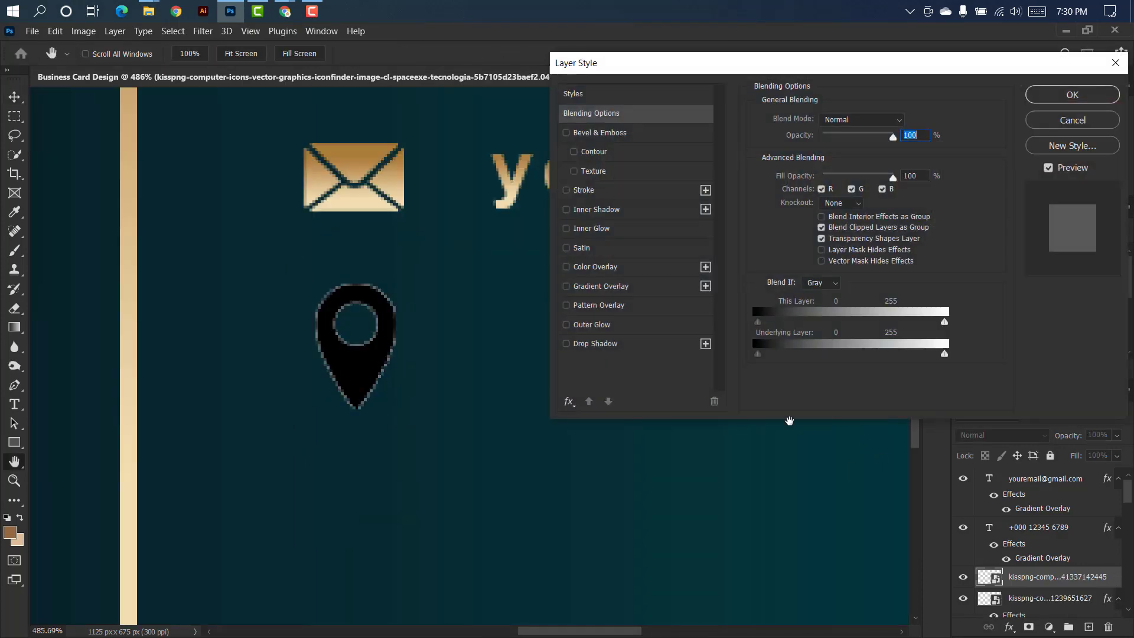
pyautogui.click(652, 292)
pyautogui.click(1068, 93)
# Duplicate the email text beside the location pin, replace it with "your company adress" and align it with the lines above.
pyautogui.scroll(-4, 342, 303)
pyautogui.scroll(-3, 343, 303)
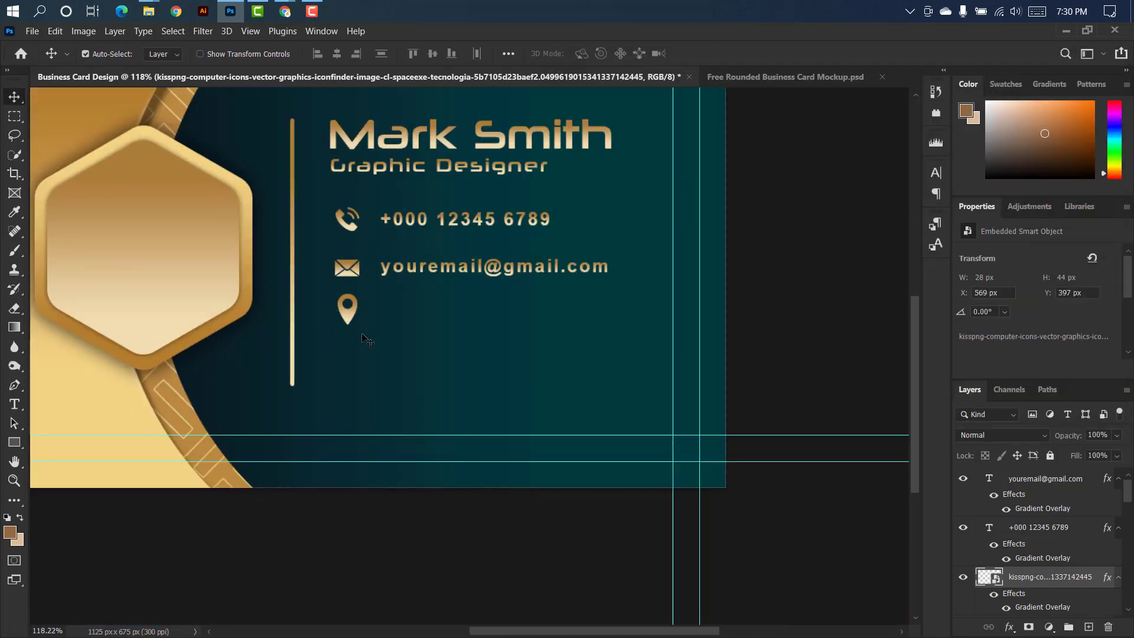
pyautogui.moveTo(411, 275); pyautogui.dragTo(413, 314)
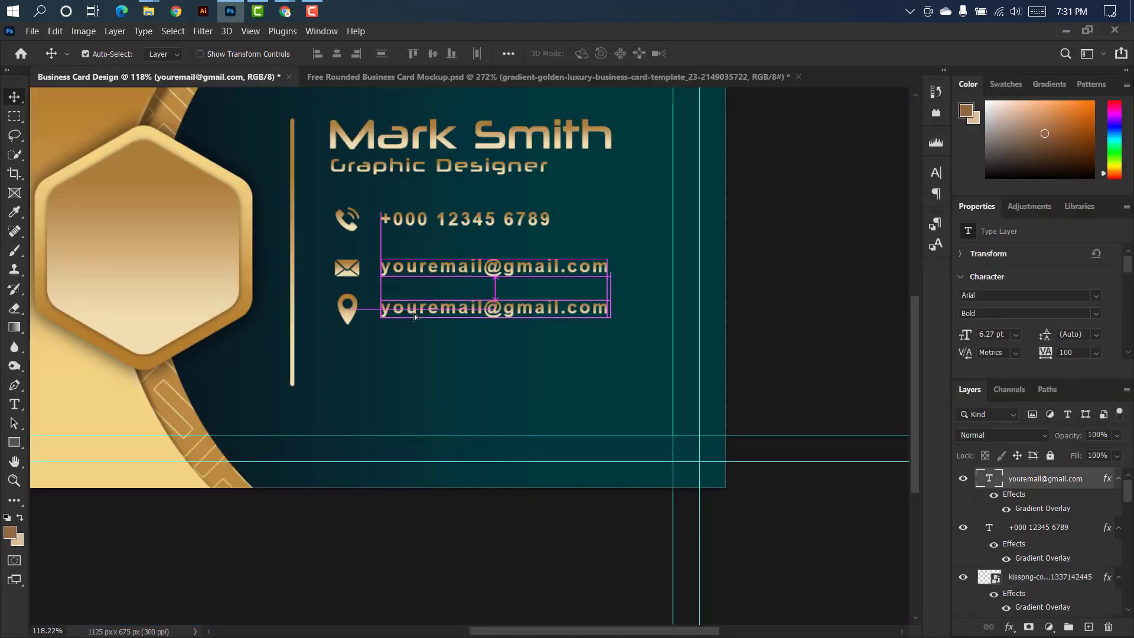
pyautogui.doubleClick(995, 481)
pyautogui.press('BackSpace')
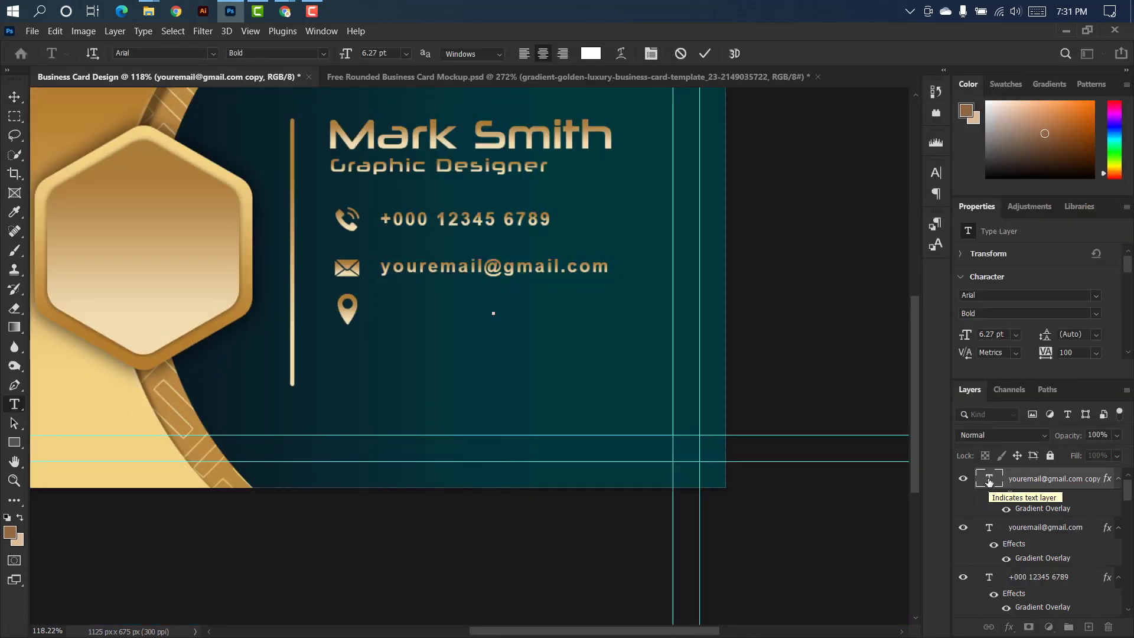
pyautogui.write('your.com')
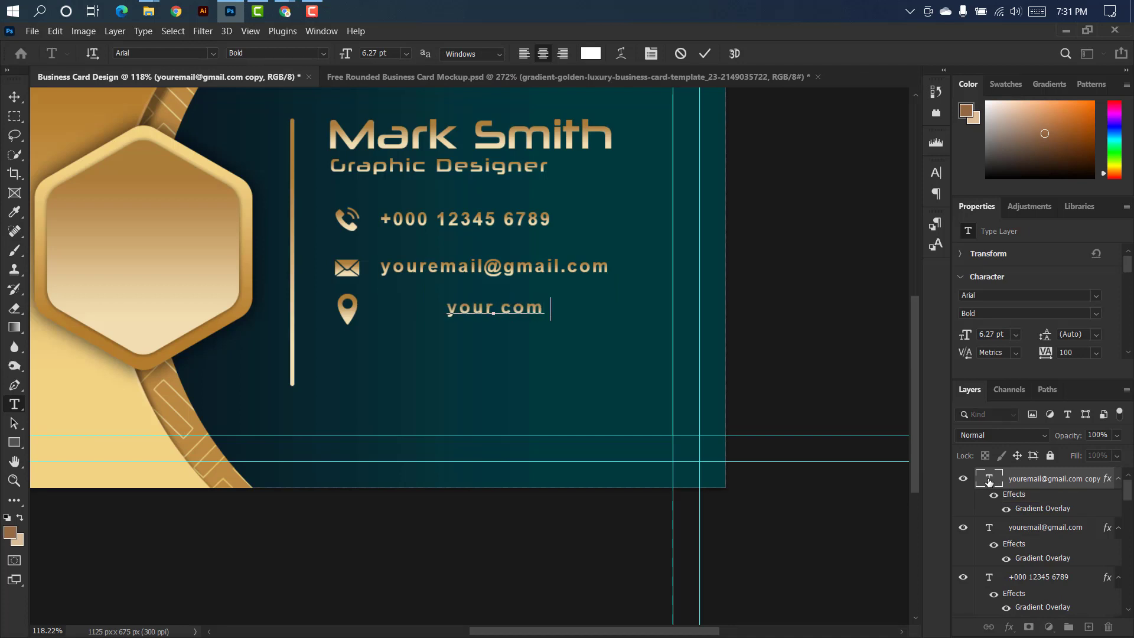
pyautogui.write('pany adress')
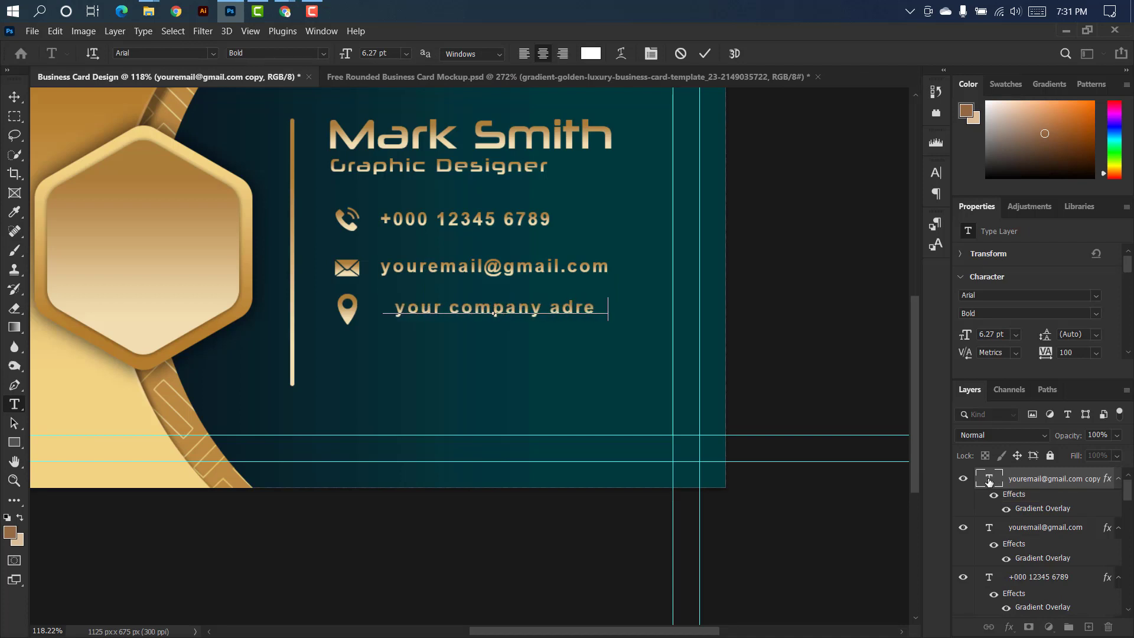
pyautogui.click(705, 53)
pyautogui.press('v')
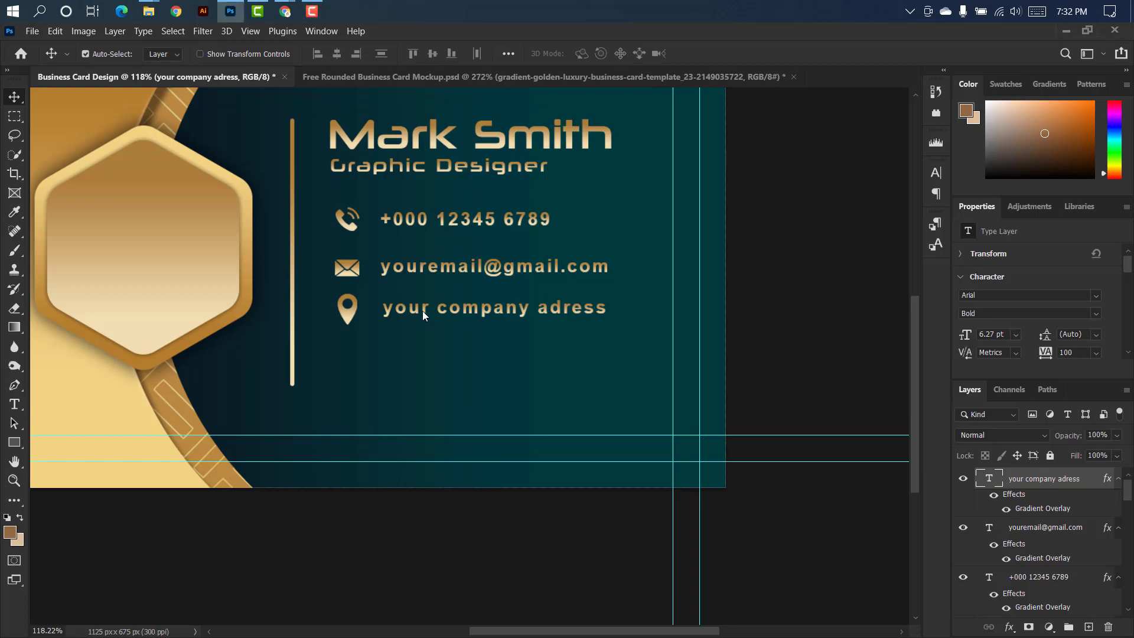
pyautogui.moveTo(423, 311); pyautogui.dragTo(420, 311)
# Place the cueser image from File Explorer's Icon folder below the location pin, scaled to about 51 by 50 px.
pyautogui.moveTo(158, 22)
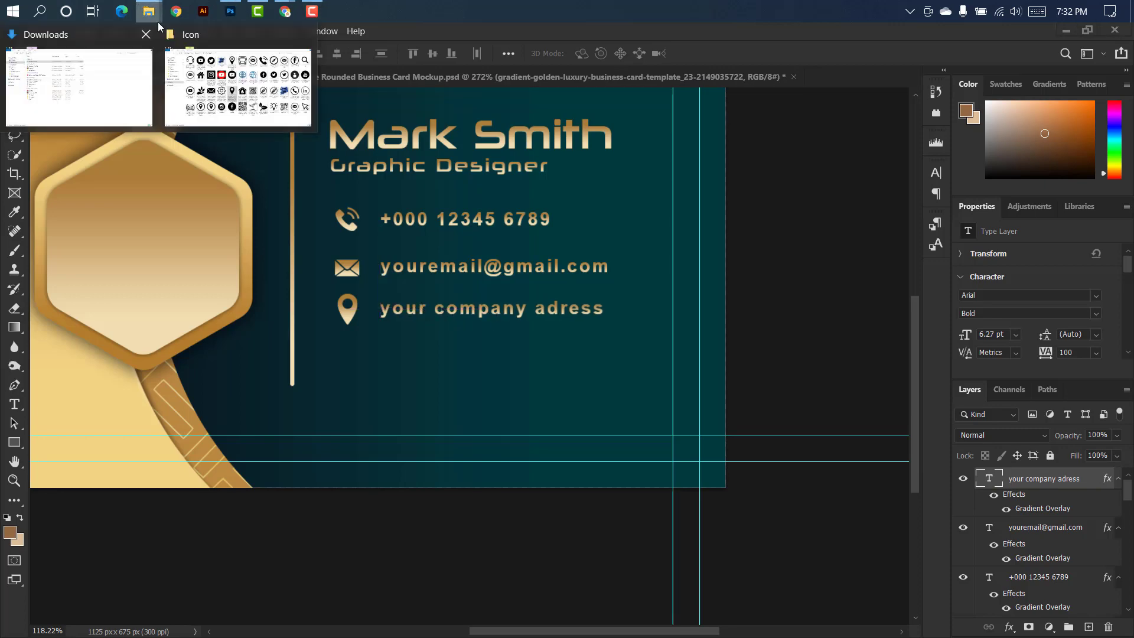
pyautogui.click(236, 86)
pyautogui.moveTo(1073, 485); pyautogui.dragTo(361, 393)
pyautogui.moveTo(613, 287); pyautogui.dragTo(367, 353)
pyautogui.click(732, 54)
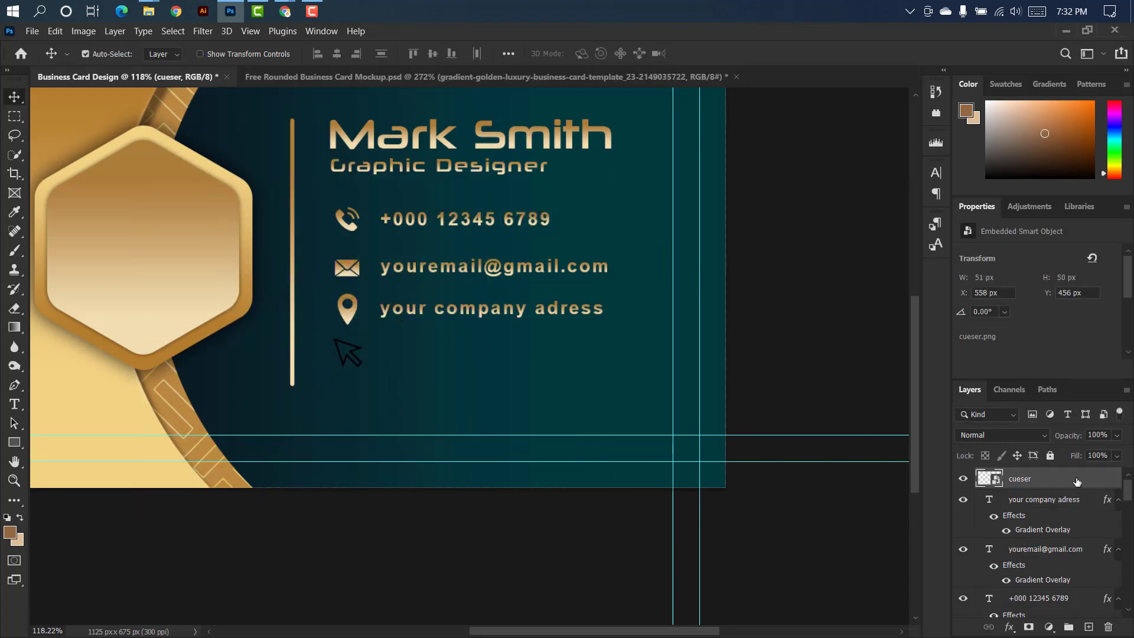
# Apply the gold Gradient Overlay to the cursor icon, shrink it to about 35 by 35 px and center it below the location pin.
pyautogui.click(613, 285)
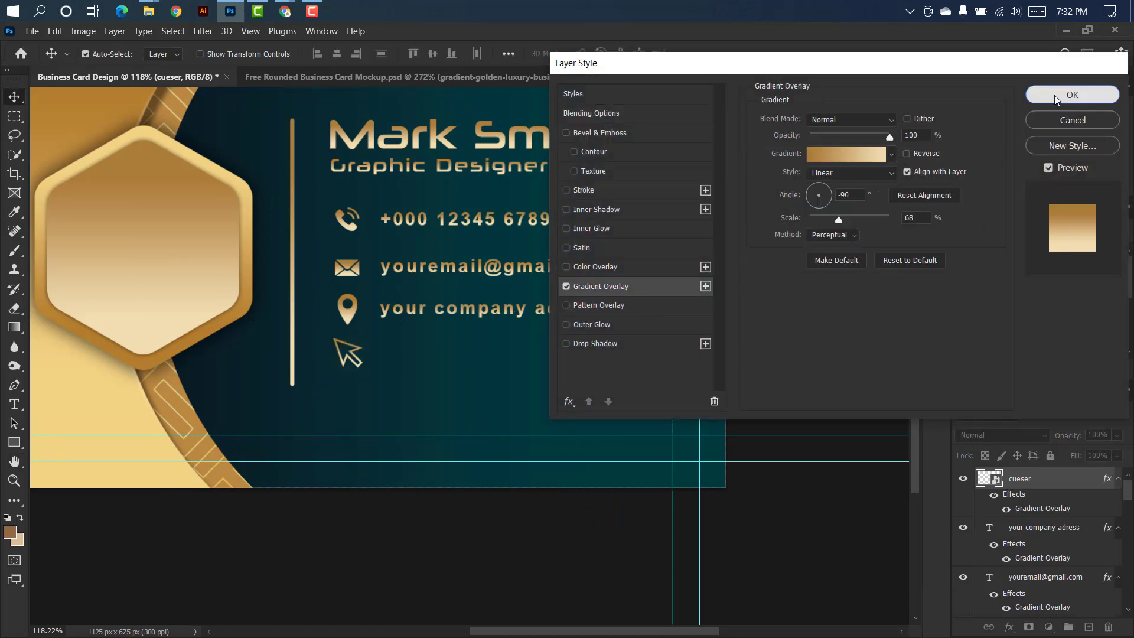
pyautogui.click(1066, 96)
pyautogui.scroll(5, 358, 346)
pyautogui.scroll(4, 358, 346)
pyautogui.hotkey('ctrl', 't')
pyautogui.moveTo(276, 366); pyautogui.dragTo(294, 368)
pyautogui.moveTo(381, 362); pyautogui.dragTo(341, 383)
pyautogui.click(731, 53)
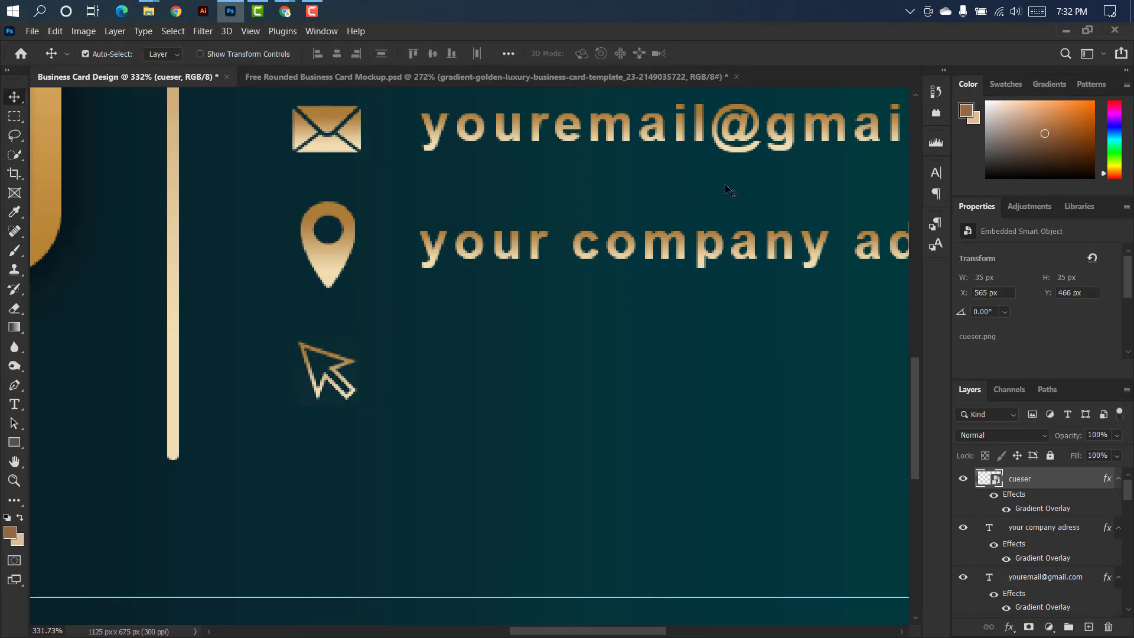
pyautogui.moveTo(715, 260); pyautogui.dragTo(715, 372)
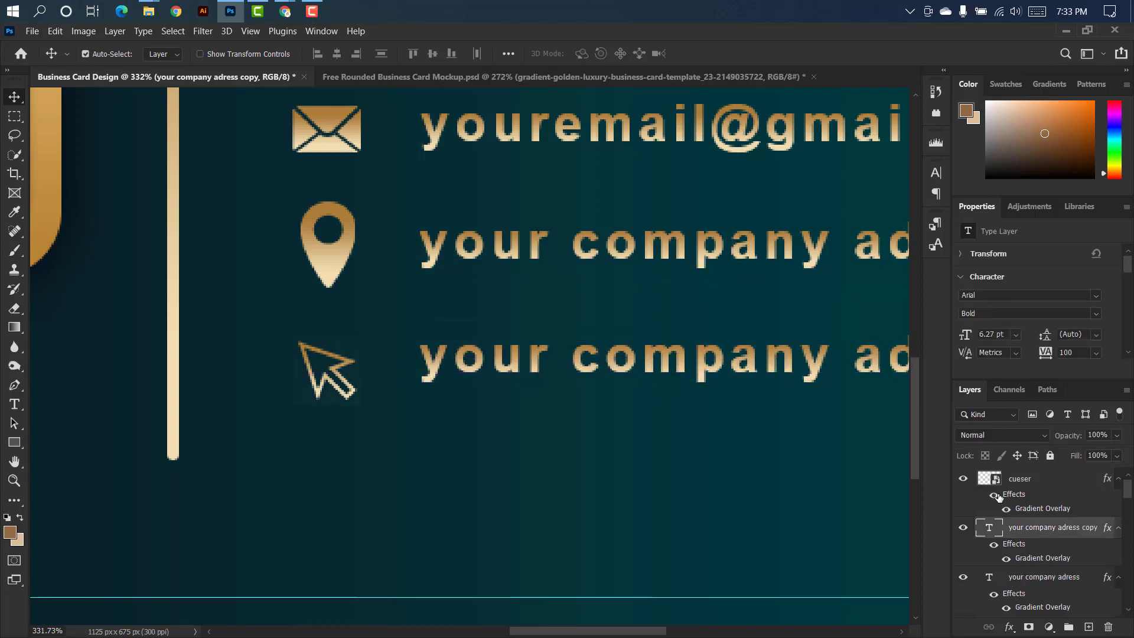
pyautogui.doubleClick(997, 531)
pyautogui.press('BackSpace')
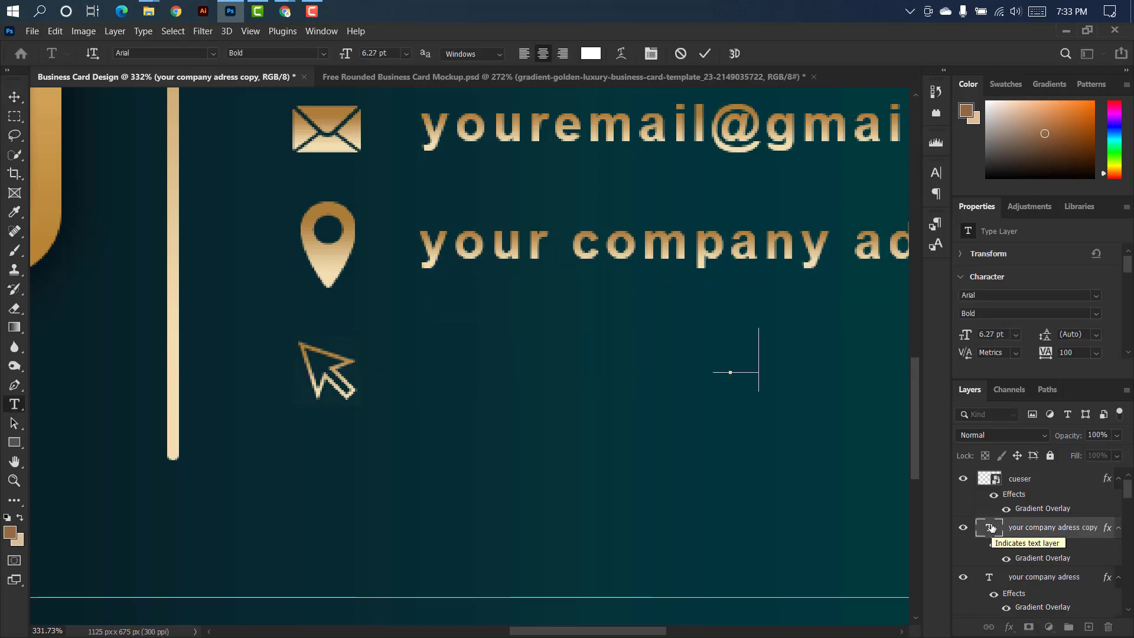
pyautogui.write('www.your')
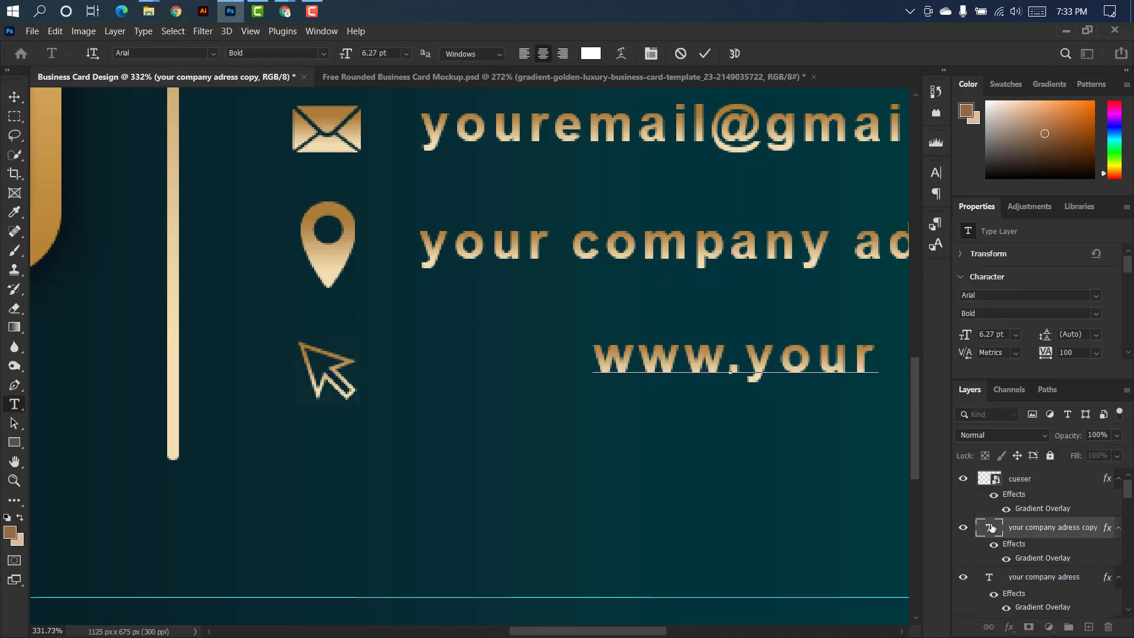
pyautogui.write('web')
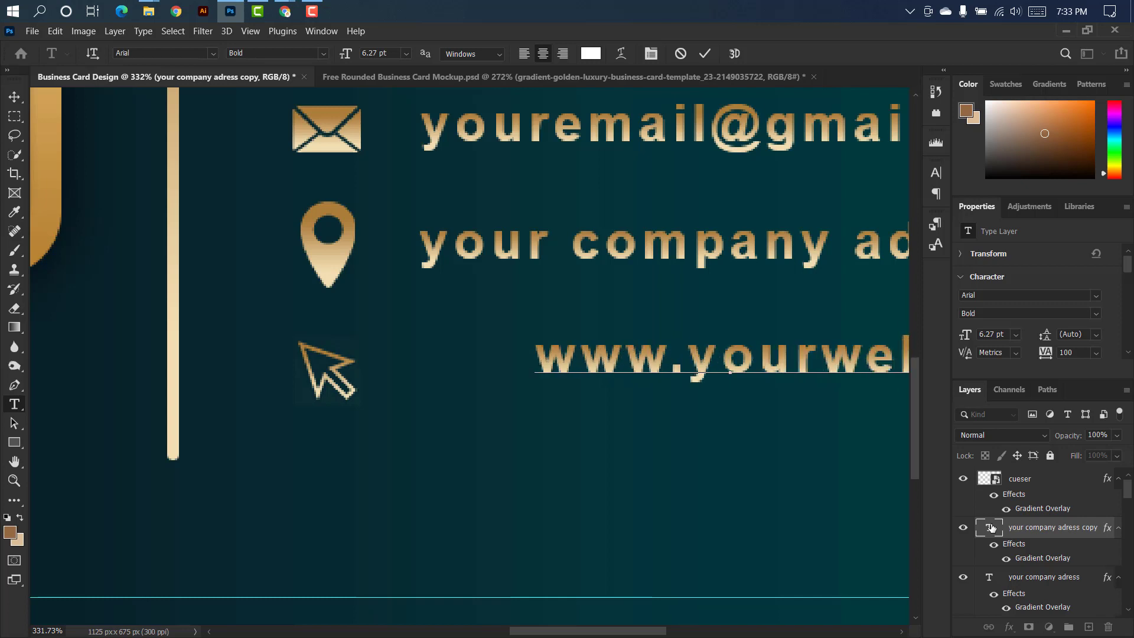
pyautogui.write('site.com')
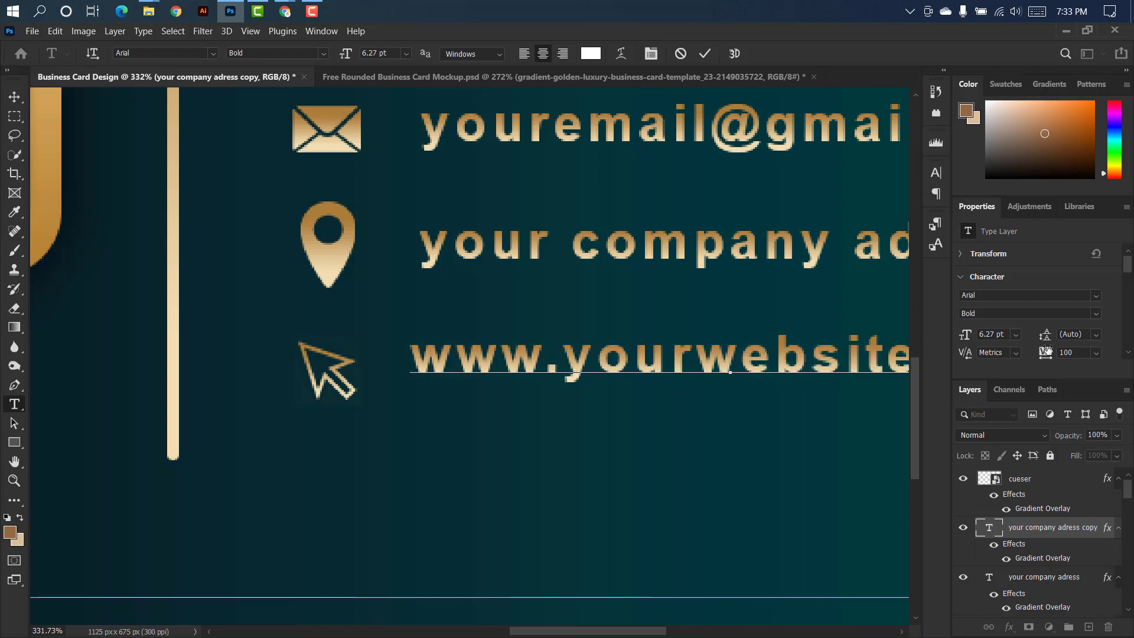
pyautogui.click(705, 54)
pyautogui.press('v')
pyautogui.scroll(-7, 472, 263)
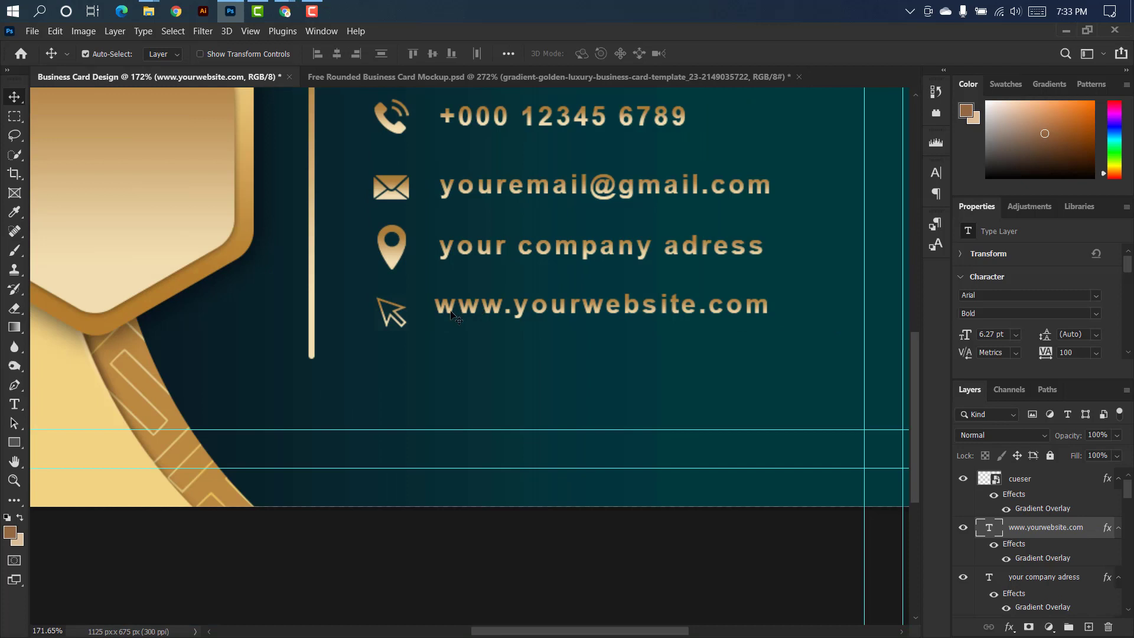
pyautogui.moveTo(451, 314); pyautogui.dragTo(461, 325)
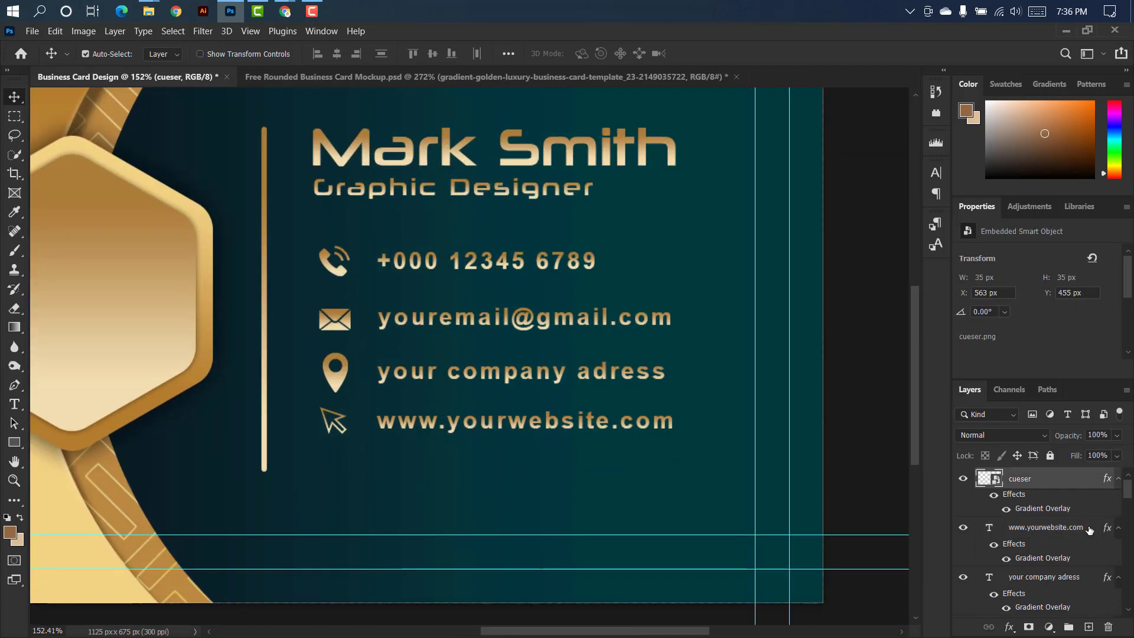
# Scale all four contact icons and their text lines together to about 102% and move them lower, beneath the job title.
pyautogui.keyDown('ctrl'); pyautogui.click(1090, 530); pyautogui.keyUp('ctrl')
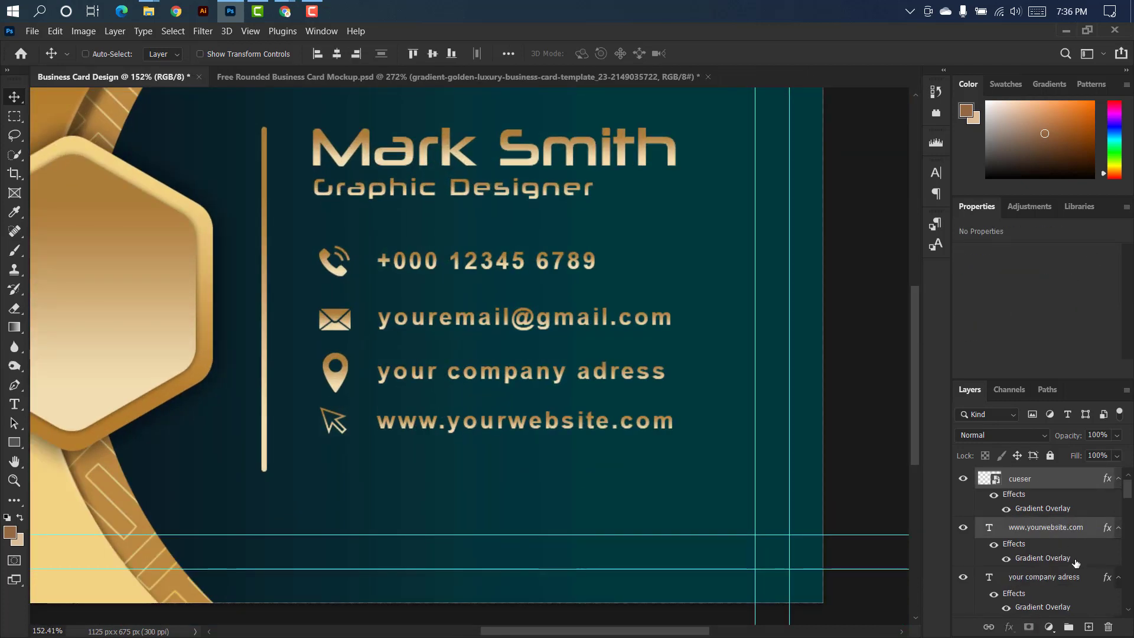
pyautogui.keyDown('ctrl'); pyautogui.click(1091, 582); pyautogui.keyUp('ctrl')
pyautogui.keyDown('ctrl'); pyautogui.click(1072, 578); pyautogui.keyUp('ctrl')
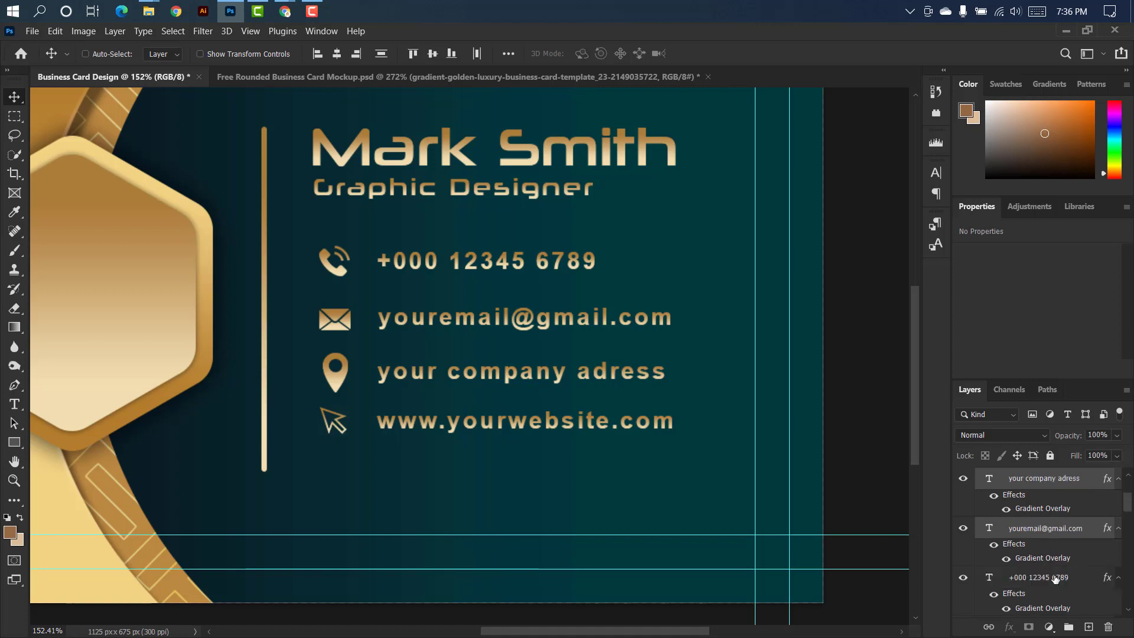
pyautogui.keyDown('ctrl'); pyautogui.click(1059, 579); pyautogui.keyUp('ctrl')
pyautogui.keyDown('ctrl'); pyautogui.click(1069, 578); pyautogui.keyUp('ctrl')
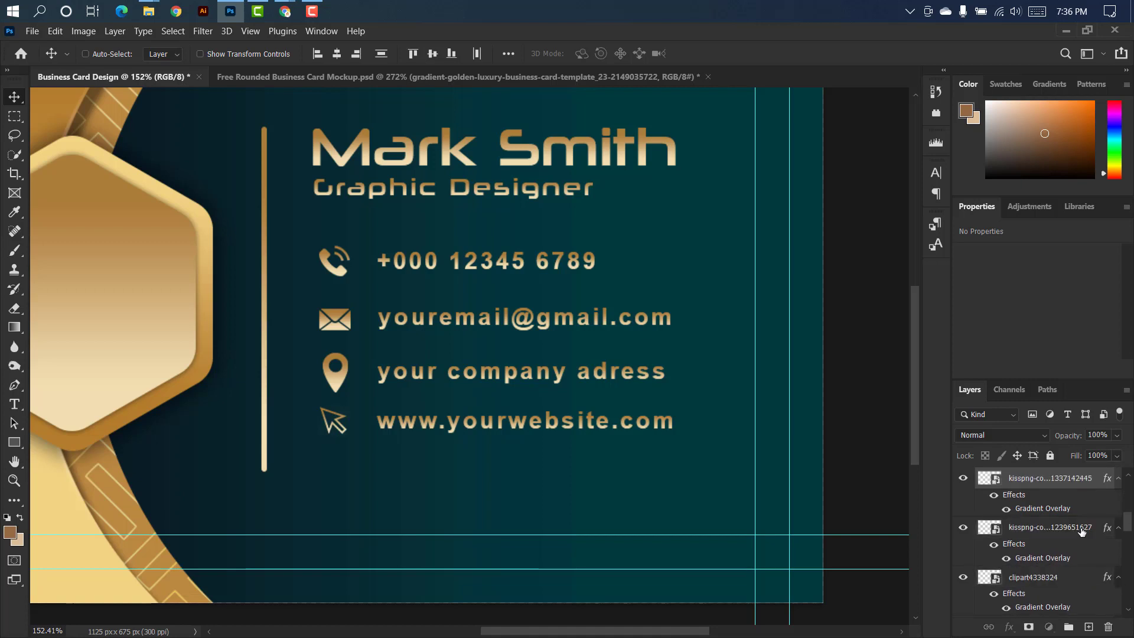
pyautogui.keyDown('ctrl'); pyautogui.click(1082, 531); pyautogui.keyUp('ctrl')
pyautogui.keyDown('ctrl'); pyautogui.click(1067, 577); pyautogui.keyUp('ctrl')
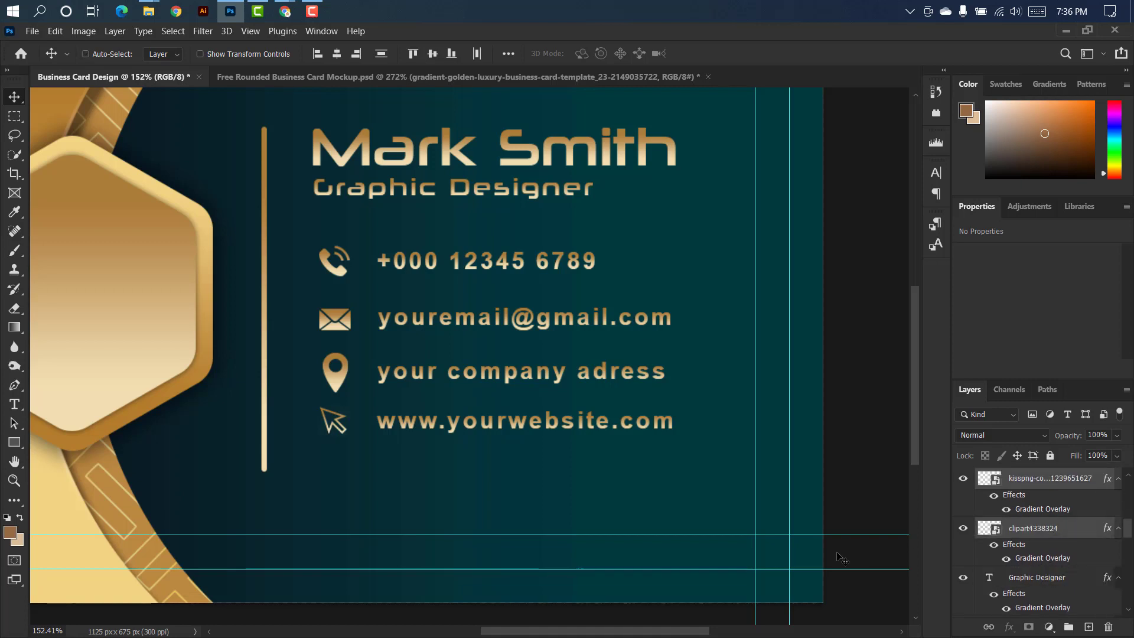
pyautogui.hotkey('ctrl', 't')
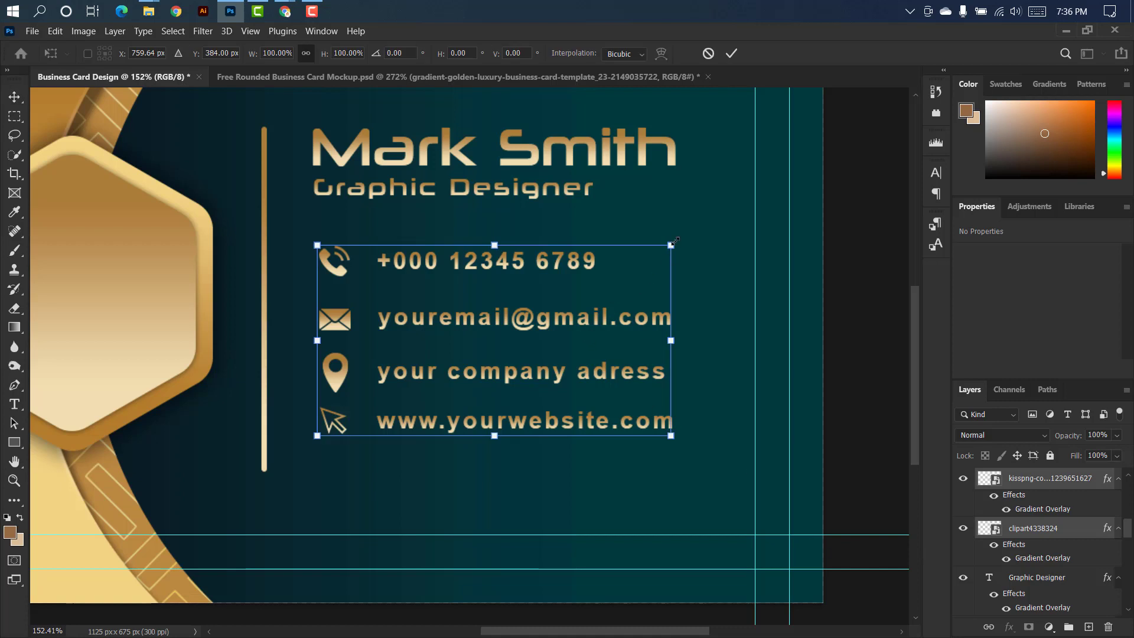
pyautogui.moveTo(672, 243); pyautogui.dragTo(634, 263)
pyautogui.moveTo(635, 264); pyautogui.dragTo(616, 274)
pyautogui.scroll(-5, 516, 243)
pyautogui.moveTo(498, 299); pyautogui.dragTo(498, 307)
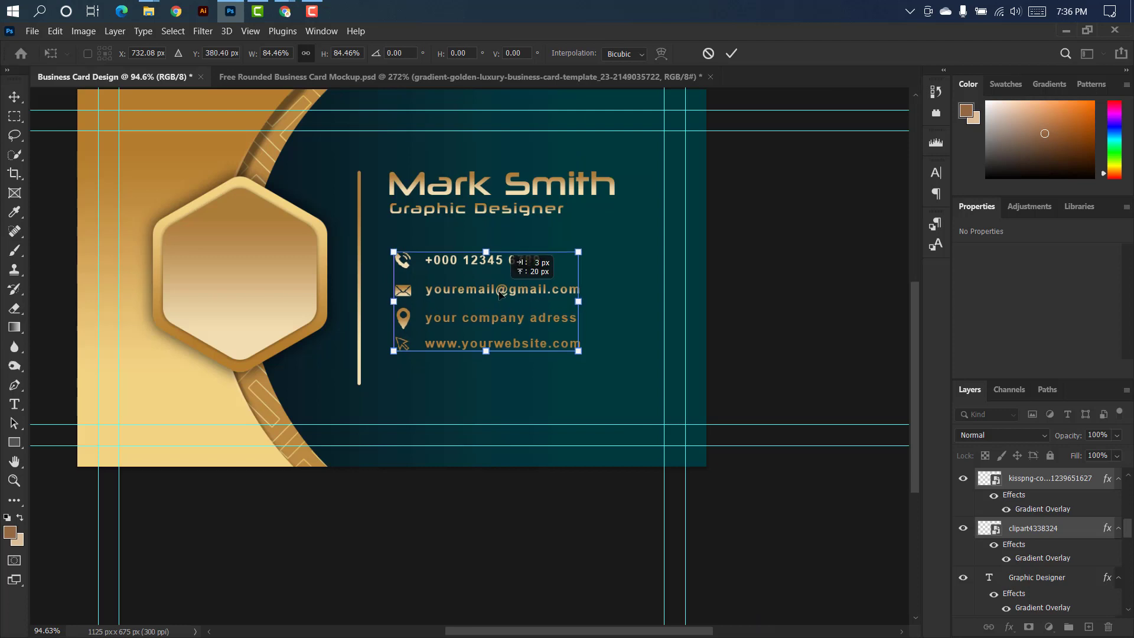
pyautogui.moveTo(577, 321); pyautogui.dragTo(611, 325)
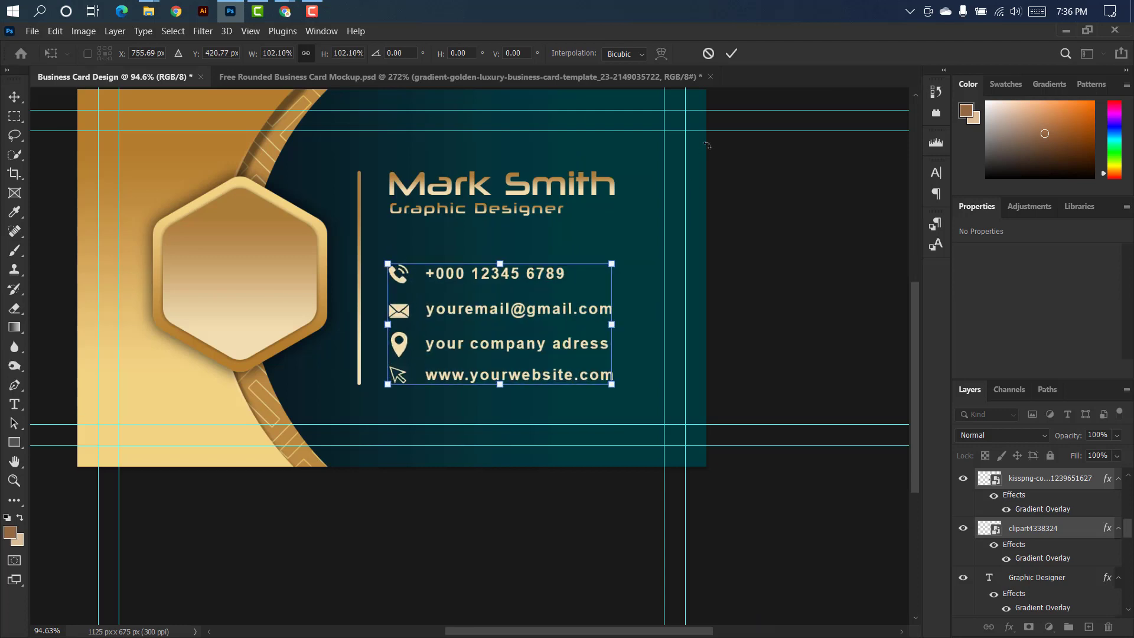
pyautogui.click(736, 49)
pyautogui.scroll(-1, 573, 171)
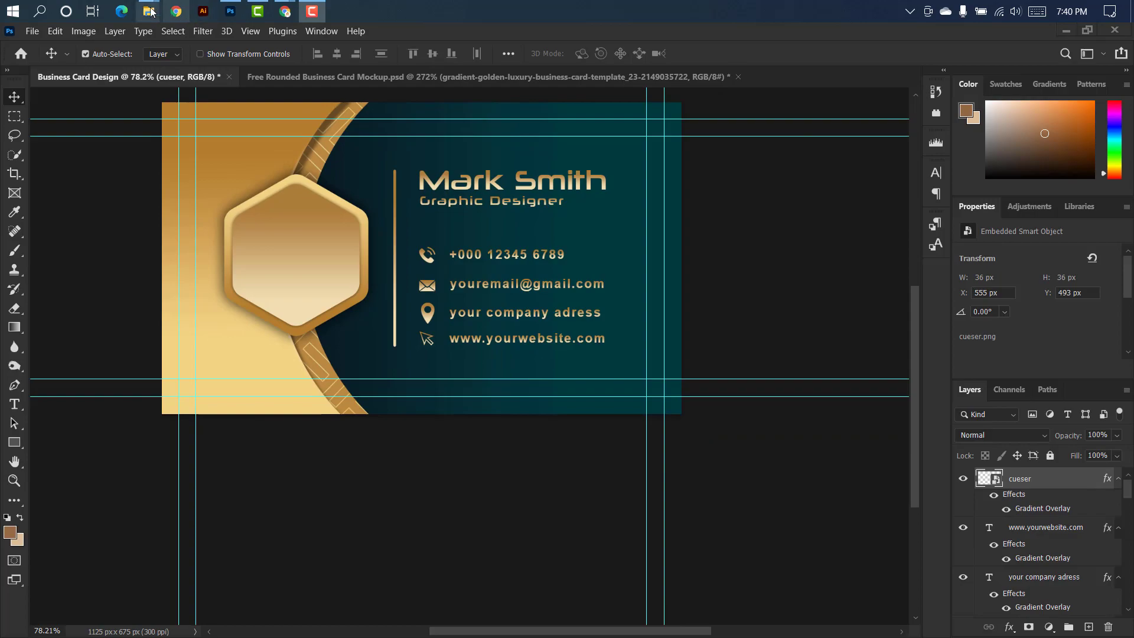
# Place My Logo Design png 3 from File Explorer's My chanel Logo folder inside the hexagon, scaled to about 6.71%.
pyautogui.moveTo(148, 11)
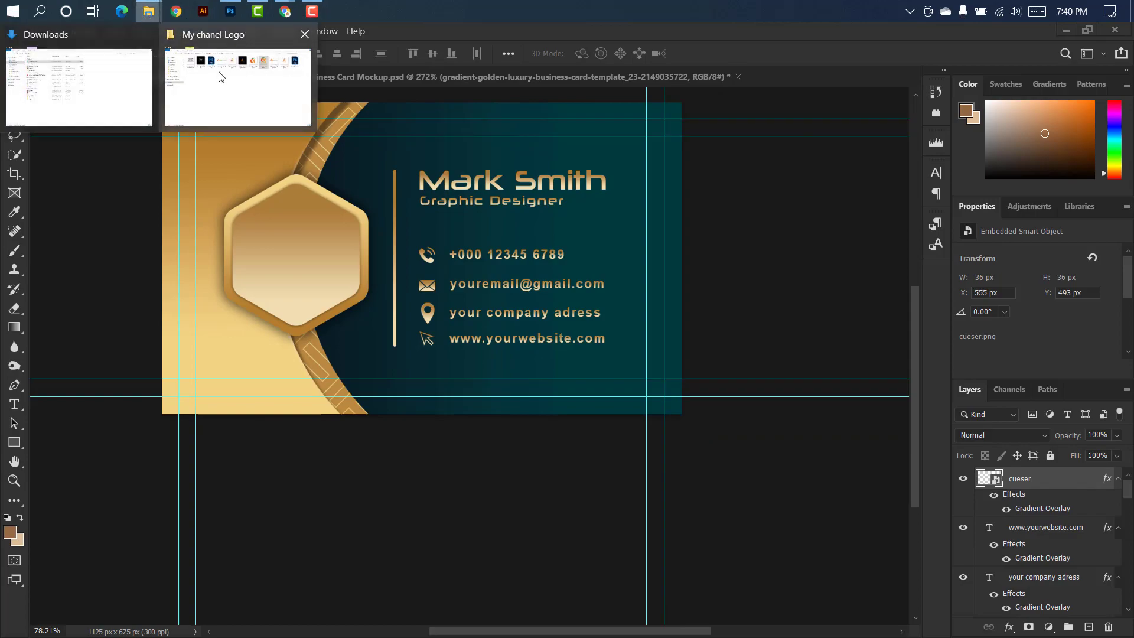
pyautogui.click(237, 82)
pyautogui.moveTo(765, 133); pyautogui.dragTo(403, 155)
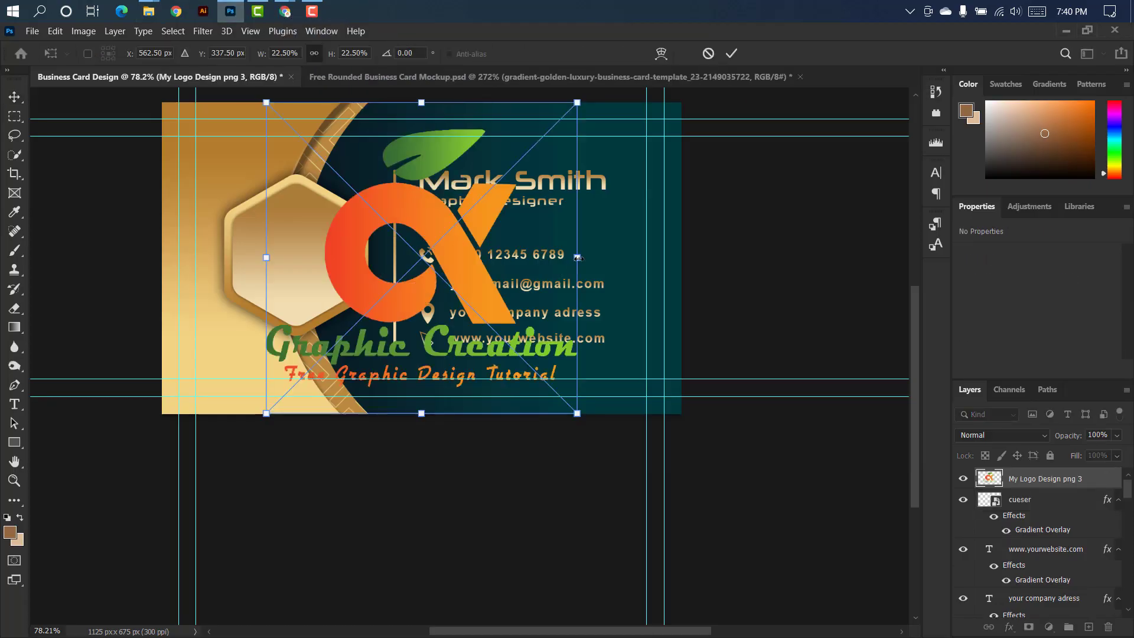
pyautogui.moveTo(578, 258); pyautogui.dragTo(249, 250)
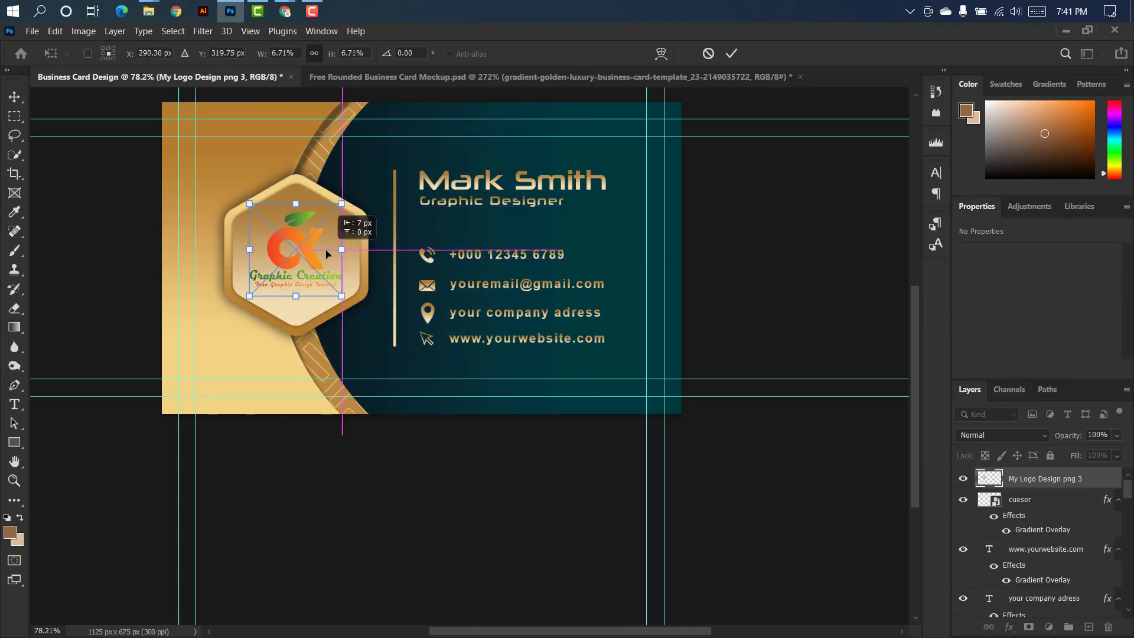
pyautogui.click(733, 54)
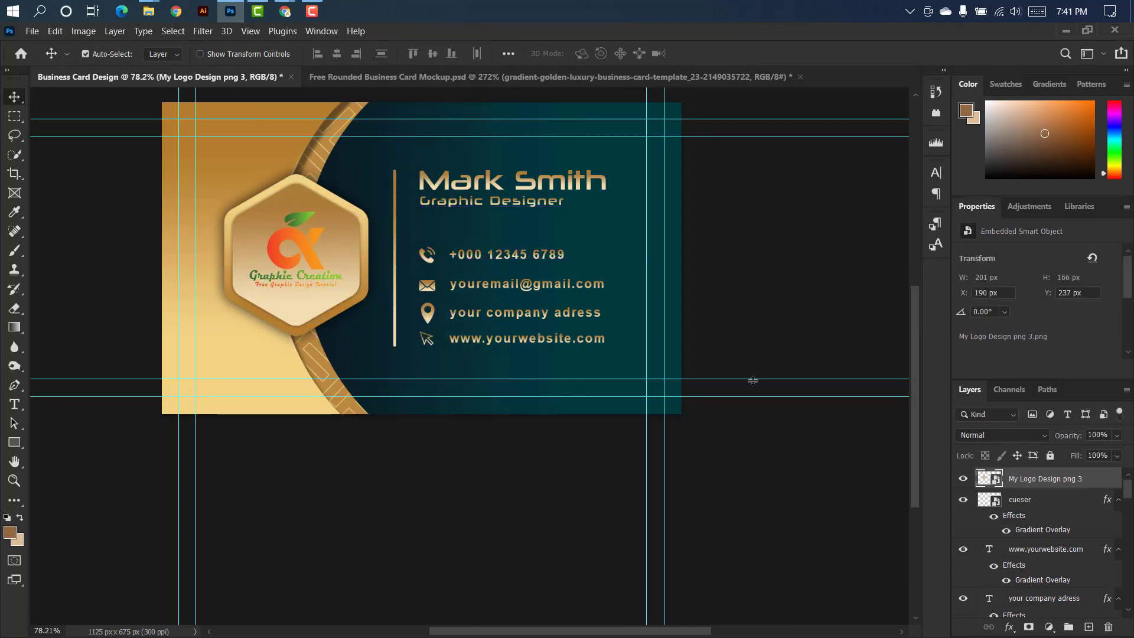
# Apply a linear 90° Gradient Overlay from #08222a to #1e5b63 at 68% scale to the logo.
pyautogui.doubleClick(1110, 478)
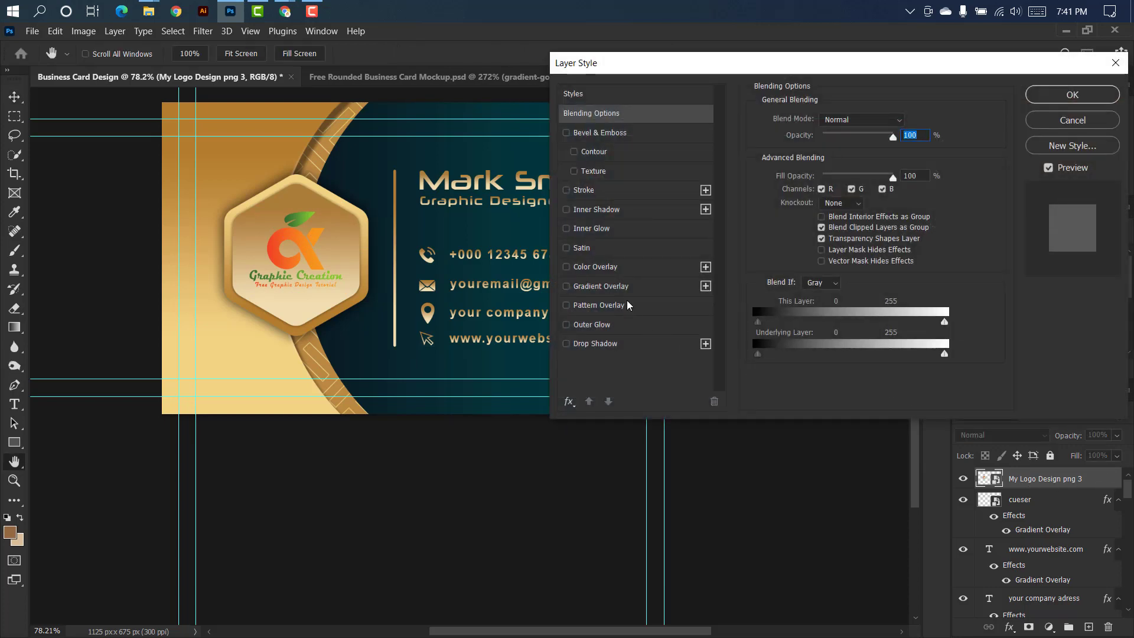
pyautogui.click(642, 287)
pyautogui.click(833, 154)
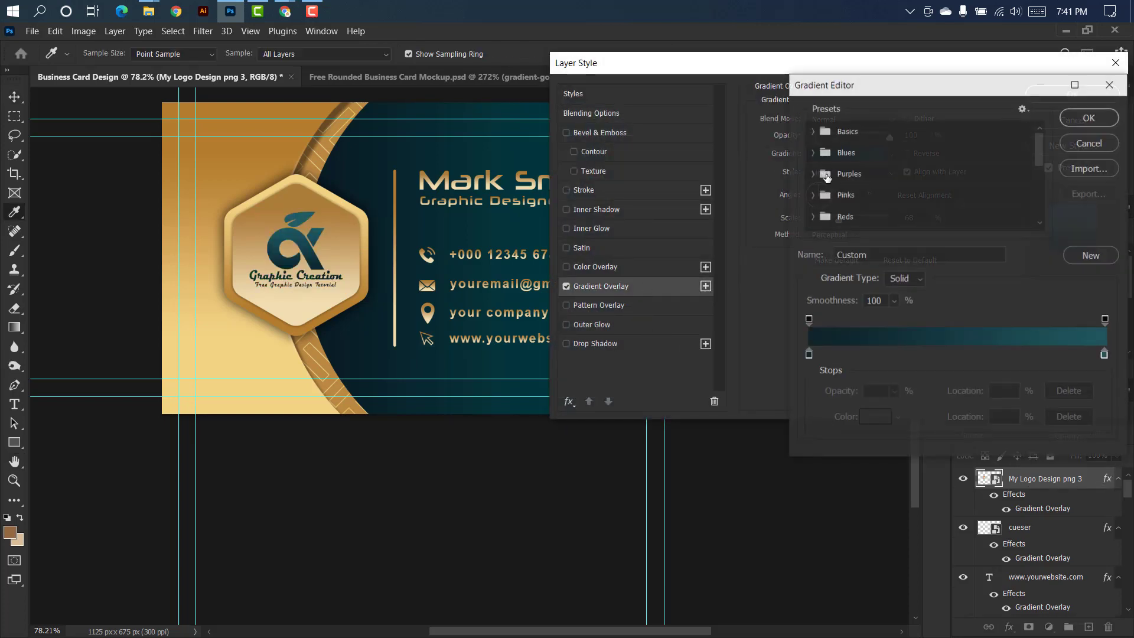
pyautogui.doubleClick(808, 355)
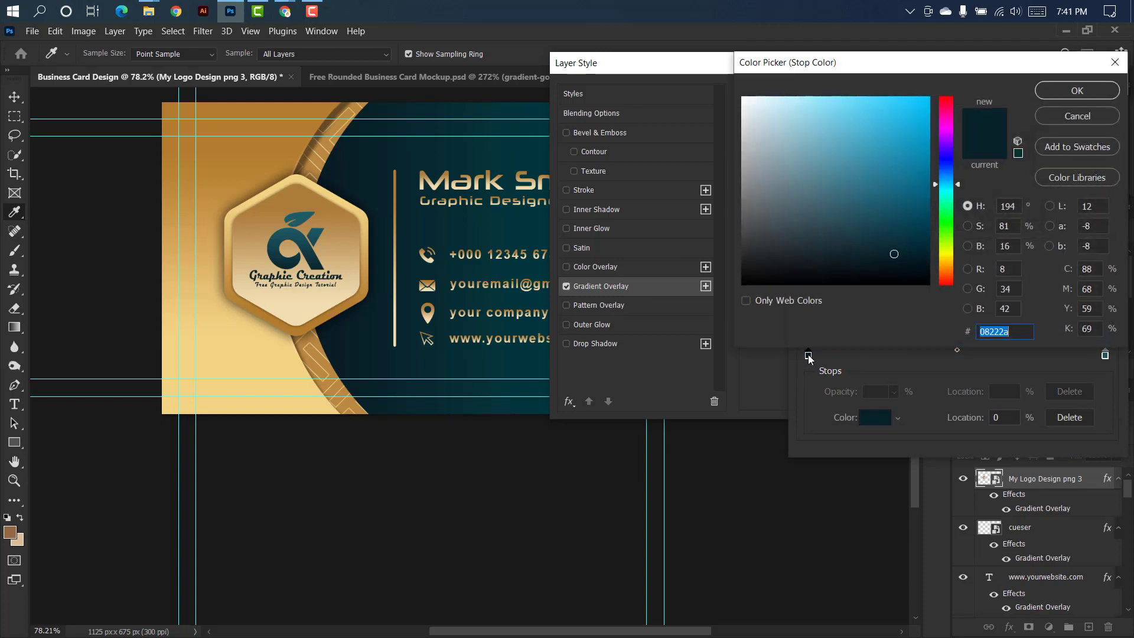
pyautogui.click(1077, 91)
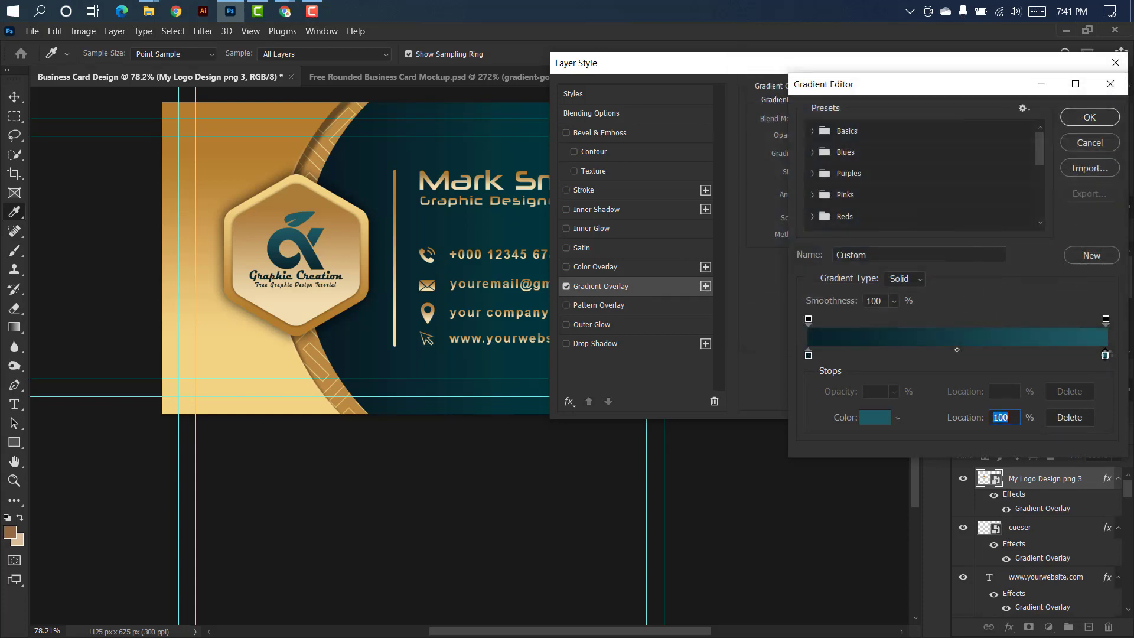
pyautogui.doubleClick(1105, 355)
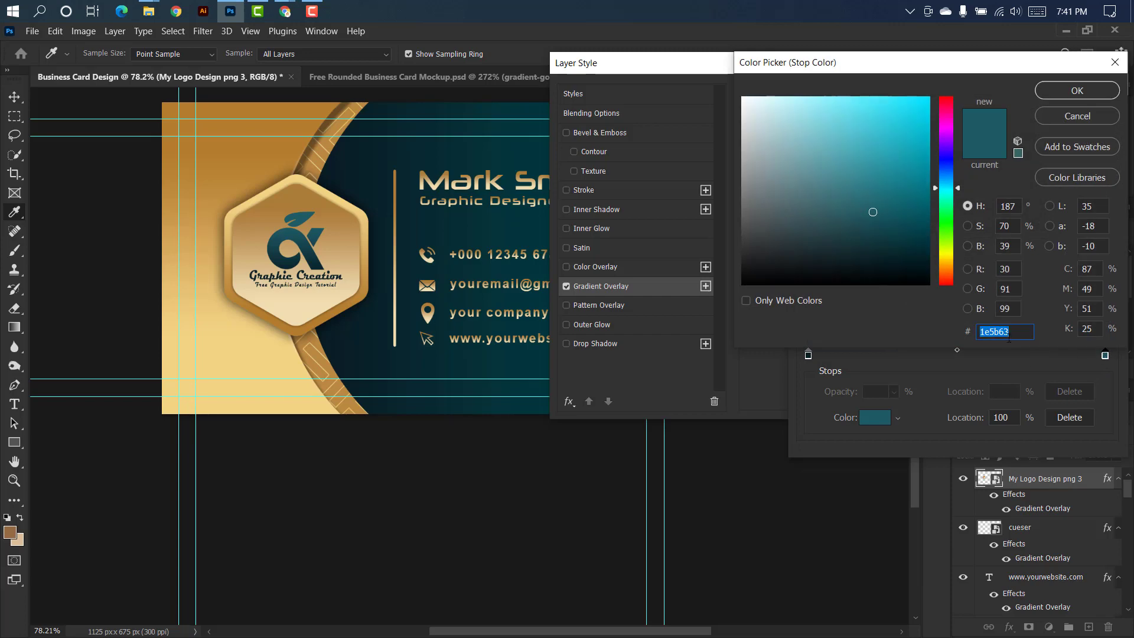
pyautogui.click(1061, 92)
pyautogui.click(1087, 121)
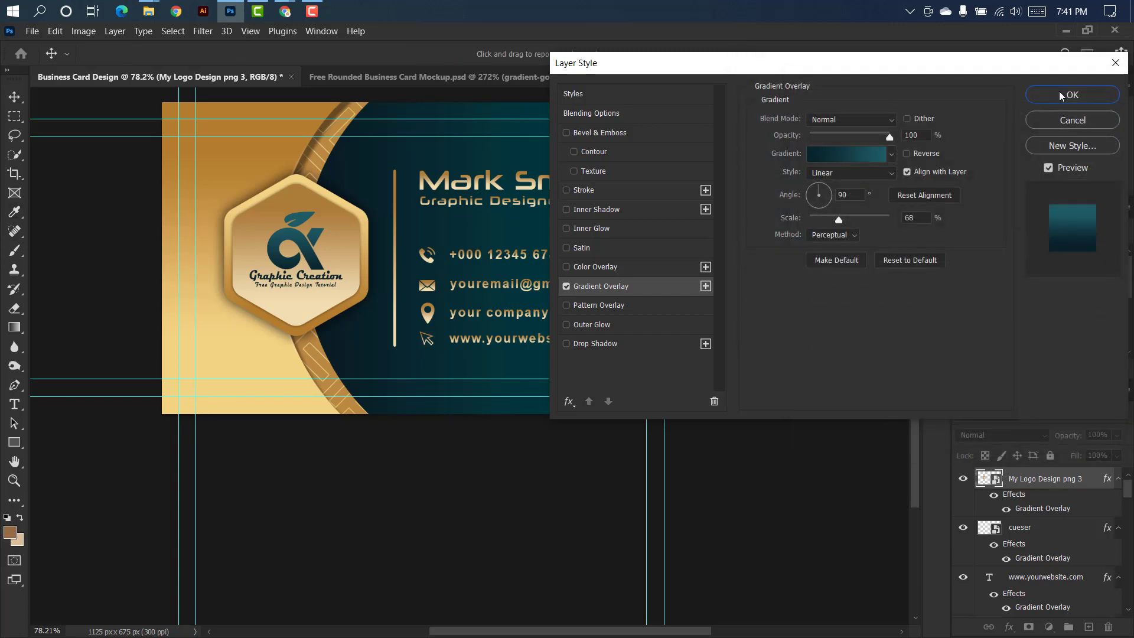
pyautogui.click(1062, 95)
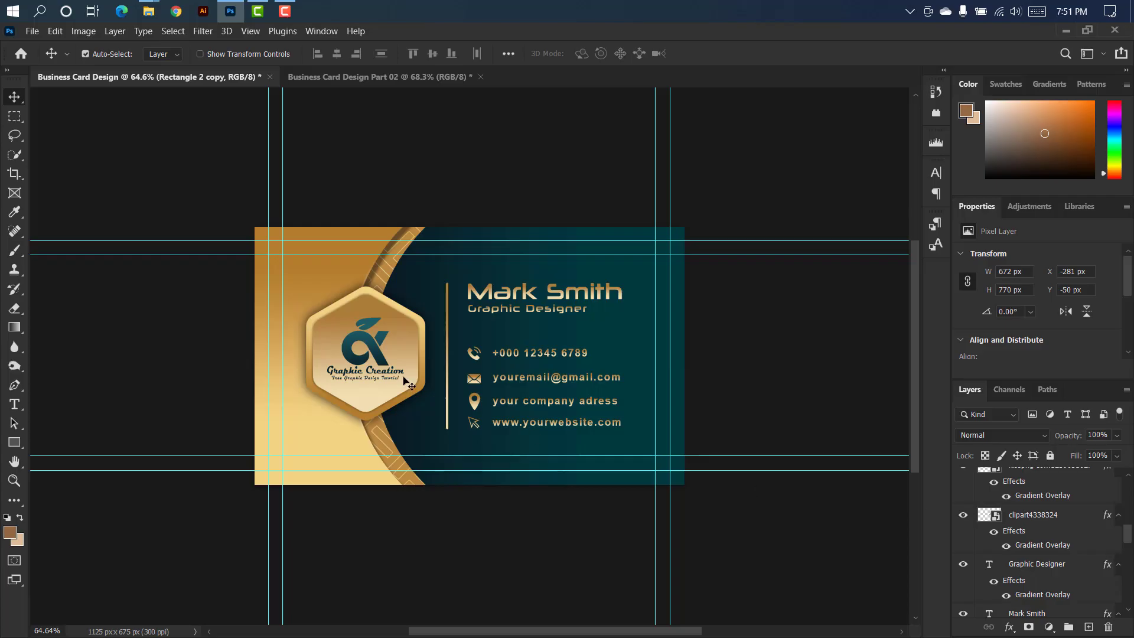
# Copy the teal background, gold shape, geometric pattern and both curve layers into the Business Card Design Part 02 document.
pyautogui.moveTo(1124, 536); pyautogui.dragTo(1128, 597)
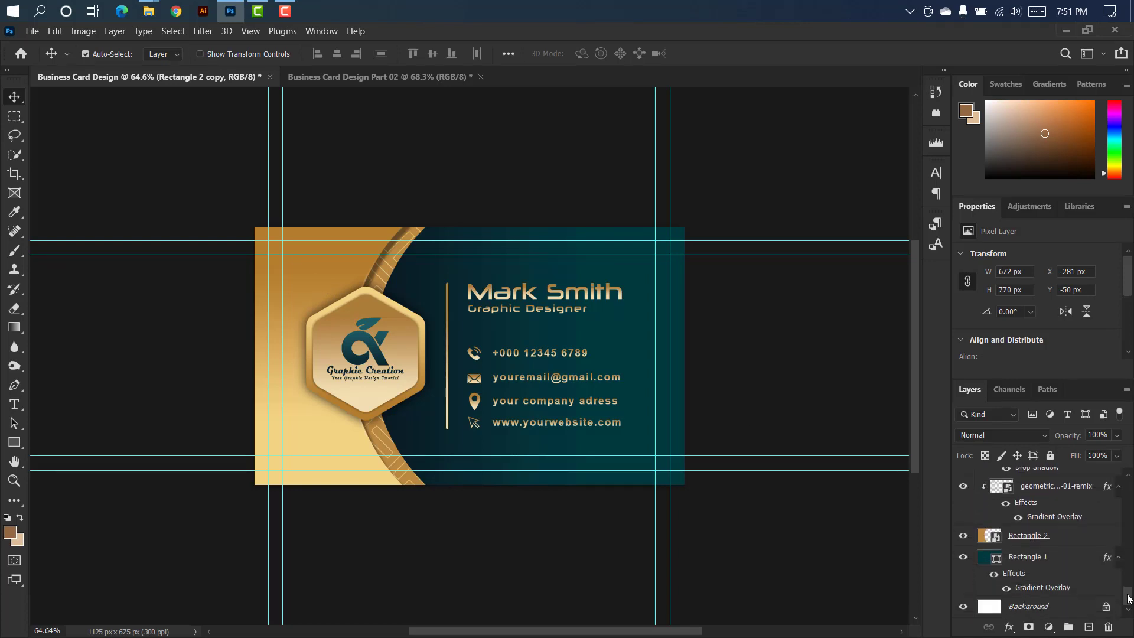
pyautogui.click(1073, 569)
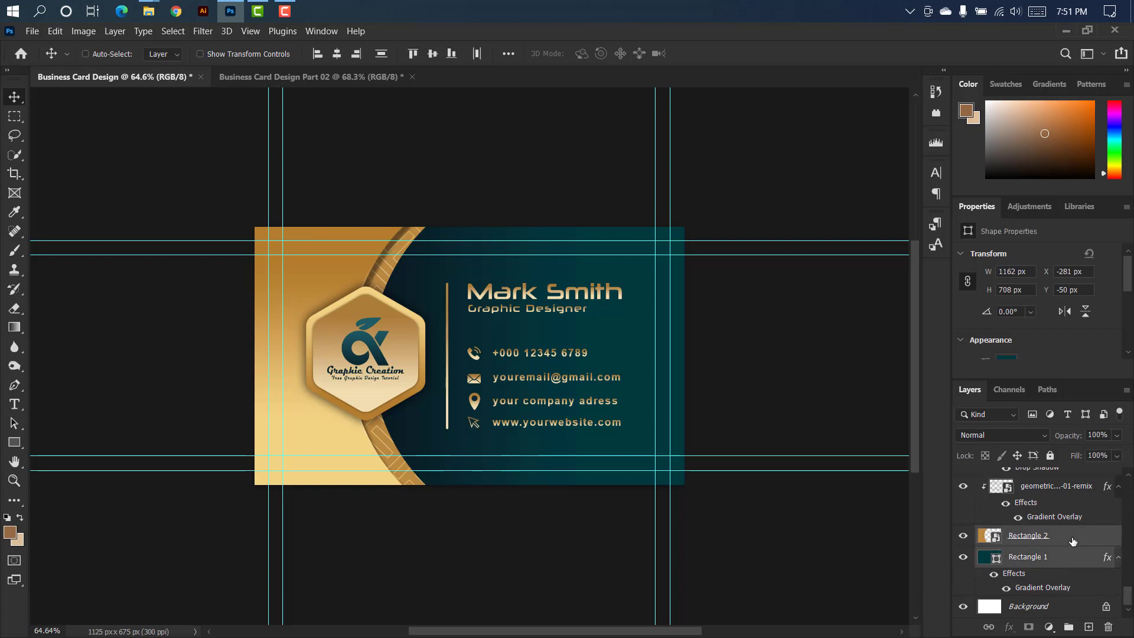
pyautogui.moveTo(1126, 600); pyautogui.dragTo(1127, 562)
pyautogui.keyDown('ctrl'); pyautogui.click(1104, 571); pyautogui.keyUp('ctrl')
pyautogui.moveTo(1094, 597); pyautogui.dragTo(423, 289)
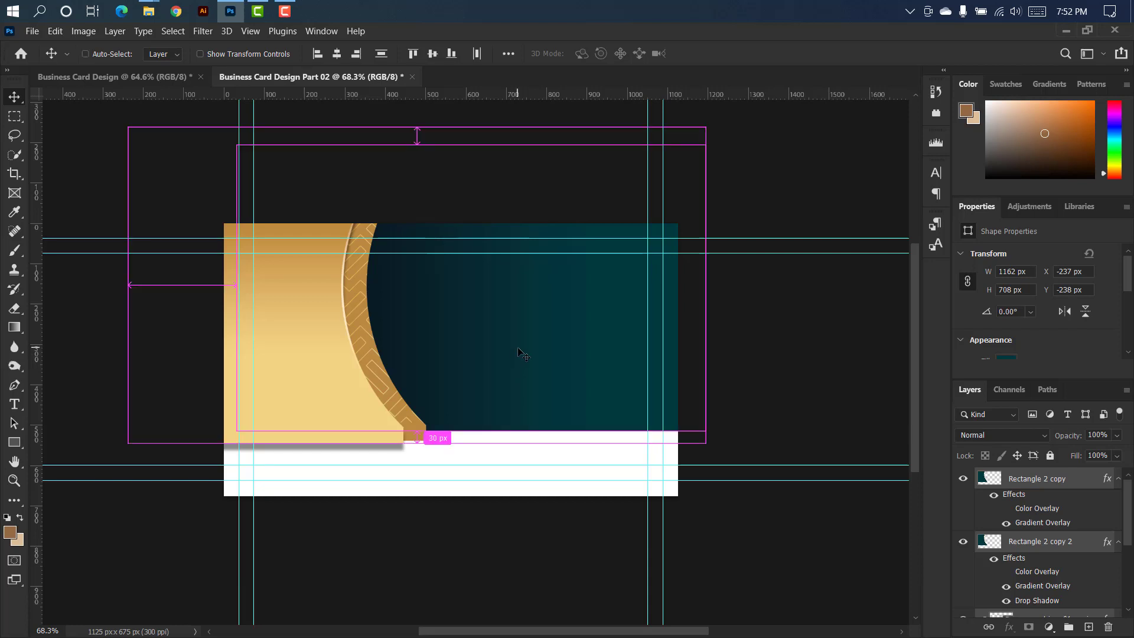
# Move the copied gold curves to cover the card's left side, and shift the teal Rectangle 1 to fill the card.
pyautogui.hotkey('ctrl', 't')
pyautogui.moveTo(514, 345); pyautogui.dragTo(449, 400)
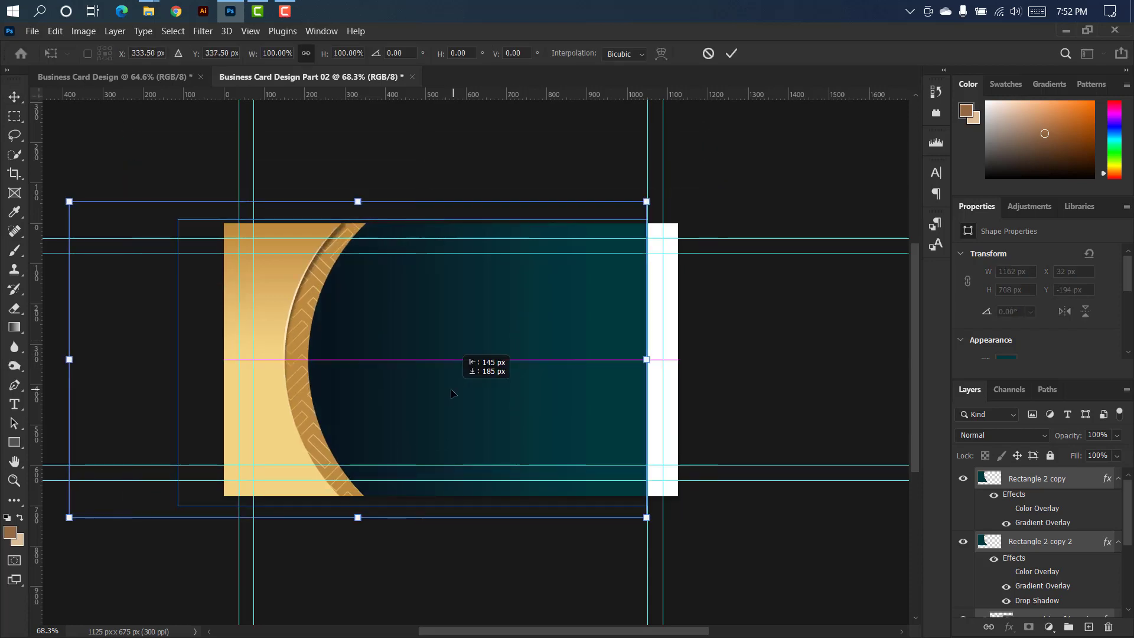
pyautogui.click(731, 53)
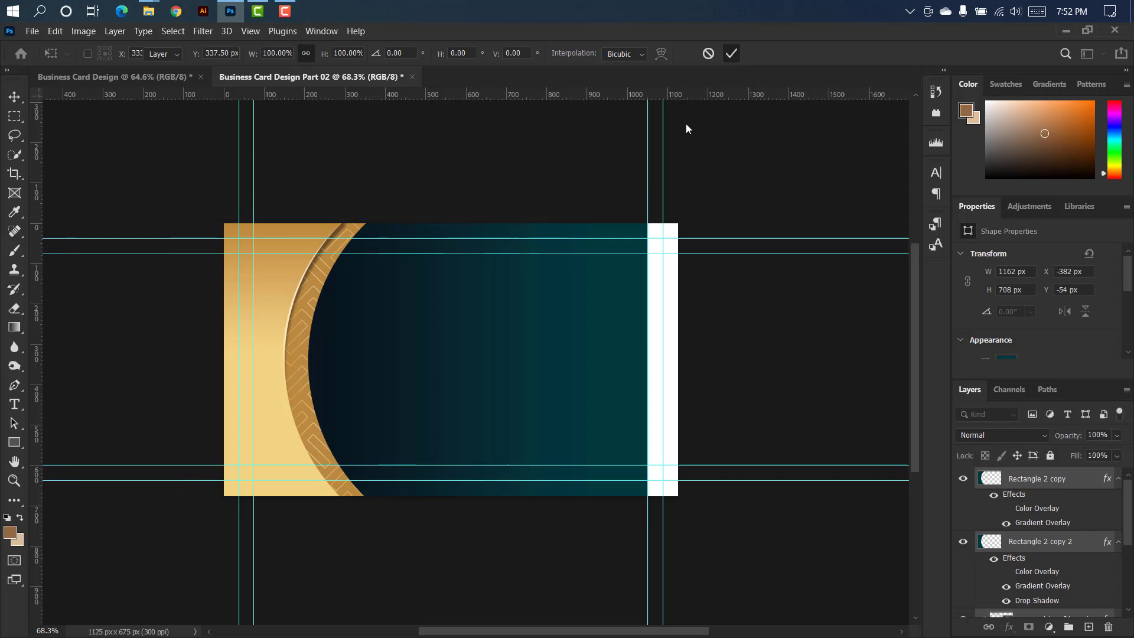
pyautogui.click(464, 359)
pyautogui.moveTo(457, 341); pyautogui.dragTo(494, 338)
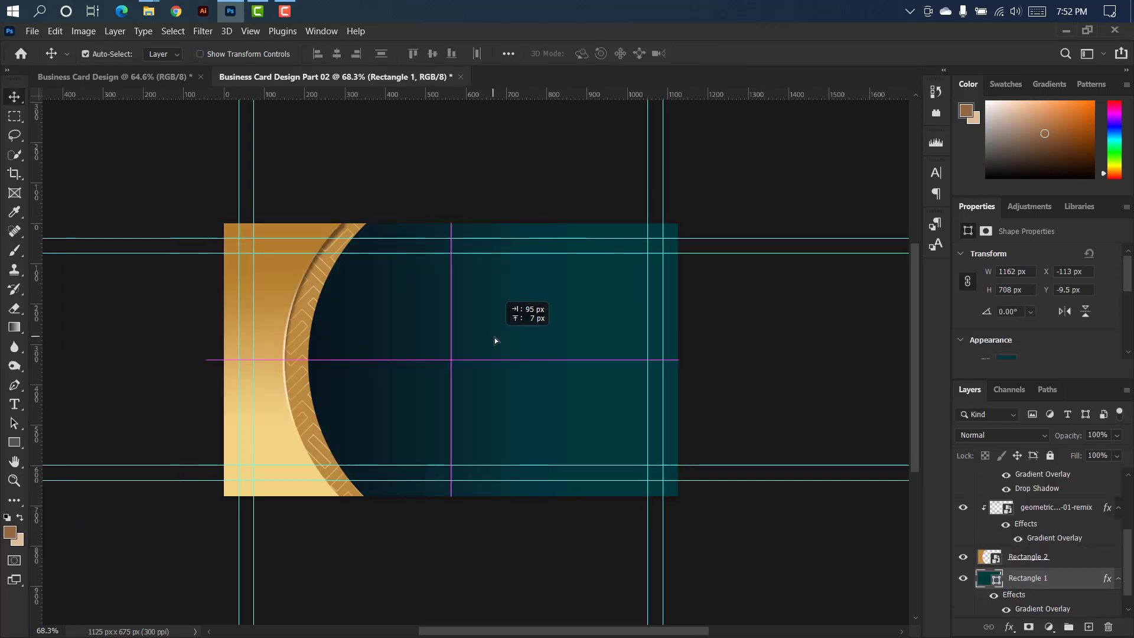
# Merge Rectangle 2, the geometric pattern and both Rectangle 2 copies into one layer and convert it to a smart object.
pyautogui.click(1070, 559)
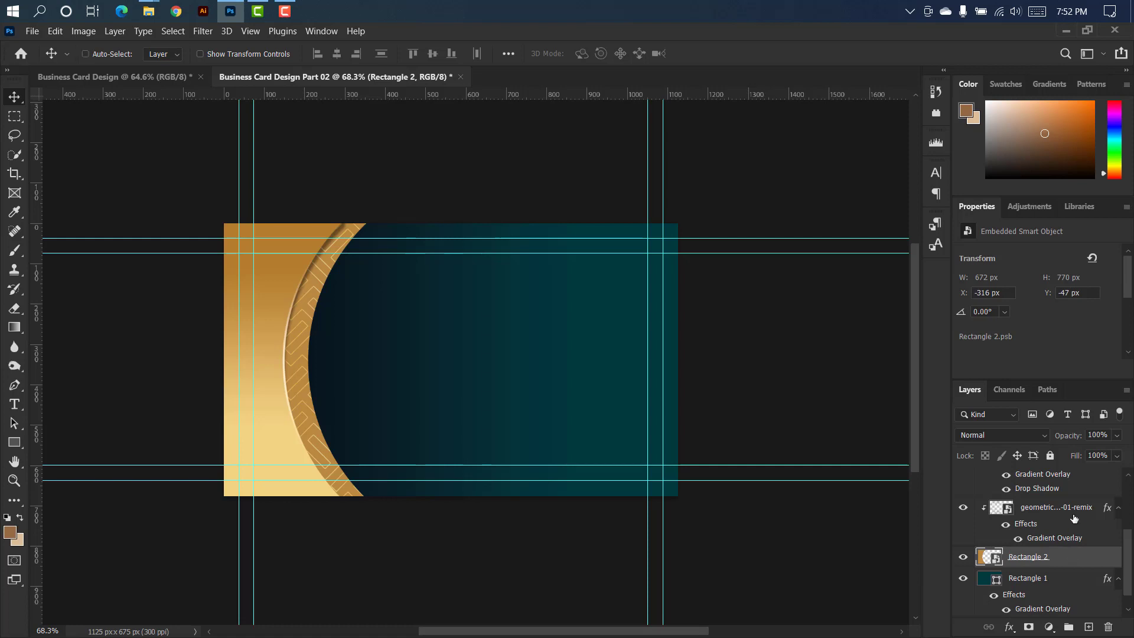
pyautogui.keyDown('shift'); pyautogui.click(1074, 516); pyautogui.keyUp('shift')
pyautogui.moveTo(1128, 544); pyautogui.dragTo(1131, 495)
pyautogui.keyDown('ctrl'); pyautogui.click(1087, 545); pyautogui.keyUp('ctrl')
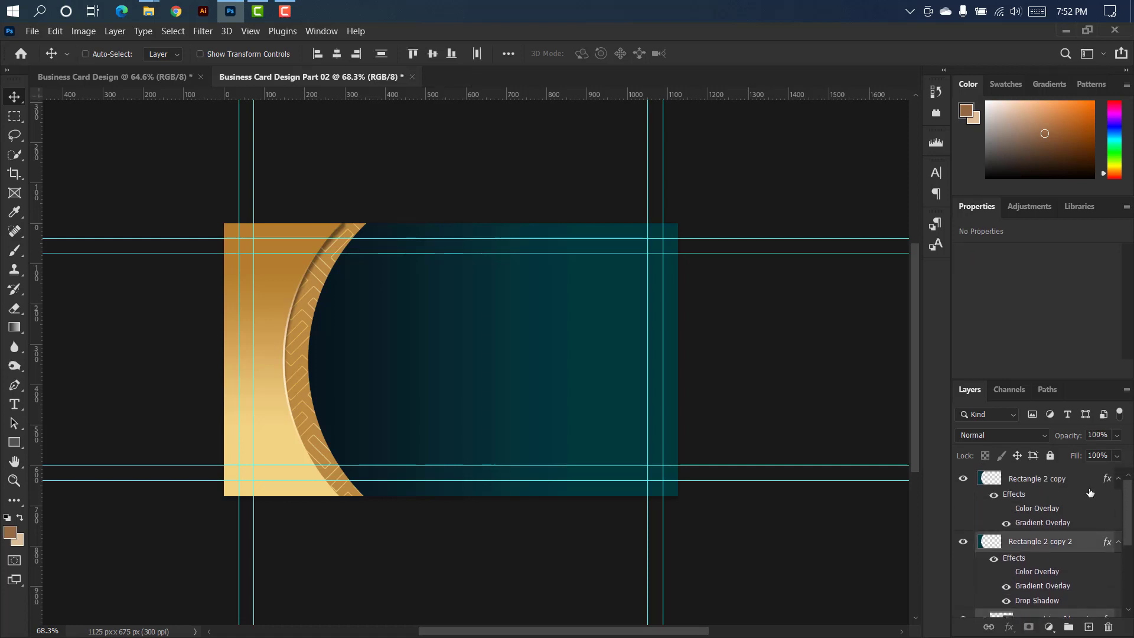
pyautogui.keyDown('ctrl'); pyautogui.click(1090, 480); pyautogui.keyUp('ctrl')
pyautogui.rightClick(1086, 479)
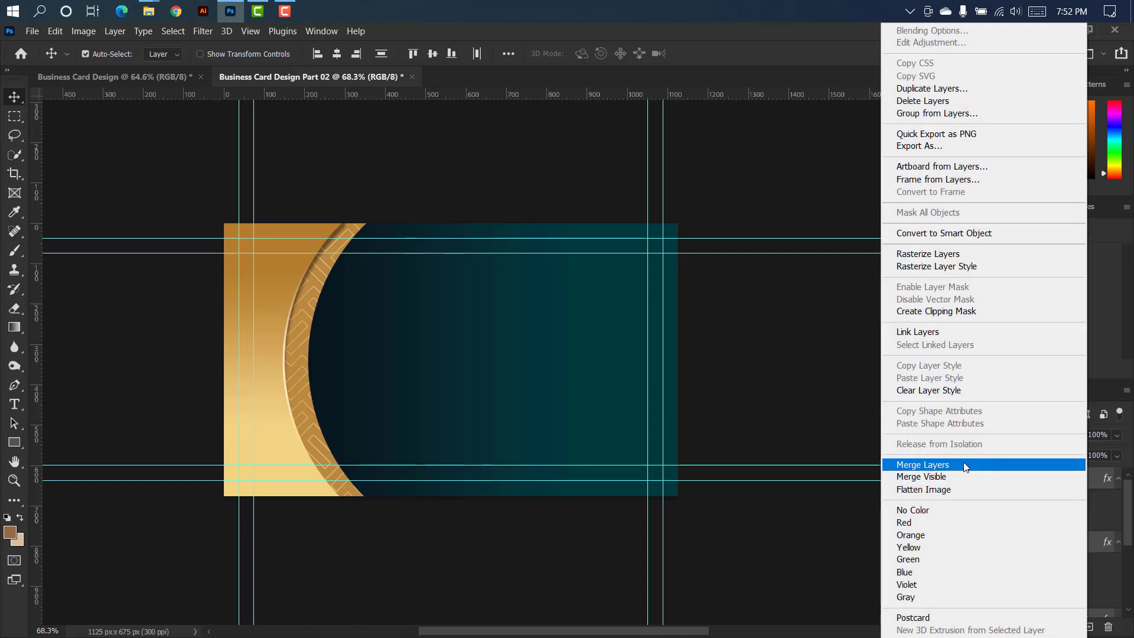
pyautogui.click(963, 464)
pyautogui.rightClick(1082, 483)
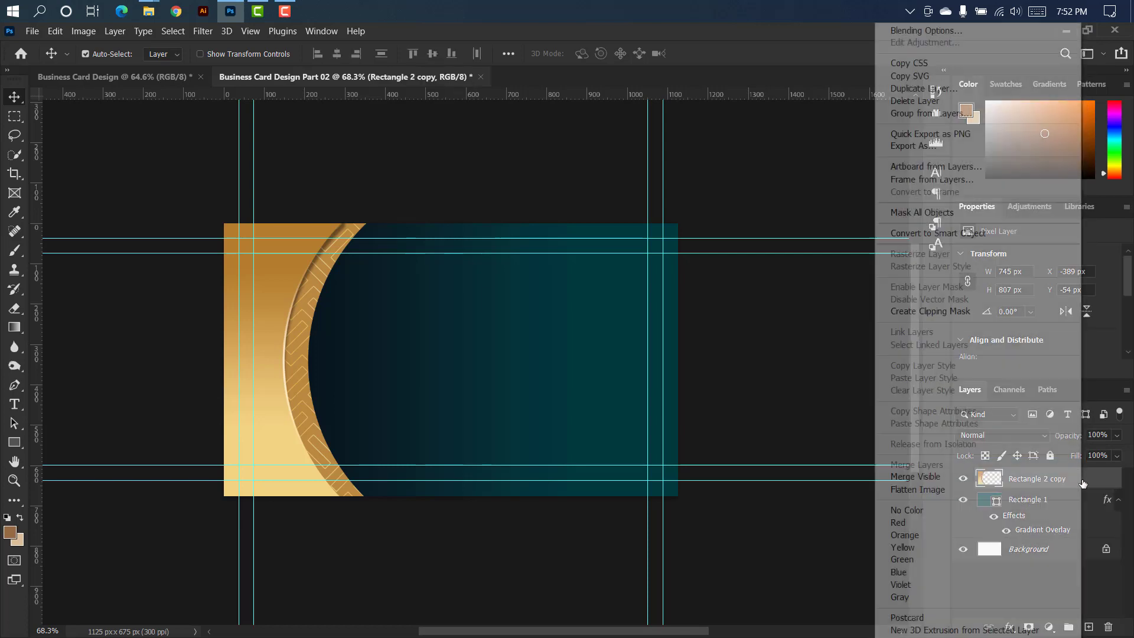
pyautogui.click(938, 233)
# Duplicate the merged gold curve, flip the copy horizontally and move it to the card's right side.
pyautogui.moveTo(1091, 481); pyautogui.dragTo(1088, 625)
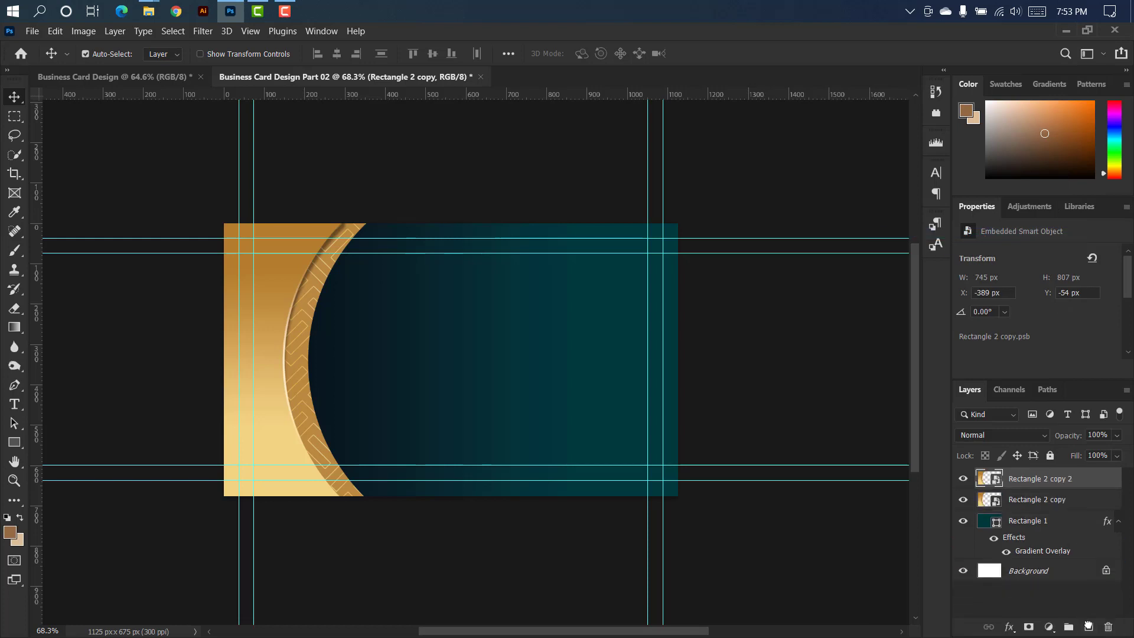
pyautogui.hotkey('ctrl', 't')
pyautogui.rightClick(346, 342)
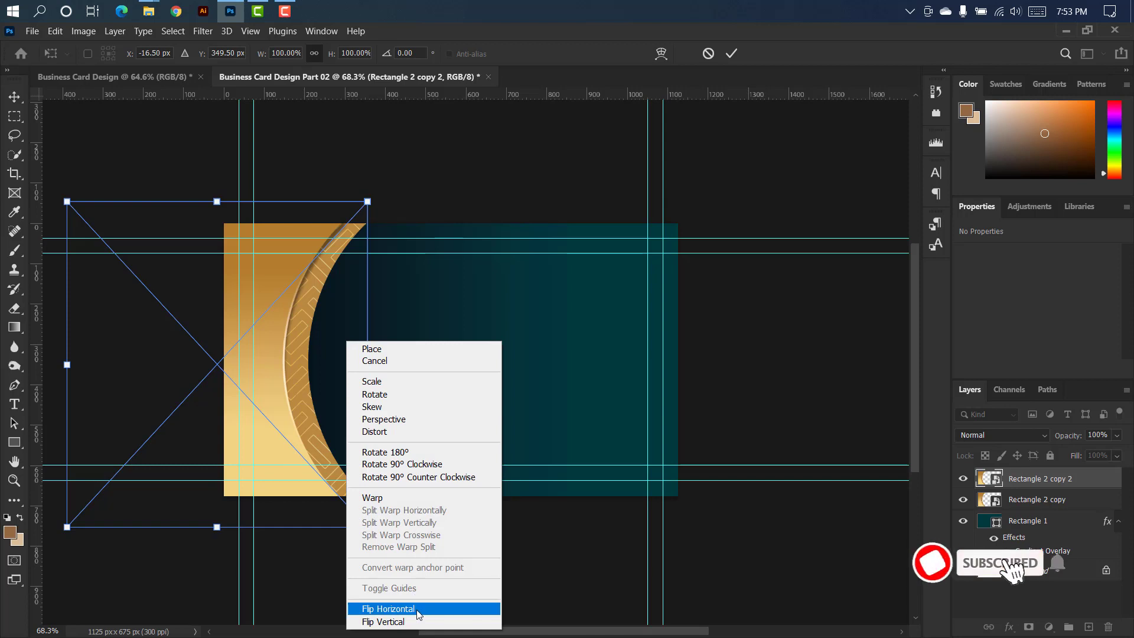
pyautogui.click(378, 608)
pyautogui.moveTo(356, 371); pyautogui.dragTo(838, 371)
pyautogui.click(732, 54)
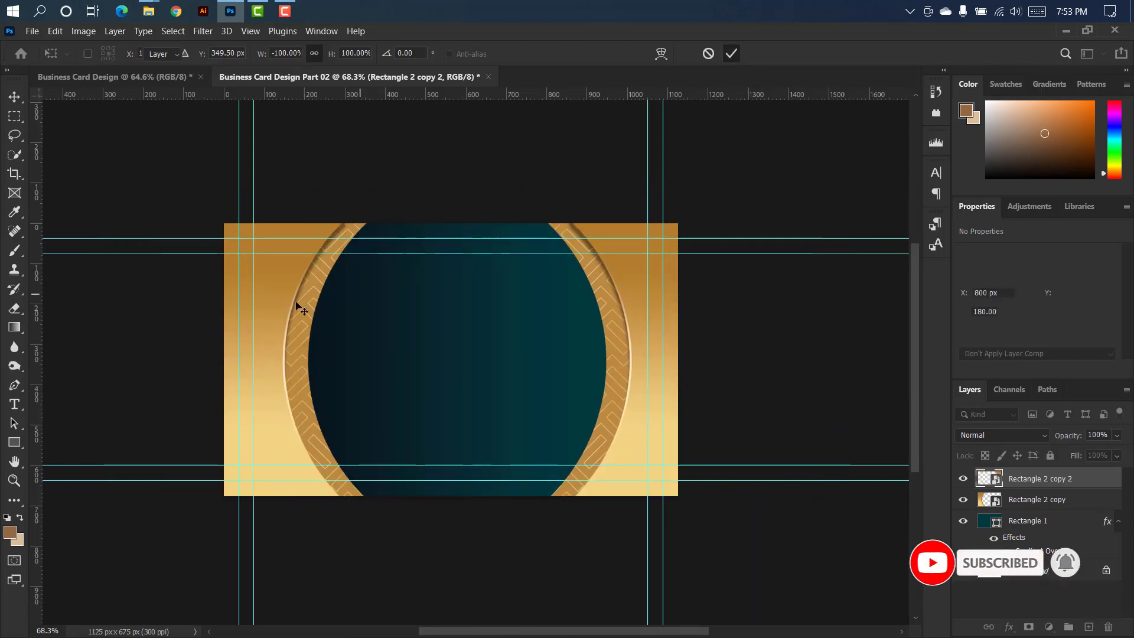
# Nudge the left gold curve outward to X -415 px.
pyautogui.click(269, 306)
pyautogui.hotkey('shift', 'Left')
pyautogui.hotkey('shift', 'Left')
pyautogui.press('Left')
pyautogui.press('Left')
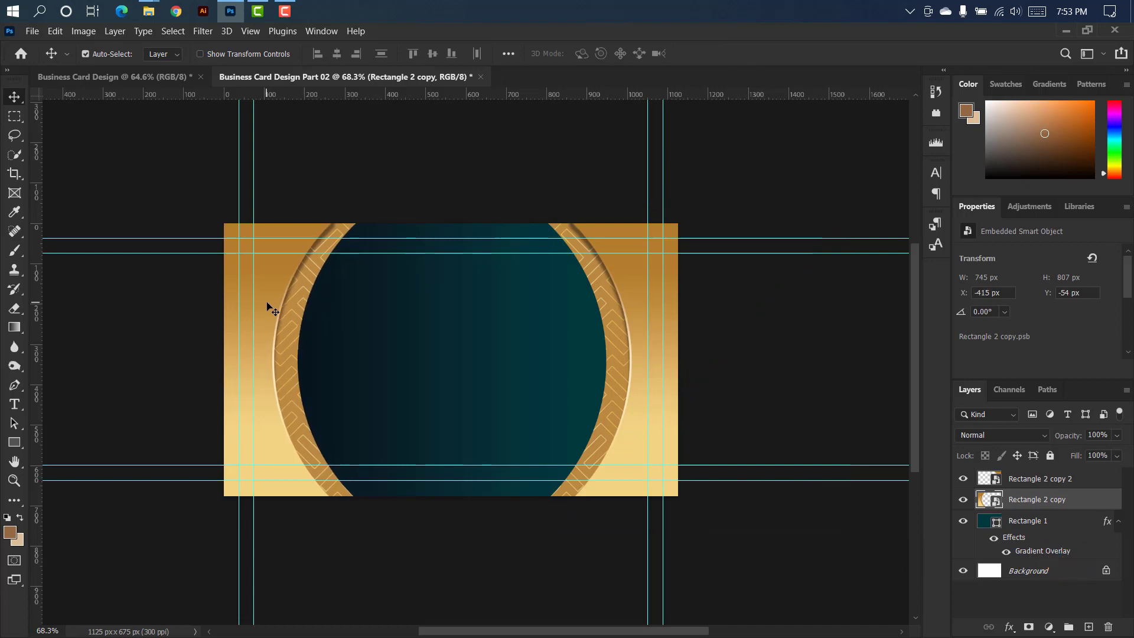
# Flip the right gold curve (Rectangle 2 copy 2) upside down and place it at X 794 px, Y -66 px.
pyautogui.click(1090, 480)
pyautogui.hotkey('ctrl', 't')
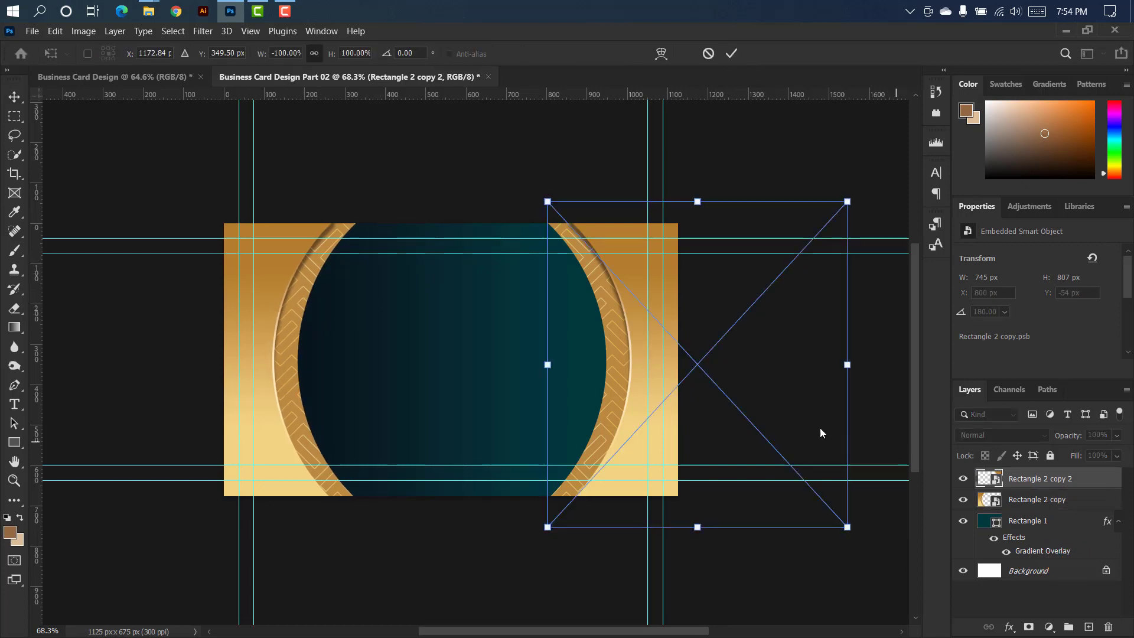
pyautogui.rightClick(664, 312)
pyautogui.rightClick(619, 261)
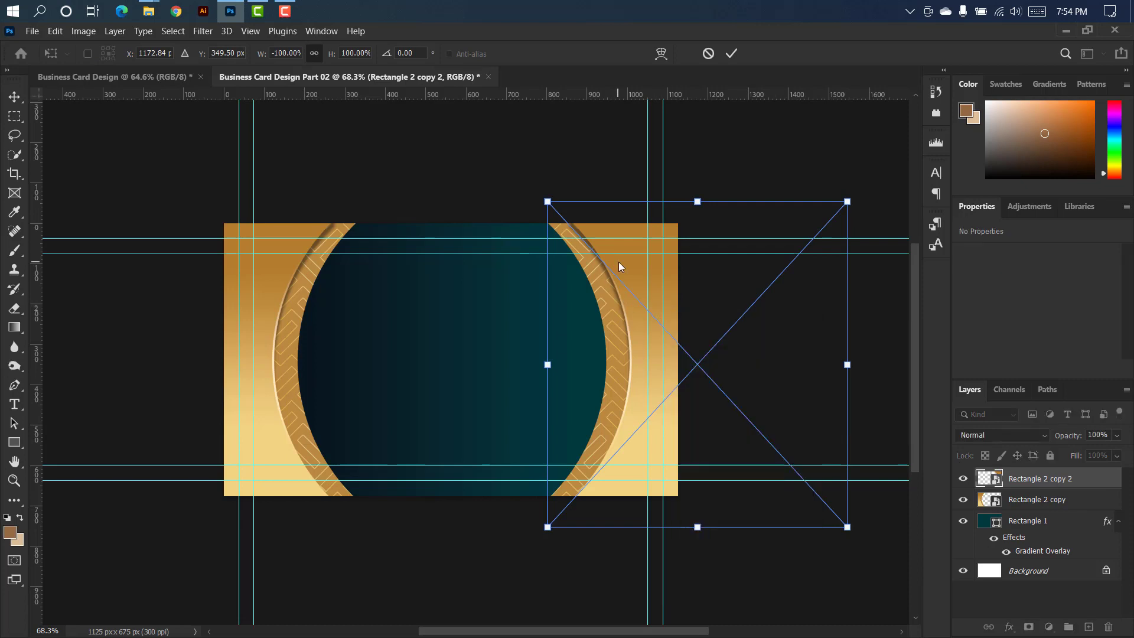
pyautogui.rightClick(619, 261)
pyautogui.click(665, 378)
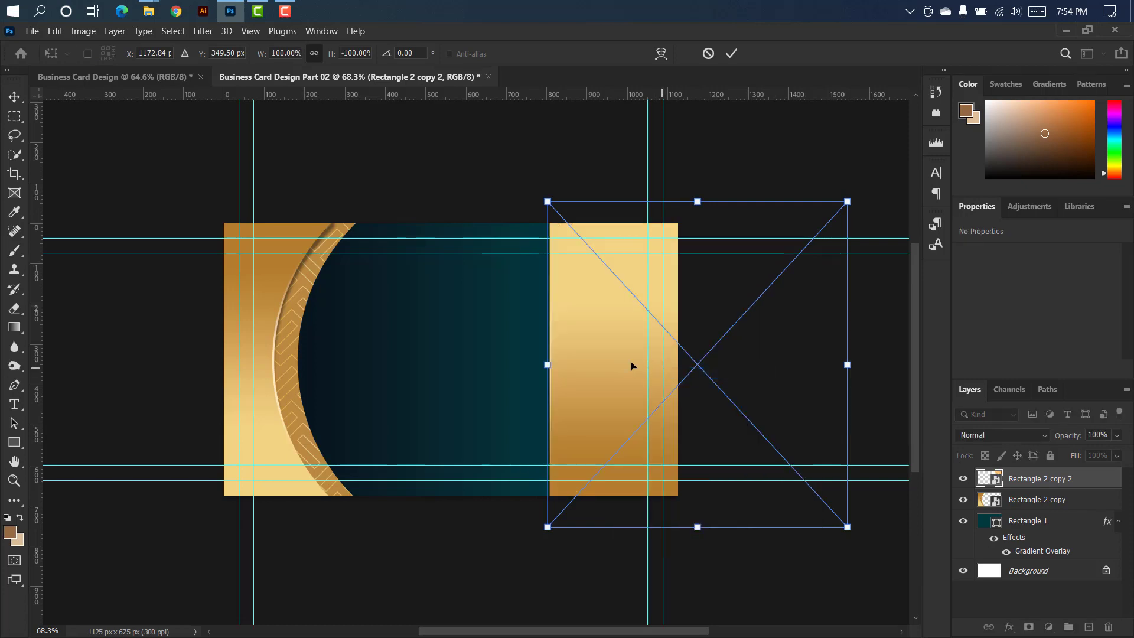
pyautogui.rightClick(628, 356)
pyautogui.click(654, 329)
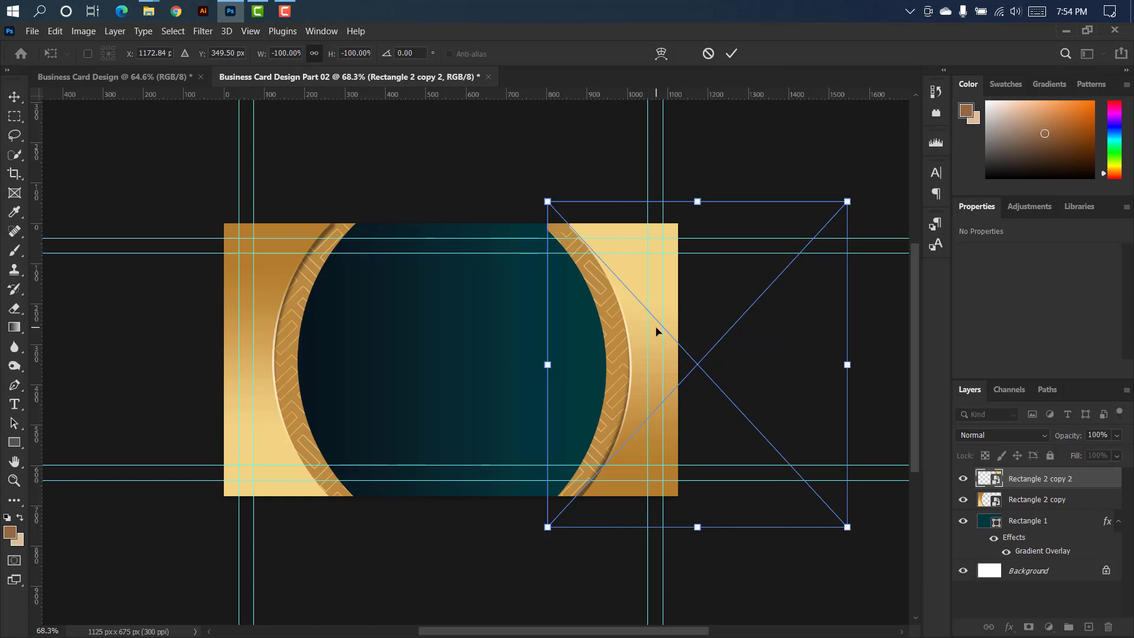
pyautogui.click(733, 54)
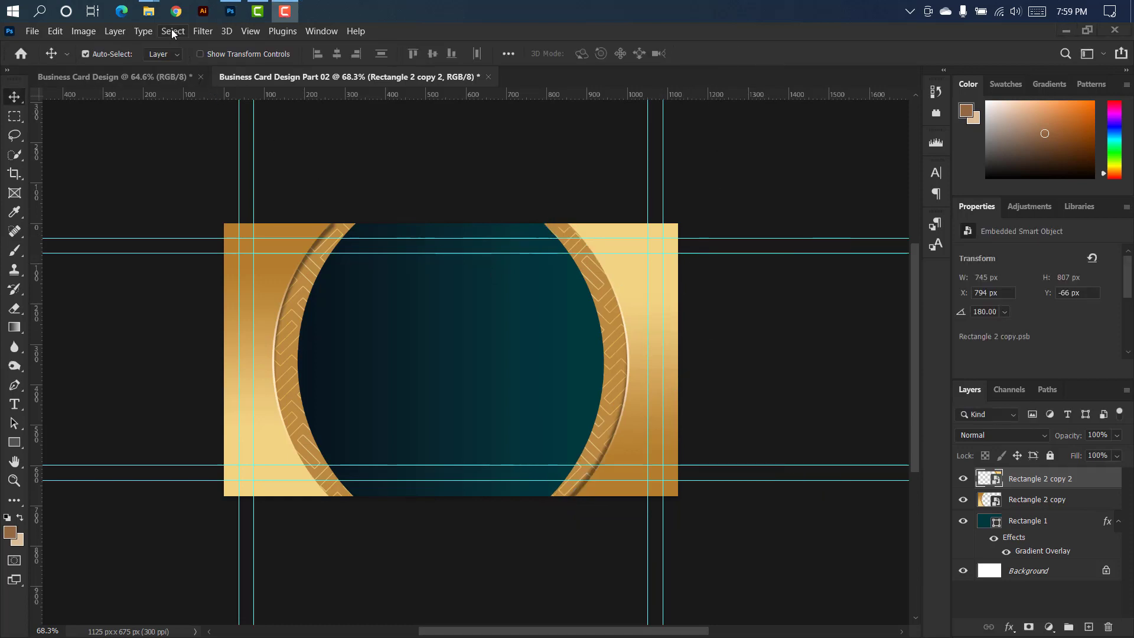
# Place the file My Logo Design png 3 from the My chanel Logo folder on the teal centre, scaled to 11.63%.
pyautogui.moveTo(149, 11)
pyautogui.click(243, 90)
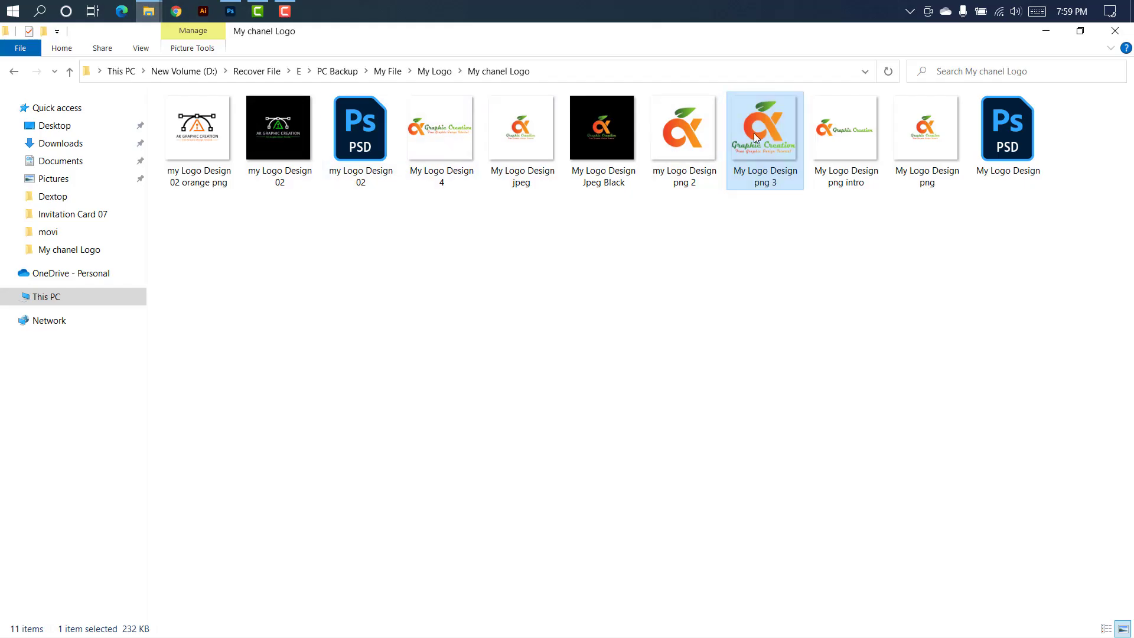
pyautogui.moveTo(755, 137); pyautogui.dragTo(456, 378)
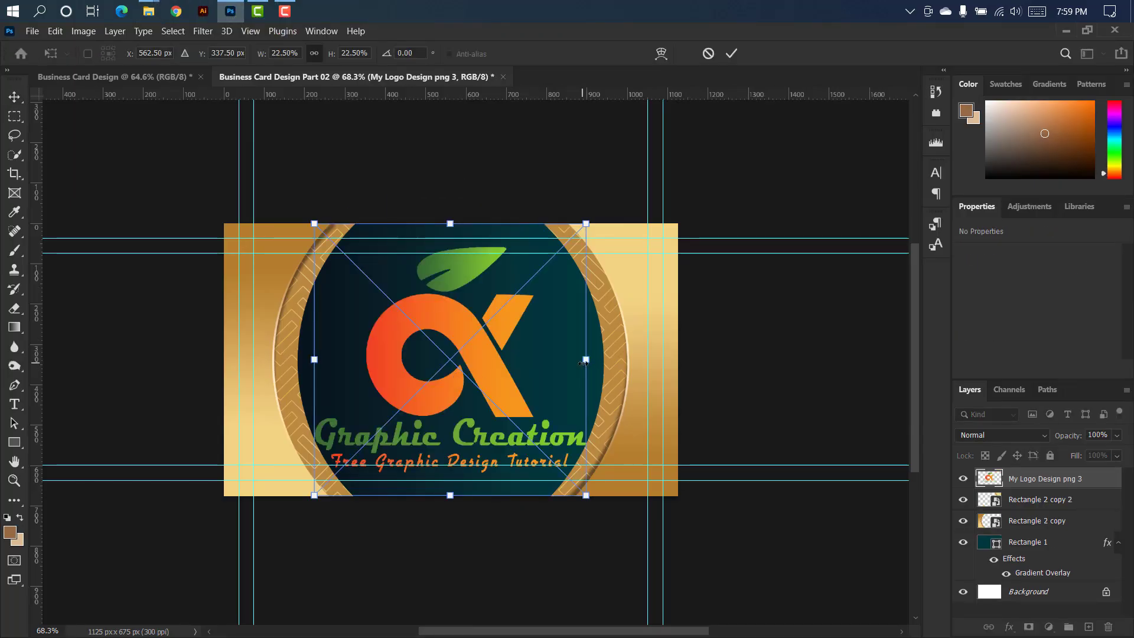
pyautogui.moveTo(583, 361); pyautogui.dragTo(489, 358)
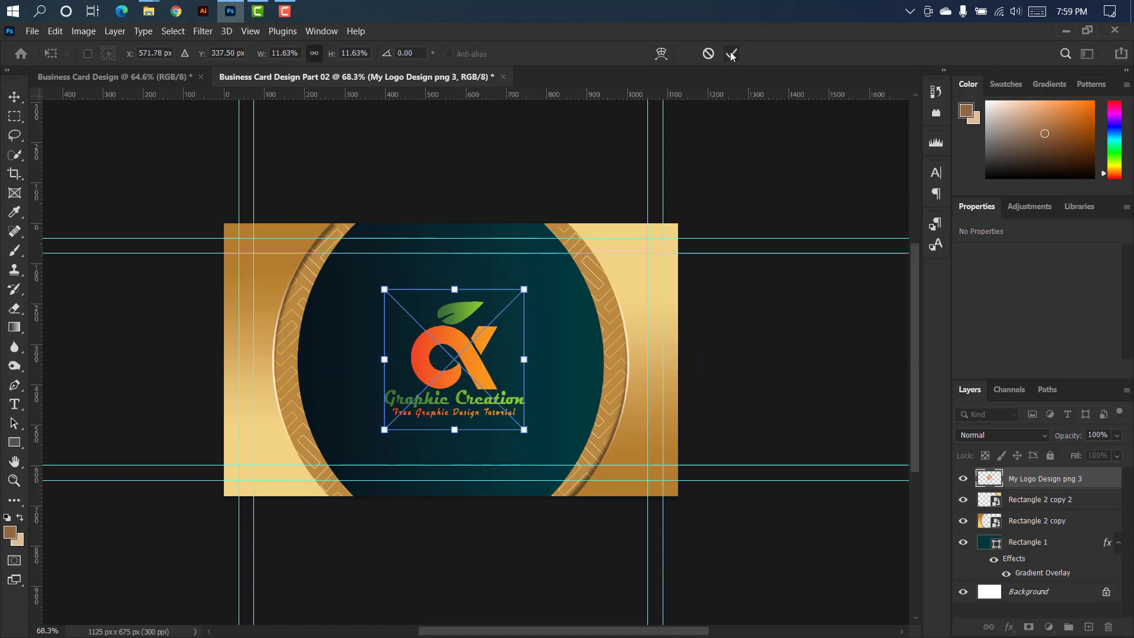
pyautogui.click(731, 54)
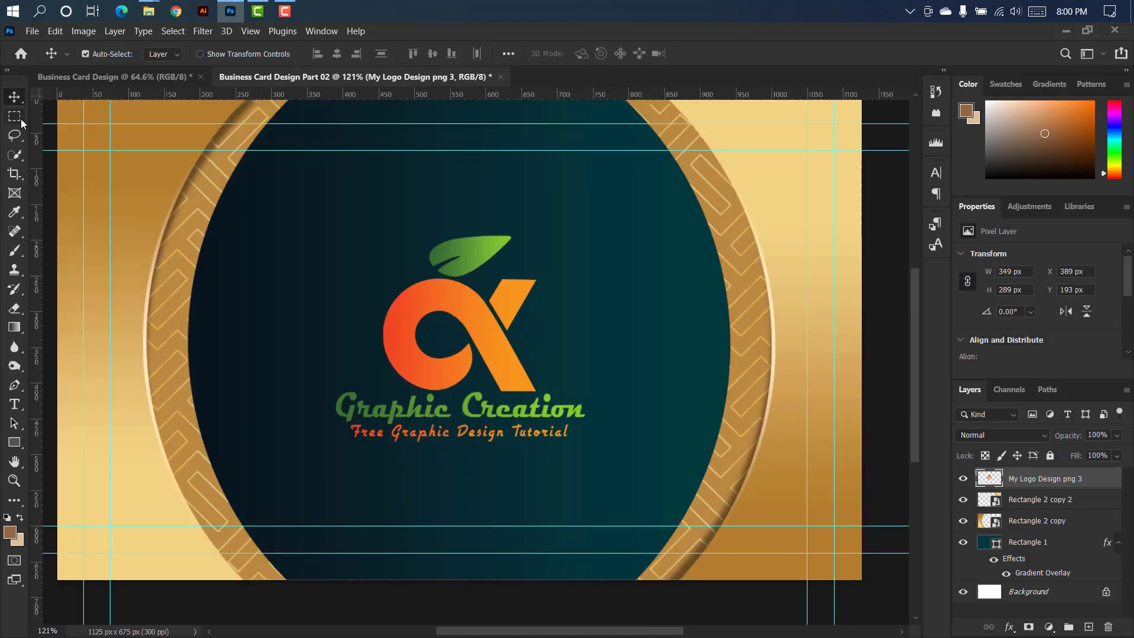
# Select the logo's two text lines with a rectangular marquee and copy them to a new layer.
pyautogui.click(15, 116)
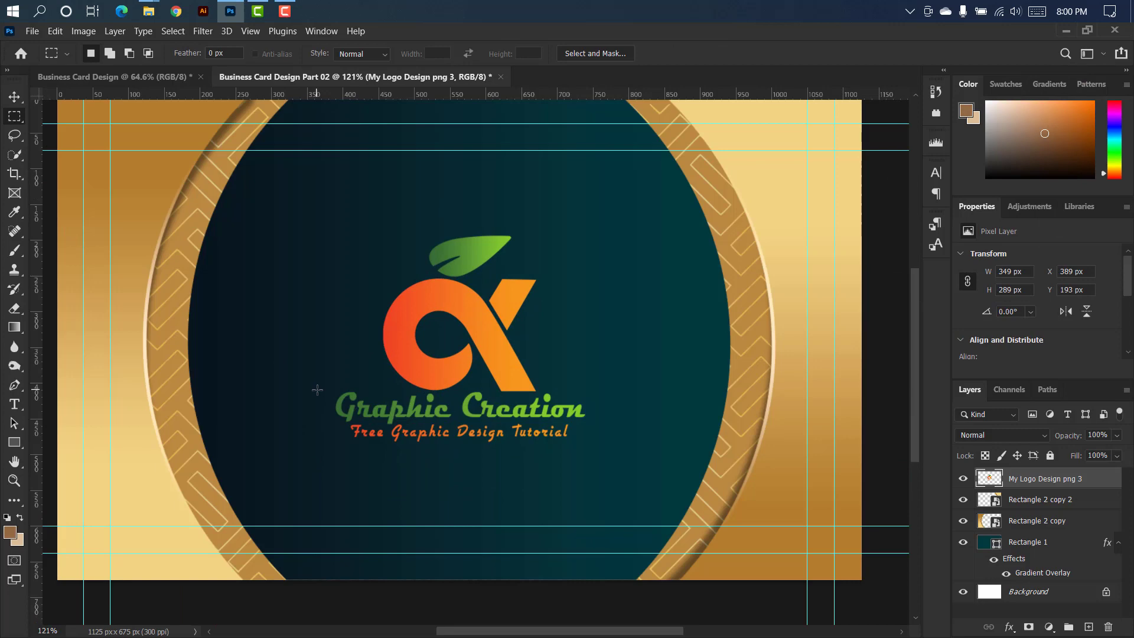
pyautogui.moveTo(323, 388); pyautogui.dragTo(599, 449)
pyautogui.scroll(5, 476, 411)
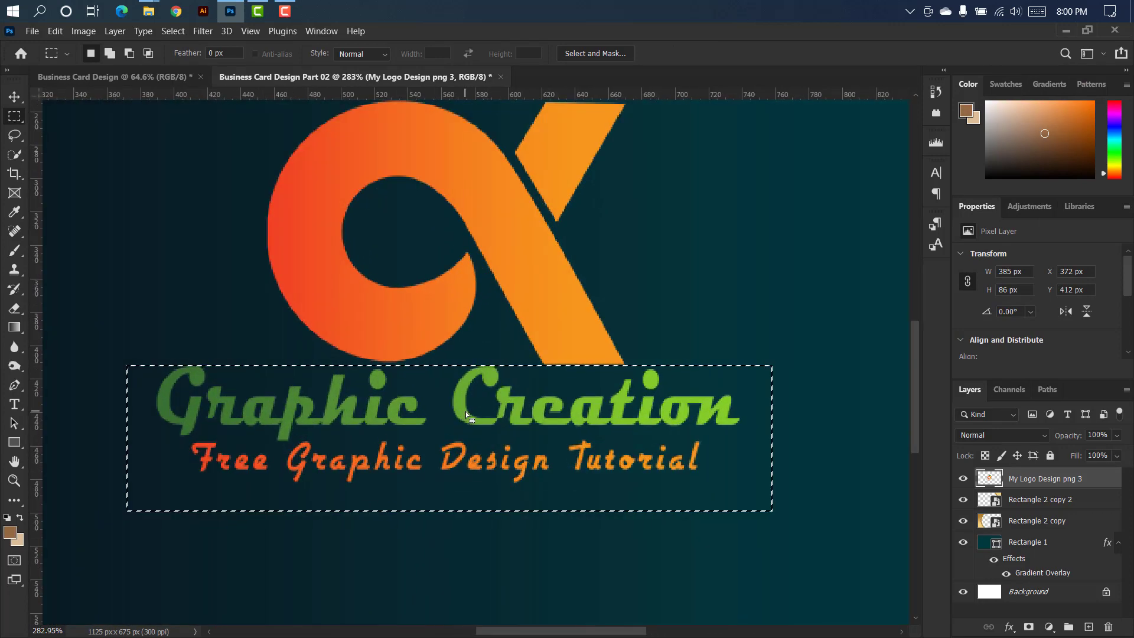
pyautogui.rightClick(461, 391)
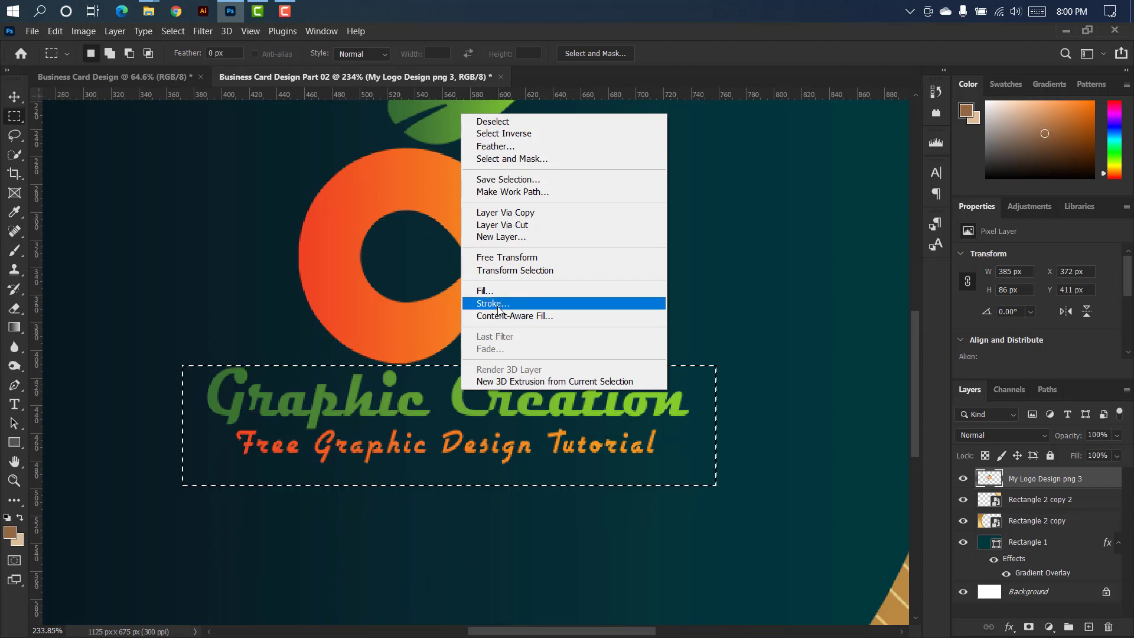
pyautogui.click(523, 214)
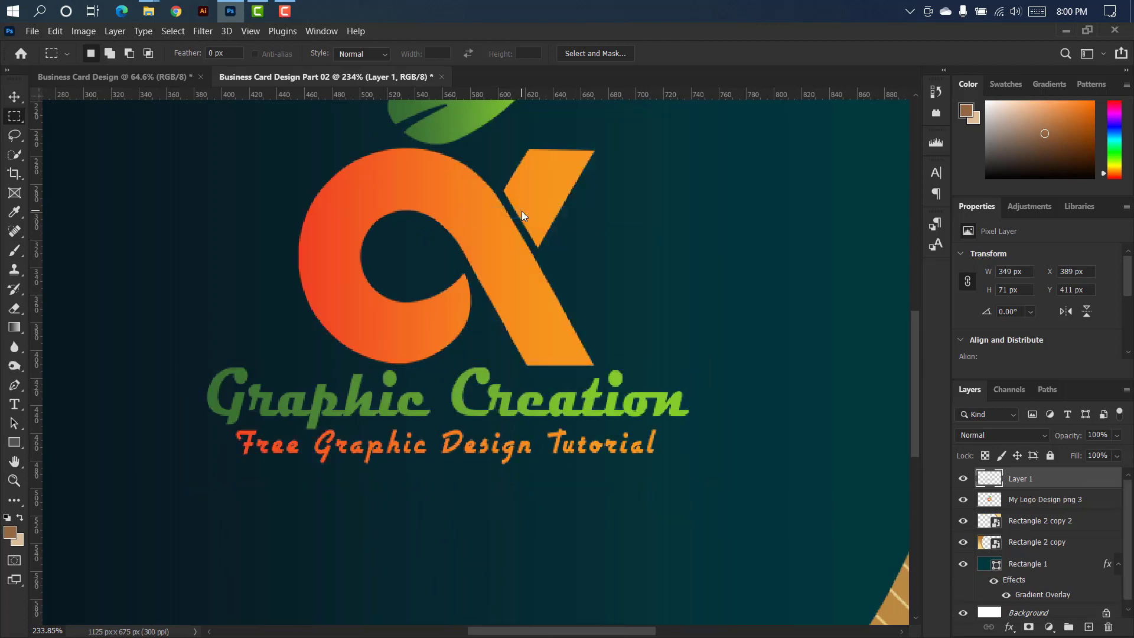
# Apply a gold Gradient Overlay to the My Logo Design png 3 layer.
pyautogui.hotkey('ctrl', '0')
pyautogui.press('v')
pyautogui.click(599, 317)
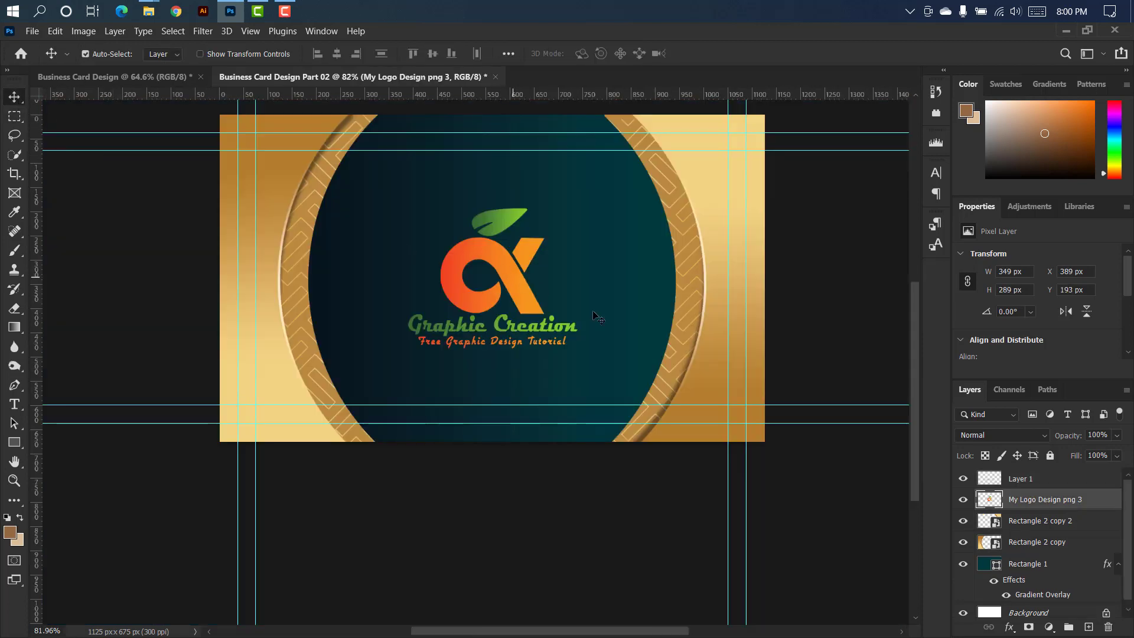
pyautogui.doubleClick(1106, 501)
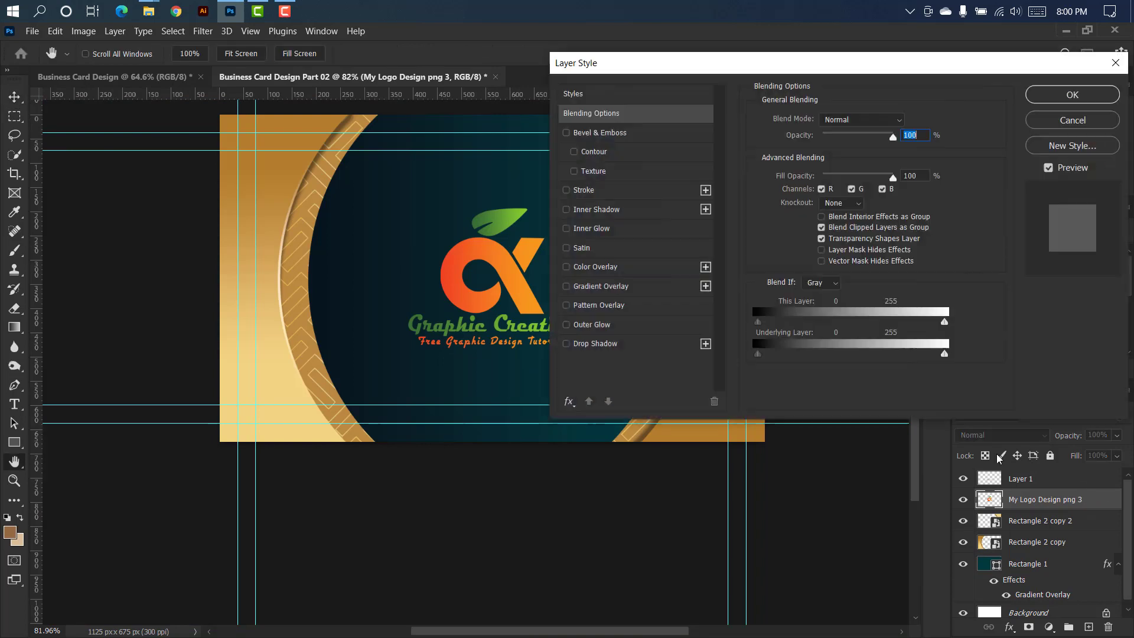
pyautogui.click(662, 287)
pyautogui.click(1067, 95)
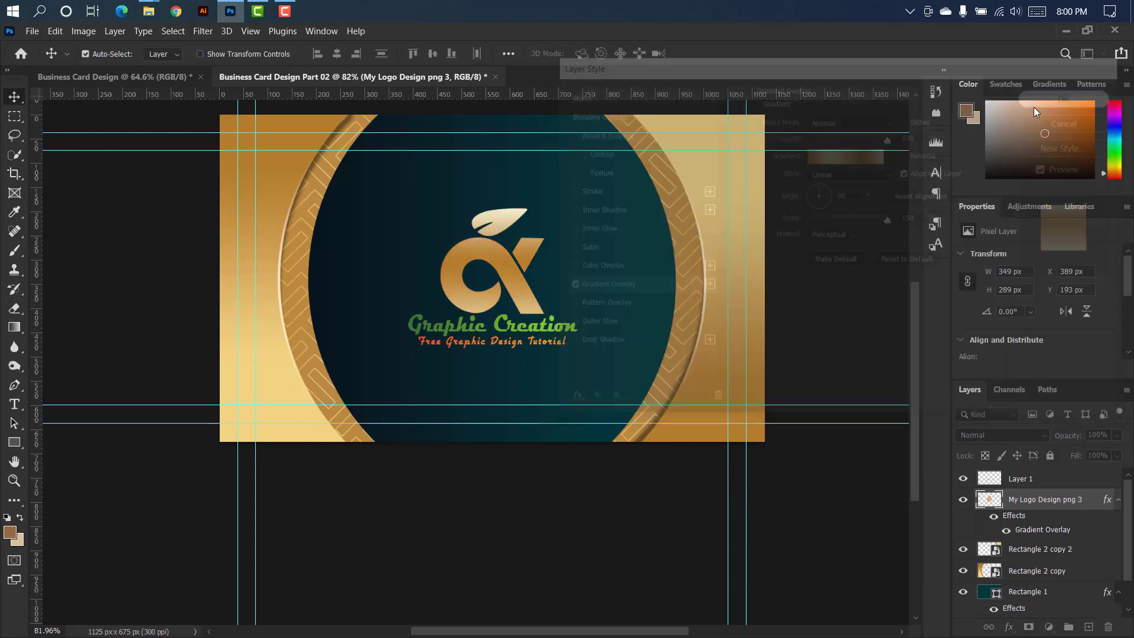
# Apply the gold Gradient Overlay to the logo text on Layer 1, linear at 90° with 150% scale.
pyautogui.click(564, 332)
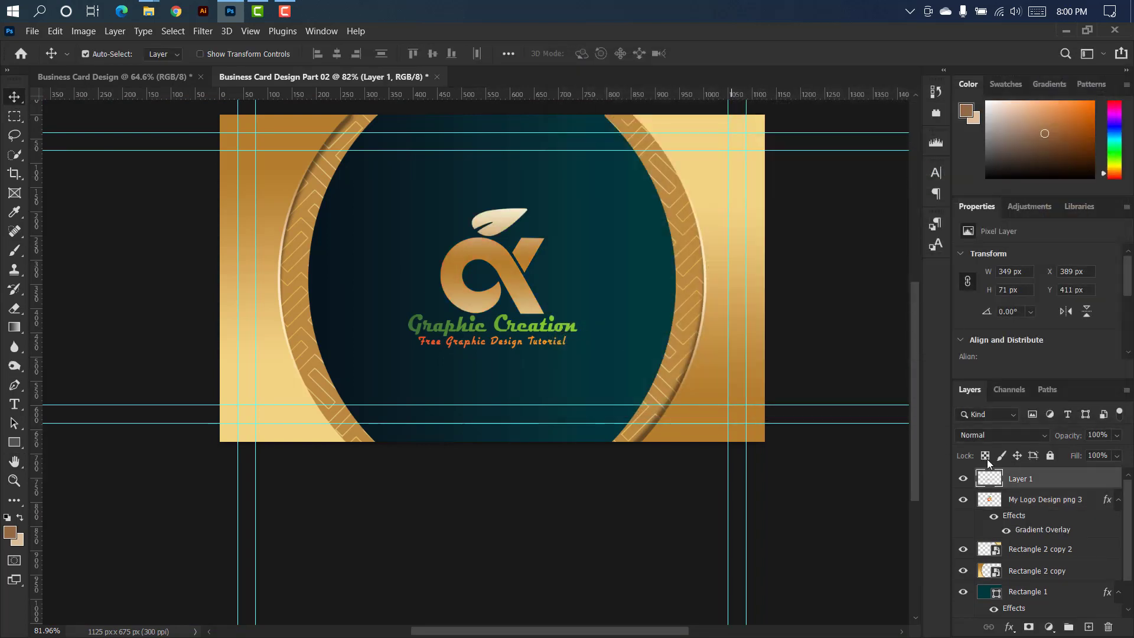
pyautogui.doubleClick(1090, 482)
pyautogui.click(652, 287)
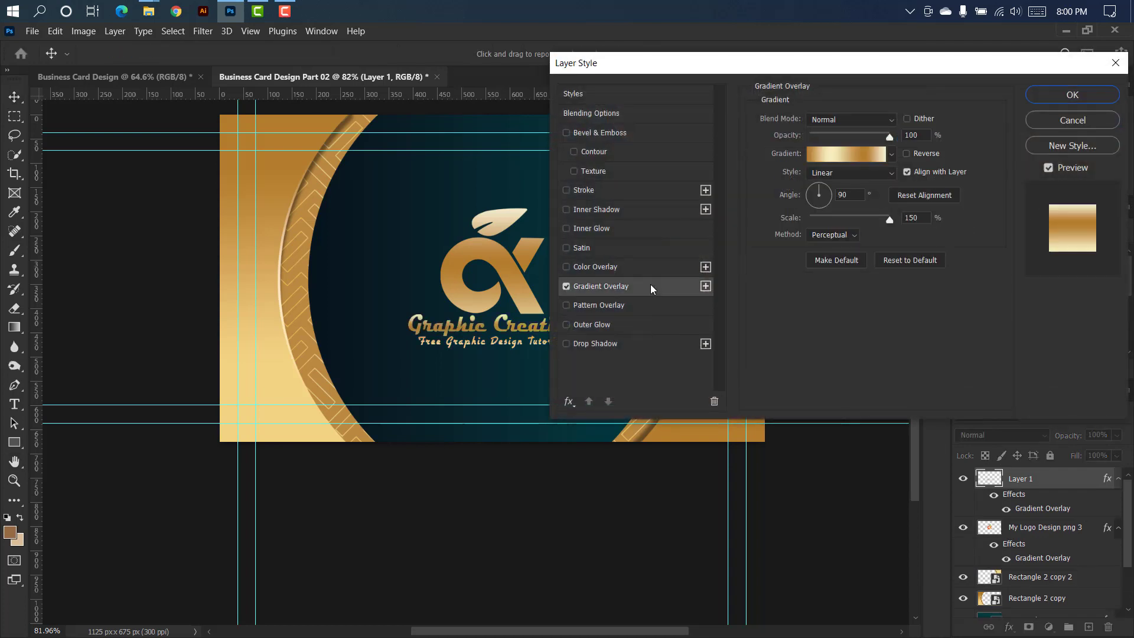
pyautogui.click(1067, 96)
pyautogui.scroll(-3, 579, 242)
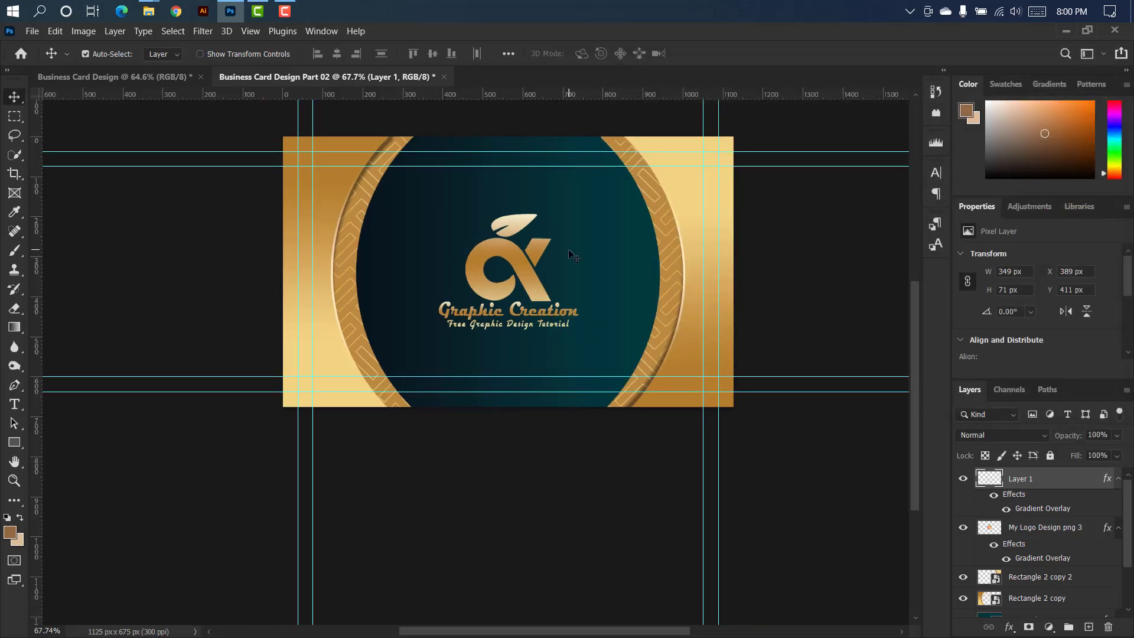
pyautogui.moveTo(913, 370); pyautogui.dragTo(922, 316)
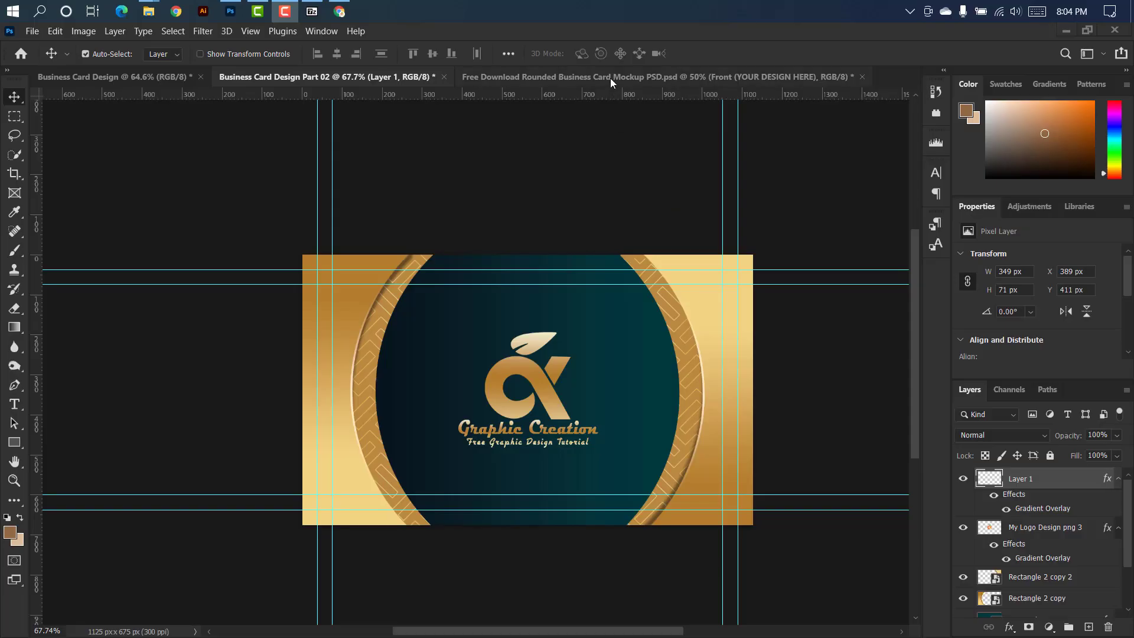
# Open the rounded business card mockup's Front smart object and bring in a stamped copy of all visible Business Card Design Part 02 layers.
pyautogui.click(611, 78)
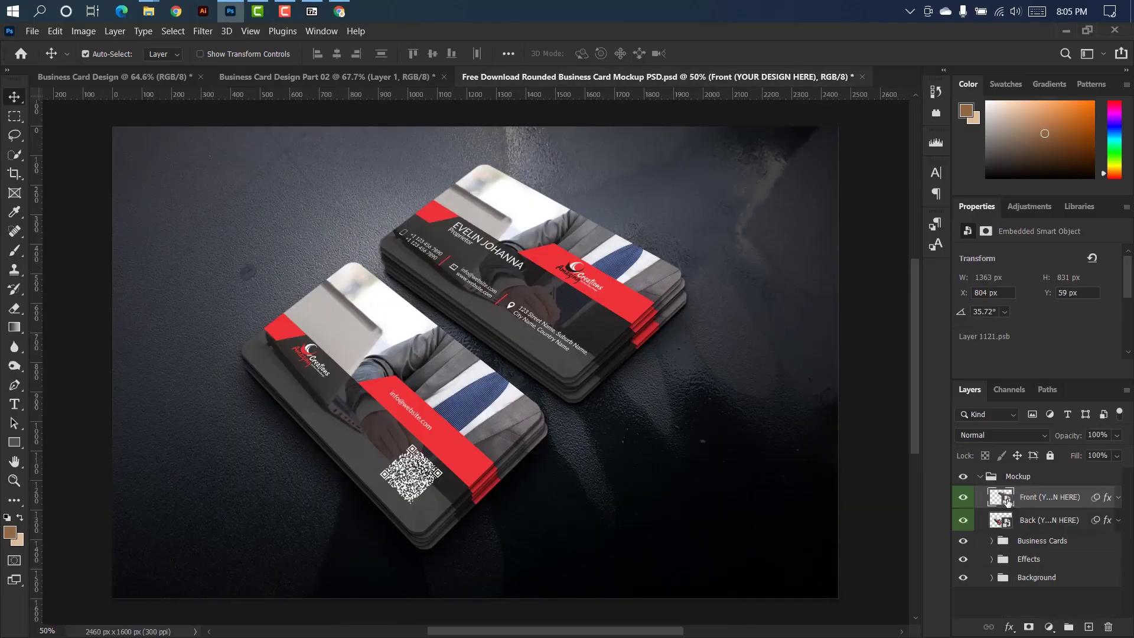
pyautogui.doubleClick(1008, 499)
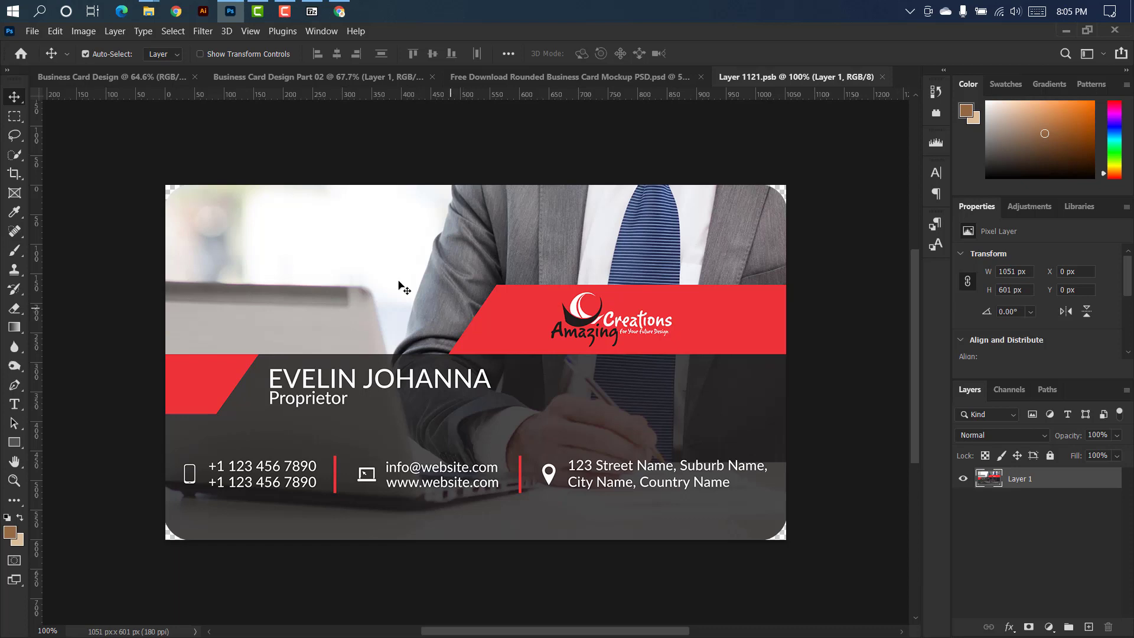
pyautogui.click(274, 78)
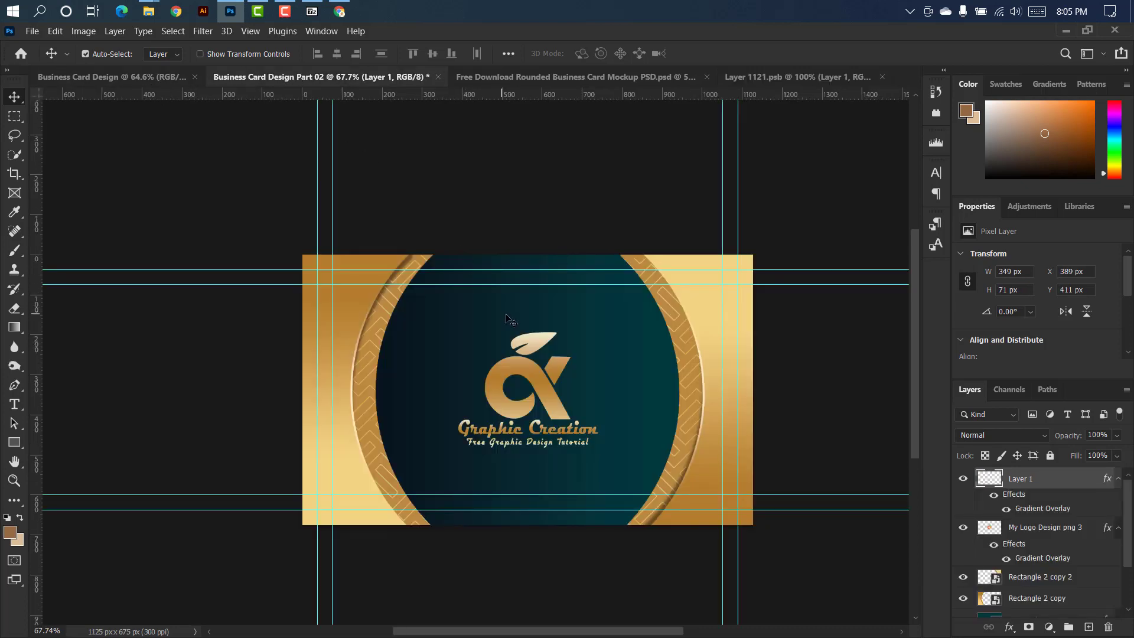
pyautogui.hotkey('ctrl', 'alt', 'shift', 'e')
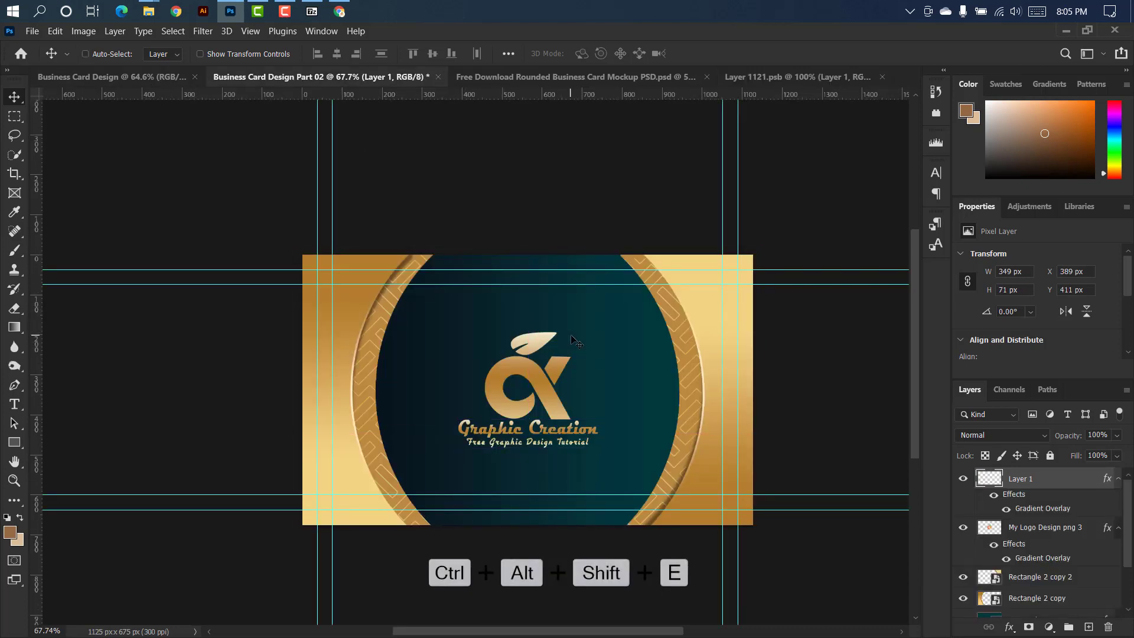
pyautogui.moveTo(573, 340); pyautogui.dragTo(766, 77)
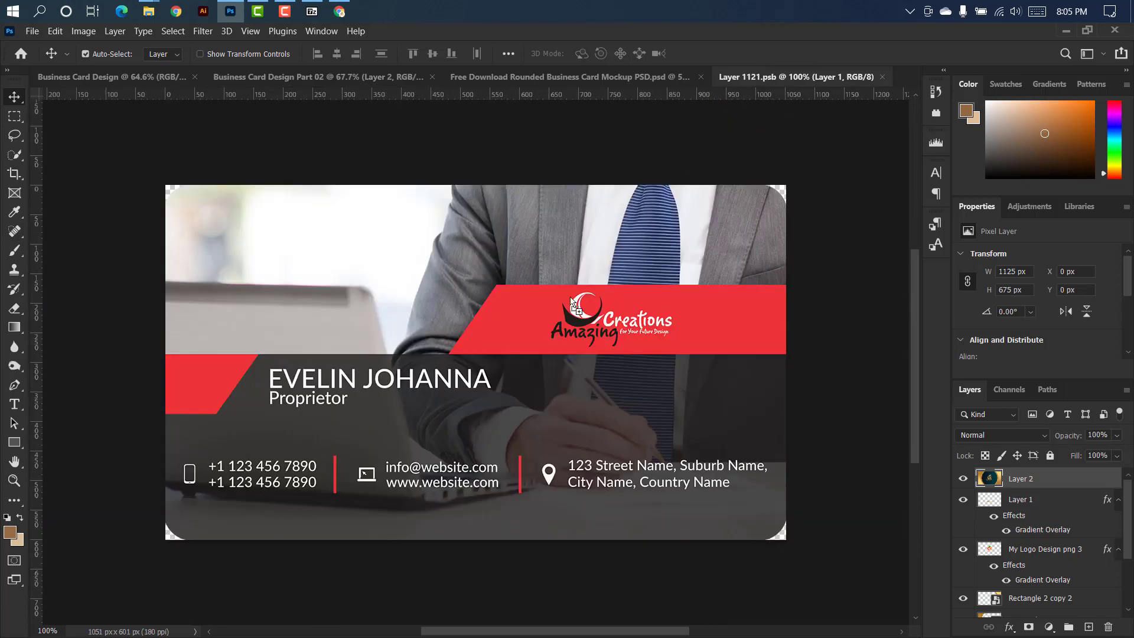
pyautogui.moveTo(571, 301); pyautogui.dragTo(549, 319)
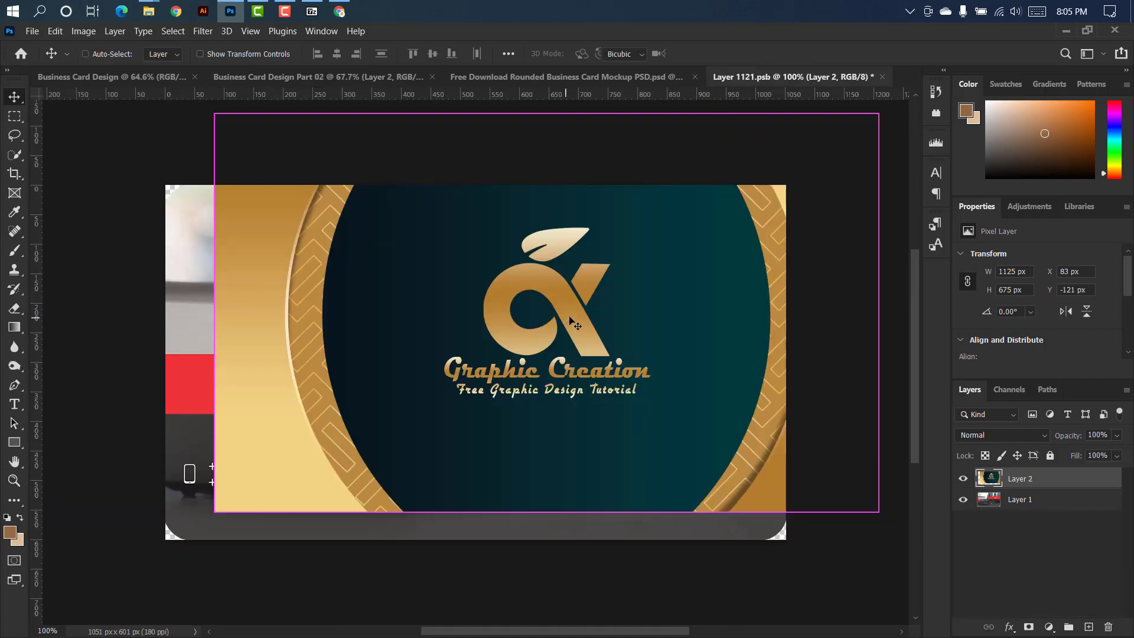
# Centre the card artwork over the mockup's front canvas at X -37 px, Y -37 px.
pyautogui.hotkey('ctrl', 't')
pyautogui.moveTo(620, 226); pyautogui.dragTo(548, 271)
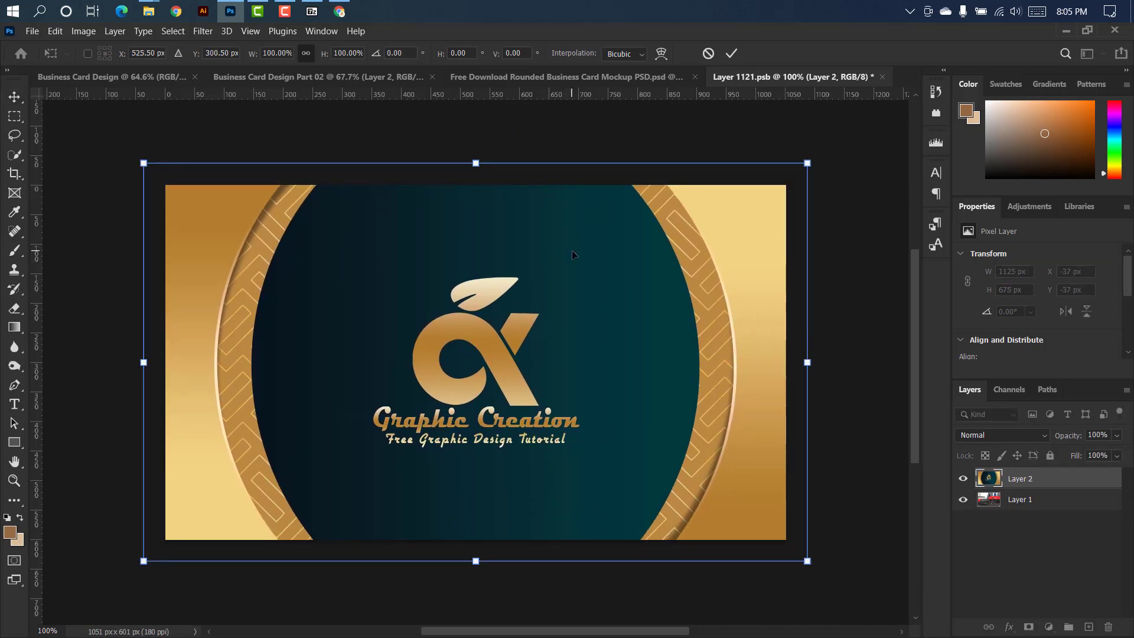
pyautogui.click(731, 54)
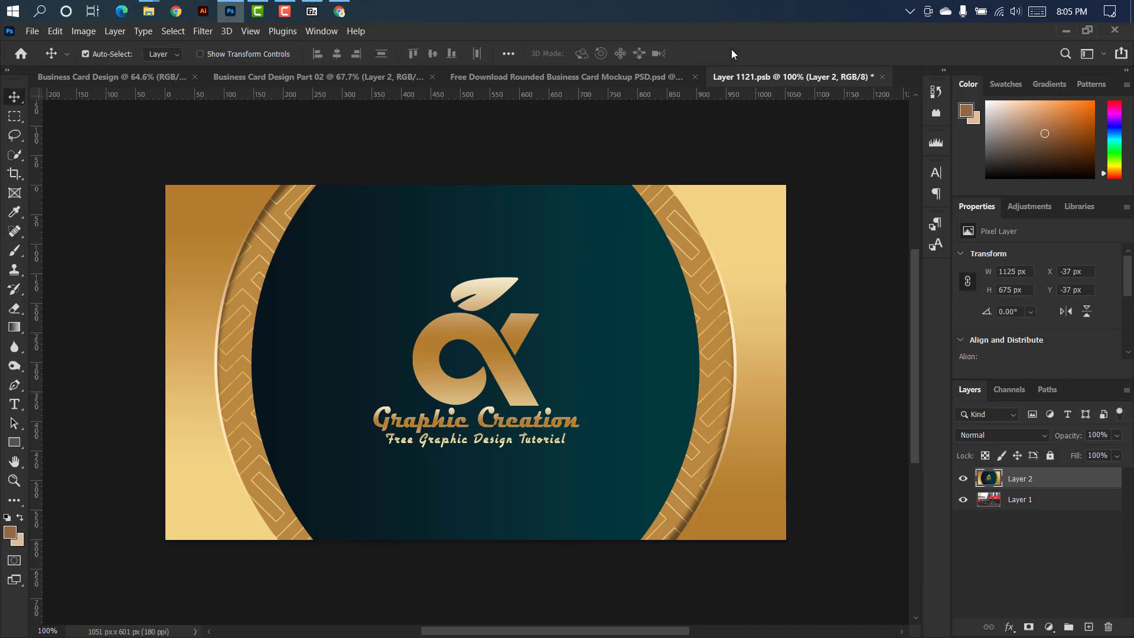
# Clip the card artwork to the rounded layer beneath it, then save and close Layer 1121.psb.
pyautogui.rightClick(1071, 483)
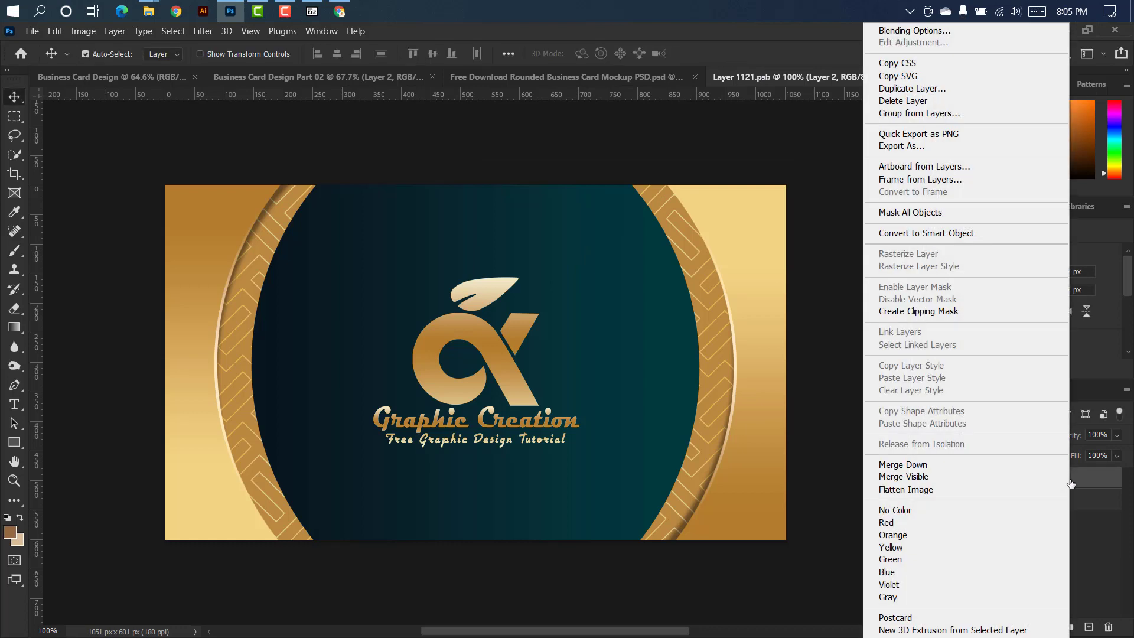
pyautogui.click(910, 311)
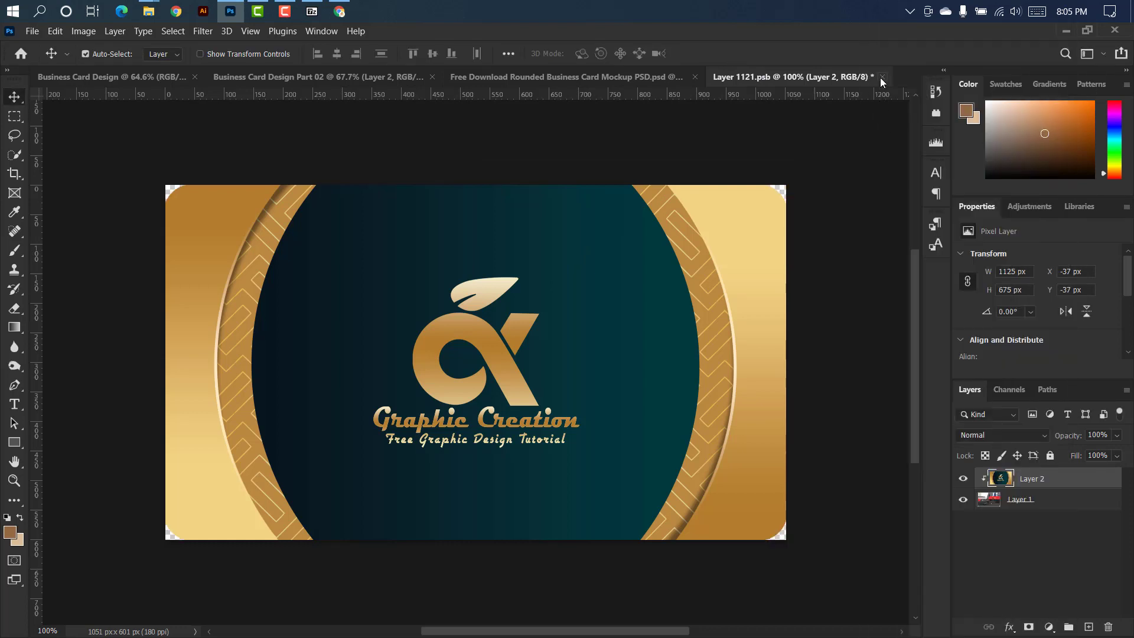
pyautogui.click(882, 76)
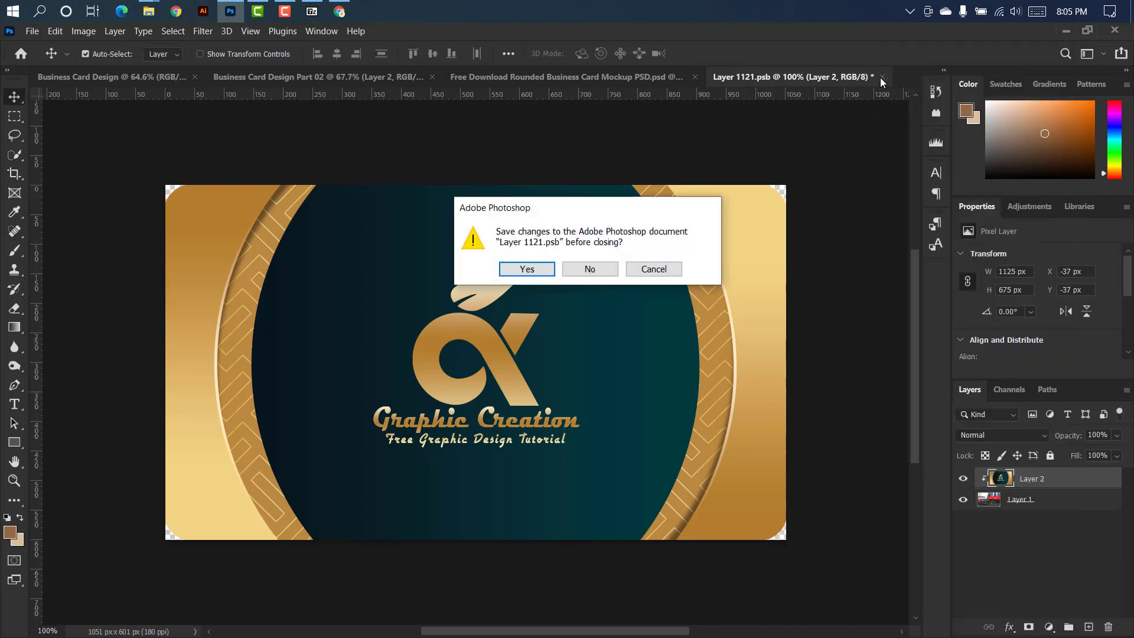
pyautogui.click(528, 269)
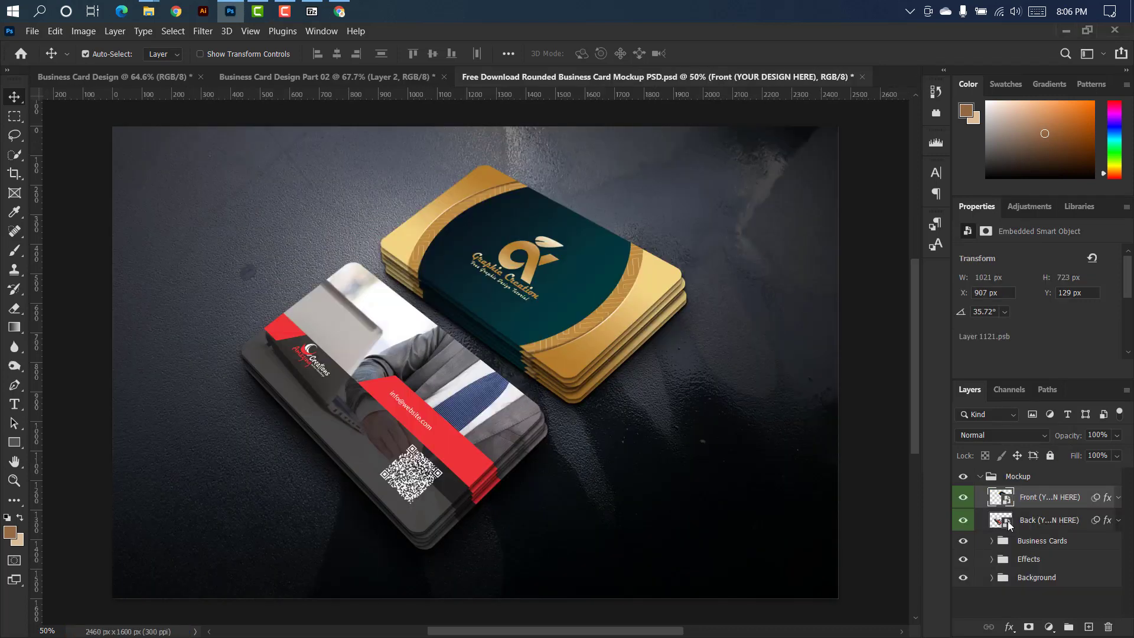
# Open the mockup's Back smart object and stamp all visible layers of Business Card Design into a new top layer.
pyautogui.doubleClick(1010, 525)
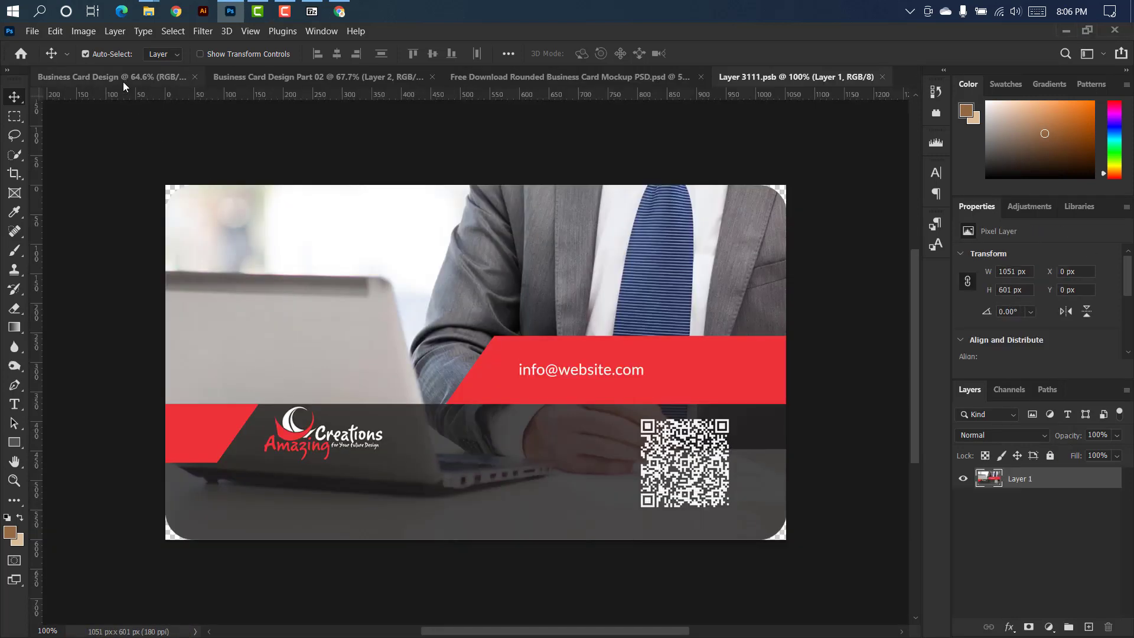
pyautogui.click(123, 82)
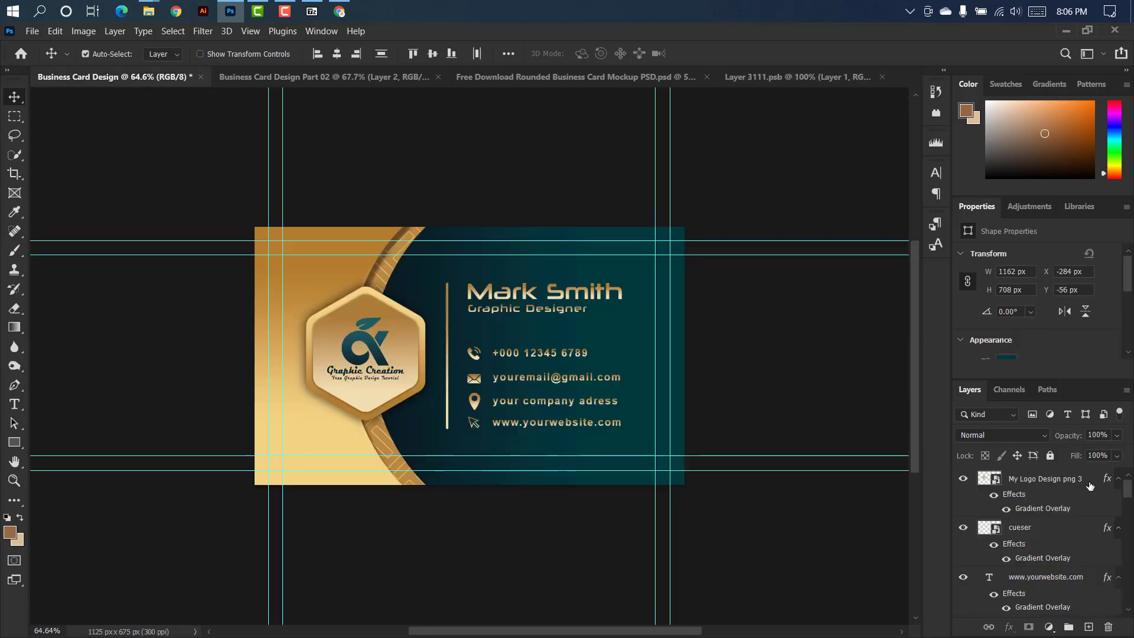
pyautogui.click(1090, 484)
pyautogui.hotkey('ctrl', 'alt', 'shift', 'e')
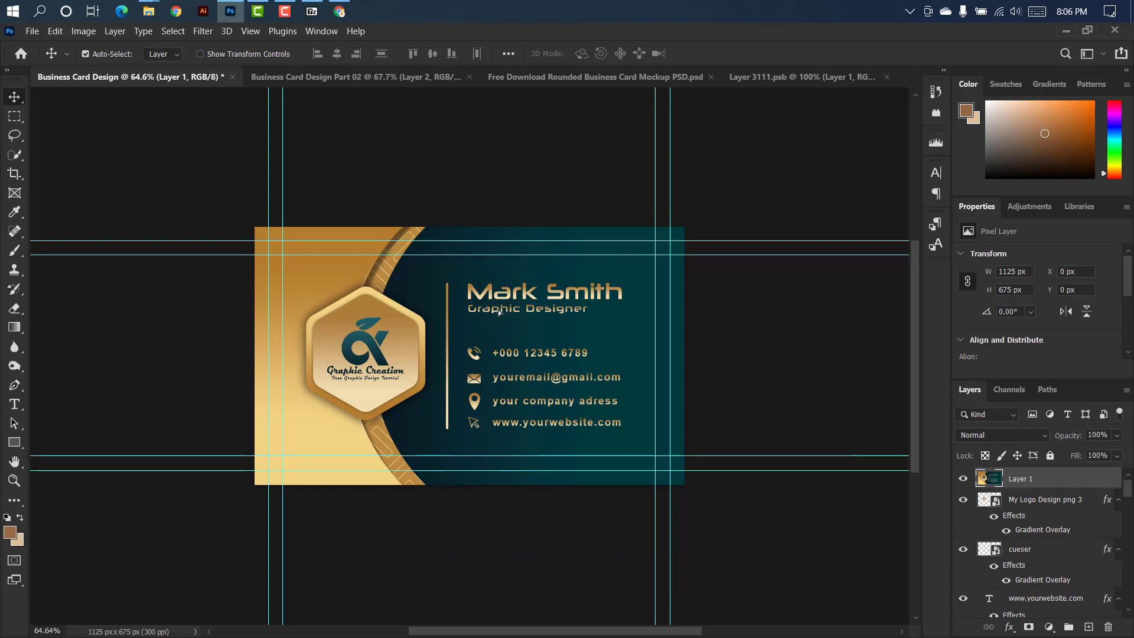
# Bring the stamped Business Card Design artwork into Layer 3111.psb and centre it over the canvas at X -37 px, Y -37 px.
pyautogui.click(778, 76)
pyautogui.moveTo(779, 77); pyautogui.dragTo(521, 360)
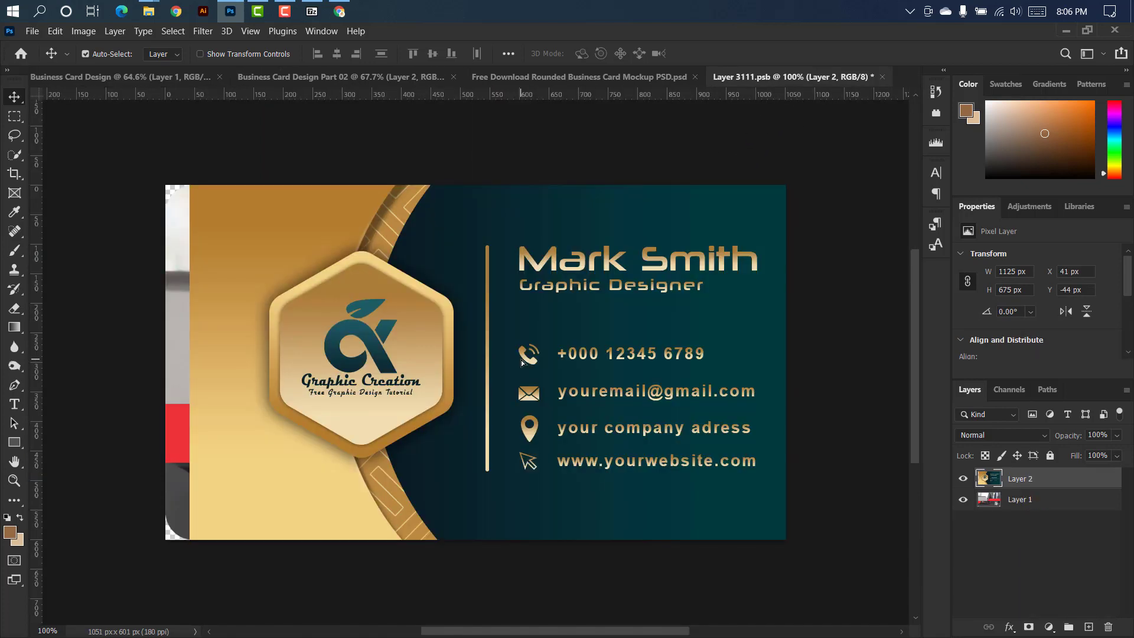
pyautogui.hotkey('ctrl', 't')
pyautogui.moveTo(611, 243); pyautogui.dragTo(565, 245)
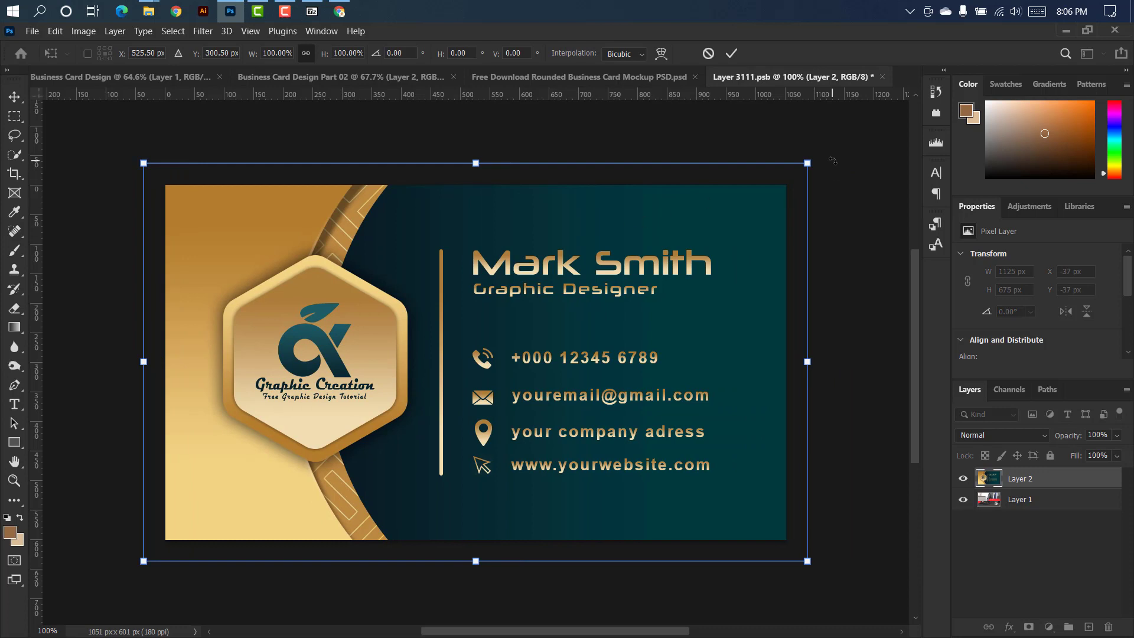
pyautogui.click(733, 52)
# Clip the card artwork to the rounded layer beneath it, then save and close Layer 3111.psb.
pyautogui.rightClick(1069, 477)
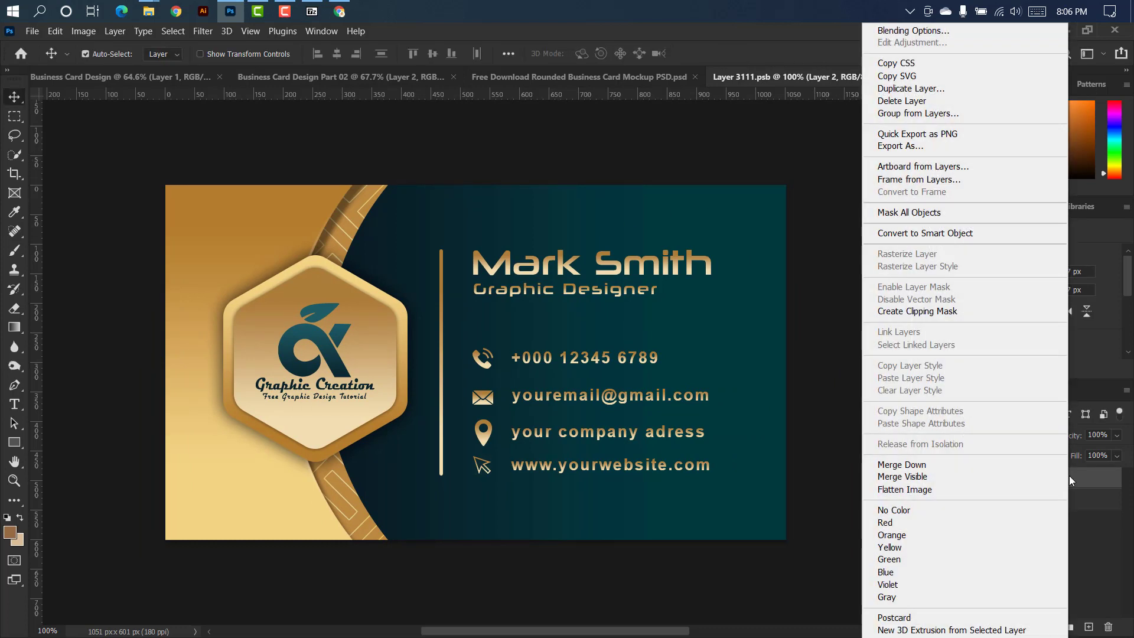
pyautogui.click(934, 316)
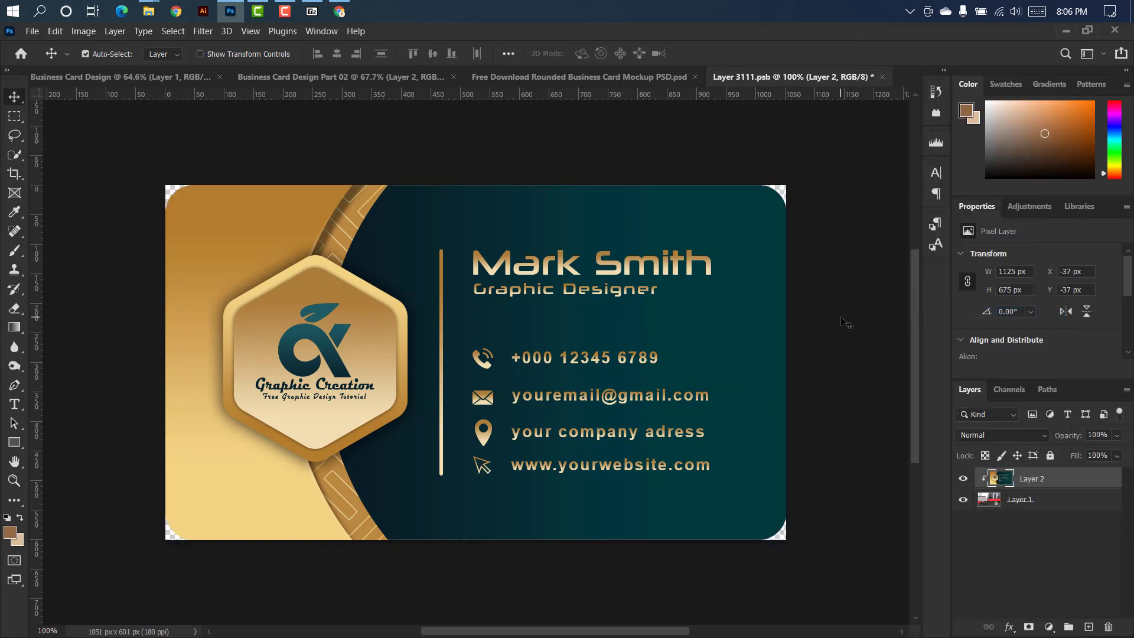
pyautogui.click(881, 77)
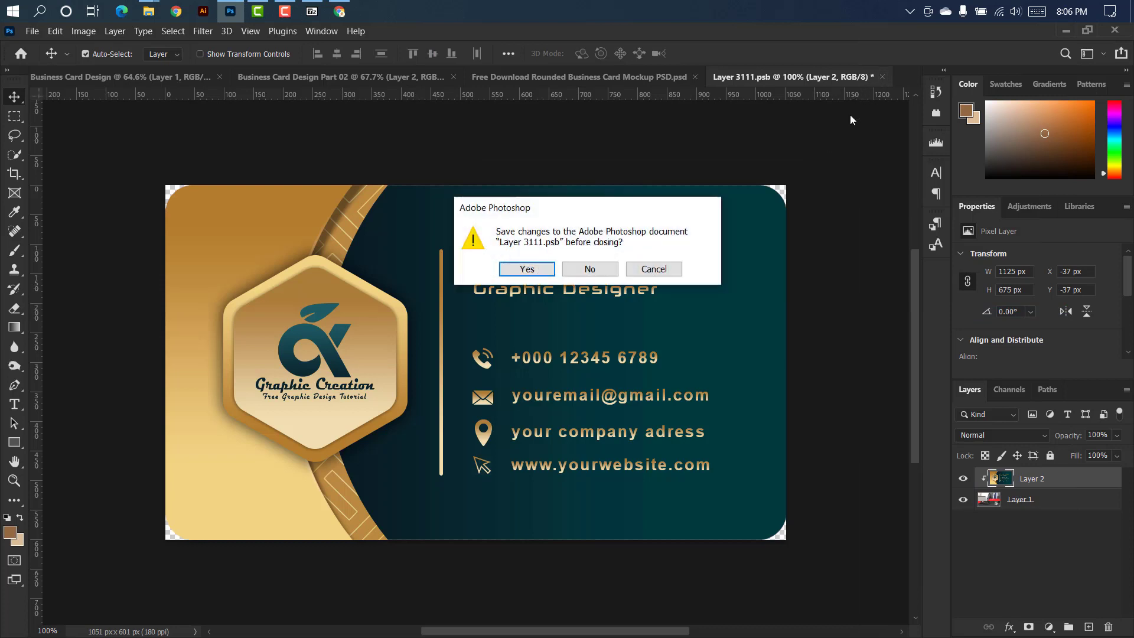
pyautogui.click(526, 271)
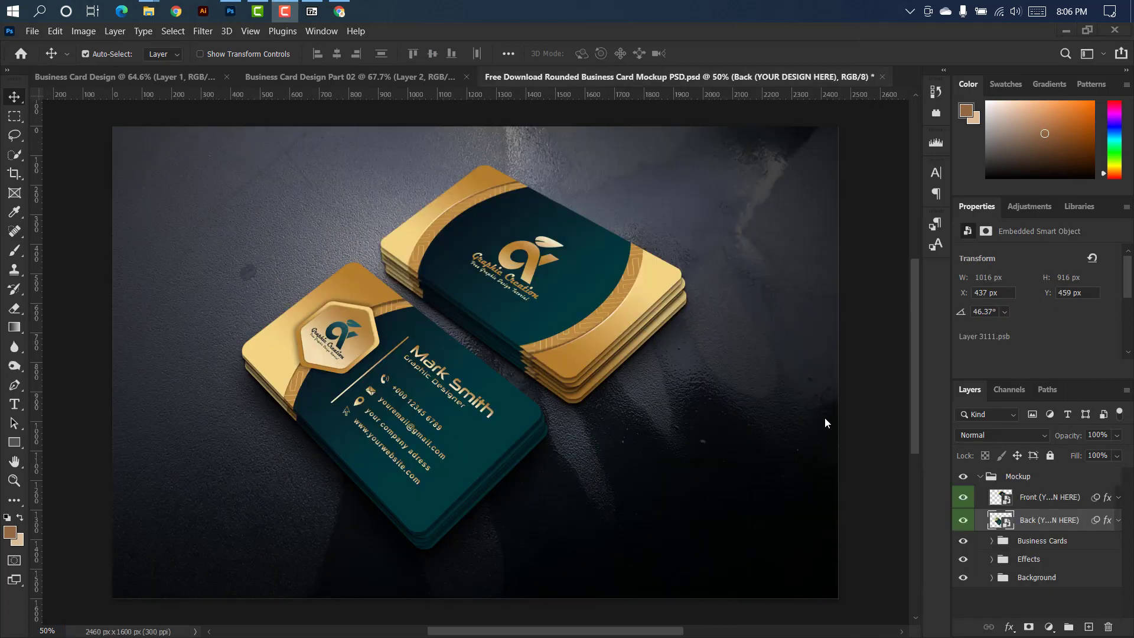